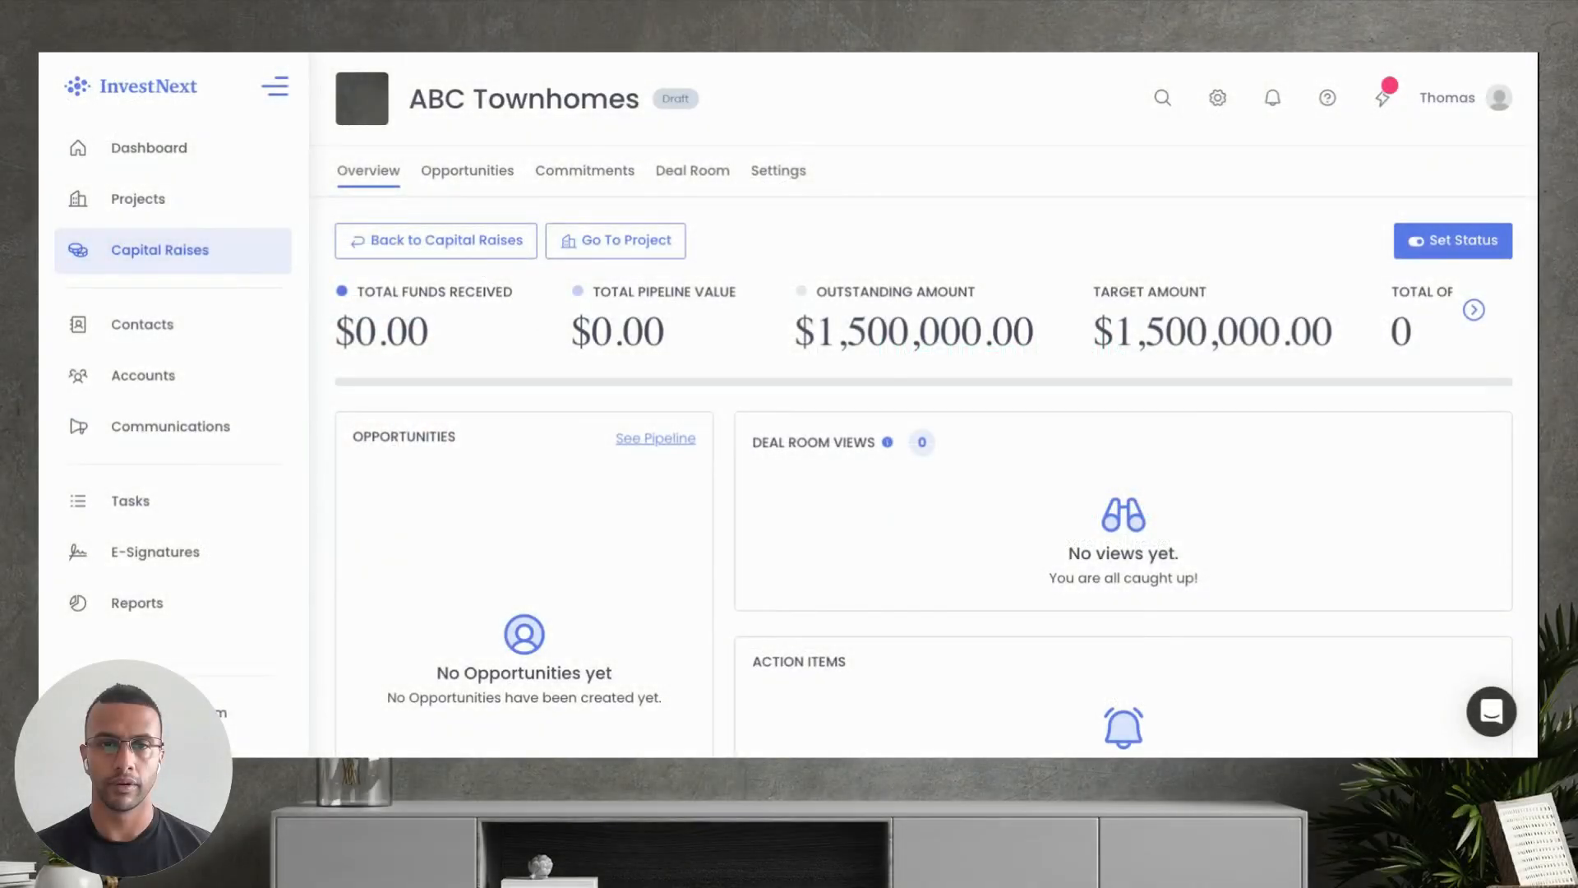
# Open the ABC Townhomes deal room and look through its image, investment details, metrics and resources, and attachments sections
pyautogui.click(684, 177)
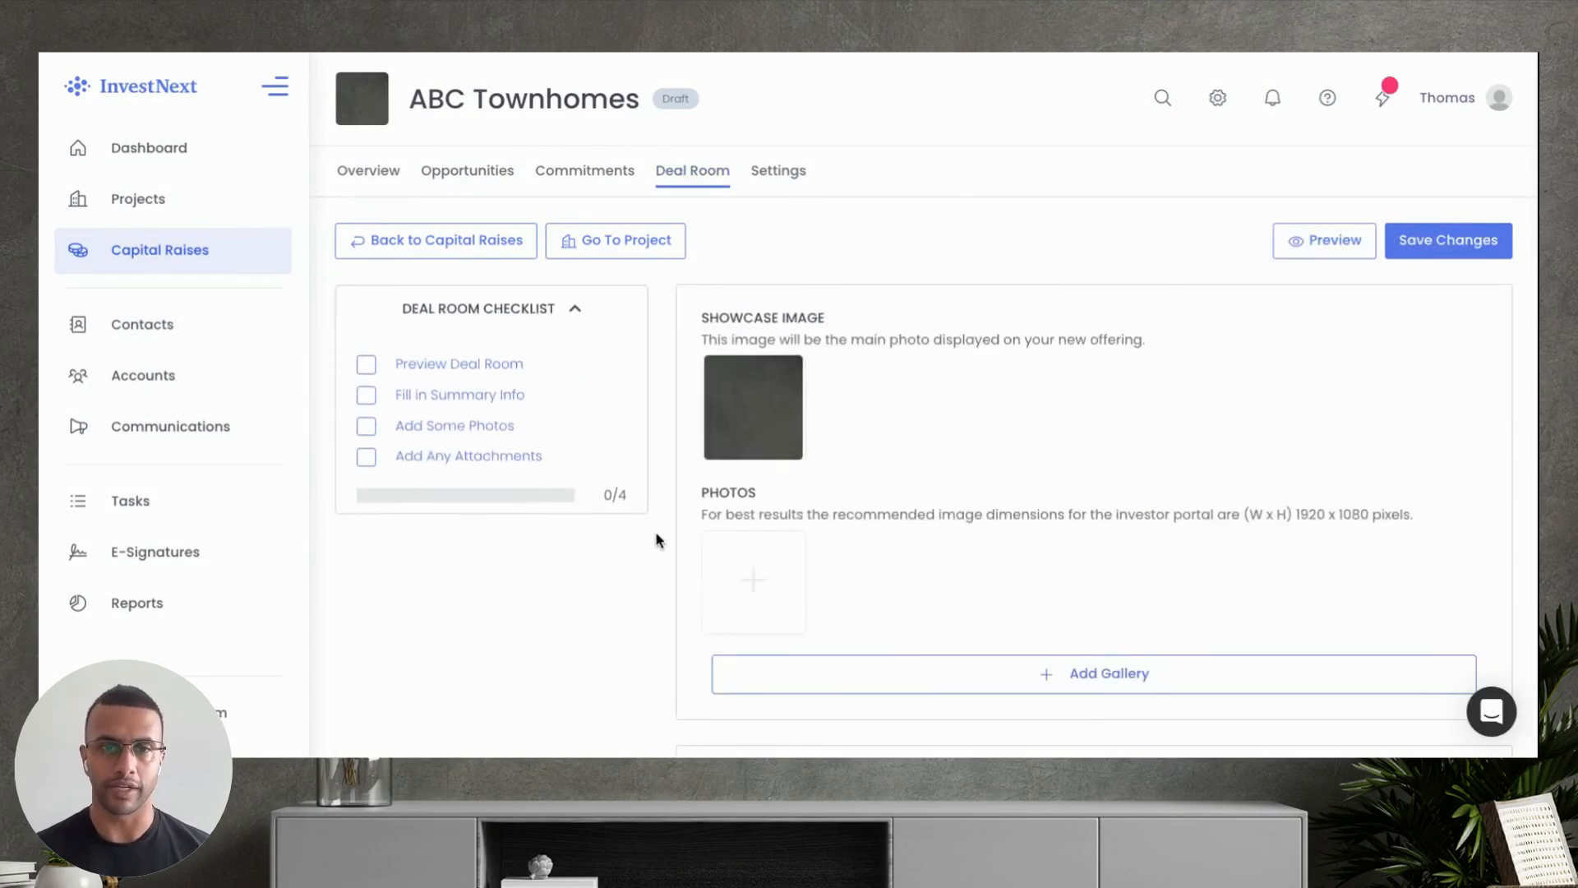
pyautogui.scroll(-1, 666, 539)
pyautogui.scroll(-1, 671, 540)
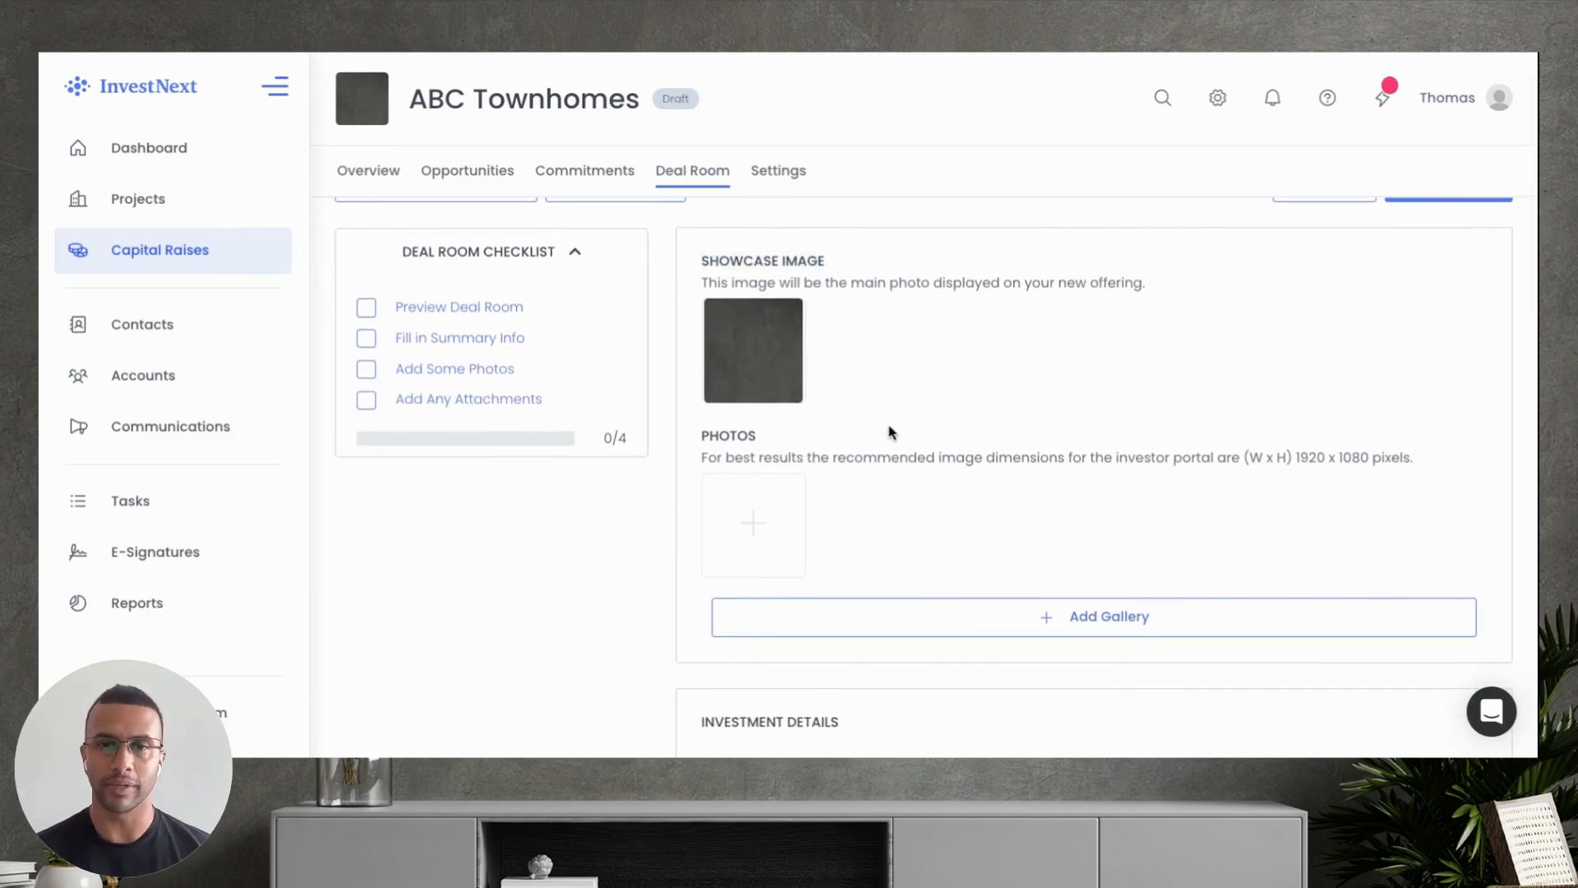
pyautogui.scroll(-5, 776, 477)
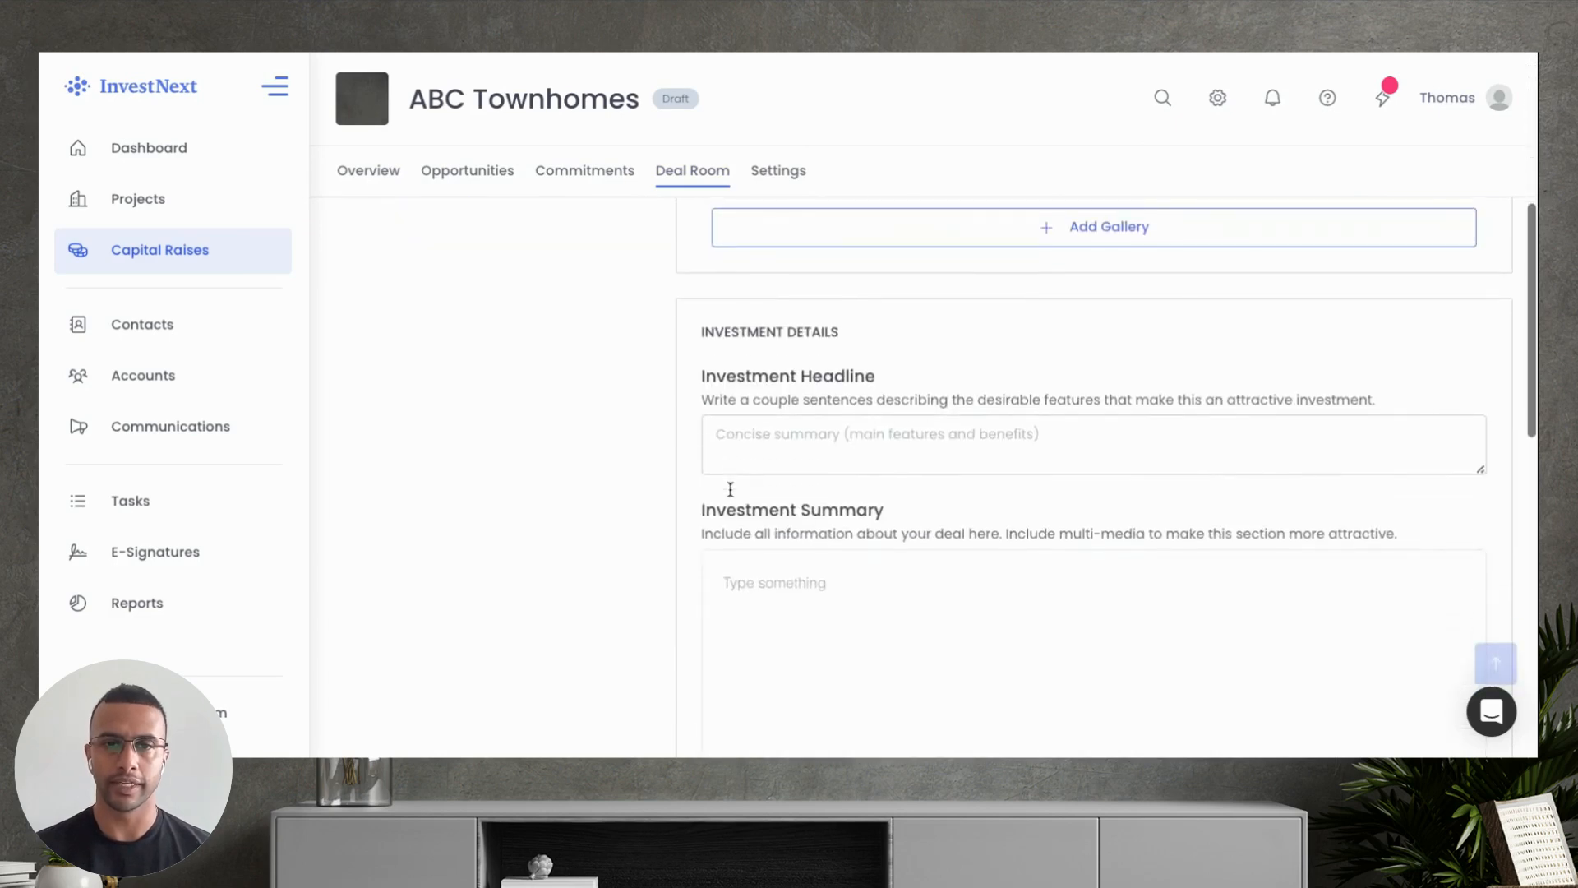
pyautogui.moveTo(701, 255); pyautogui.dragTo(871, 286)
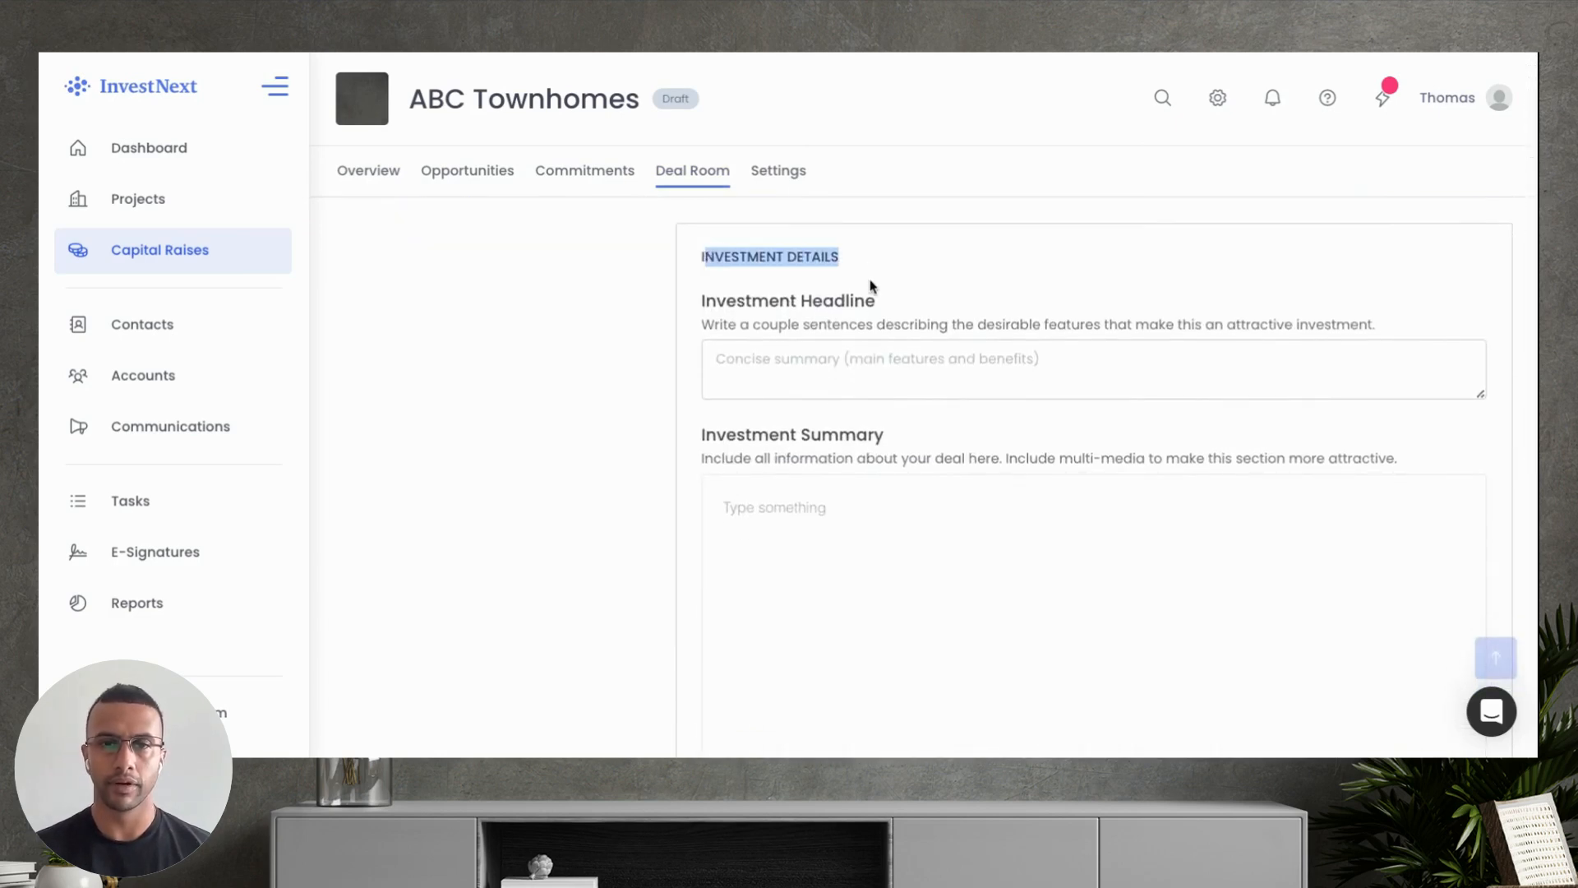
pyautogui.scroll(-4, 871, 329)
pyautogui.scroll(-3, 868, 350)
pyautogui.moveTo(743, 378); pyautogui.dragTo(926, 395)
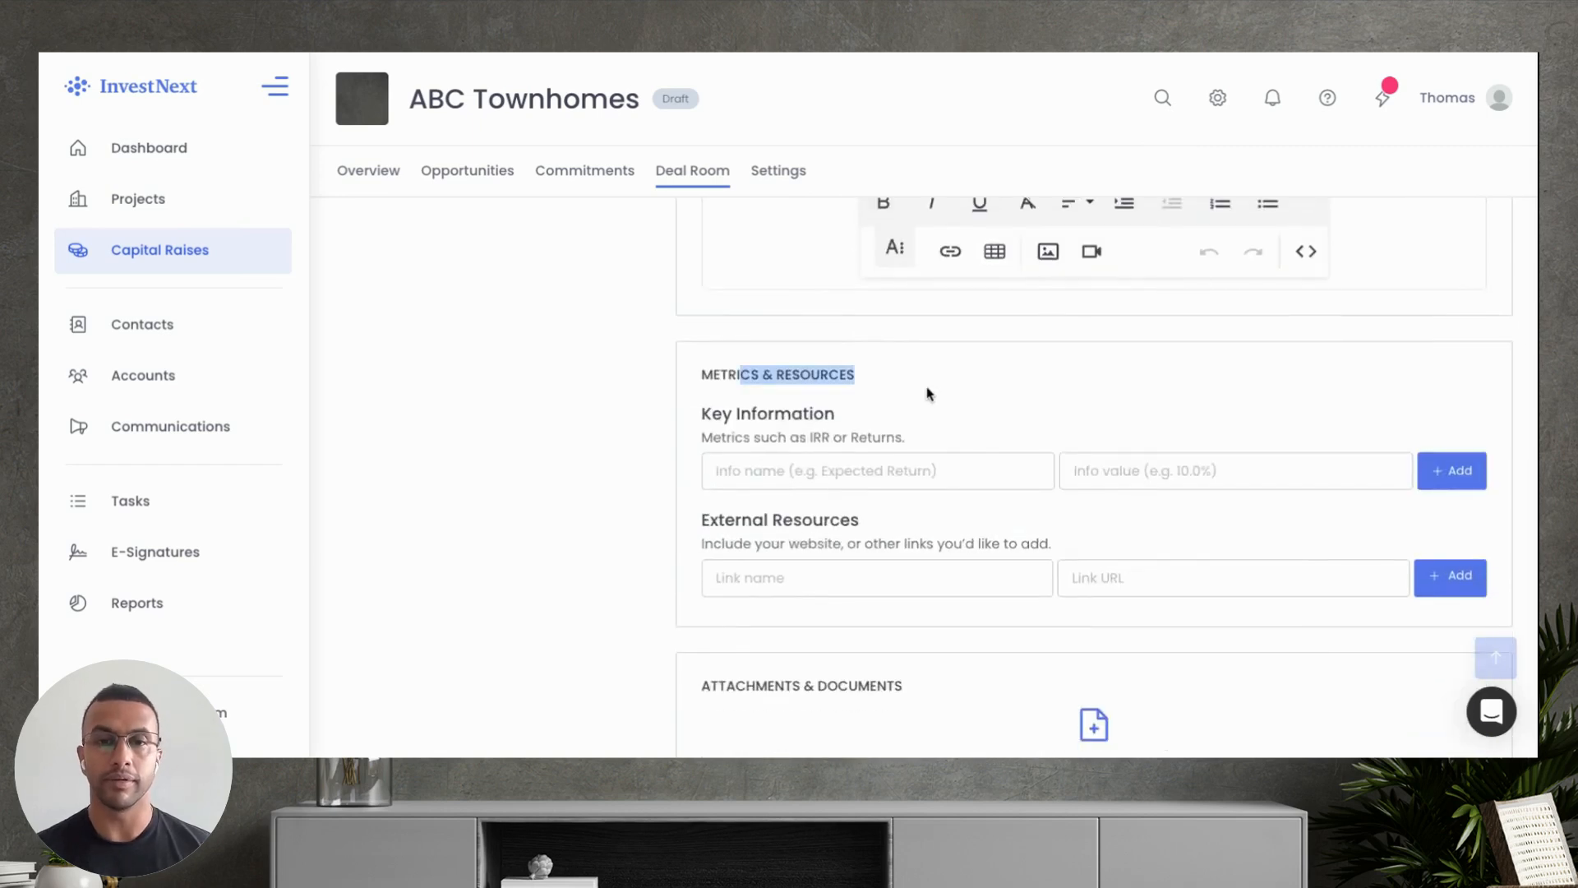
pyautogui.scroll(-2, 926, 394)
pyautogui.moveTo(696, 516); pyautogui.dragTo(940, 522)
pyautogui.click(931, 513)
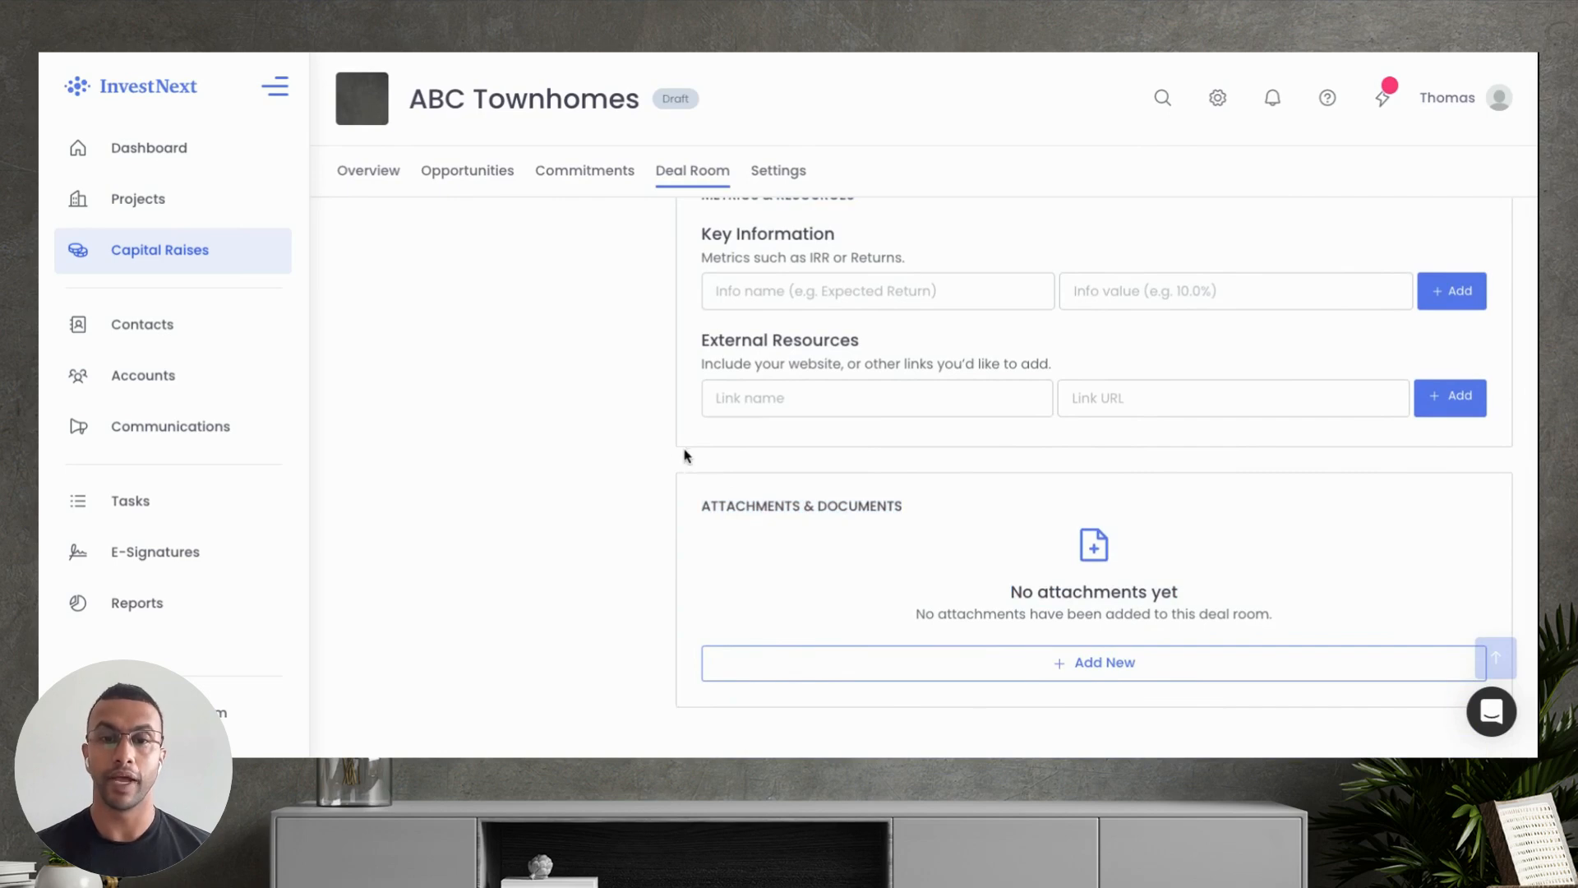
pyautogui.scroll(15, 623, 446)
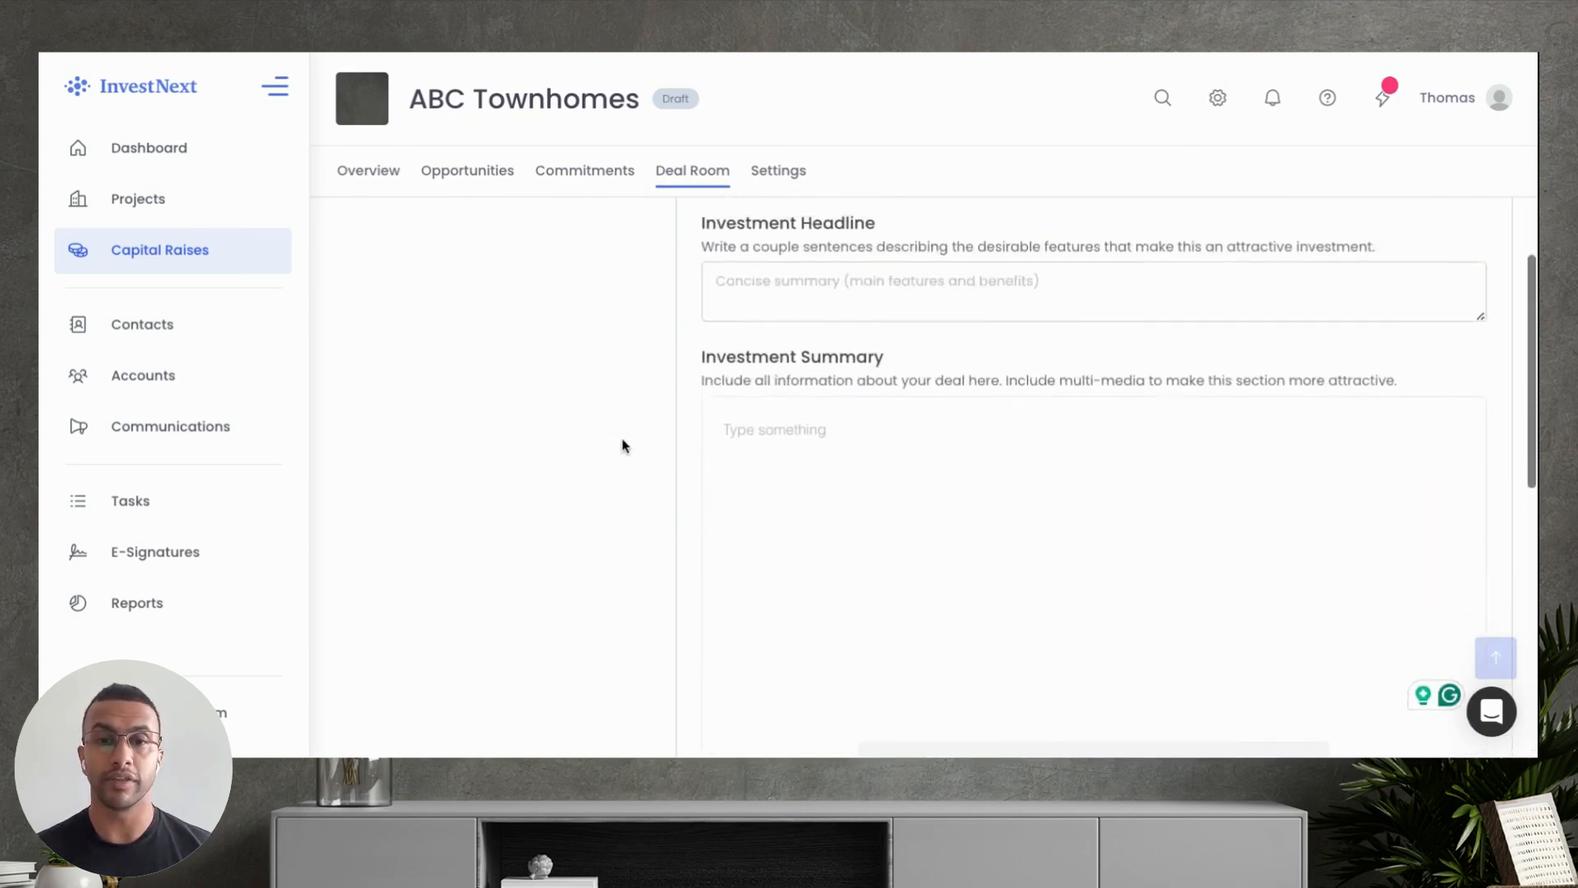
pyautogui.scroll(3, 623, 445)
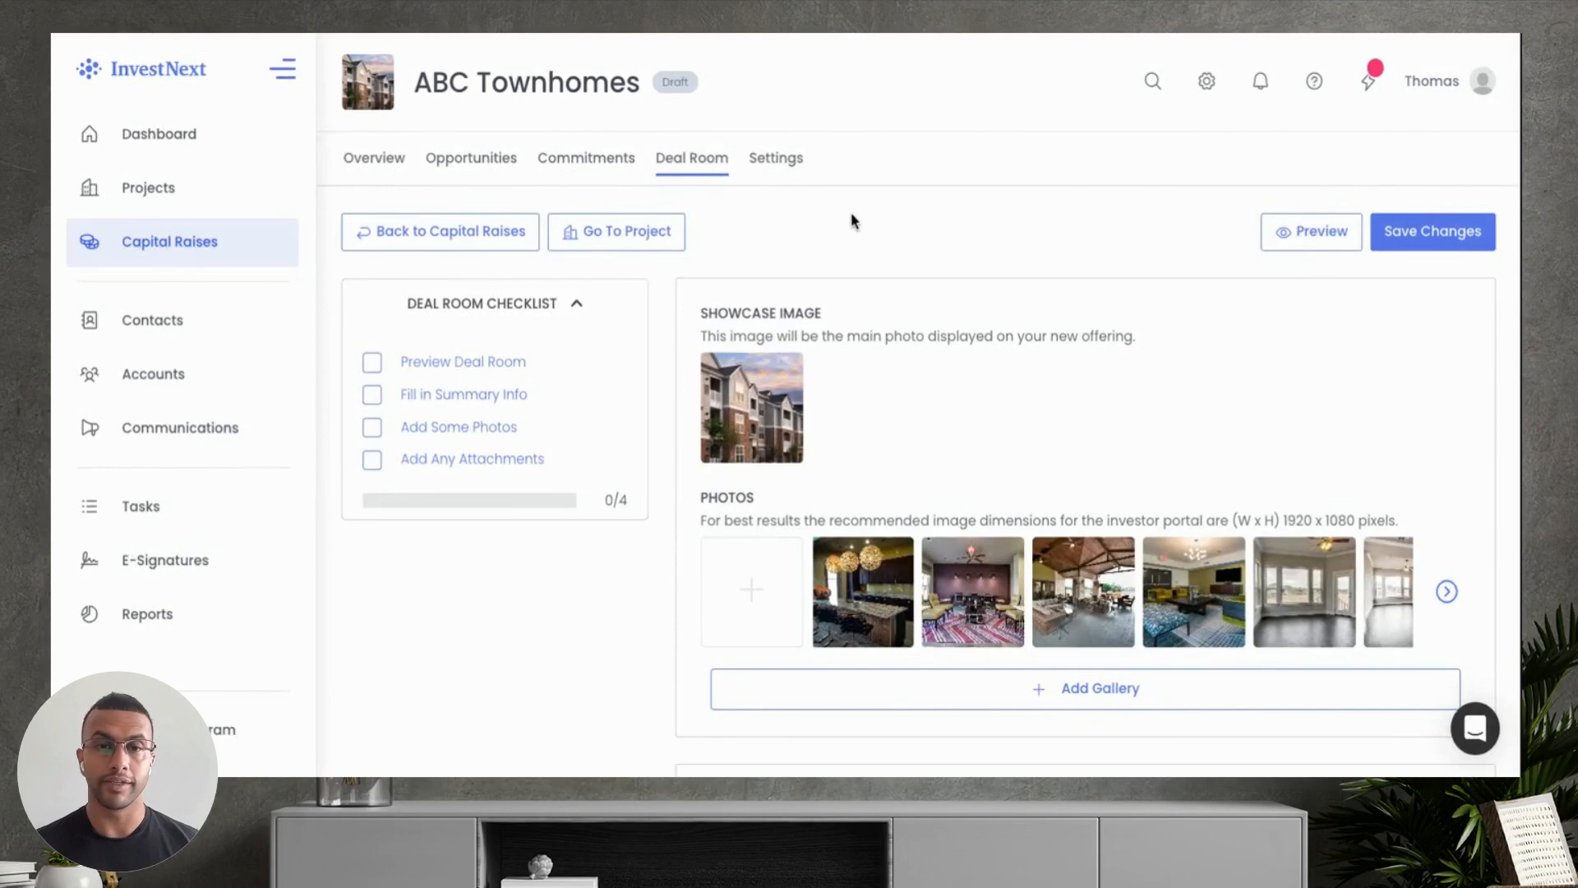
# Review the deal room's showcase image, photo gallery and investment headline text
pyautogui.scroll(-1, 771, 267)
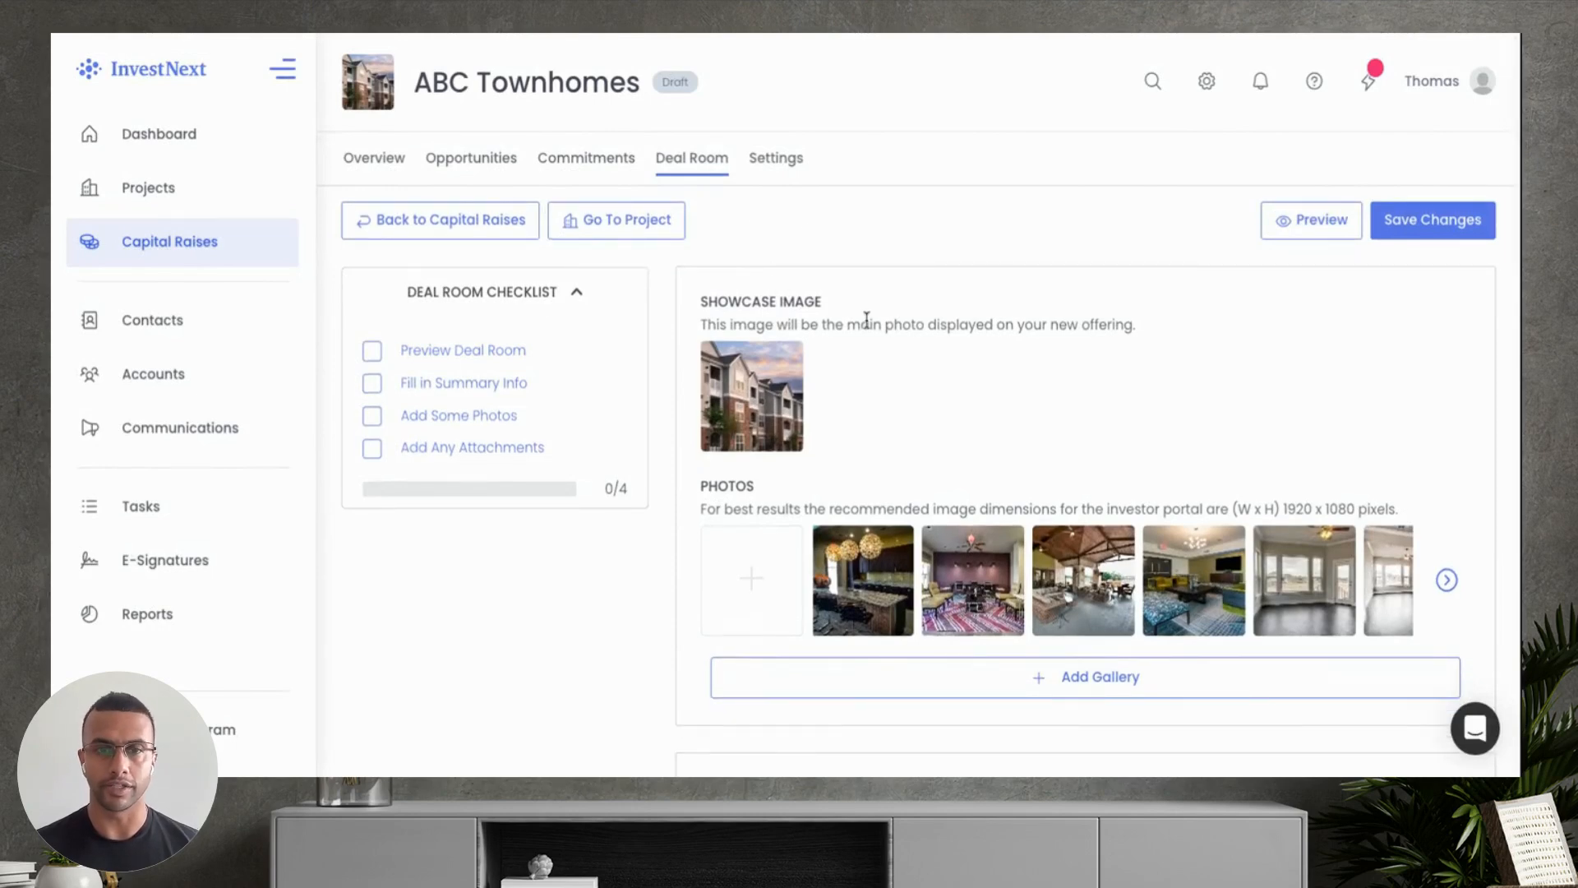
pyautogui.scroll(-2, 865, 321)
pyautogui.moveTo(855, 550)
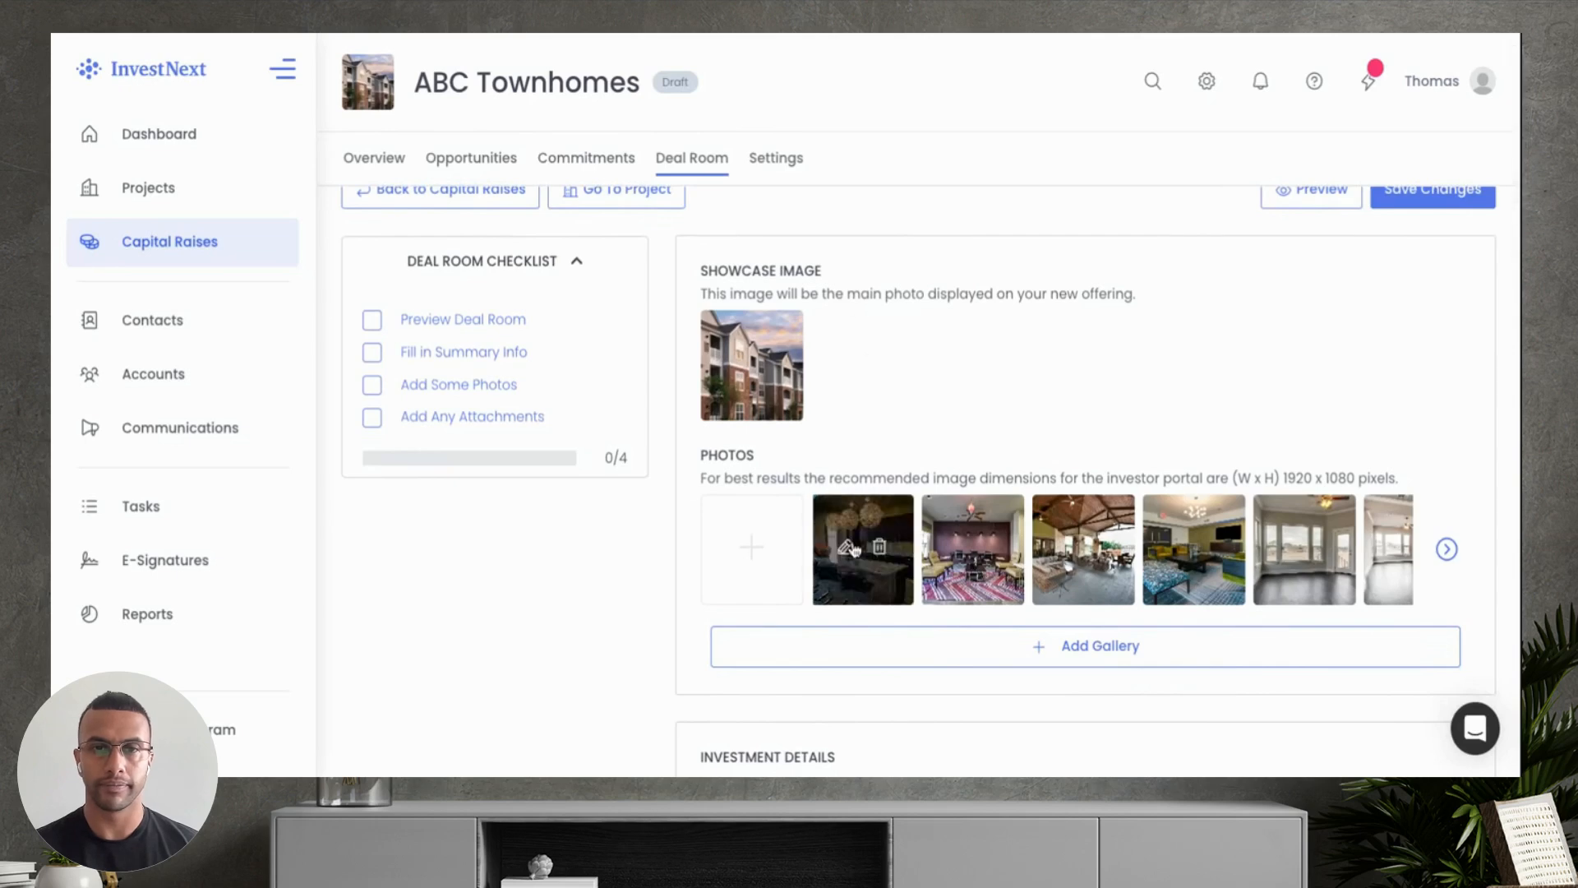
pyautogui.scroll(-5, 1008, 387)
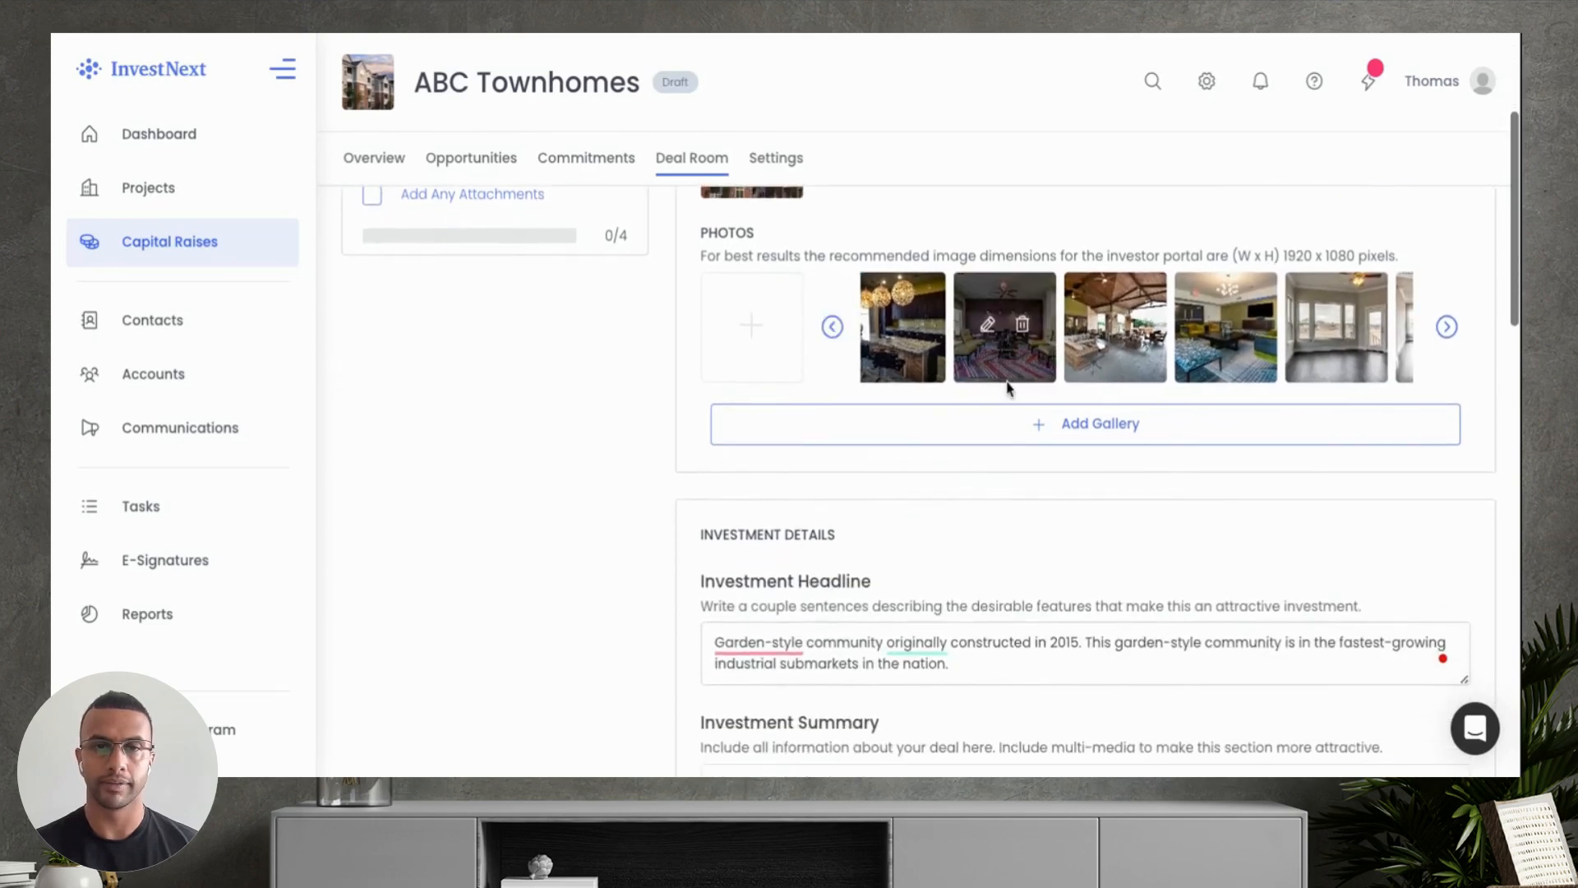
pyautogui.scroll(-6, 1008, 387)
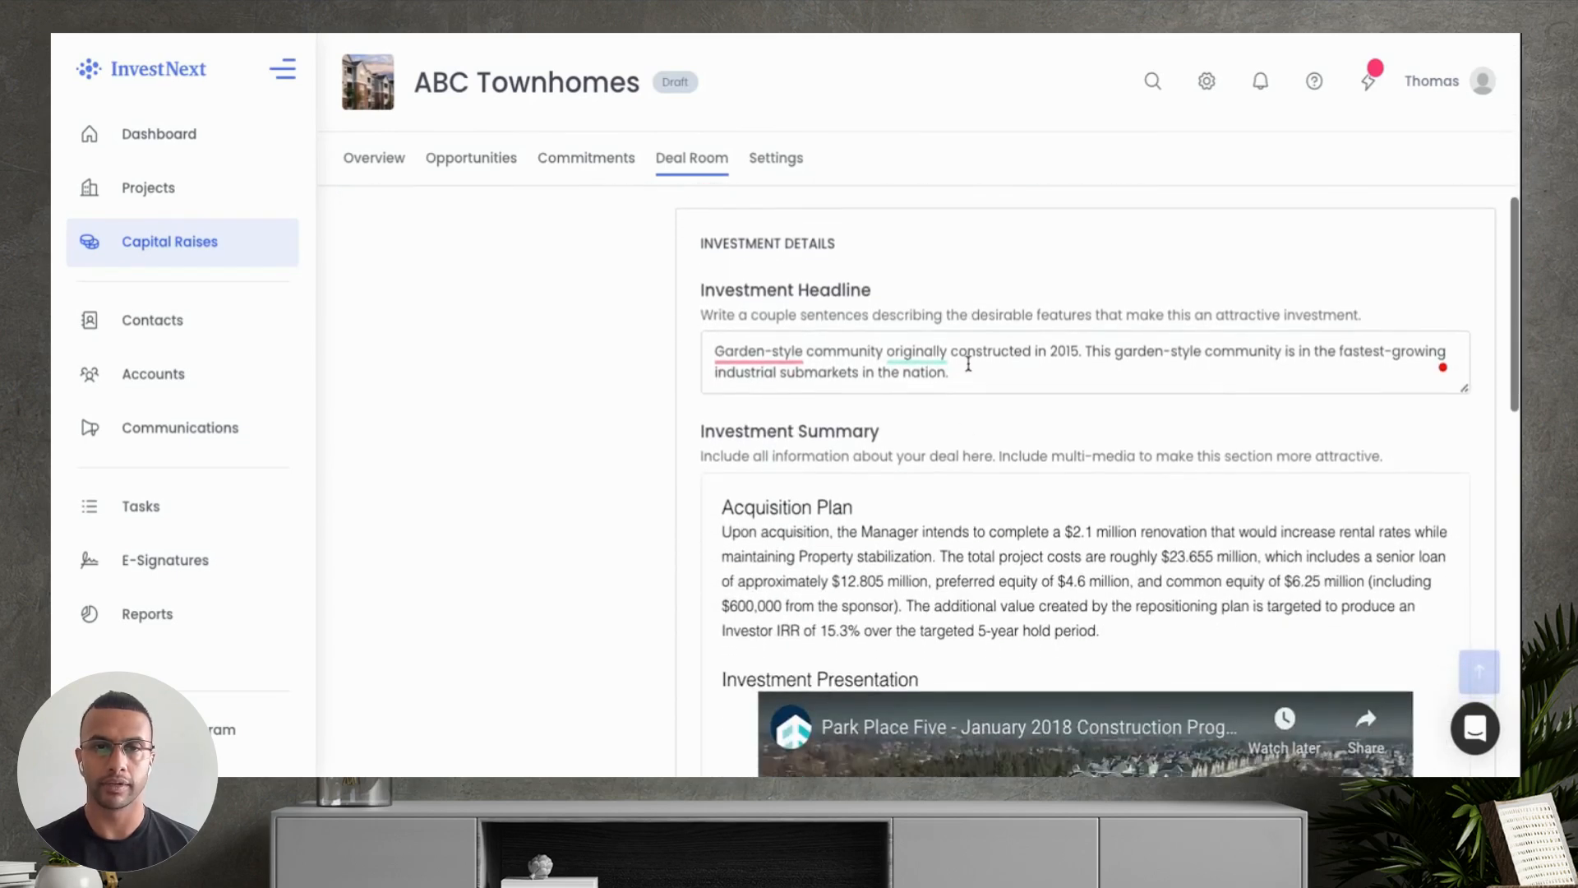
pyautogui.moveTo(949, 371); pyautogui.dragTo(669, 349)
pyautogui.click(647, 442)
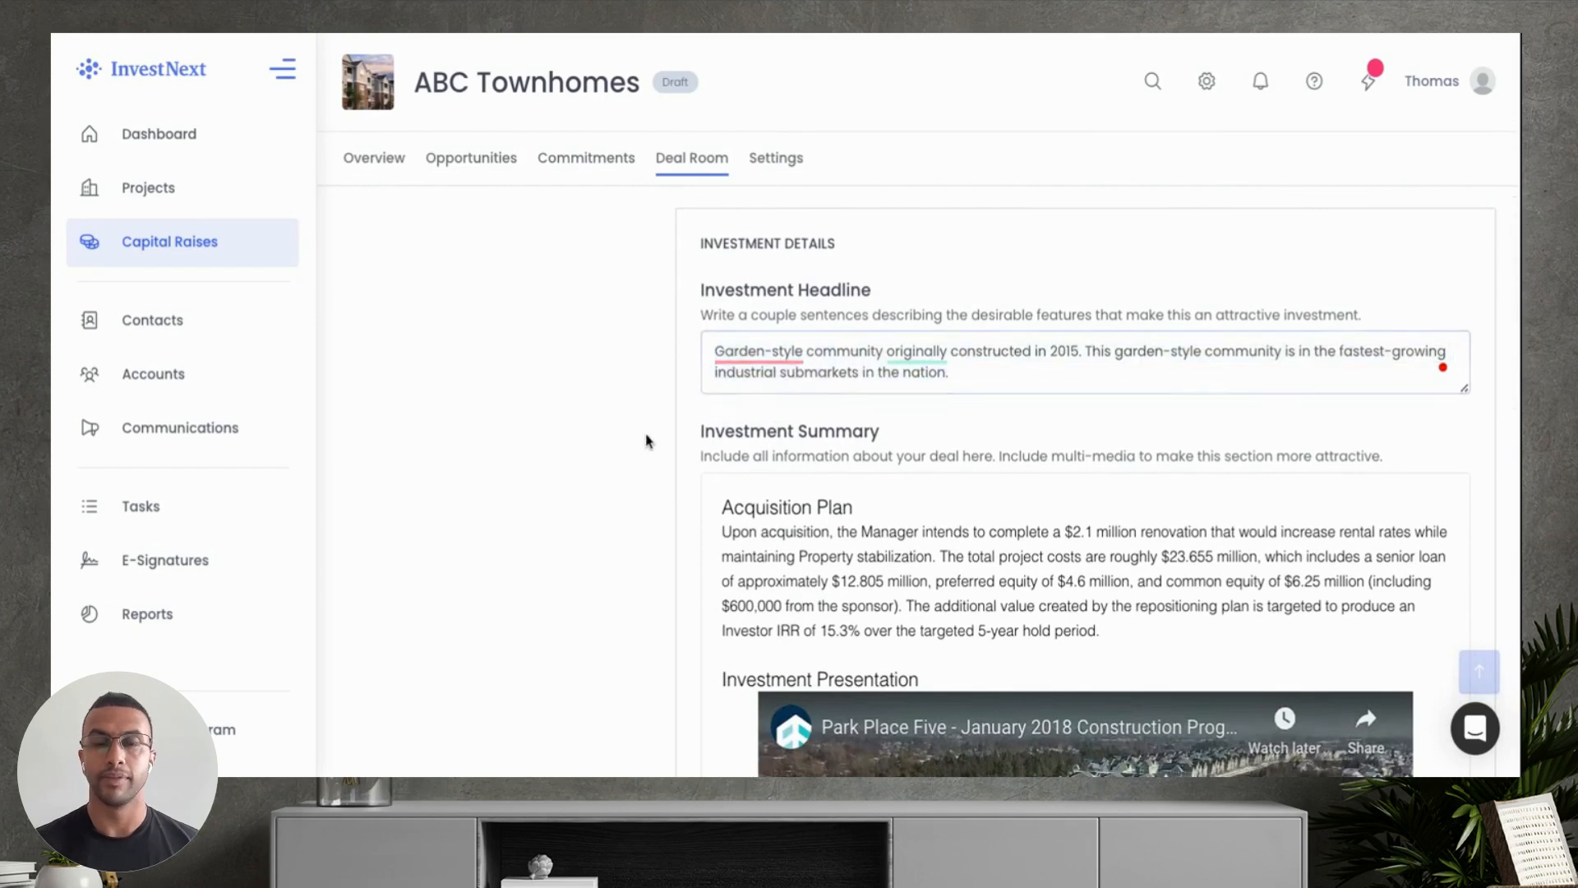
# Review the acquisition plan and presentation video in the Investment Summary, and view the editor's option for inserting a YouTube or Vimeo video
pyautogui.scroll(-4, 650, 440)
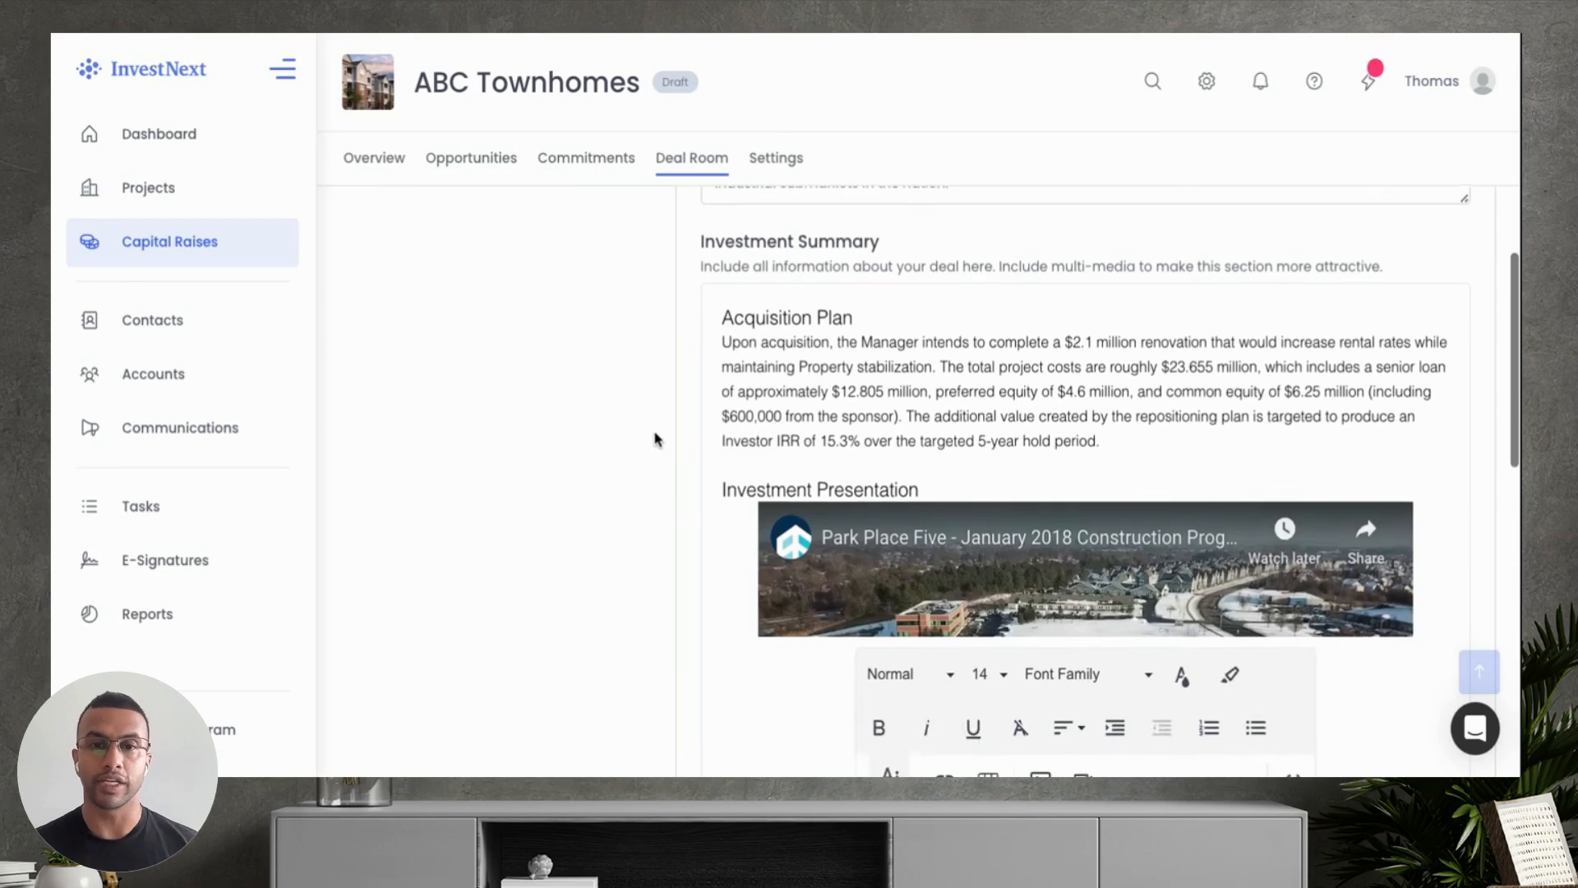
pyautogui.scroll(-1, 655, 440)
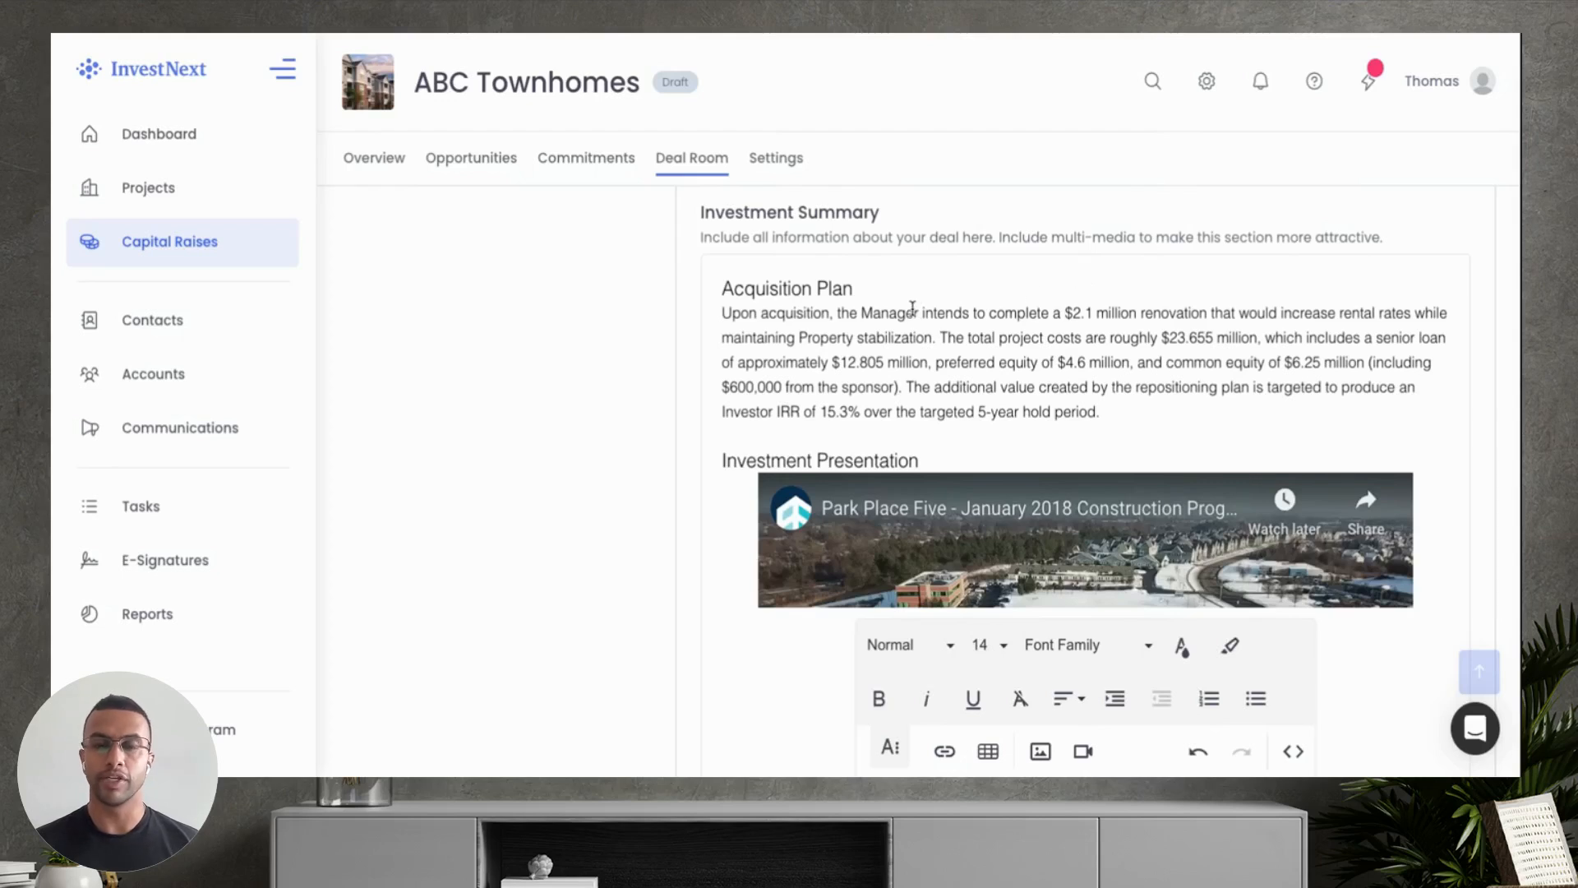
pyautogui.scroll(-4, 893, 388)
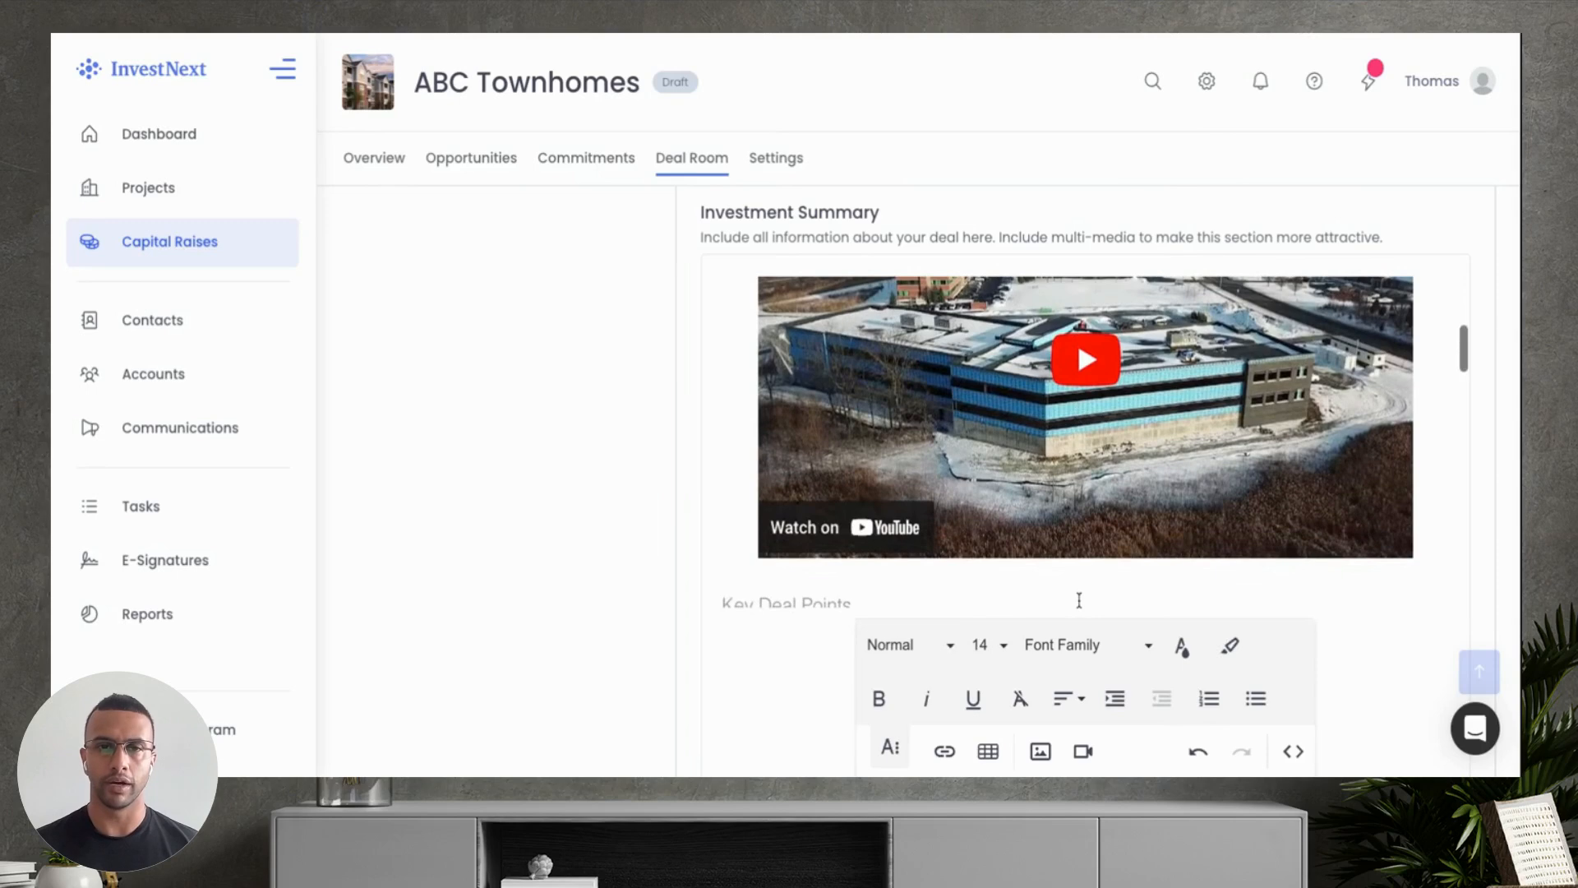
pyautogui.click(1083, 755)
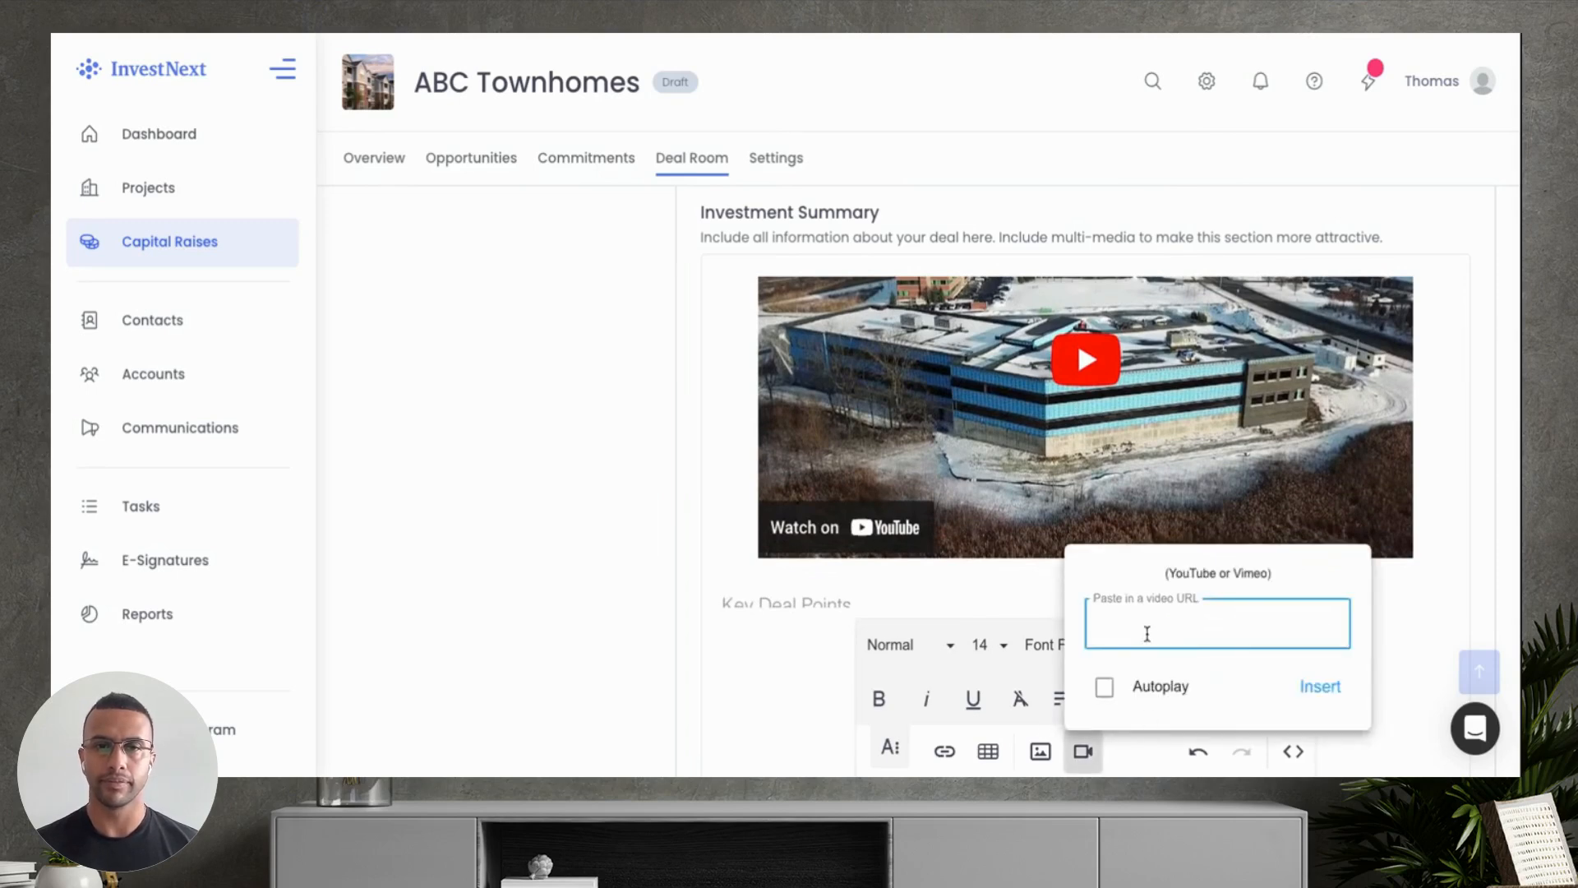
pyautogui.click(723, 530)
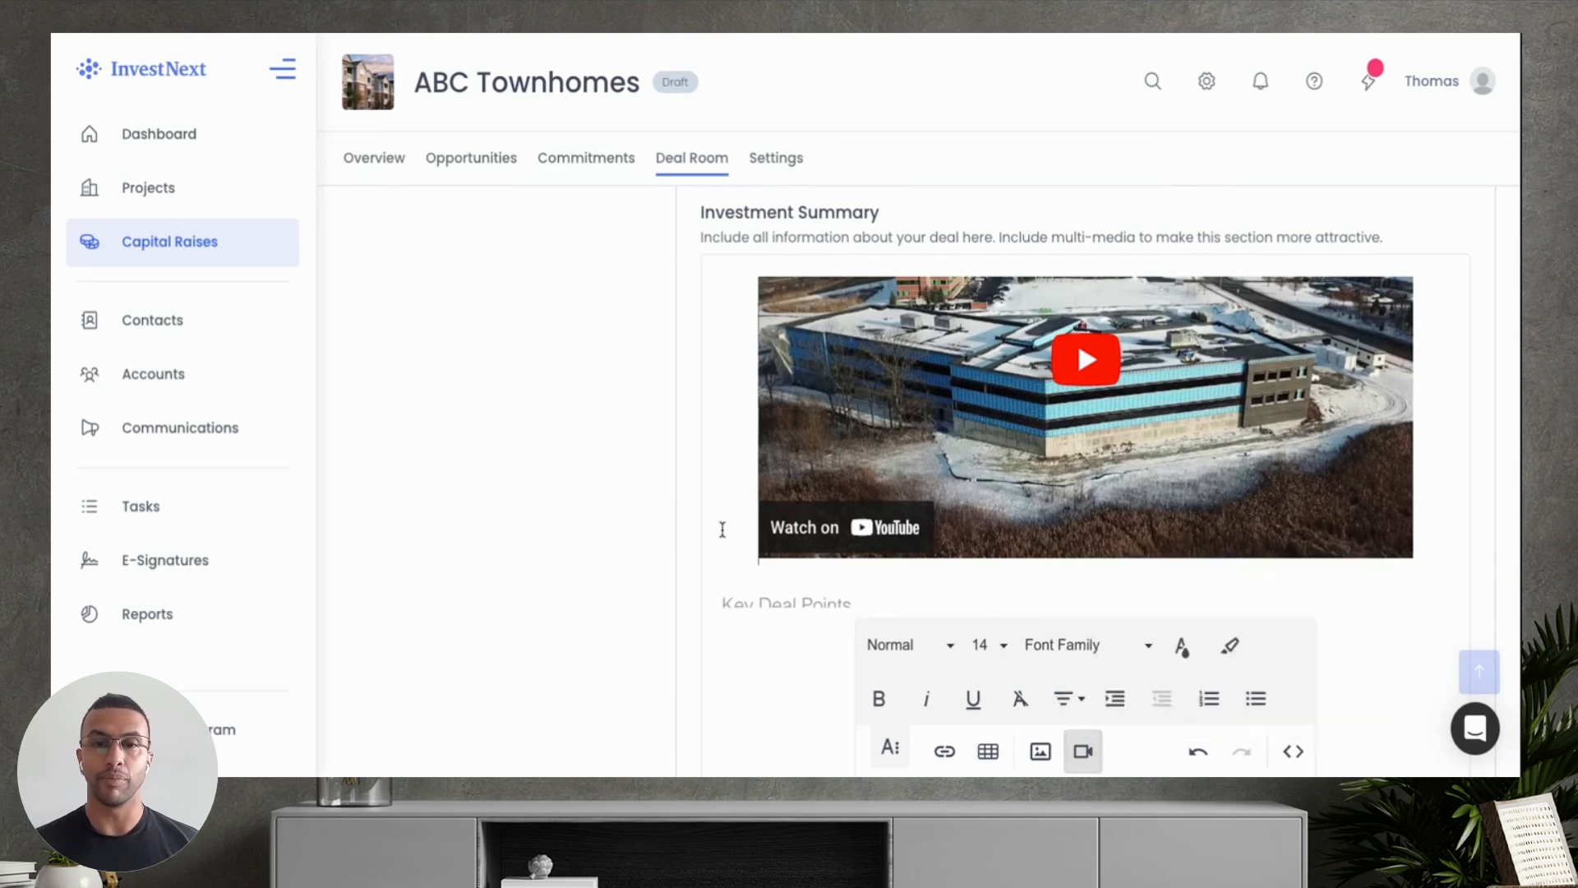
# Review the Investment Summary from Key Deal Points to the Acquisition & Reversion table, and view the editor's table size grid without inserting a table
pyautogui.scroll(-4, 723, 530)
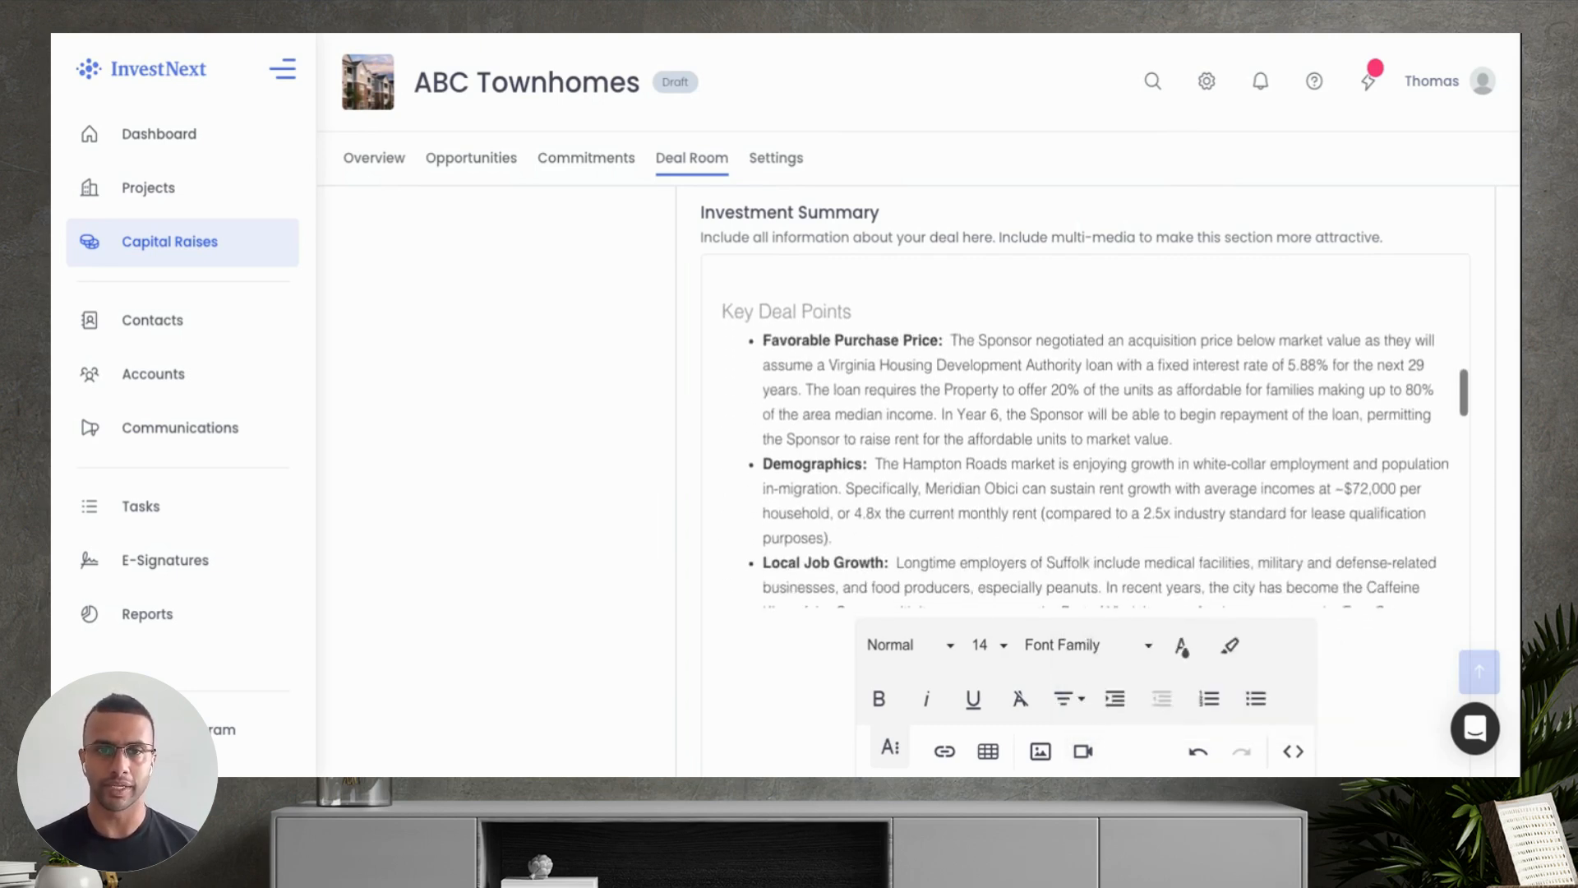
pyautogui.moveTo(942, 338); pyautogui.dragTo(736, 338)
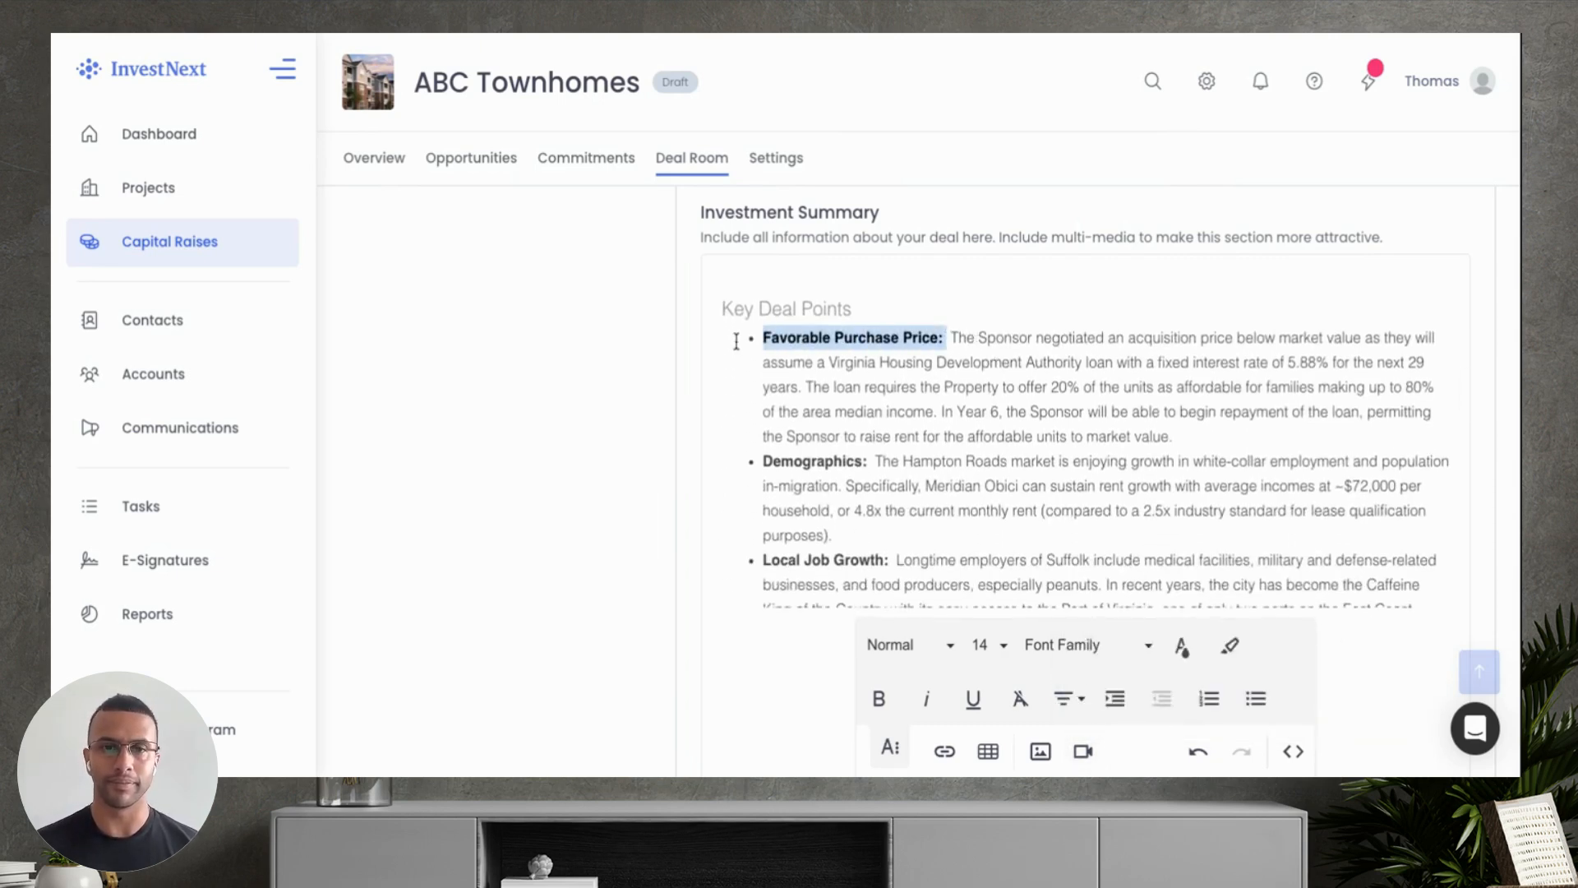
pyautogui.click(743, 411)
pyautogui.scroll(-10, 766, 461)
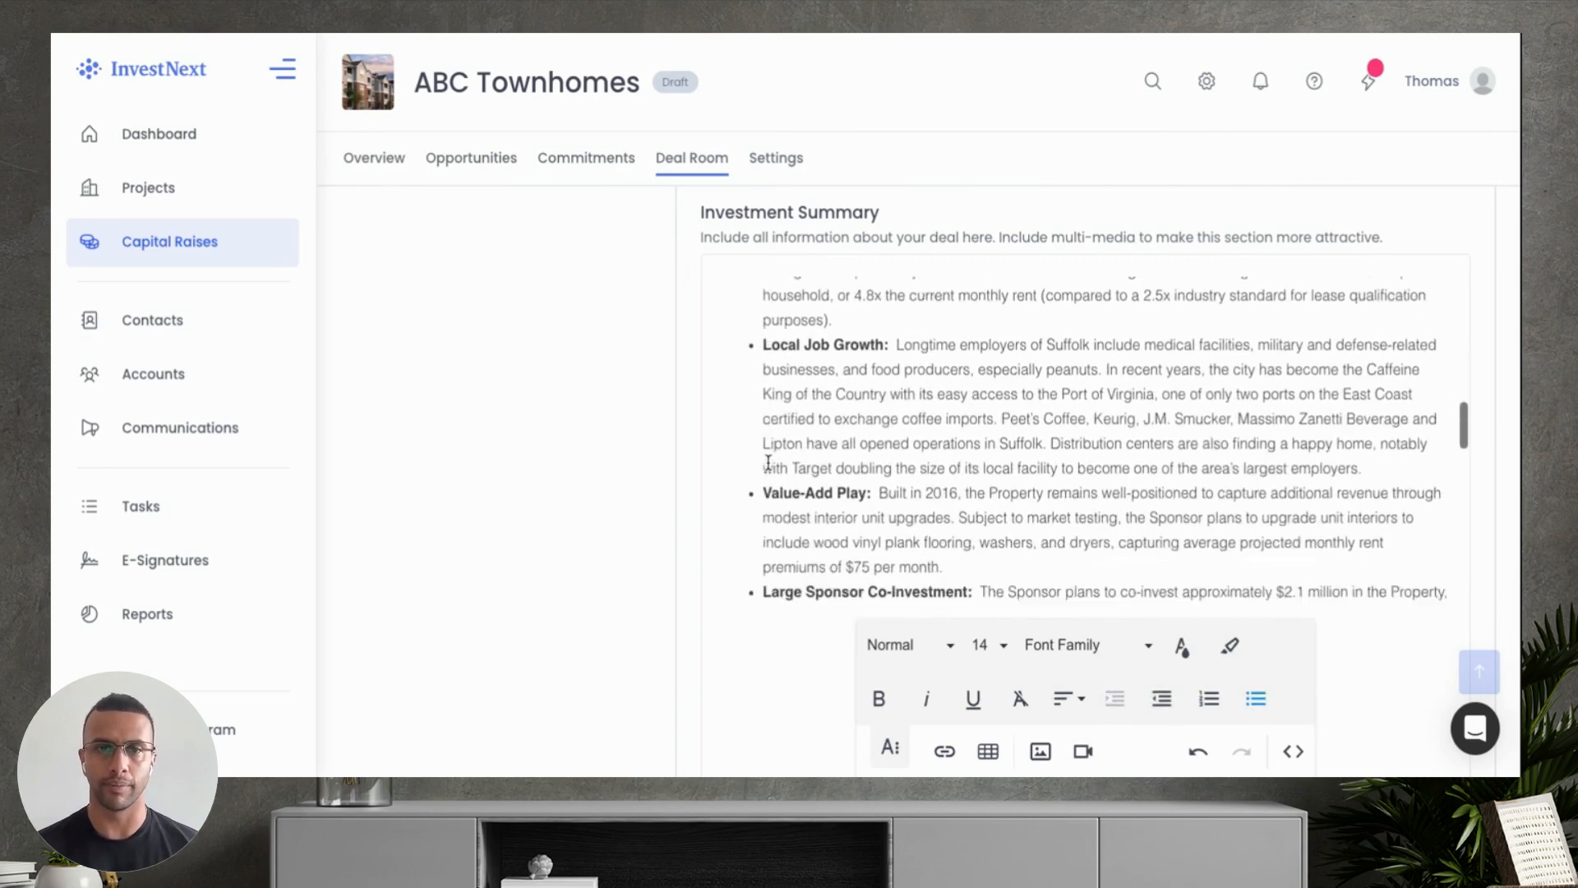
pyautogui.scroll(-2, 1083, 444)
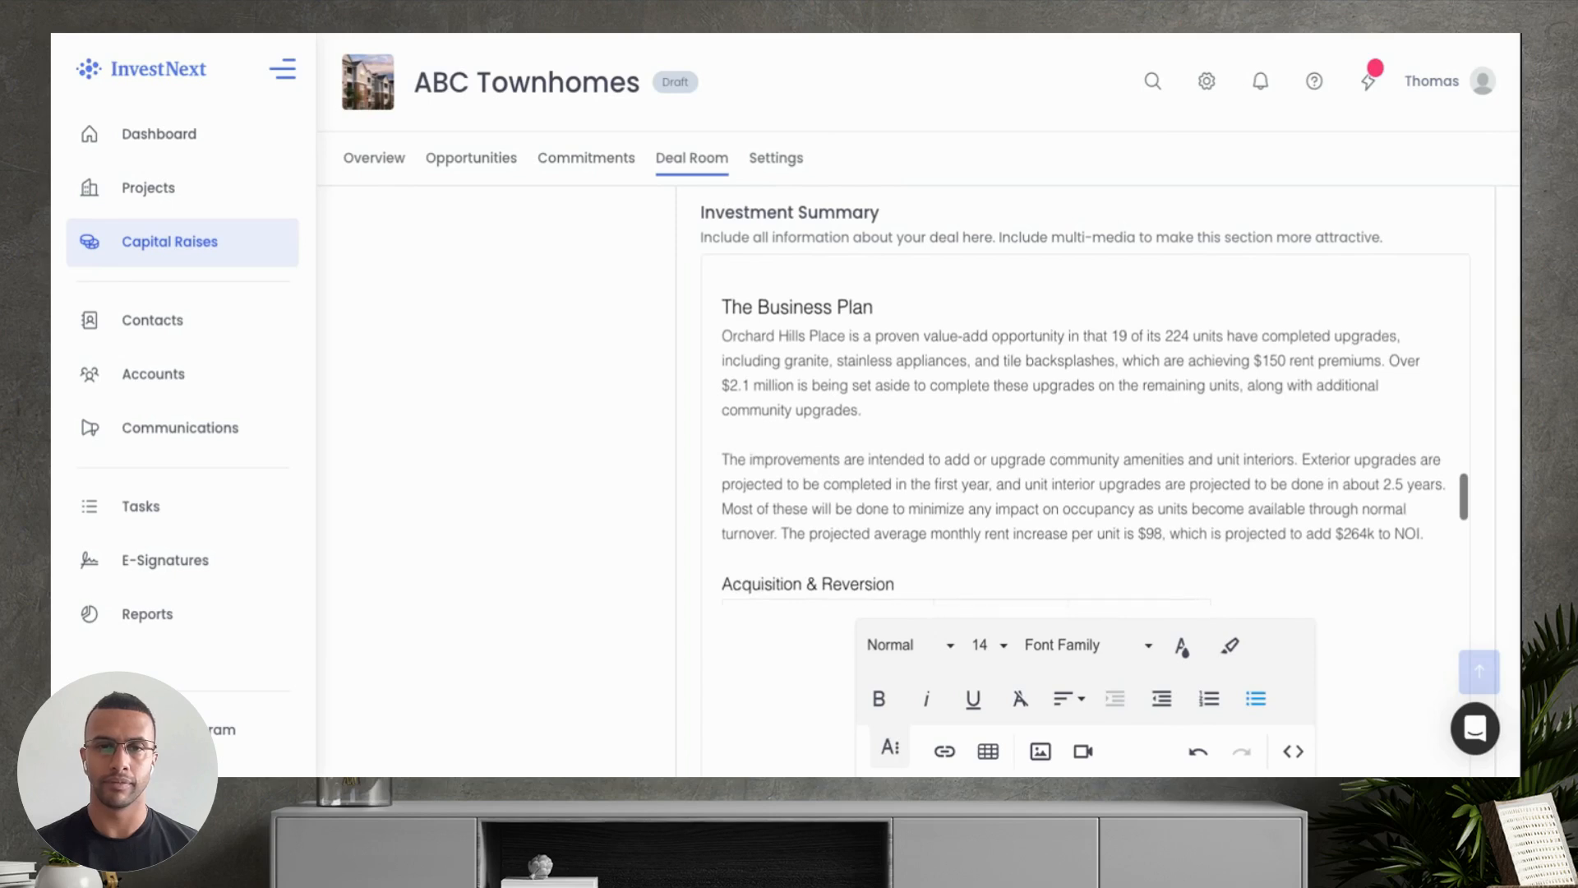
pyautogui.scroll(-4, 1084, 443)
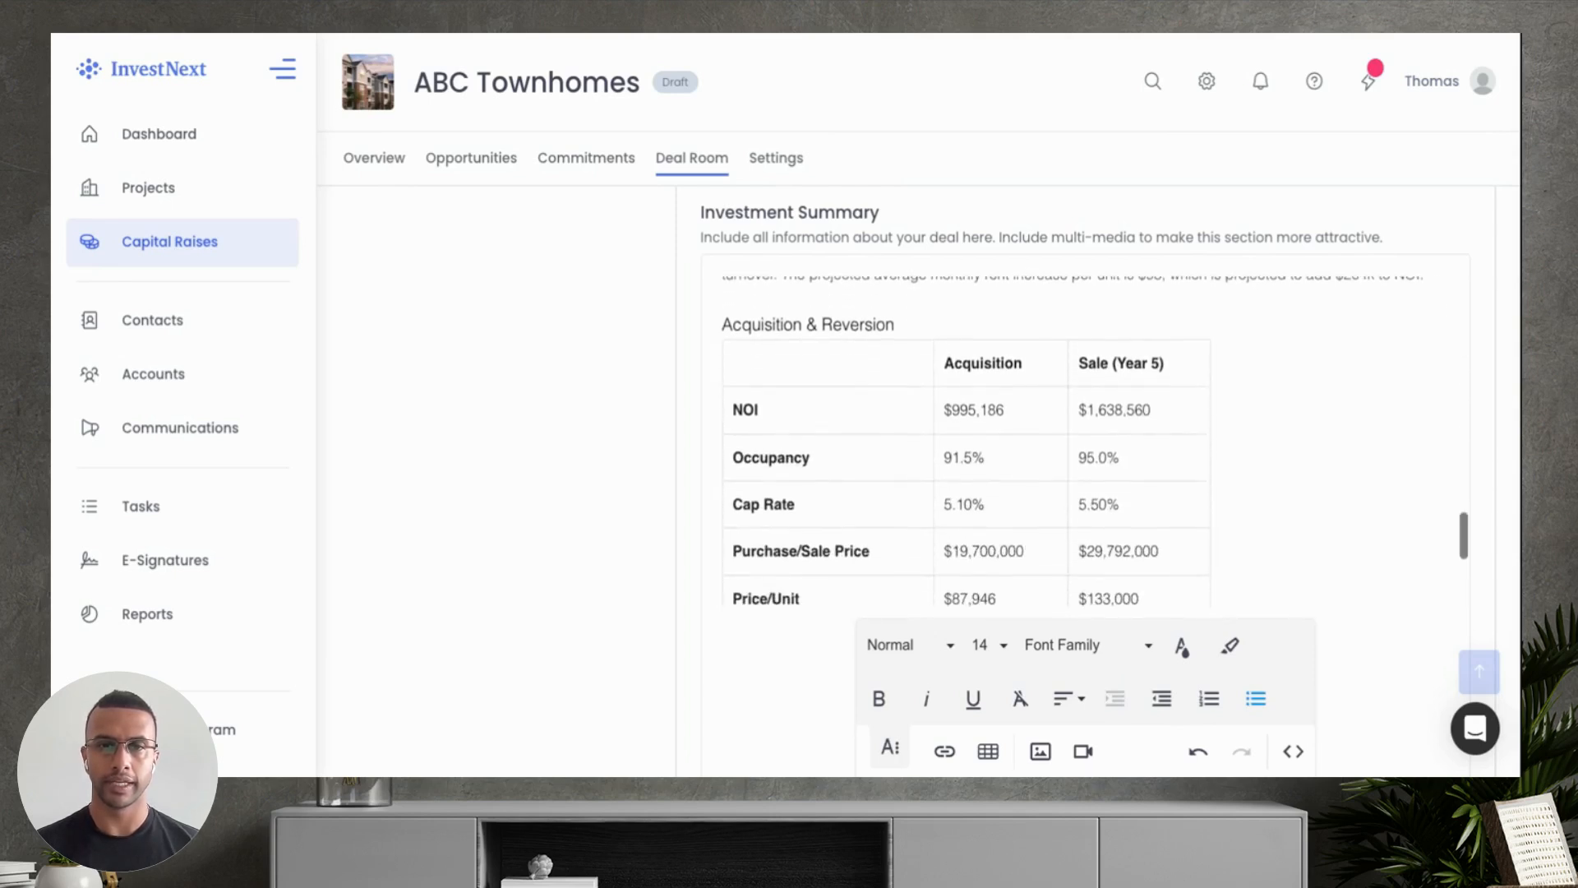
pyautogui.click(988, 753)
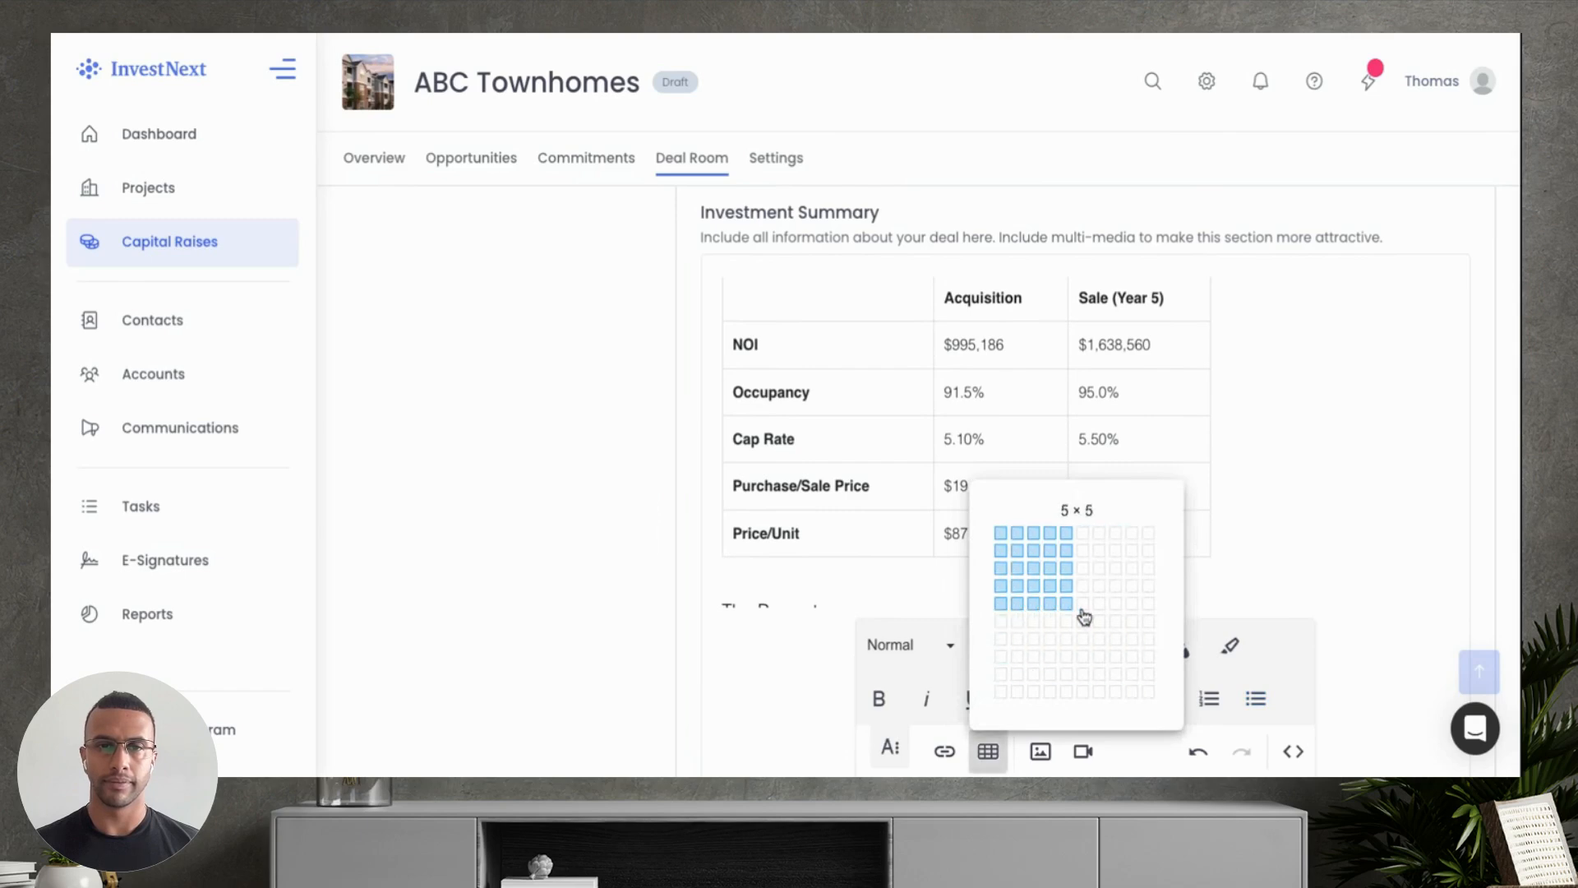
pyautogui.click(725, 566)
# Read the summary's property section and the Key Information metrics, including investor IRR, equity multiple, acquisition cost and property type
pyautogui.scroll(-10, 755, 577)
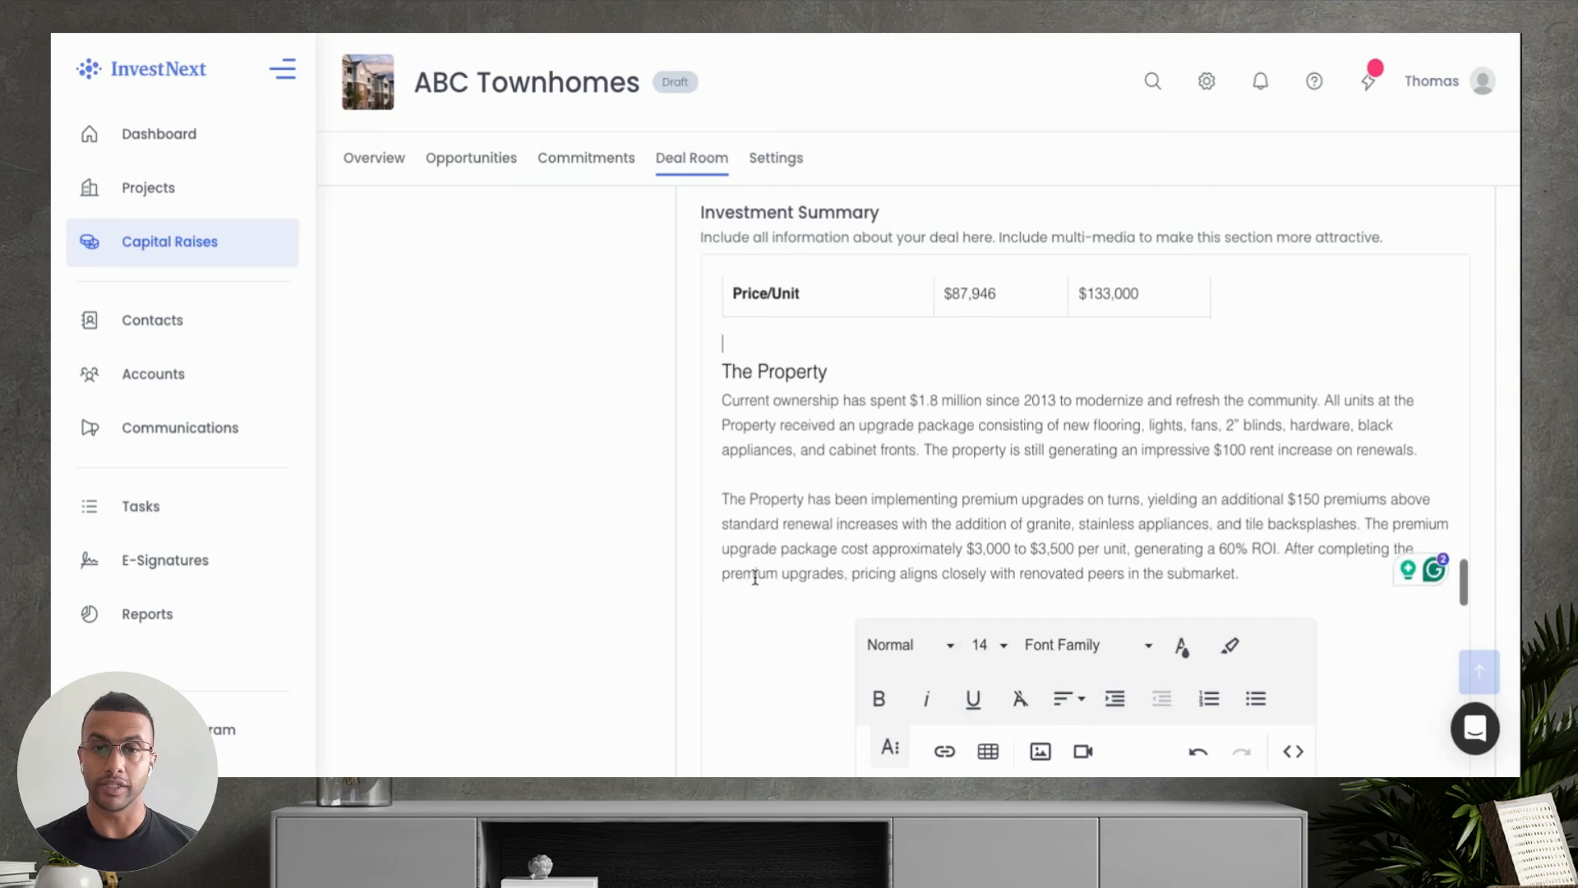
pyautogui.scroll(-1, 755, 577)
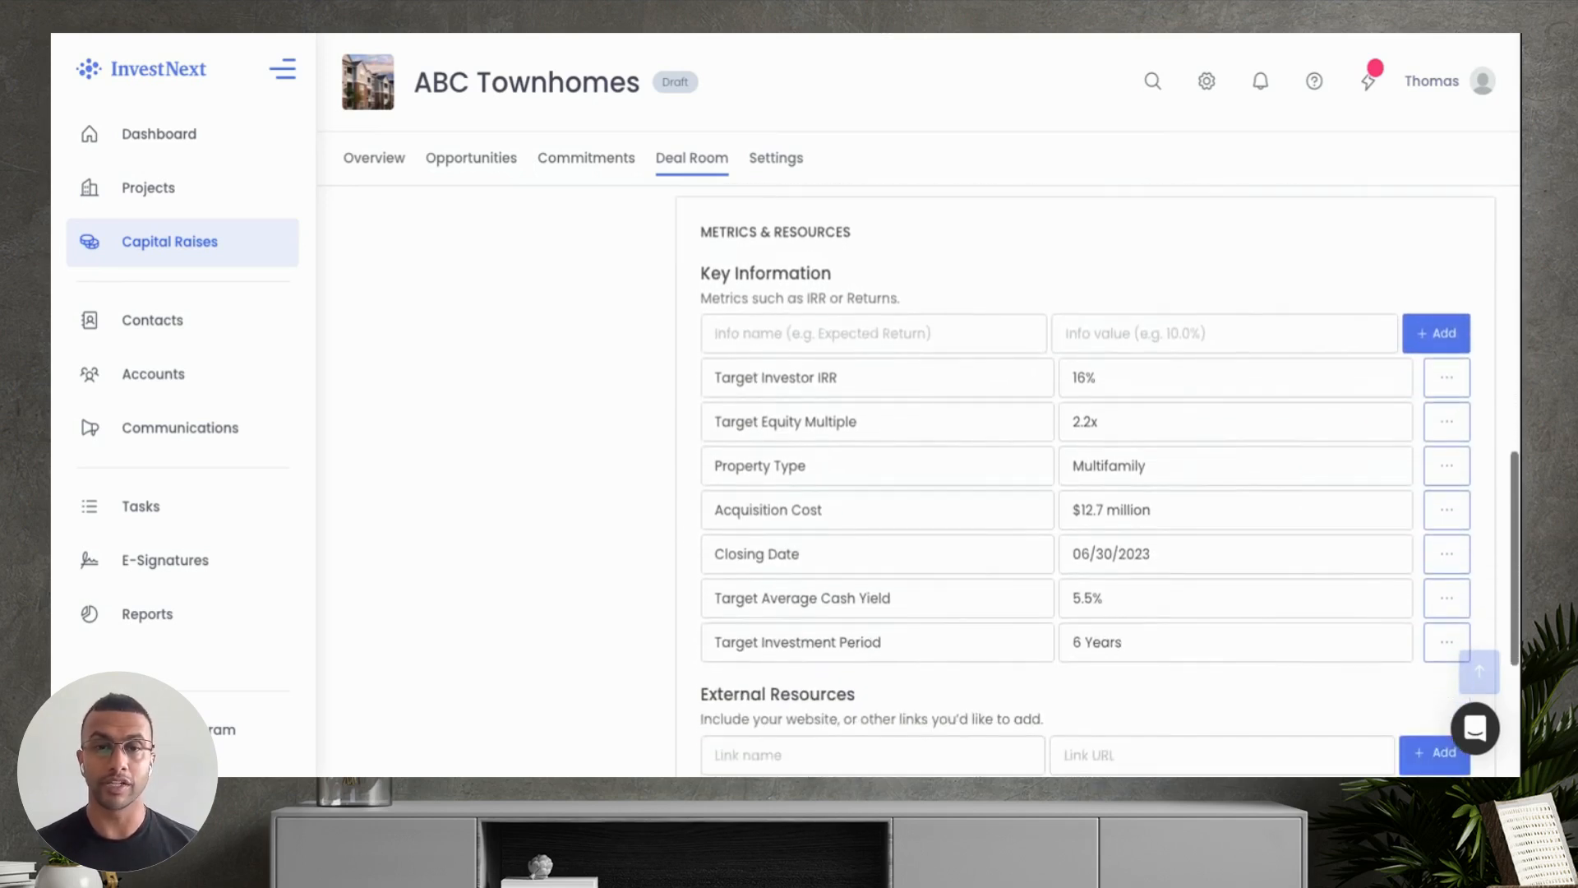
pyautogui.tripleClick(867, 381)
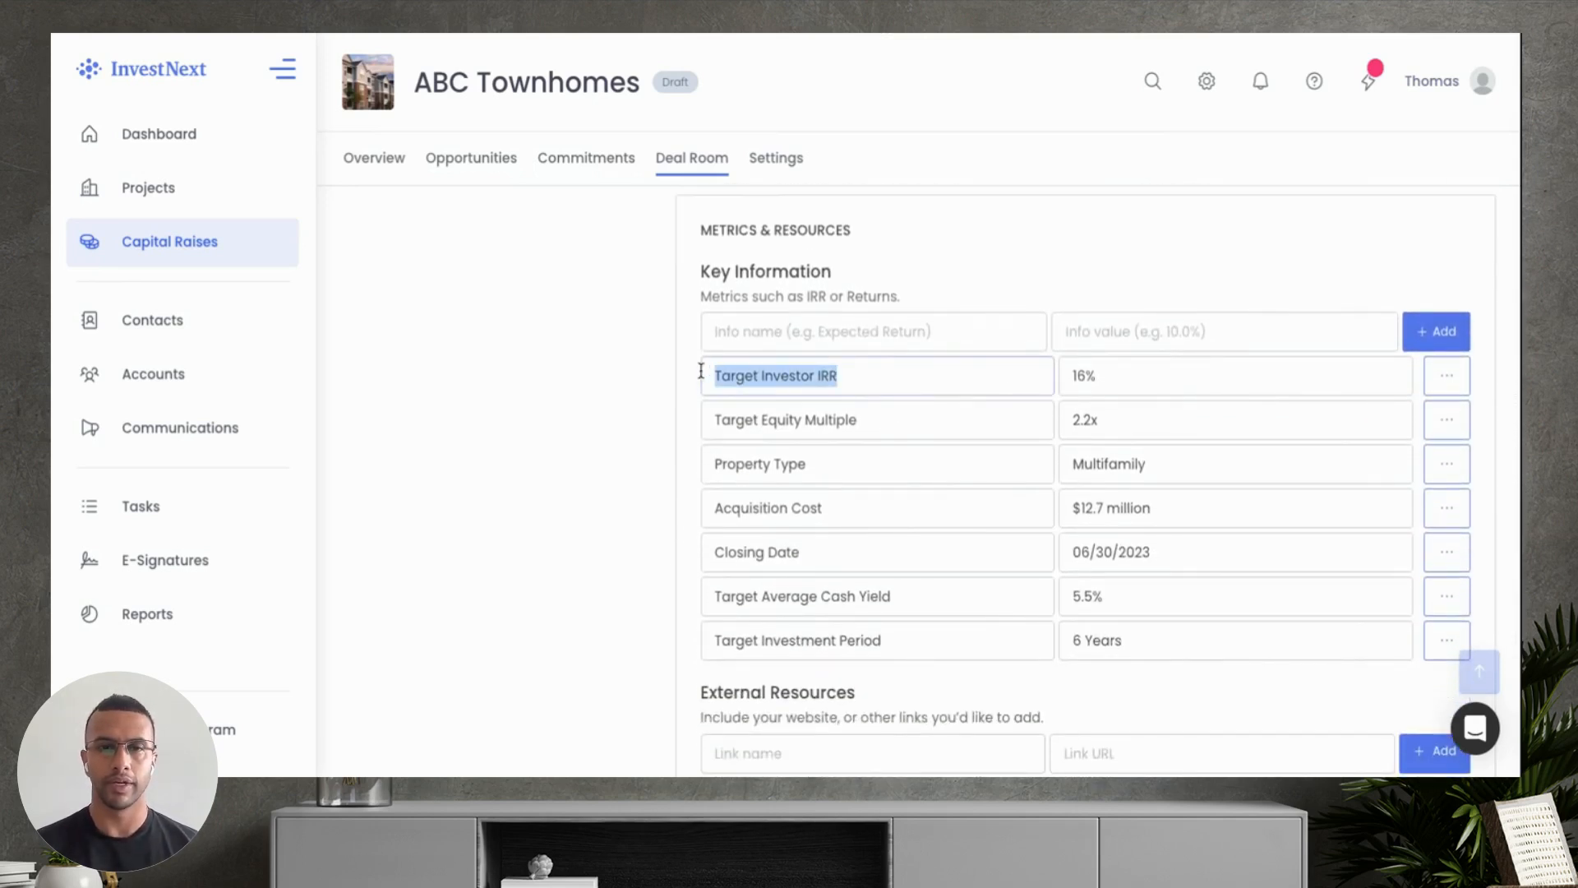
pyautogui.tripleClick(902, 421)
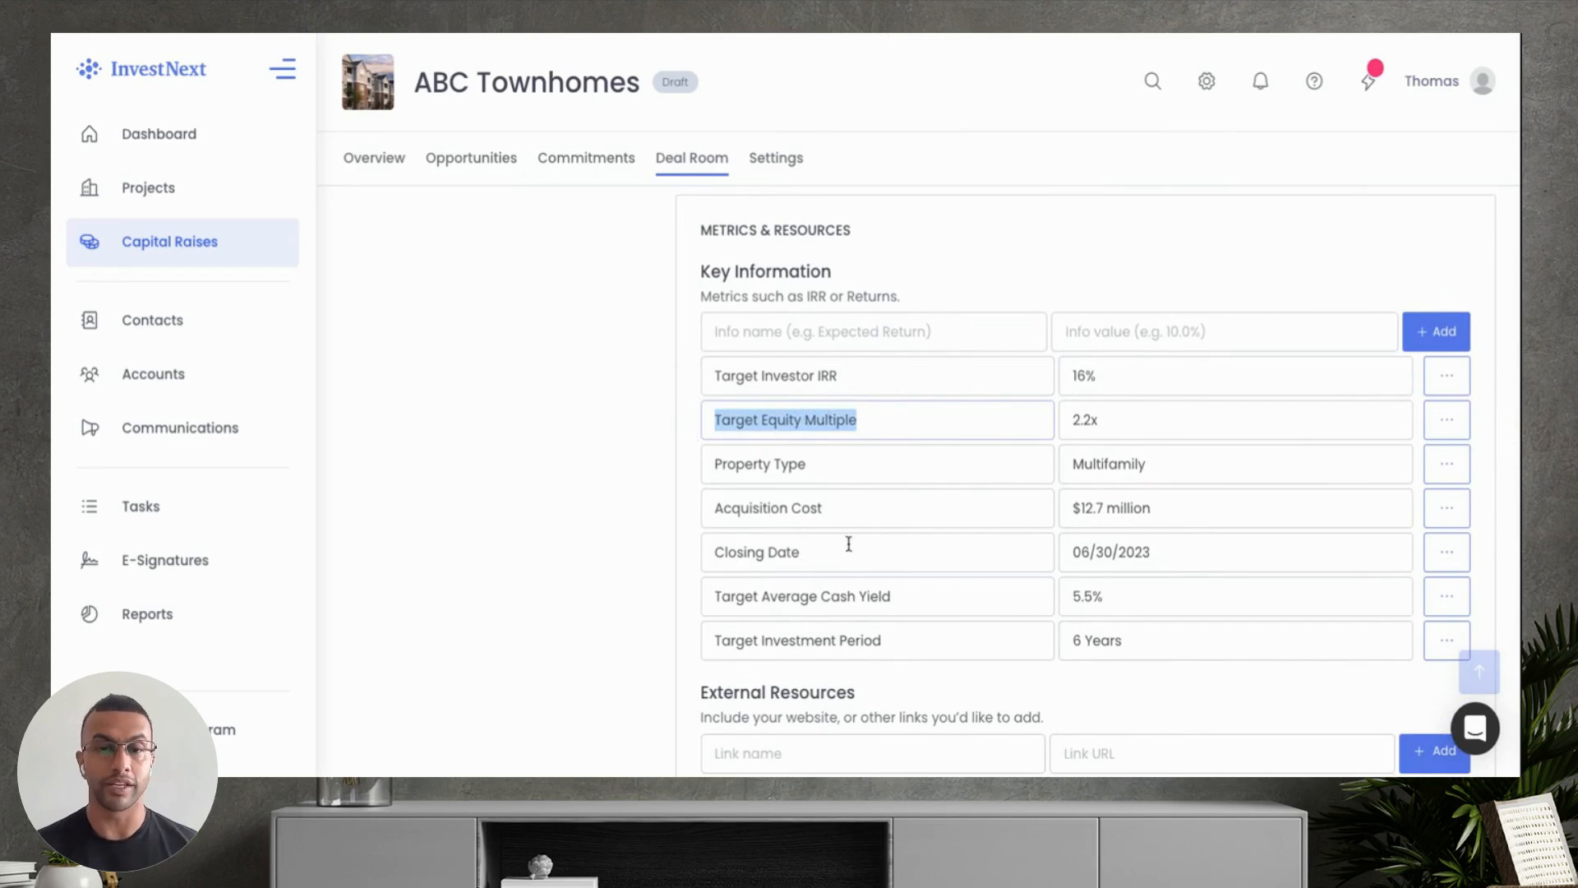
pyautogui.tripleClick(846, 508)
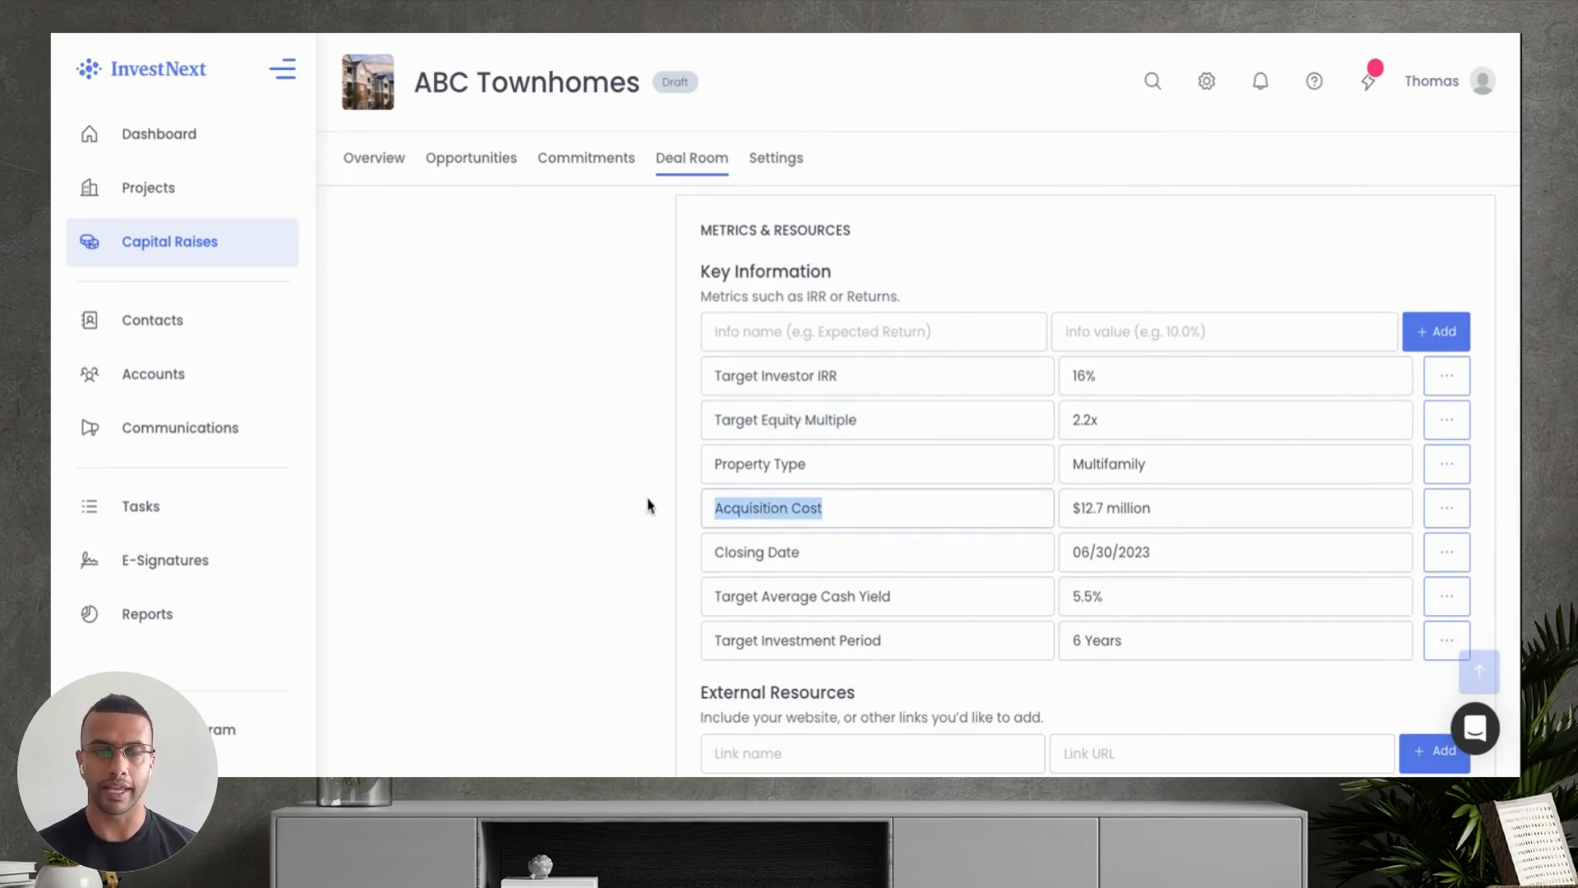
pyautogui.tripleClick(901, 467)
pyautogui.click(639, 515)
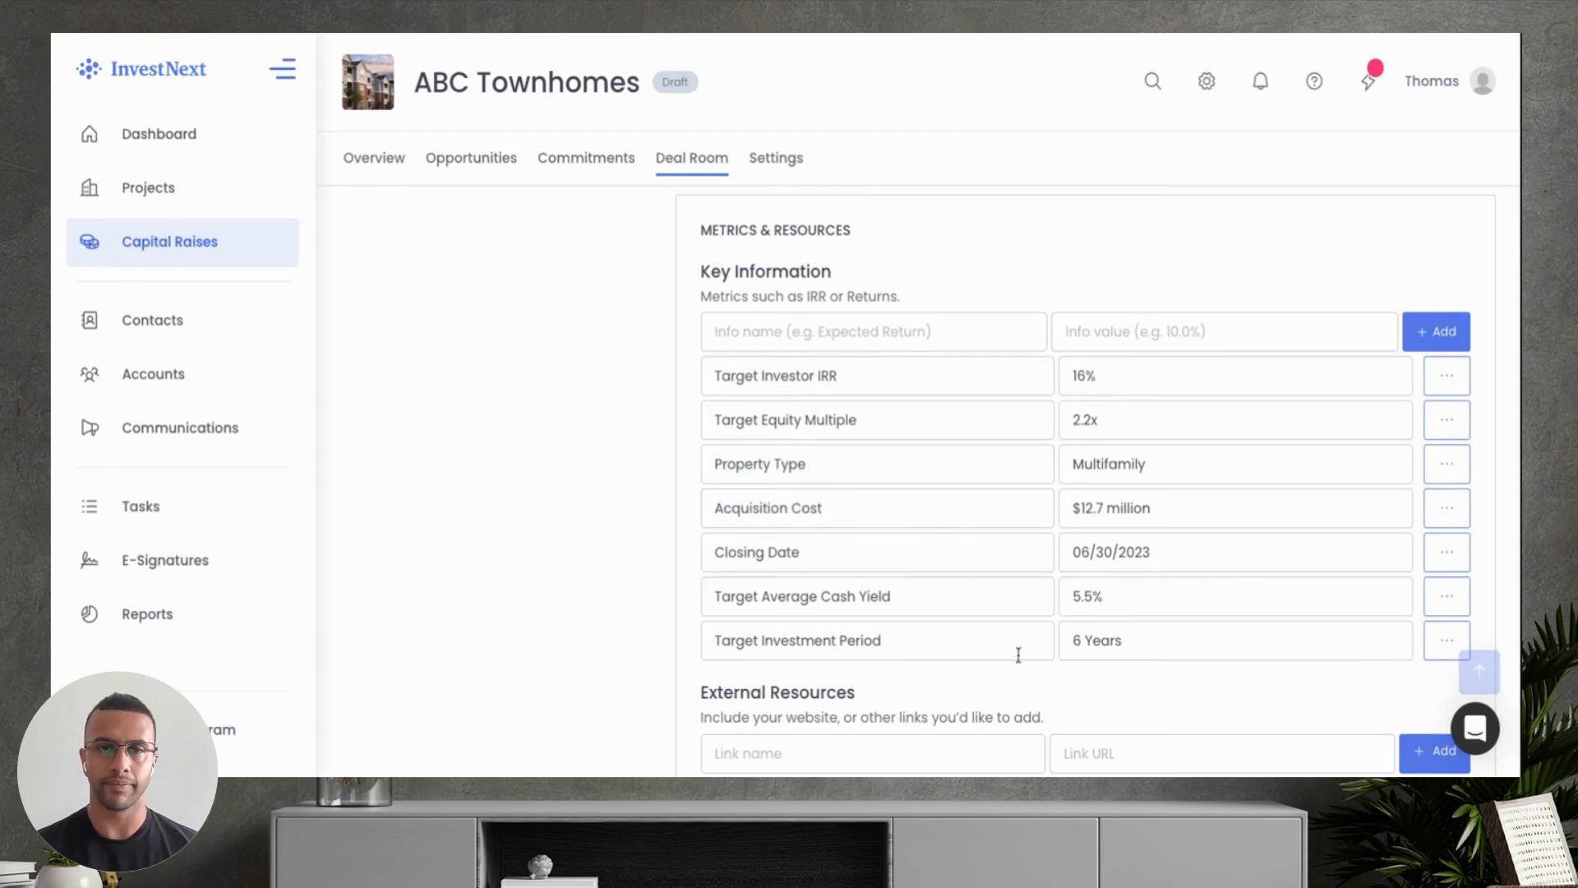
# Review the External Resources links, checking the Website and Schedule a Call entries
pyautogui.scroll(-3, 1018, 655)
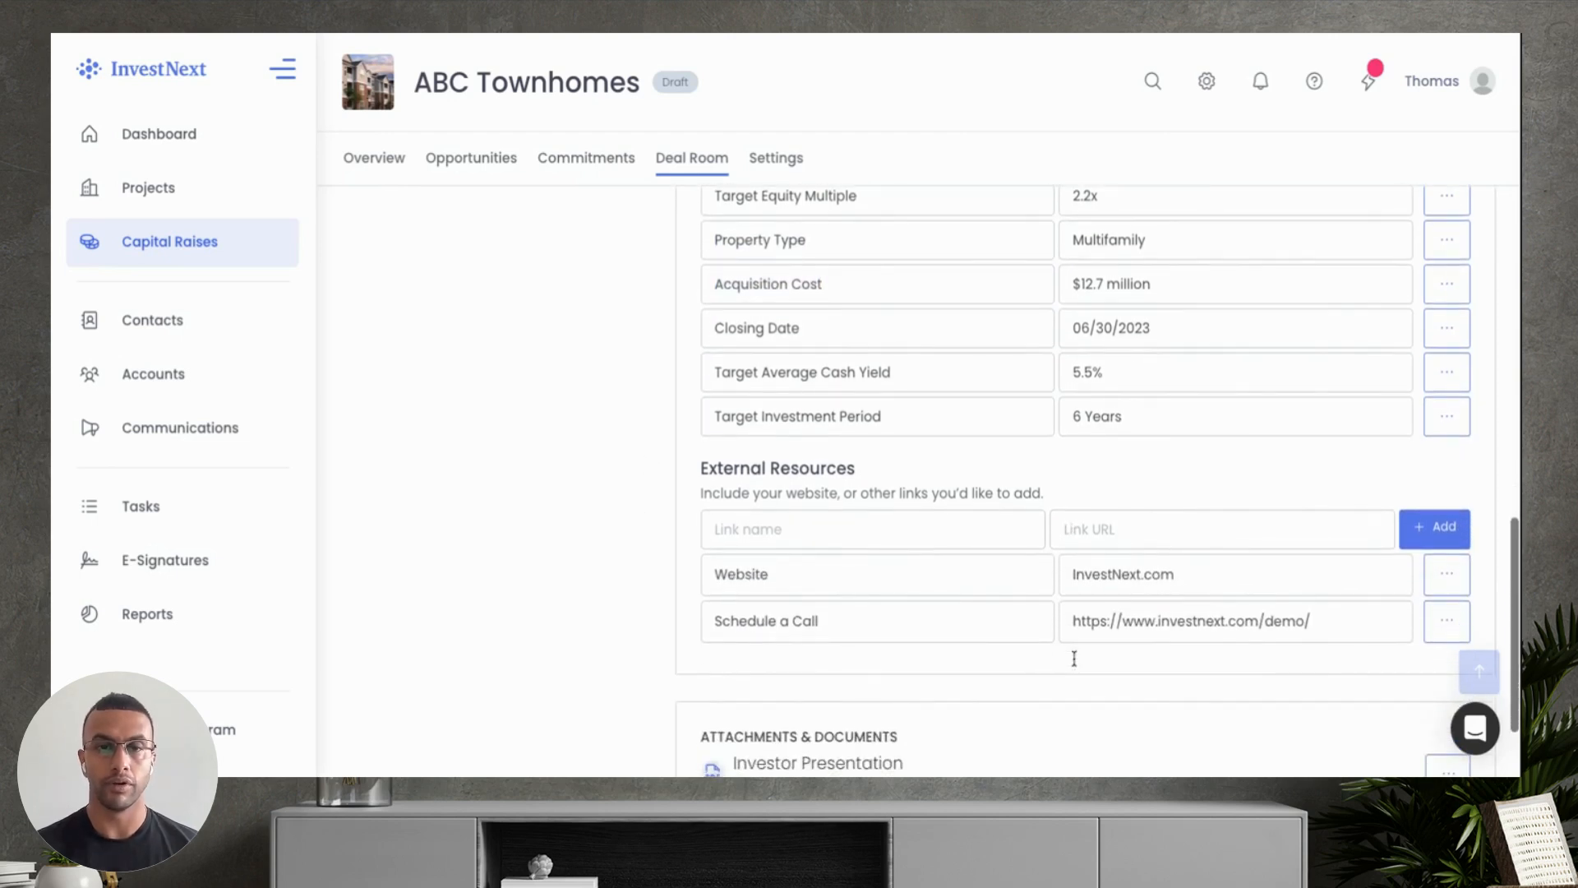
pyautogui.scroll(-1, 965, 635)
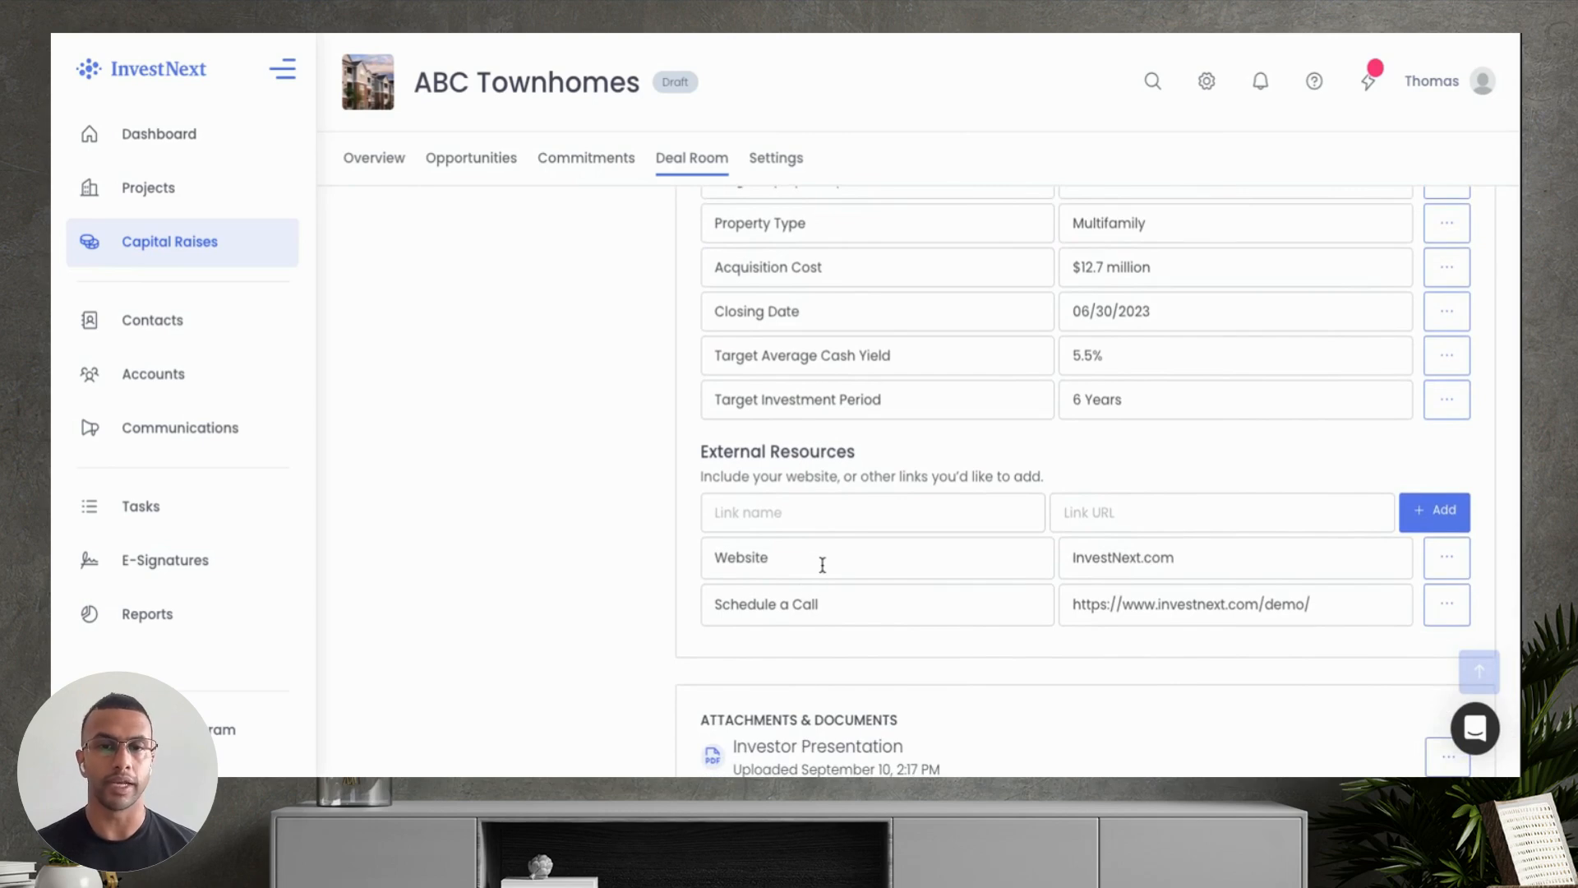
pyautogui.doubleClick(771, 559)
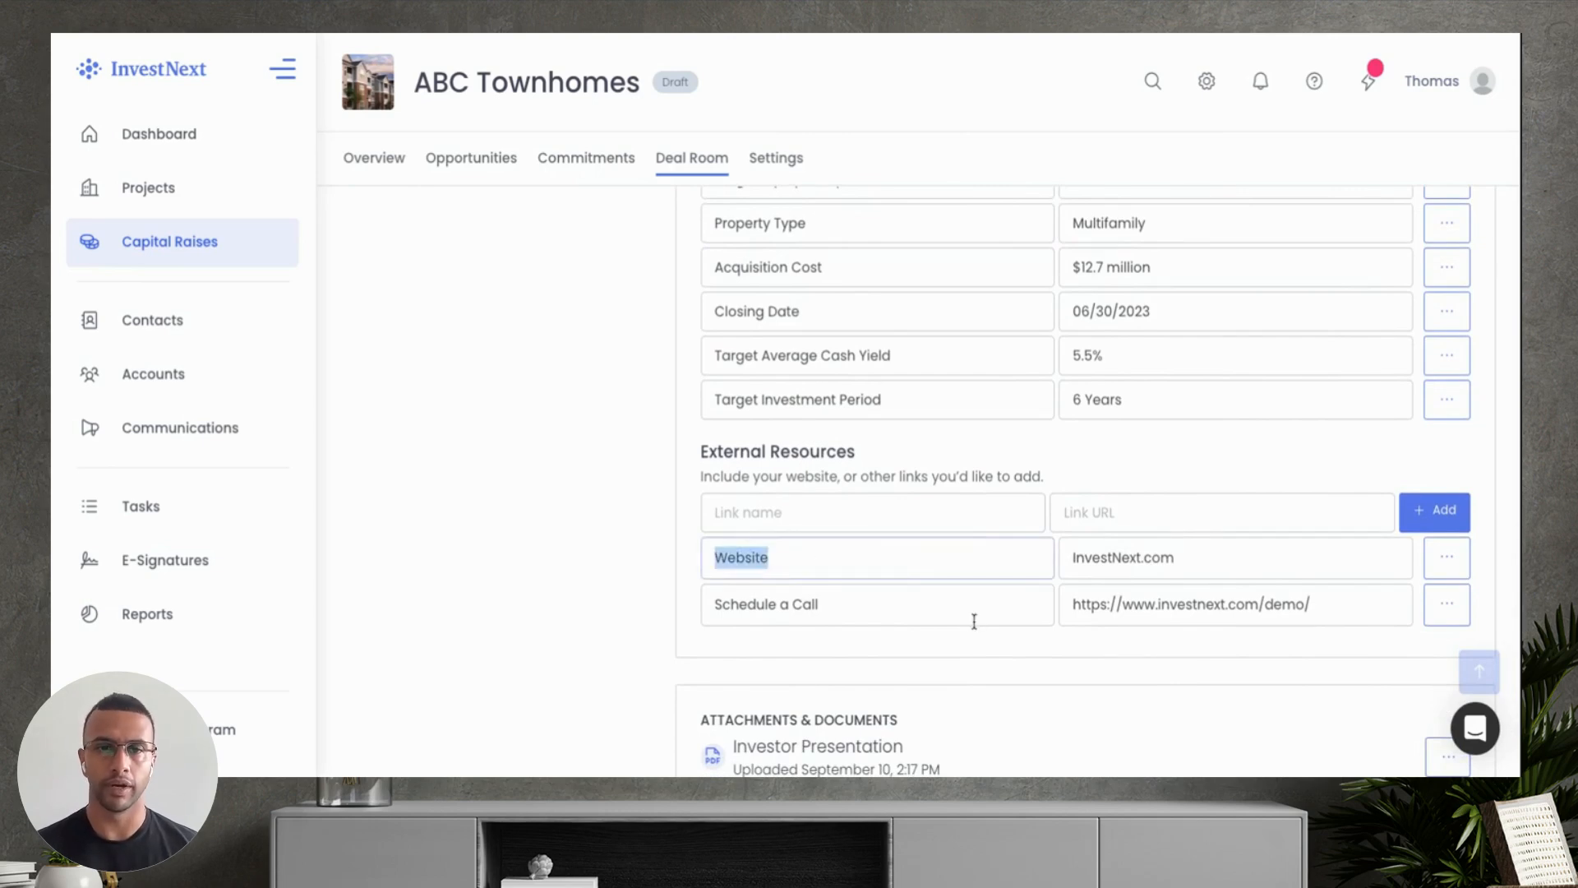
pyautogui.moveTo(935, 614); pyautogui.dragTo(622, 615)
pyautogui.click(1086, 641)
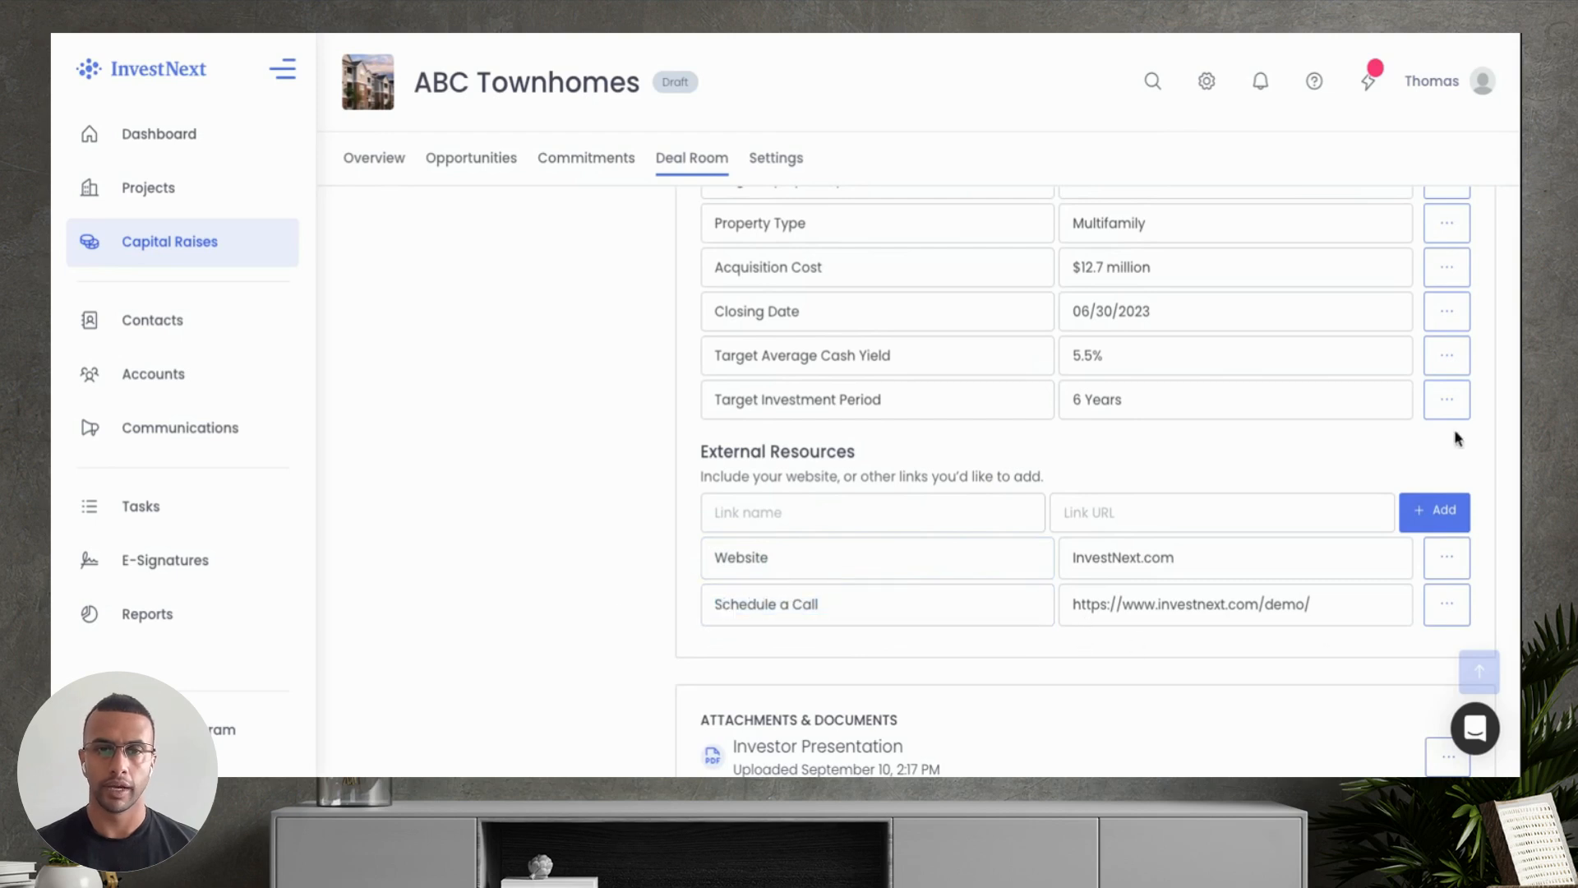
# View the move and delete options of the Target Investment Period metric, and check the Investor Presentation under Attachments & Documents
pyautogui.click(1456, 402)
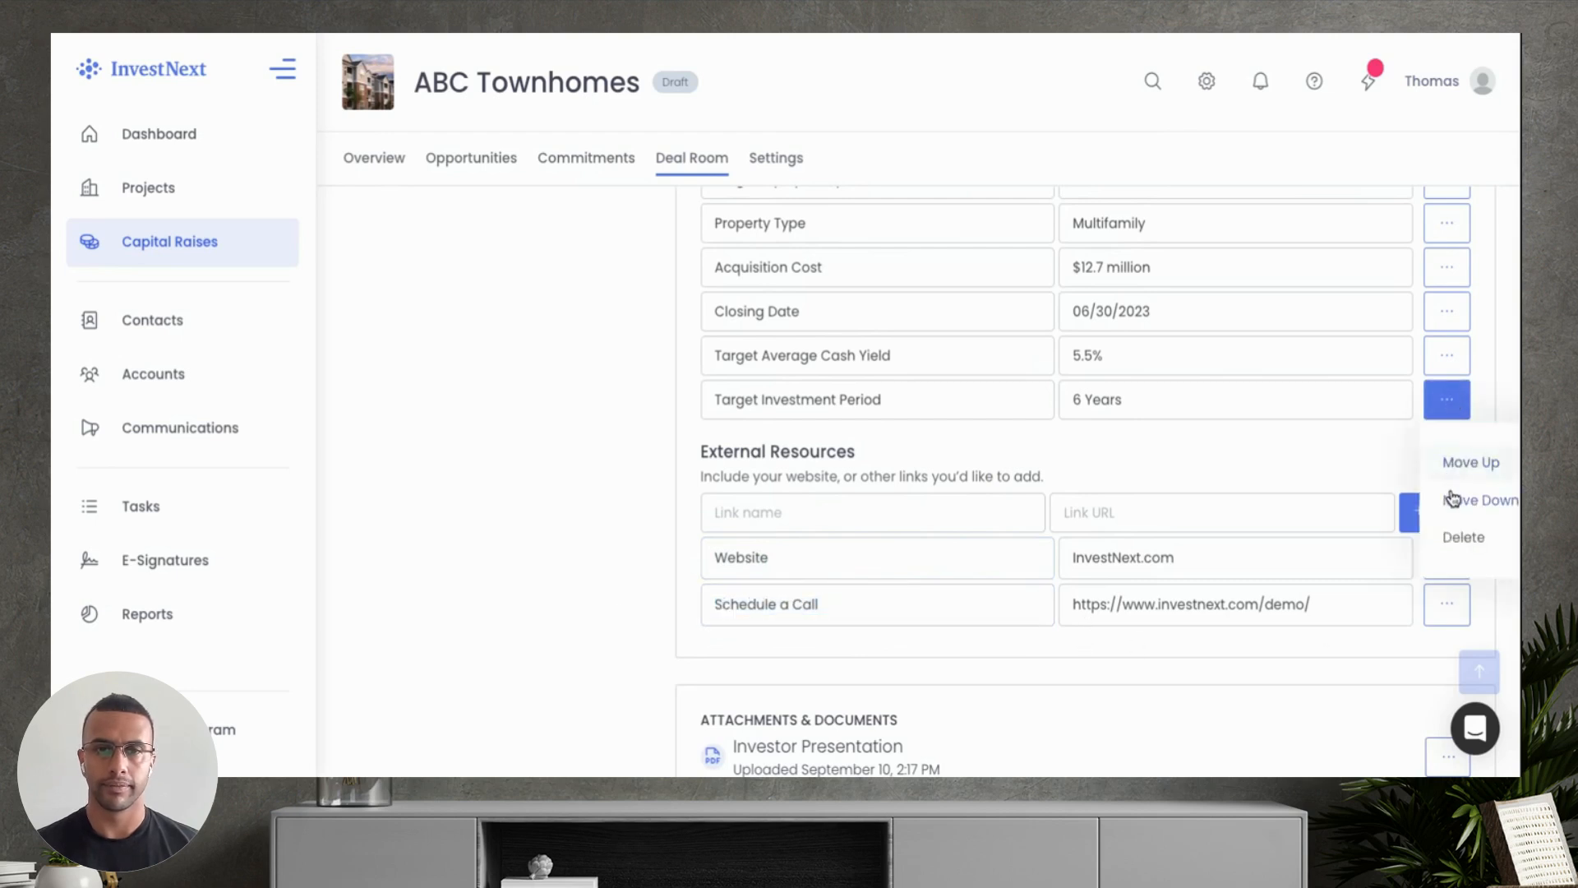
pyautogui.click(597, 493)
pyautogui.scroll(-3, 605, 536)
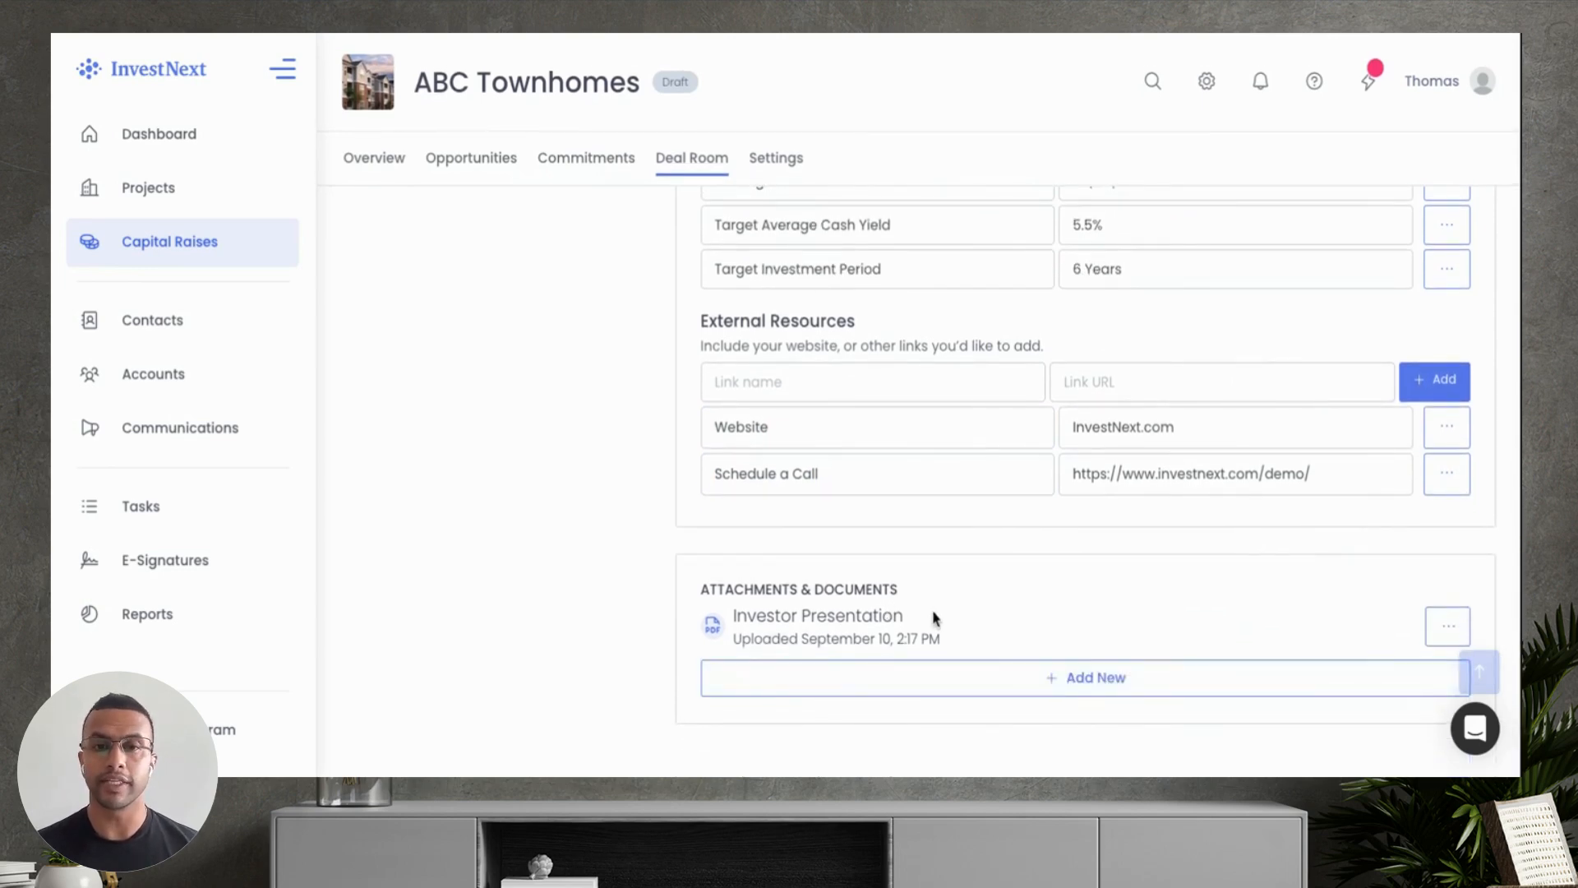
pyautogui.moveTo(935, 624); pyautogui.dragTo(715, 629)
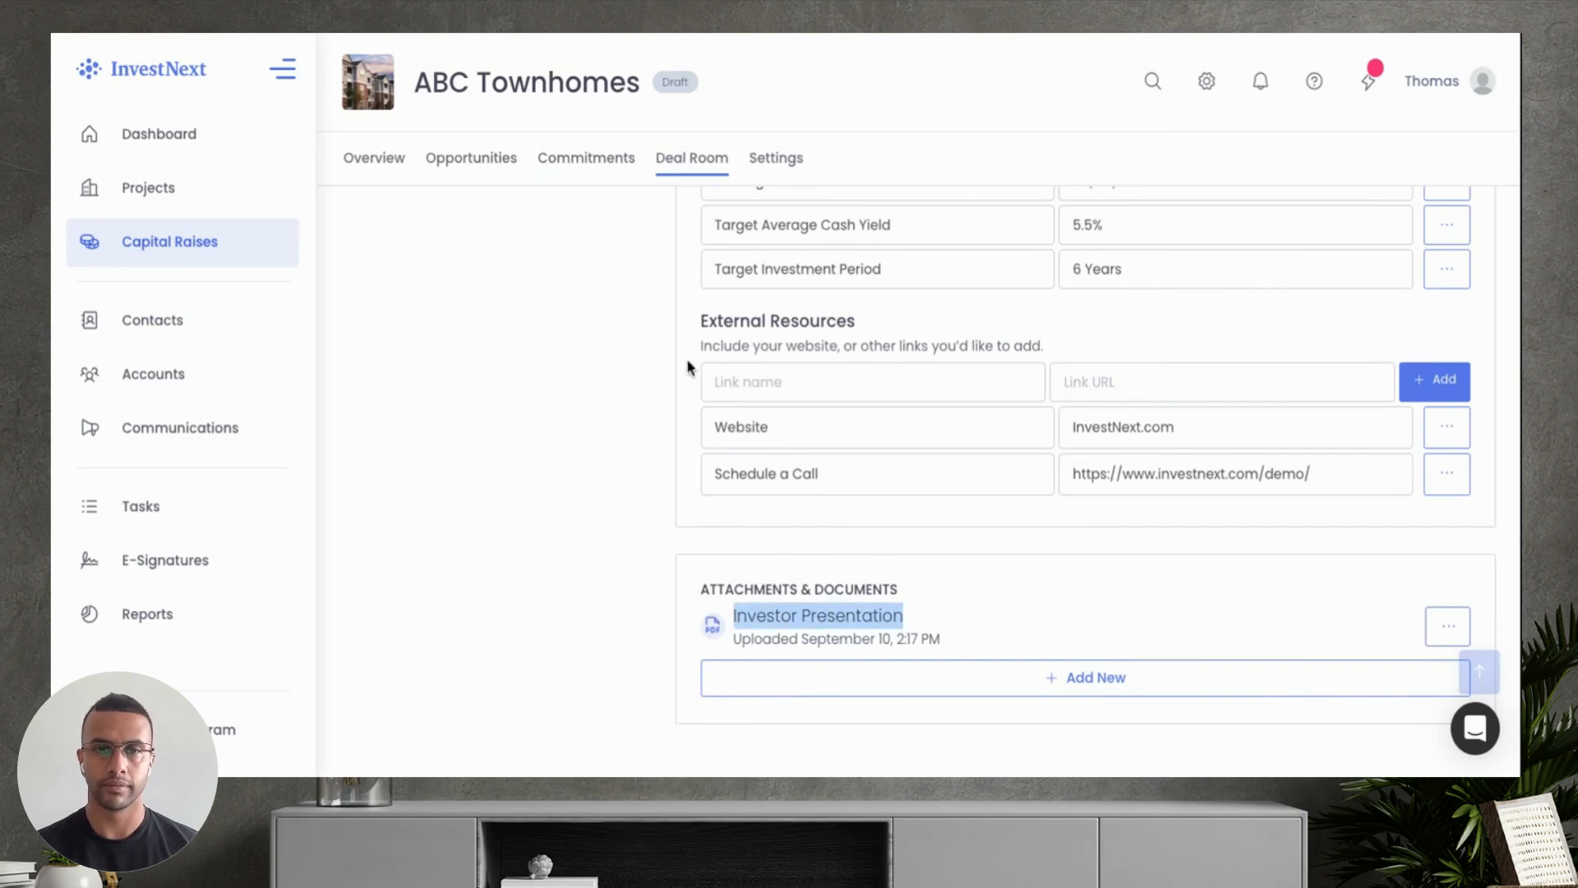
pyautogui.click(954, 557)
# Mark Fill in Summary Info, Add Some Photos and Add Any Attachments as done in the Deal Room Checklist
pyautogui.scroll(15, 951, 551)
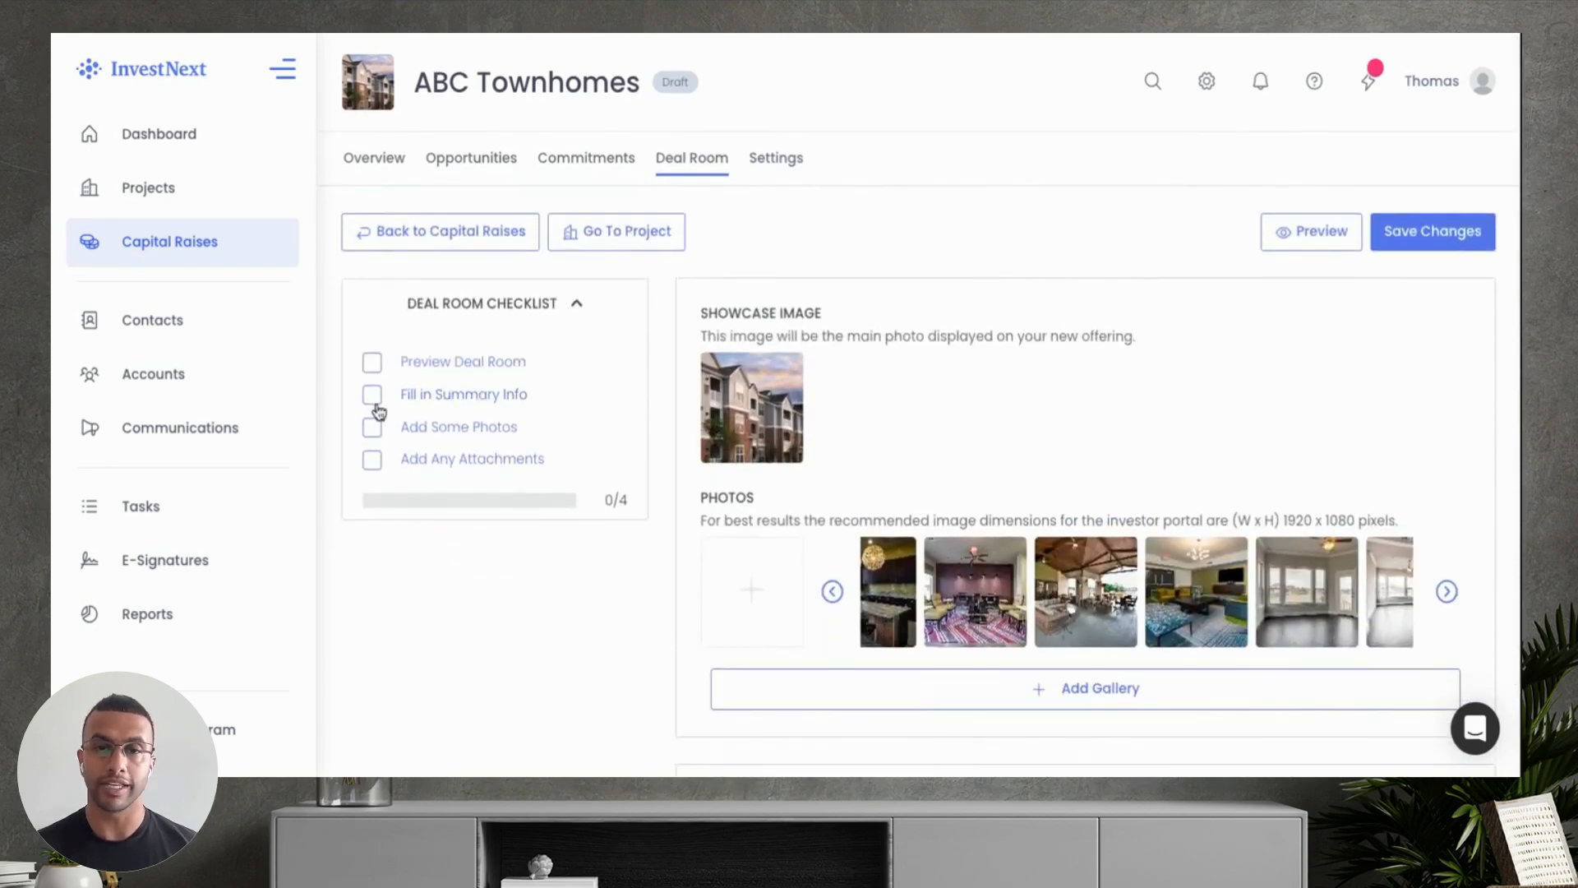
pyautogui.click(372, 396)
pyautogui.click(371, 427)
pyautogui.click(372, 459)
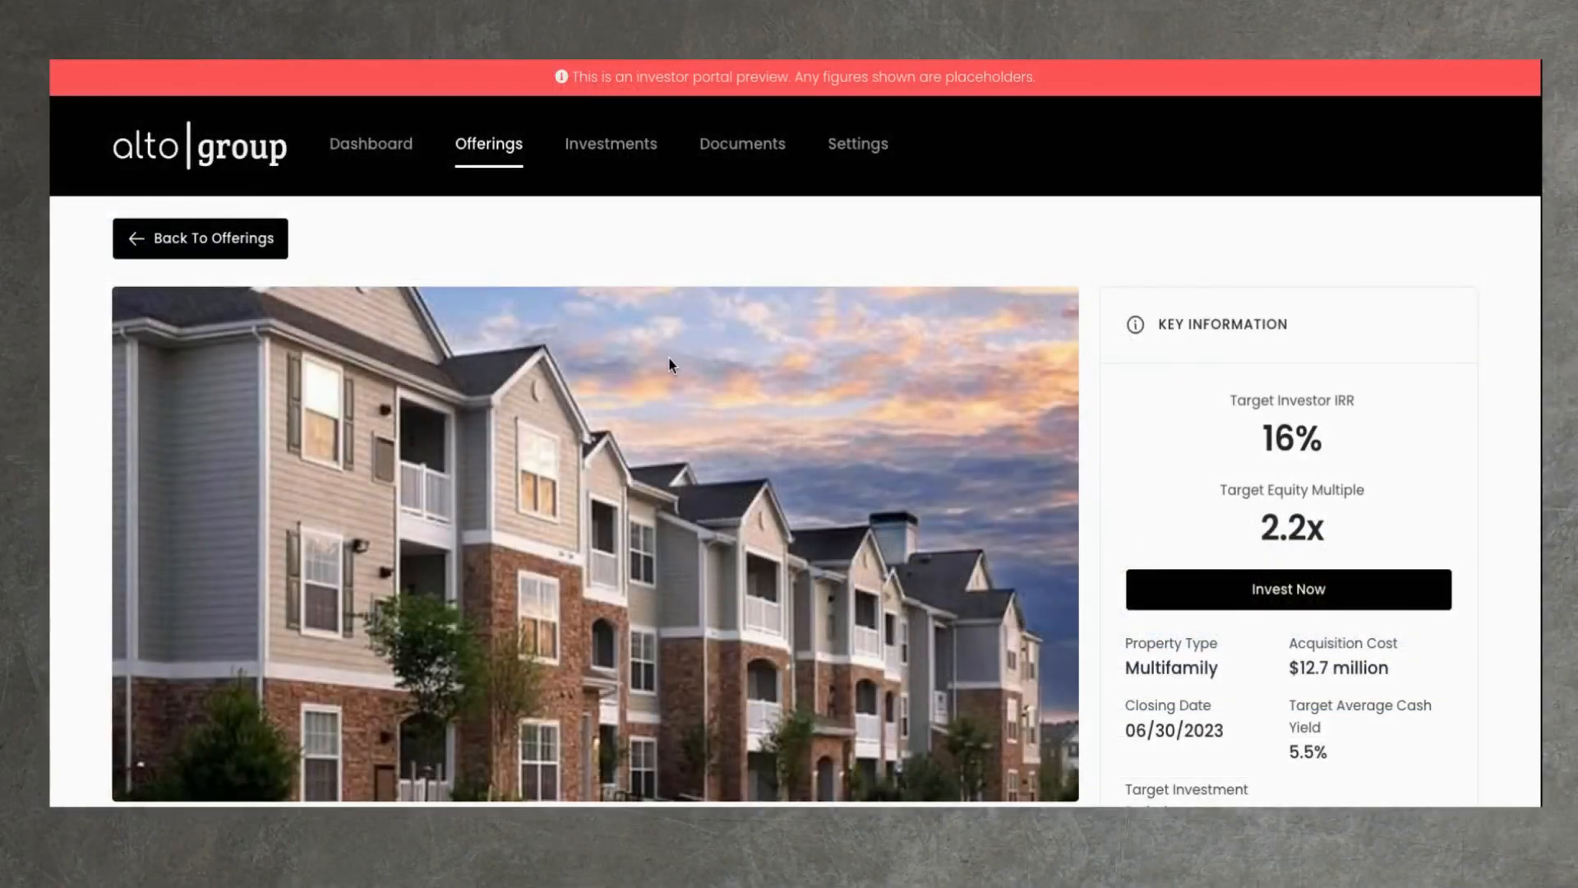
# Review the showcase image and the Key Information metrics in the investor portal preview of ABC Townhomes
pyautogui.scroll(-1, 658, 437)
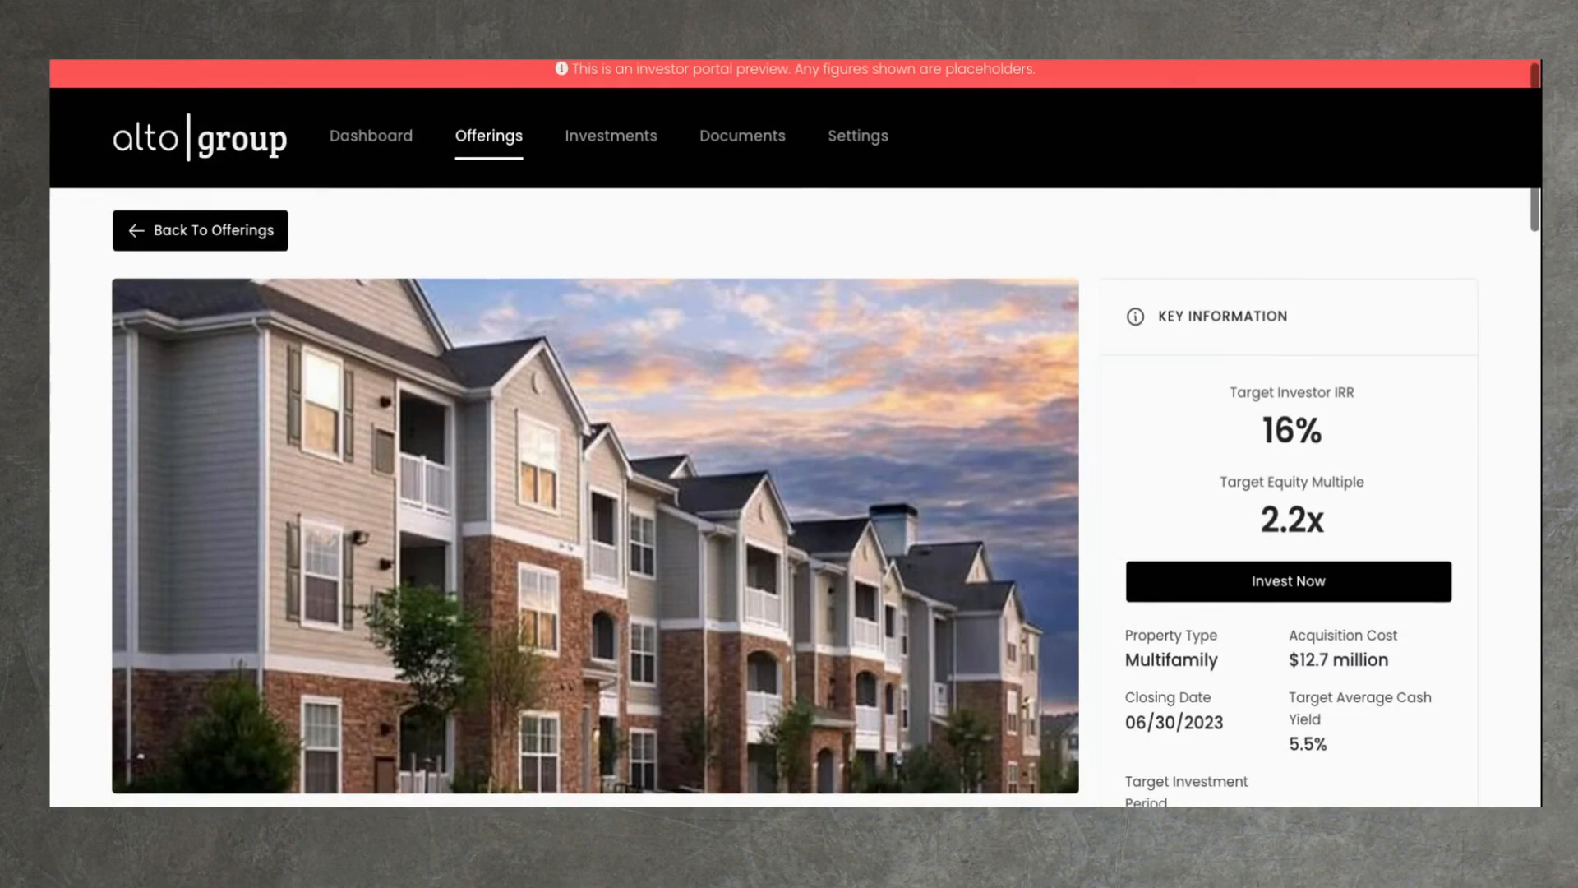
pyautogui.scroll(-1, 658, 431)
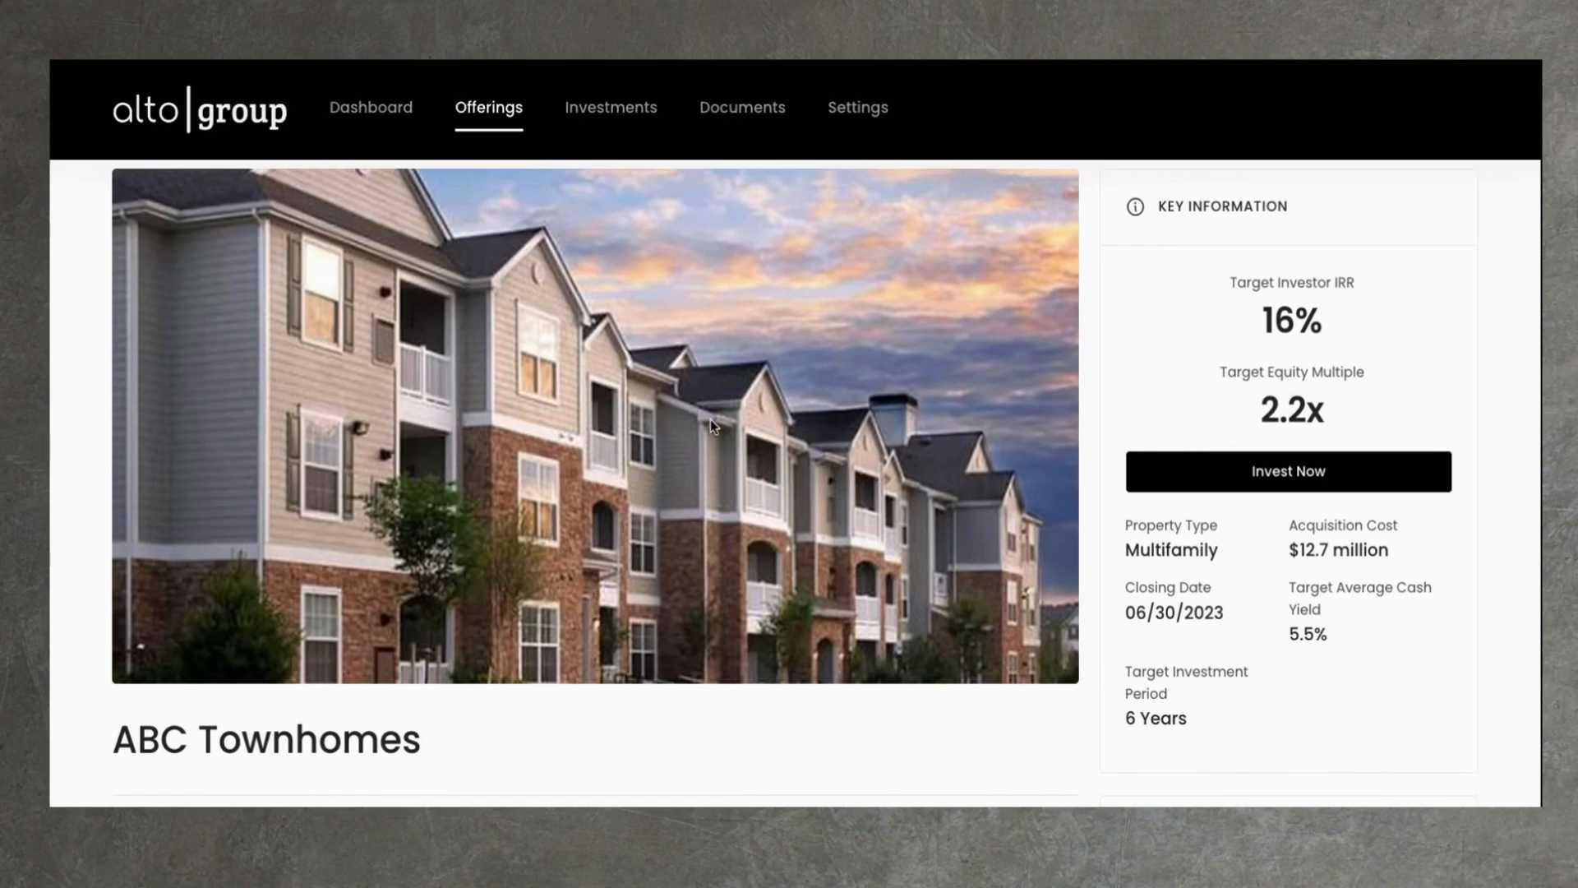
pyautogui.moveTo(1348, 206); pyautogui.dragTo(1146, 207)
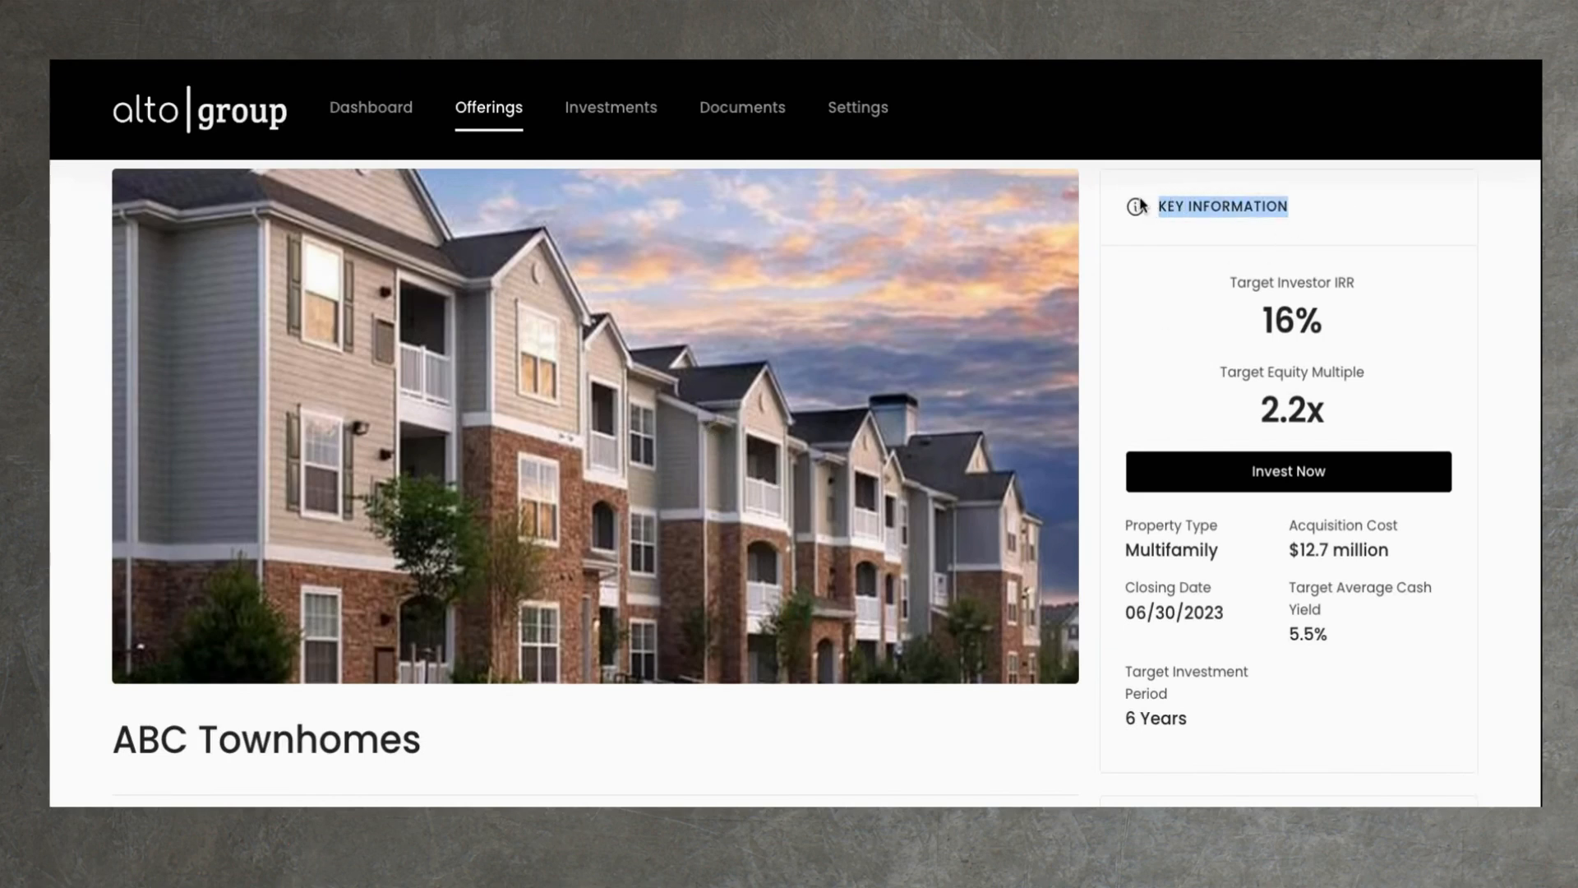
pyautogui.click(1371, 209)
pyautogui.scroll(-1, 1197, 347)
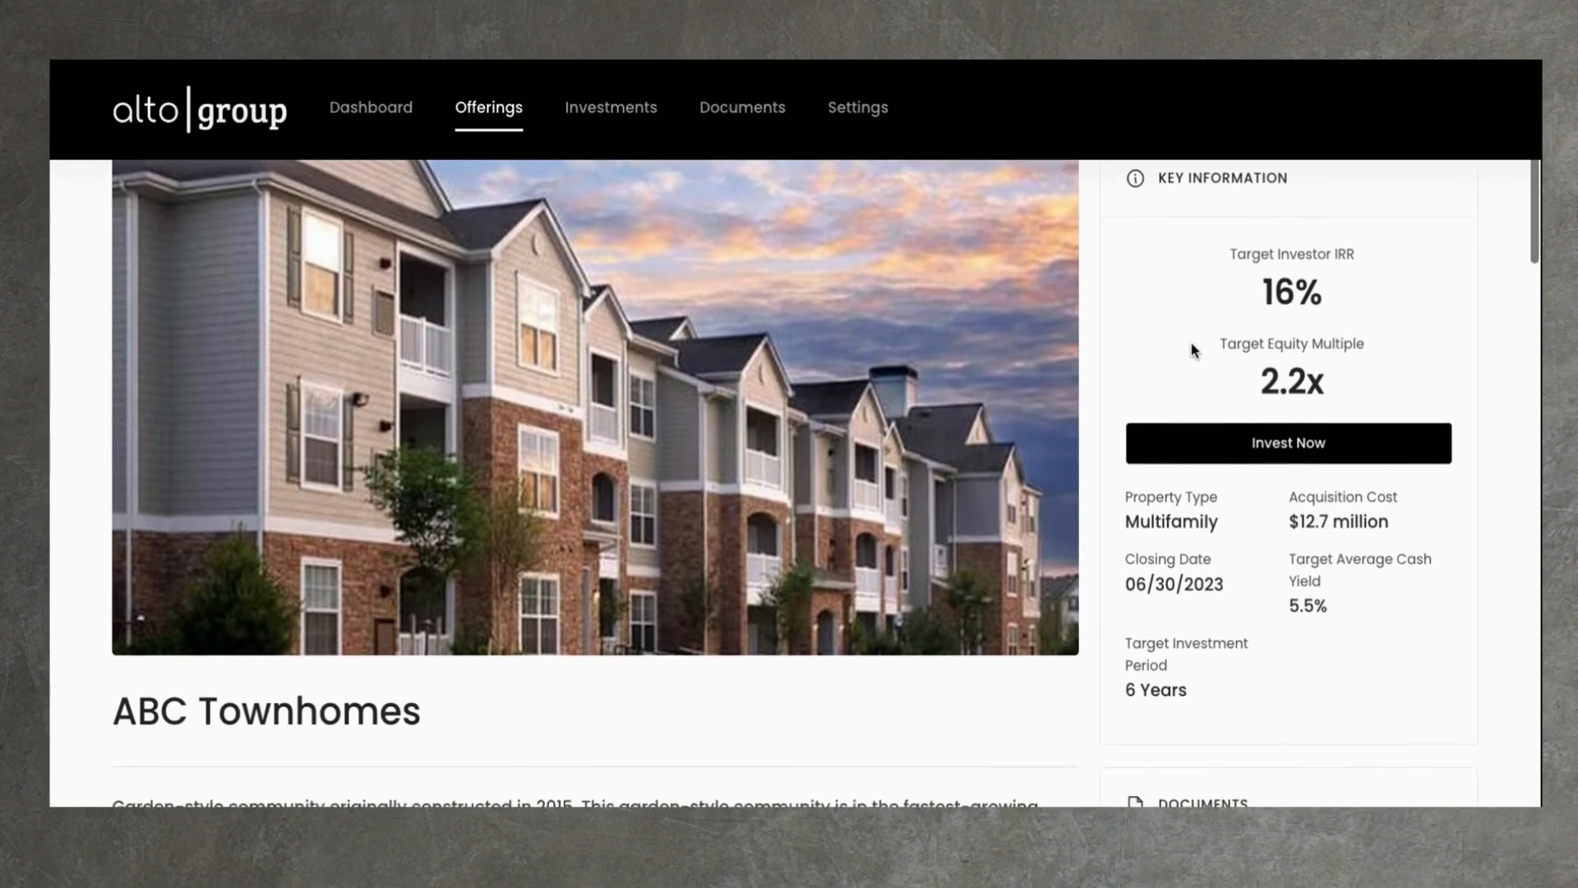
pyautogui.scroll(-1, 1195, 370)
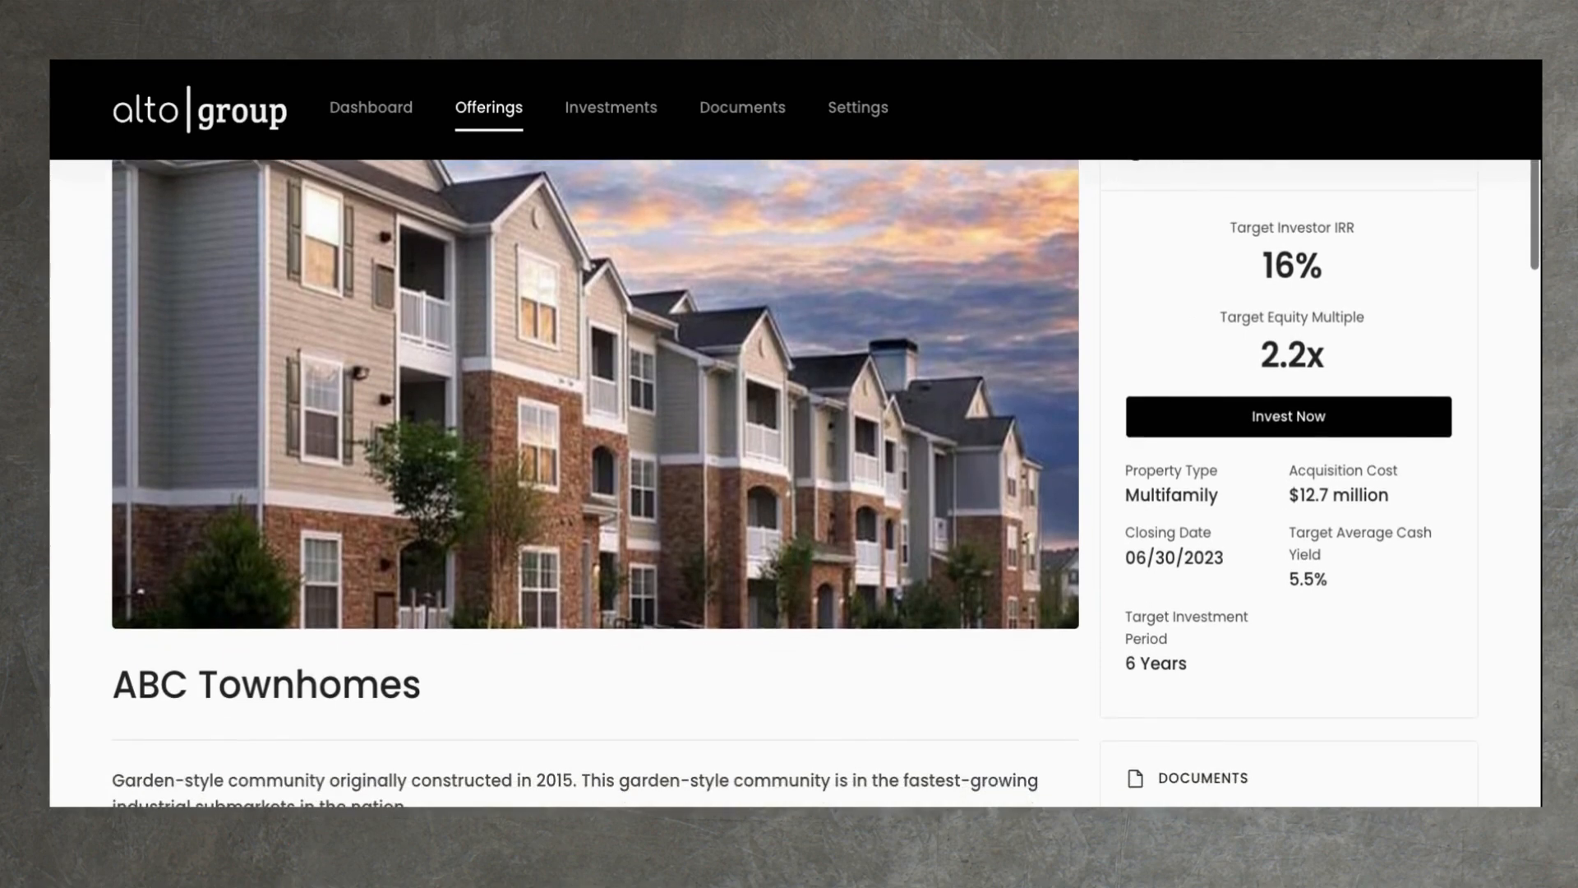
pyautogui.scroll(-2, 1199, 528)
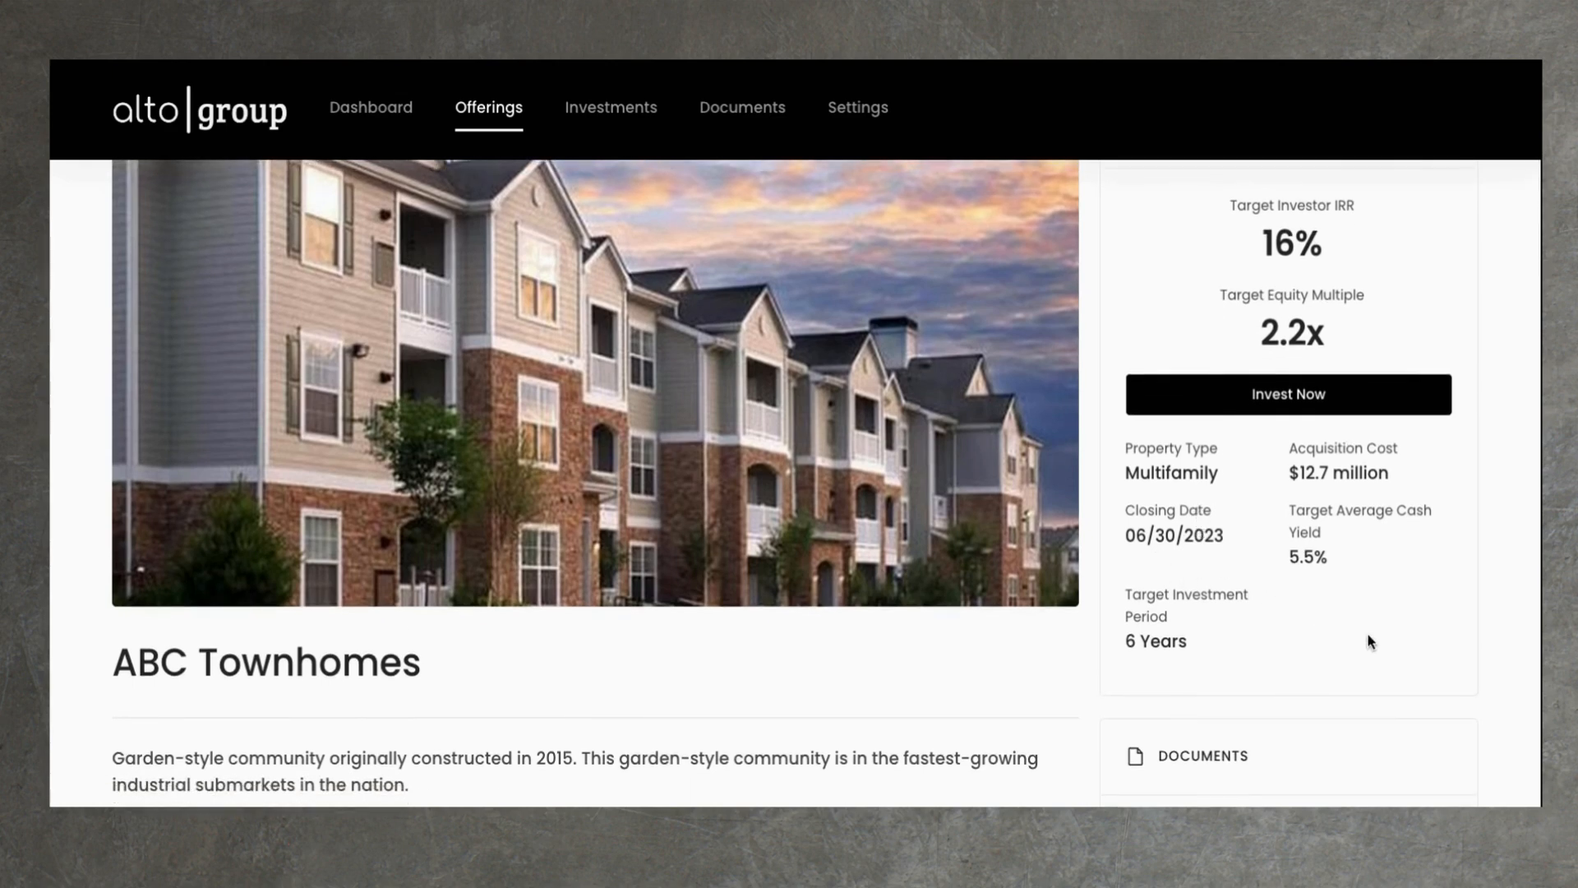
# Review the previewed offering's property description, external links, attached documents and image gallery
pyautogui.scroll(-5, 1369, 642)
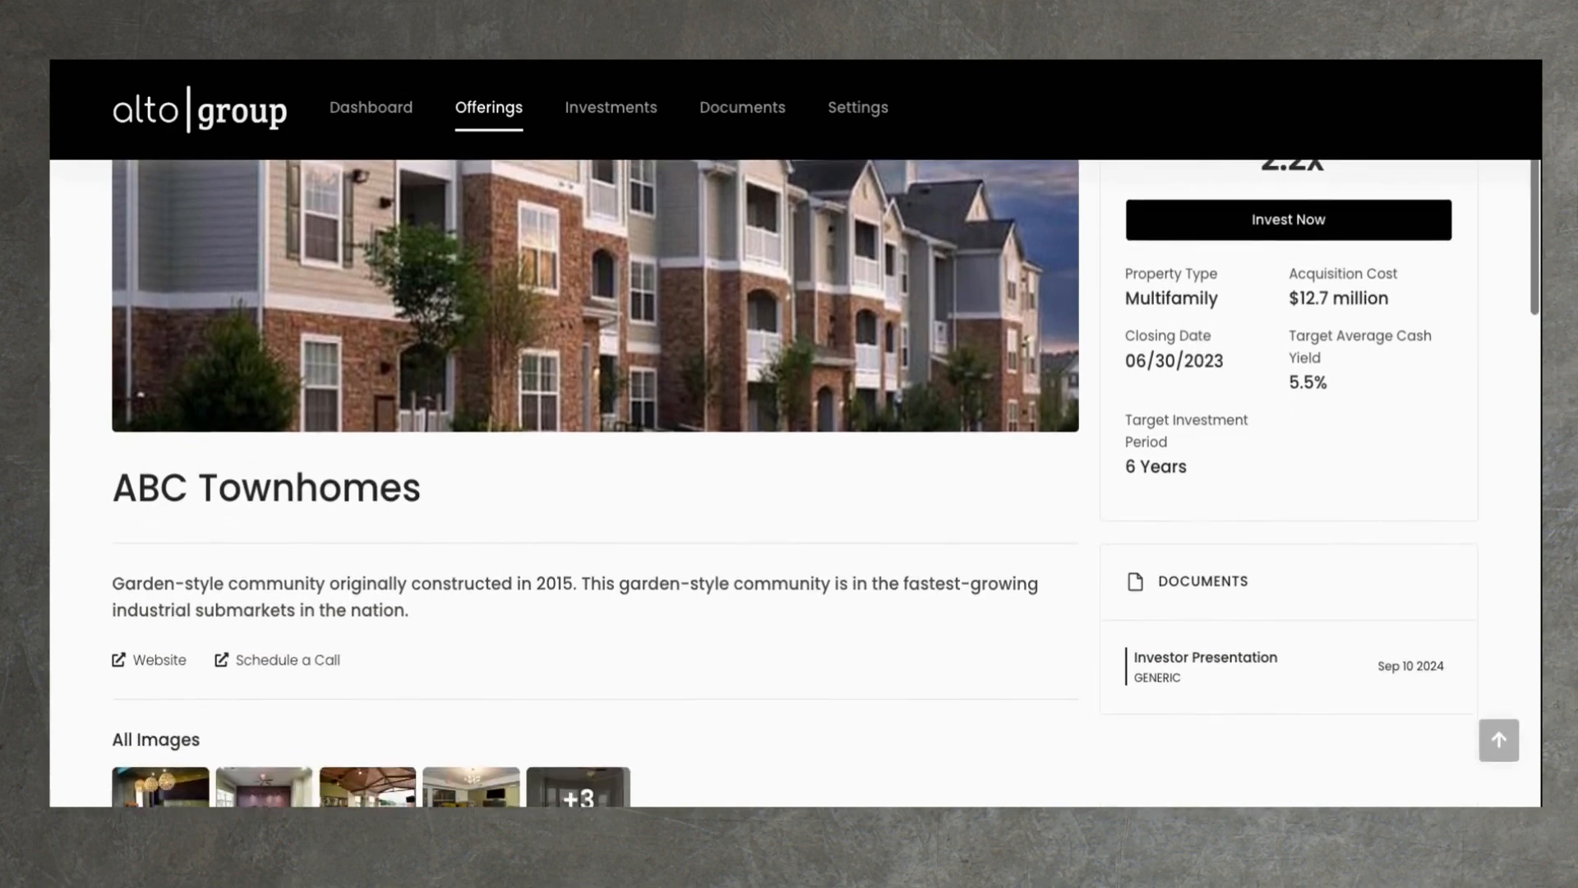
pyautogui.moveTo(500, 572); pyautogui.dragTo(114, 541)
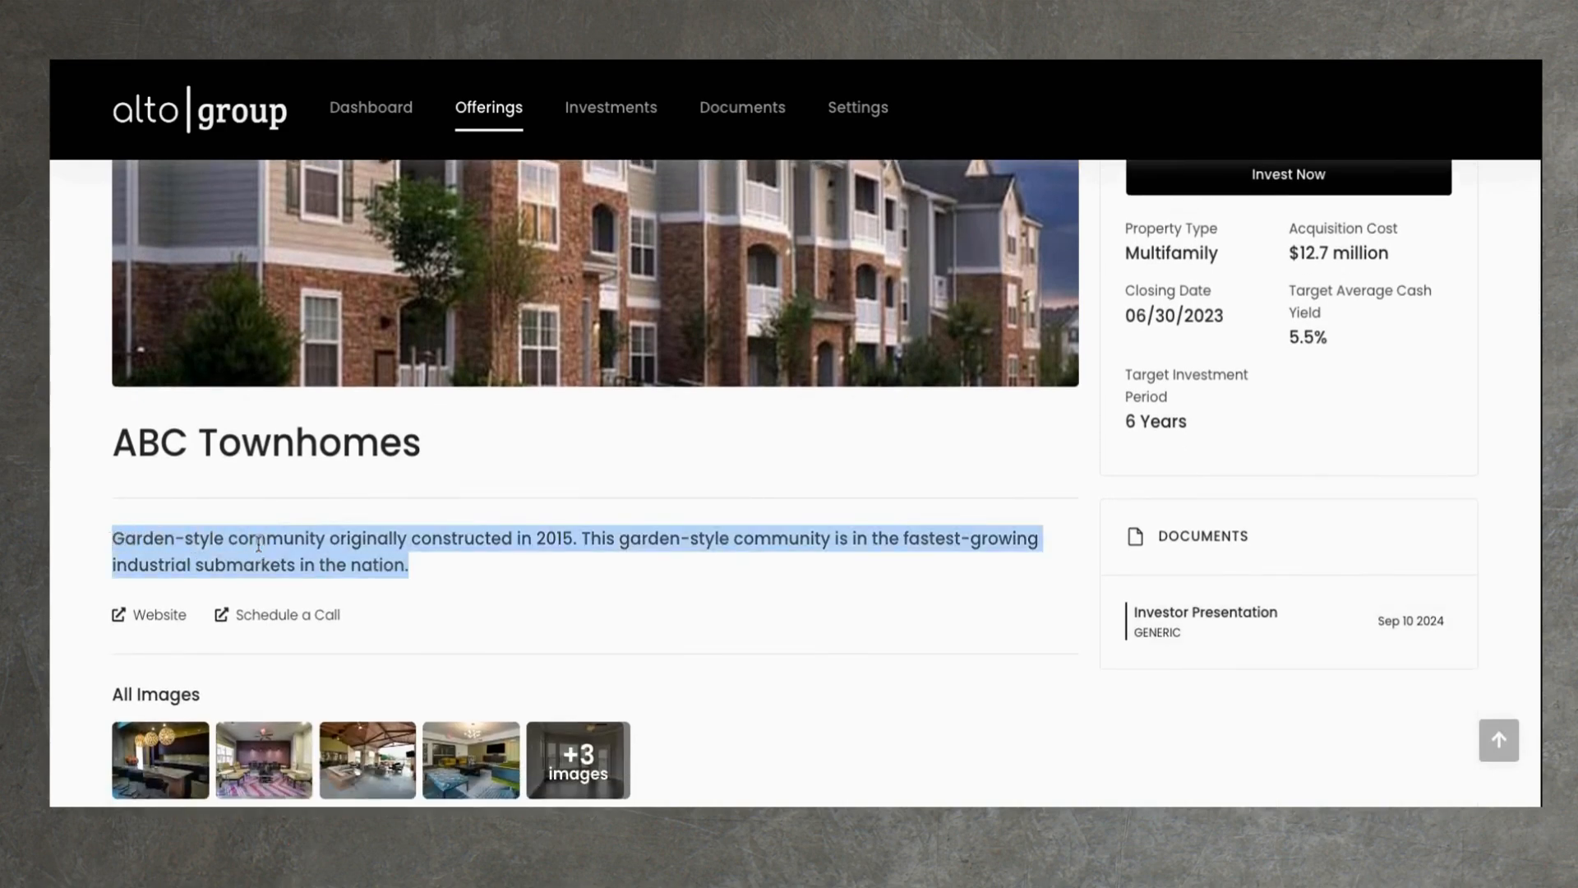
pyautogui.click(517, 572)
pyautogui.scroll(-3, 789, 613)
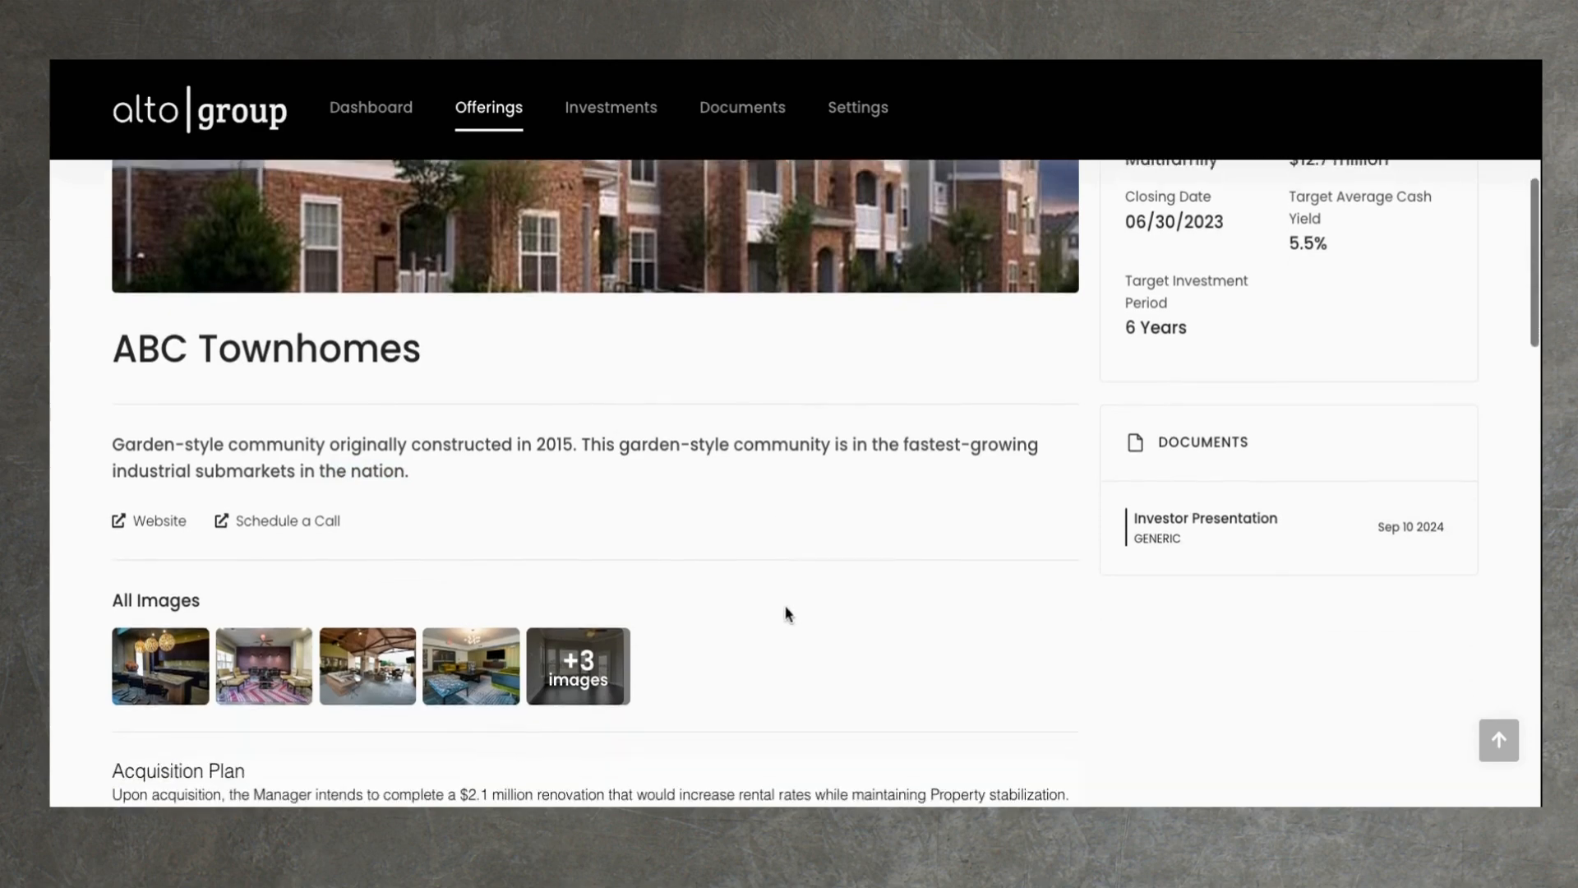
pyautogui.scroll(-4, 924, 637)
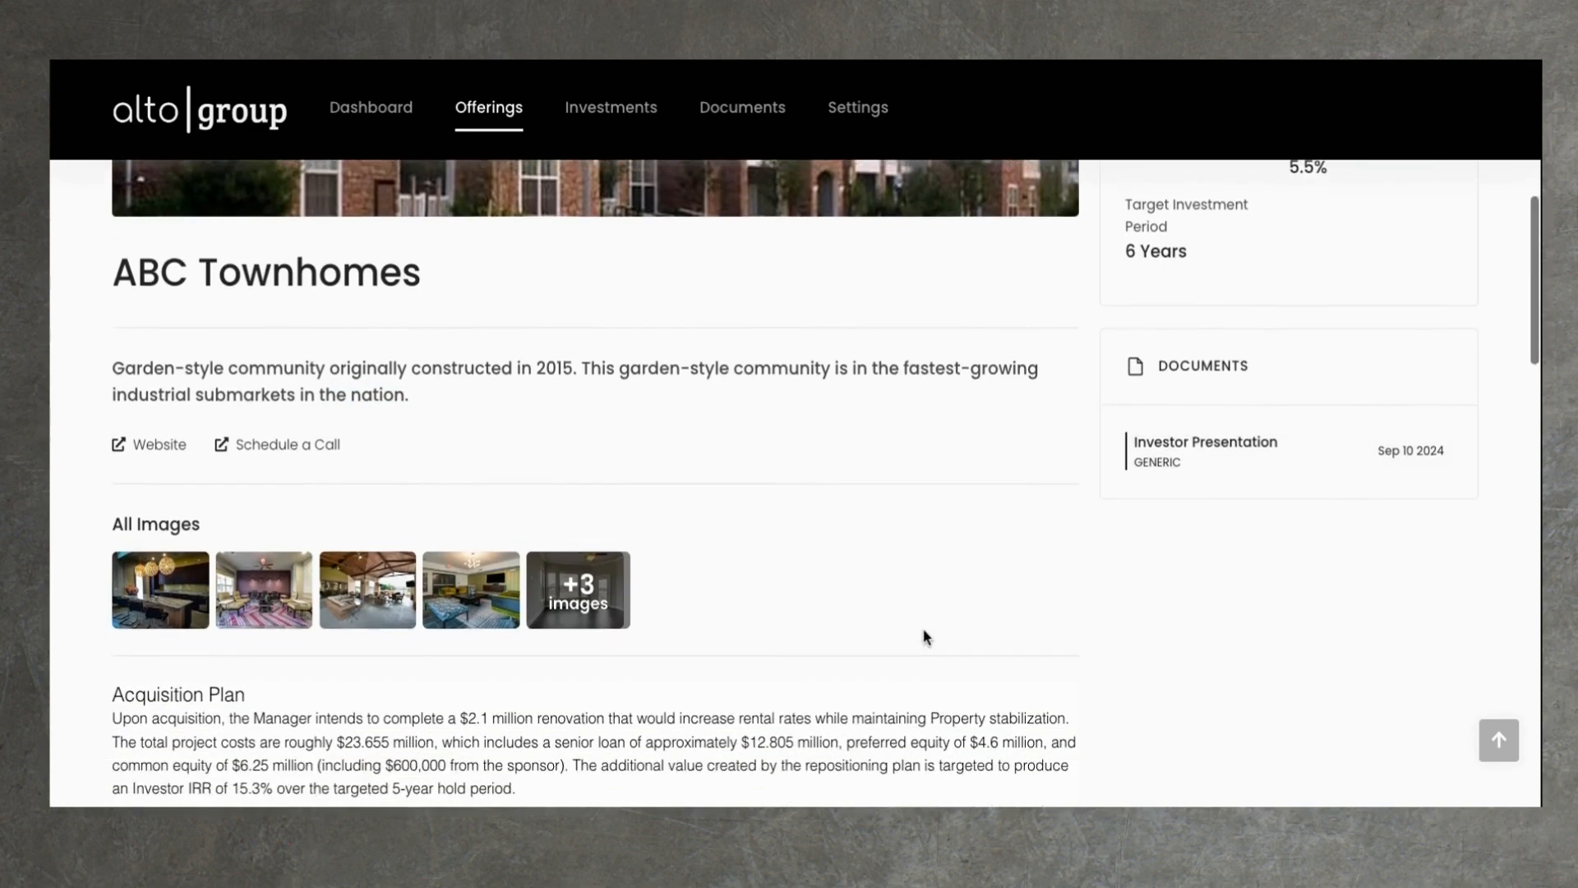
pyautogui.scroll(-2, 925, 637)
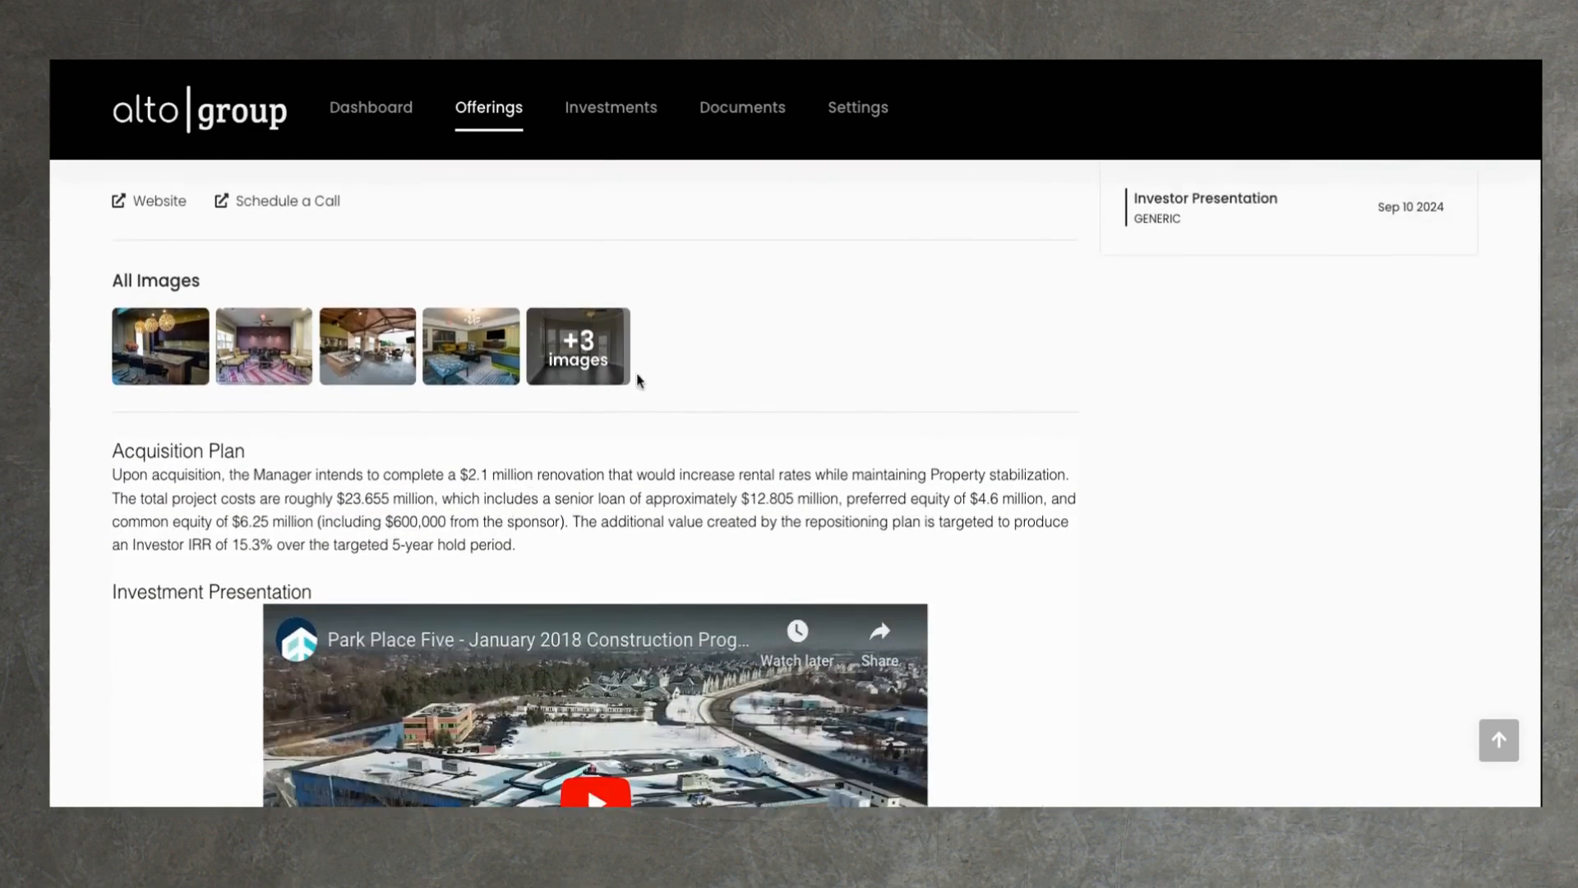
# Skim the previewed investment summary from the Acquisition Plan through the Business Plan and Acquisition & Reversion sections
pyautogui.scroll(-20, 372, 353)
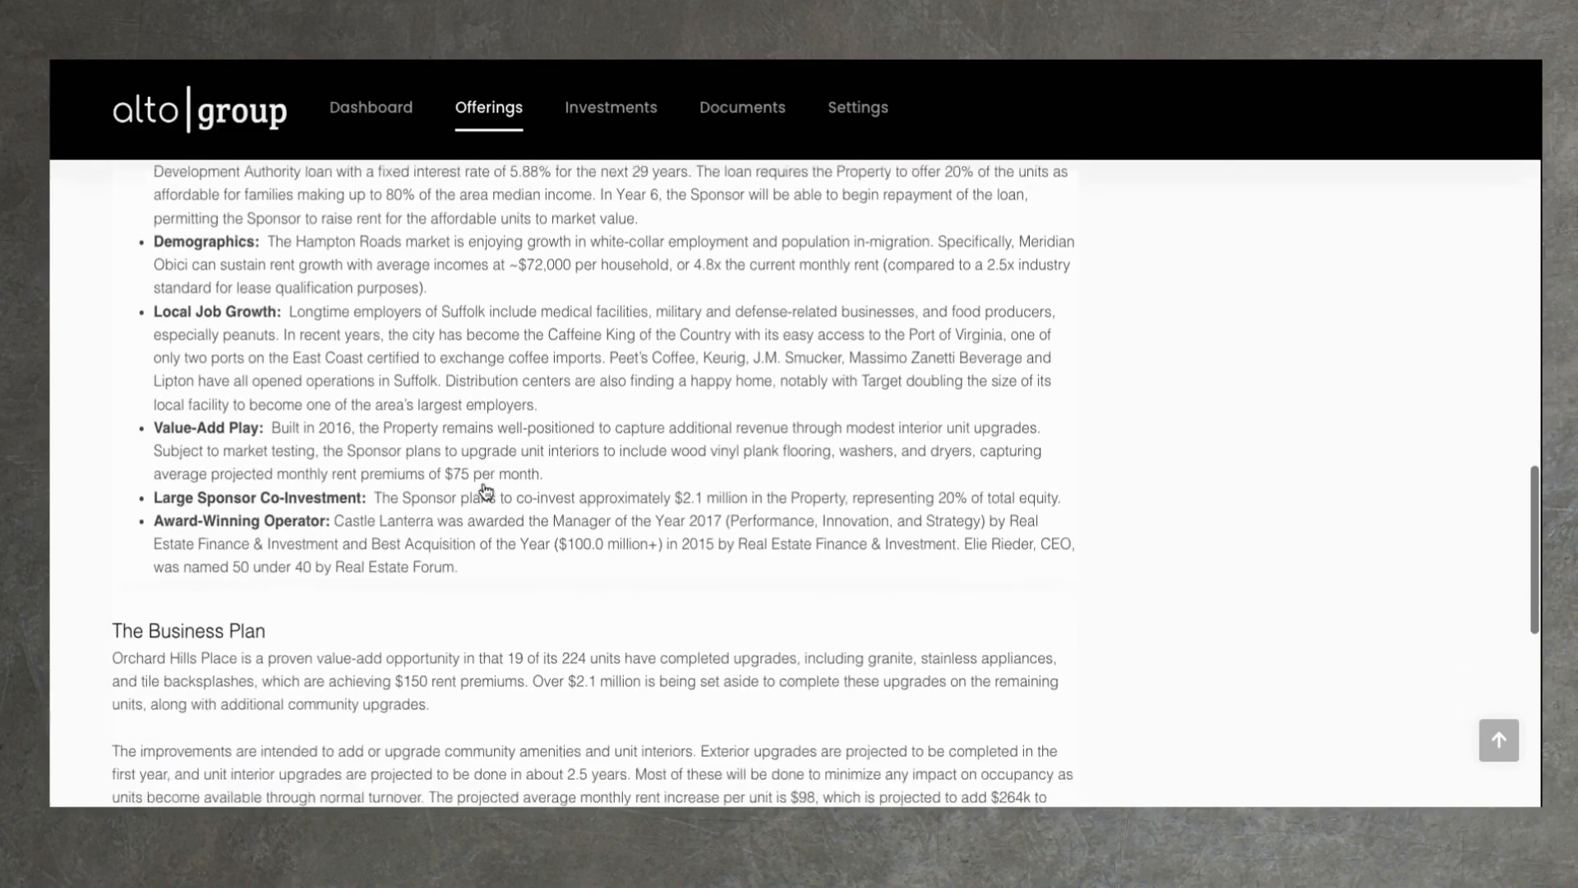
pyautogui.scroll(-4, 486, 491)
pyautogui.scroll(20, 968, 483)
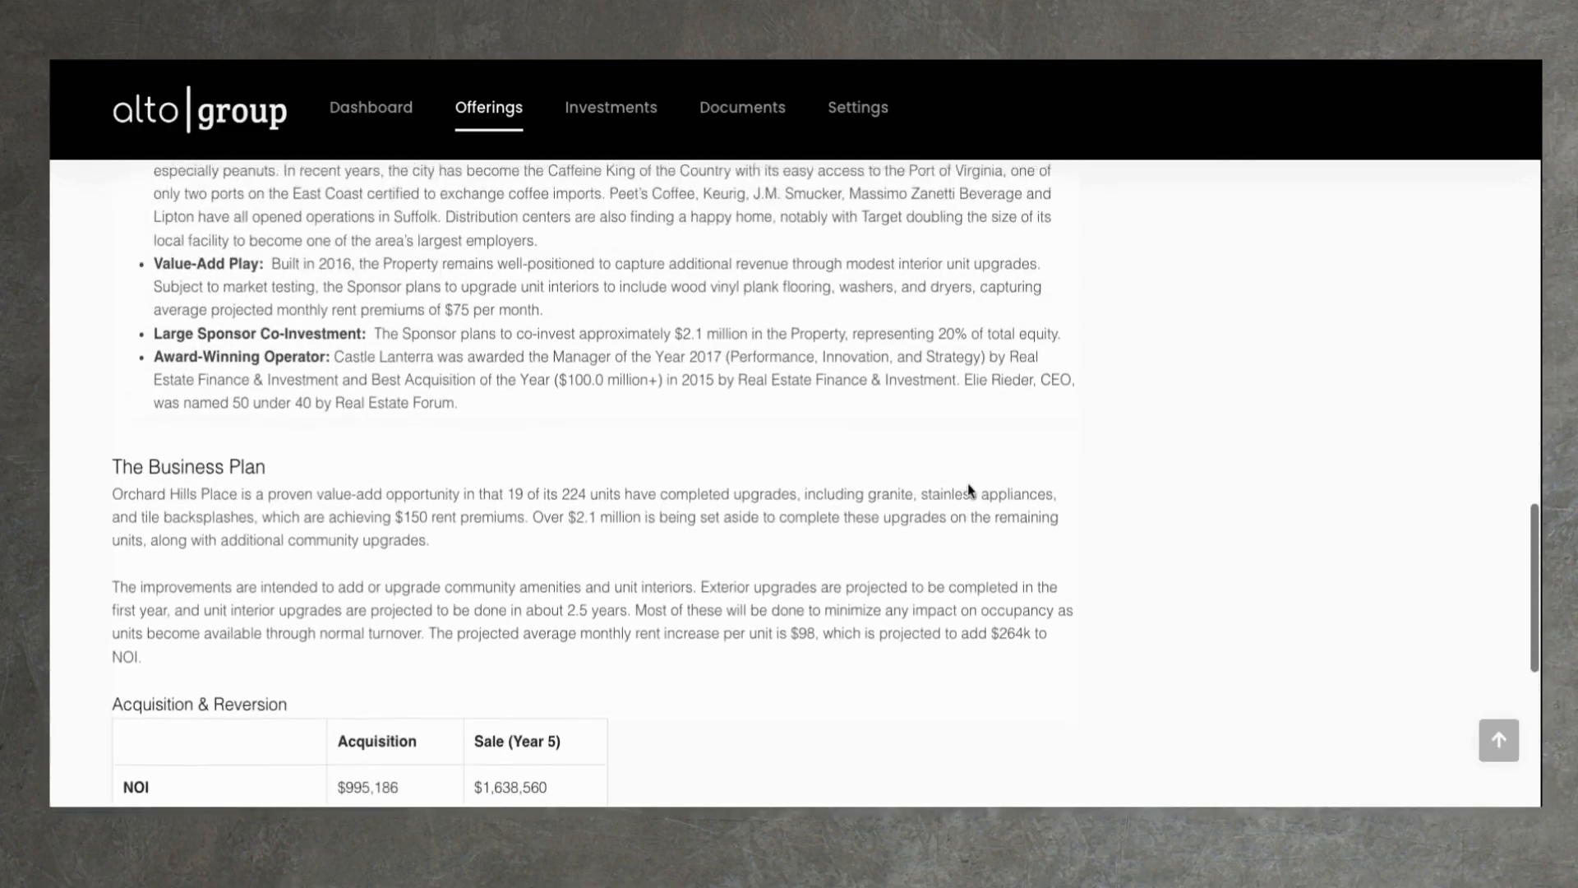
pyautogui.scroll(3, 970, 484)
pyautogui.scroll(-2, 975, 484)
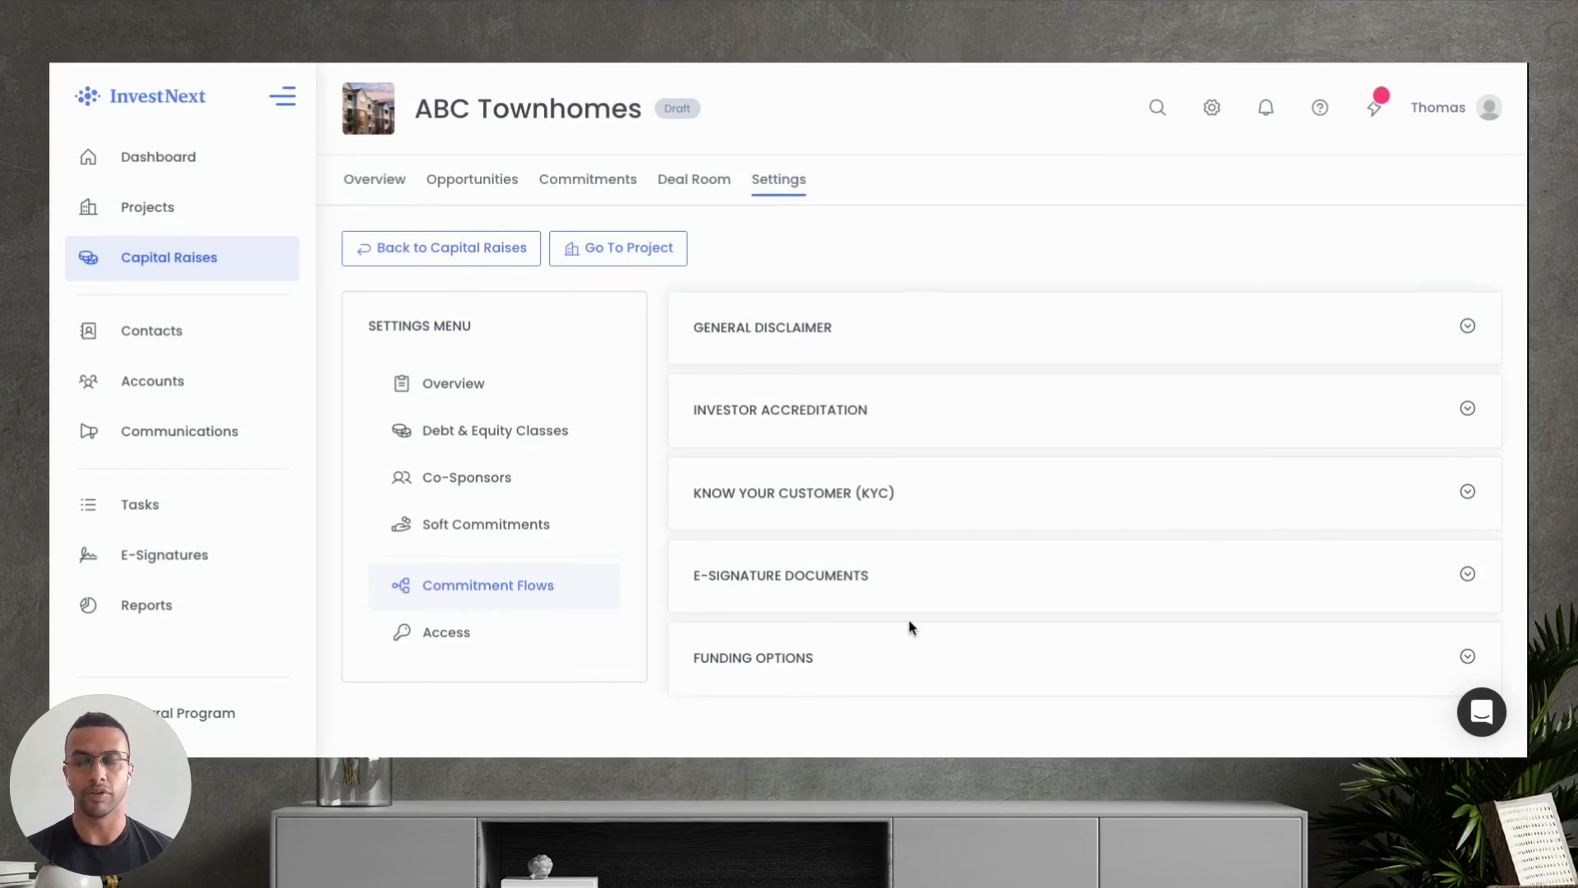
# Paste the Overview Disclosures/Disclaimers text into the General Disclaimer of the commitment flow and read through to its Confidentiality section
pyautogui.click(923, 333)
pyautogui.scroll(-1, 921, 337)
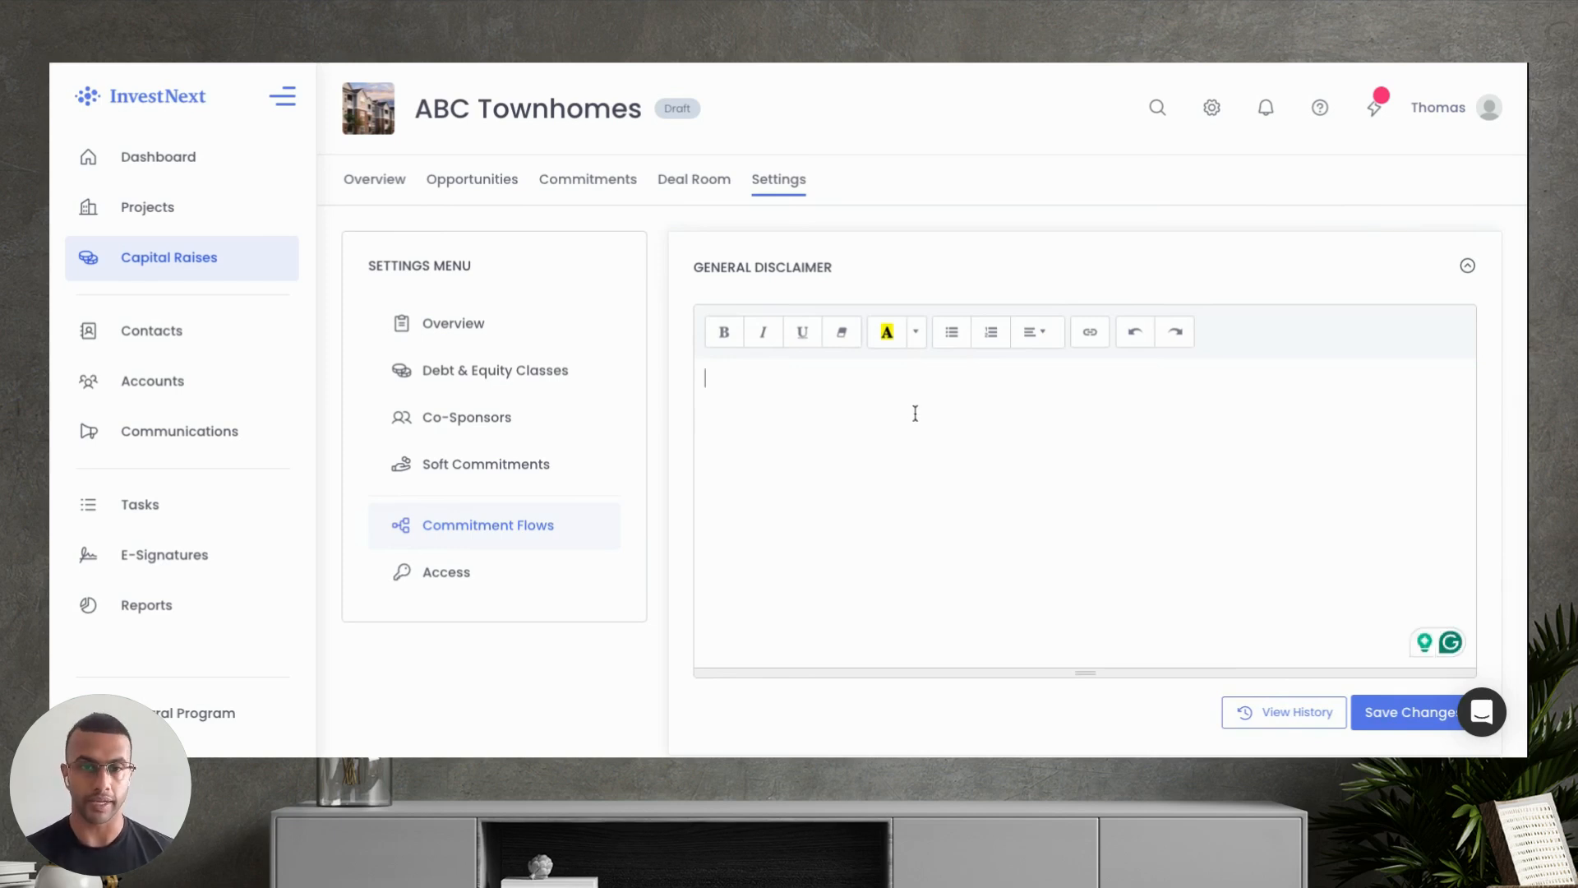
pyautogui.hotkey('ctrl', 'v')
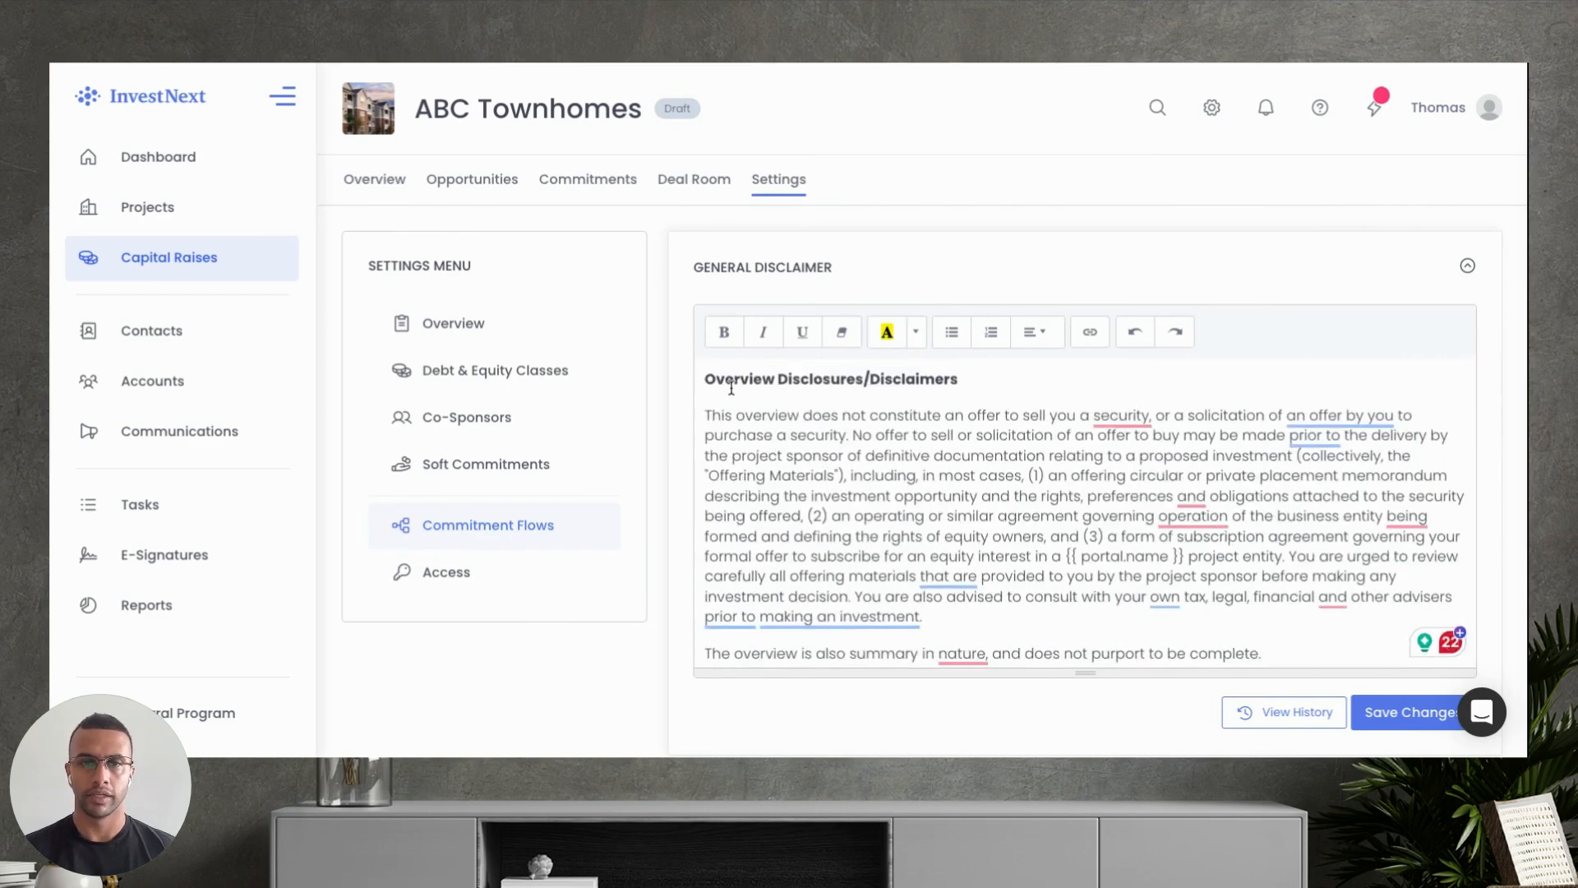
pyautogui.moveTo(725, 379); pyautogui.dragTo(960, 379)
pyautogui.scroll(-10, 943, 463)
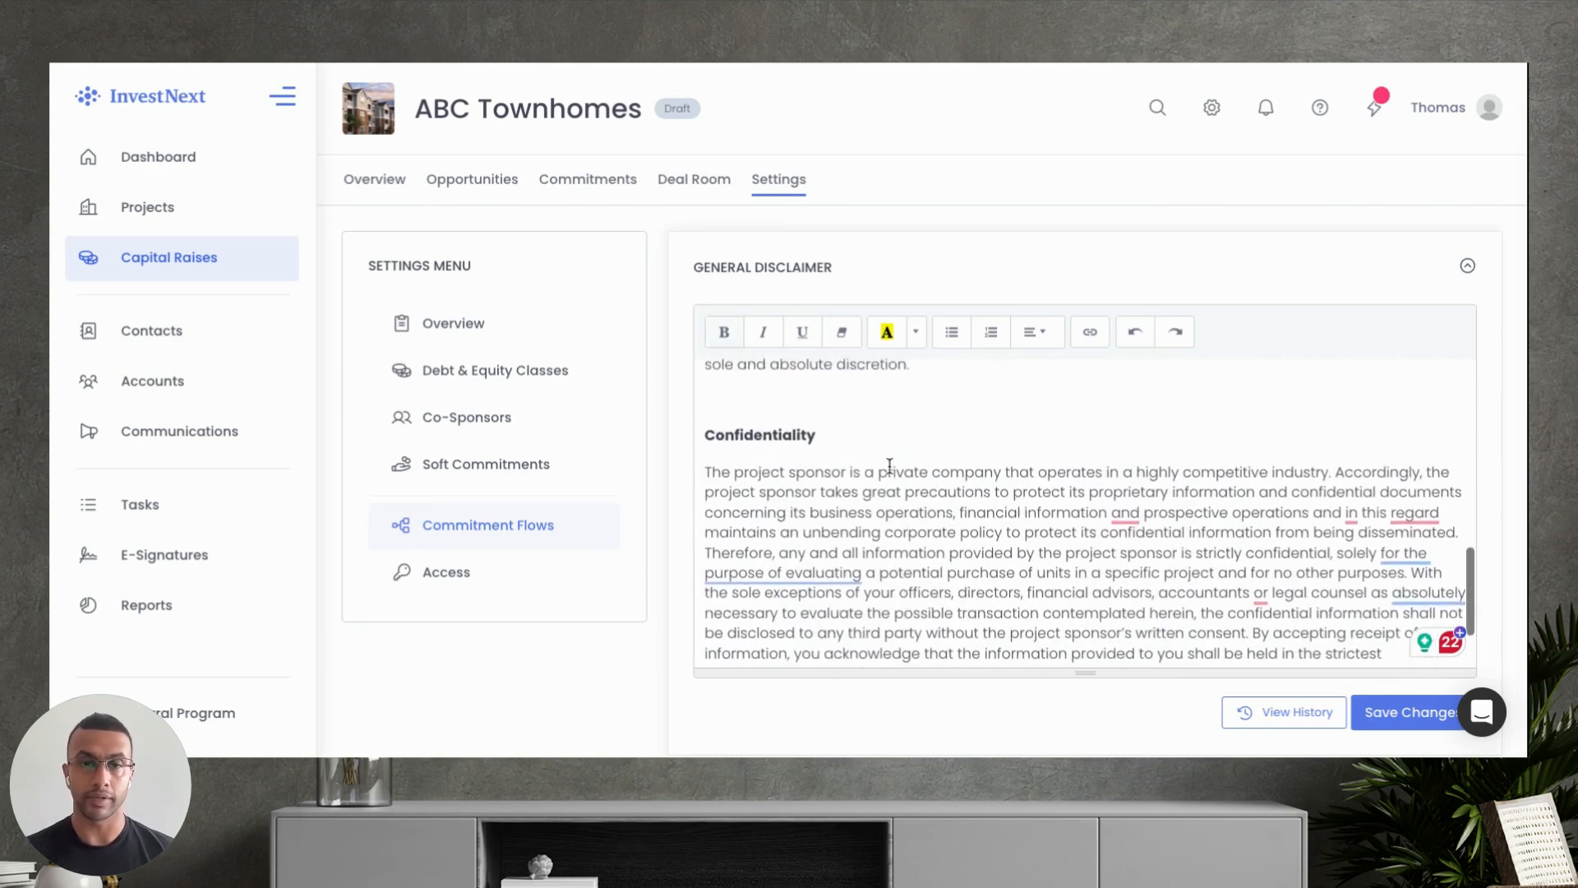
pyautogui.scroll(-1, 1042, 515)
pyautogui.scroll(-1, 1043, 515)
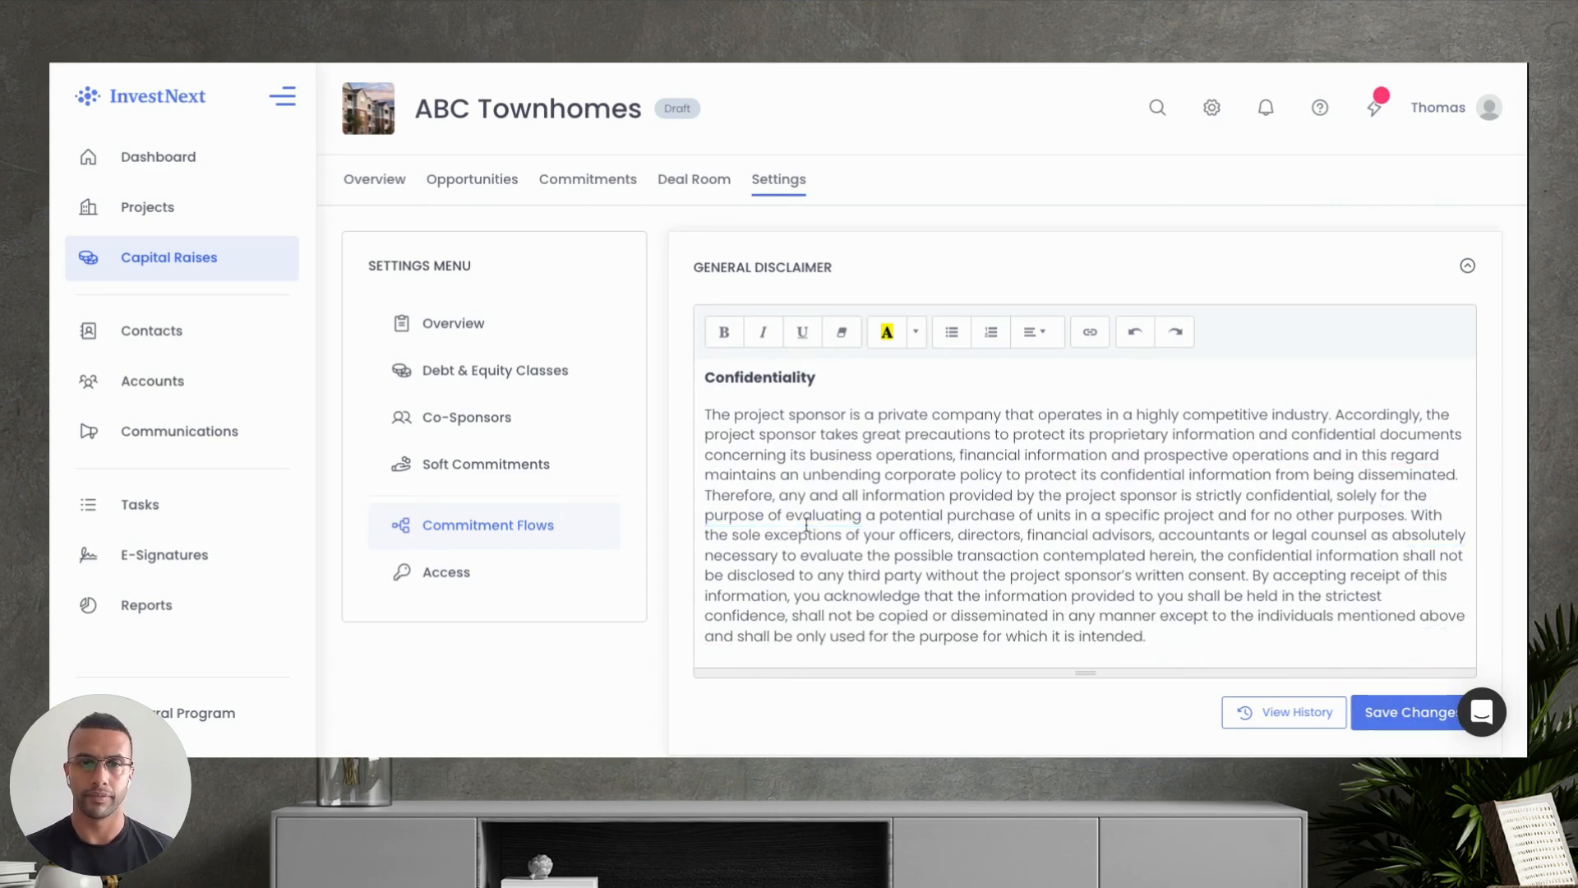
# Expand the Investor Accreditation settings and make accreditation checks Required
pyautogui.scroll(-10, 810, 521)
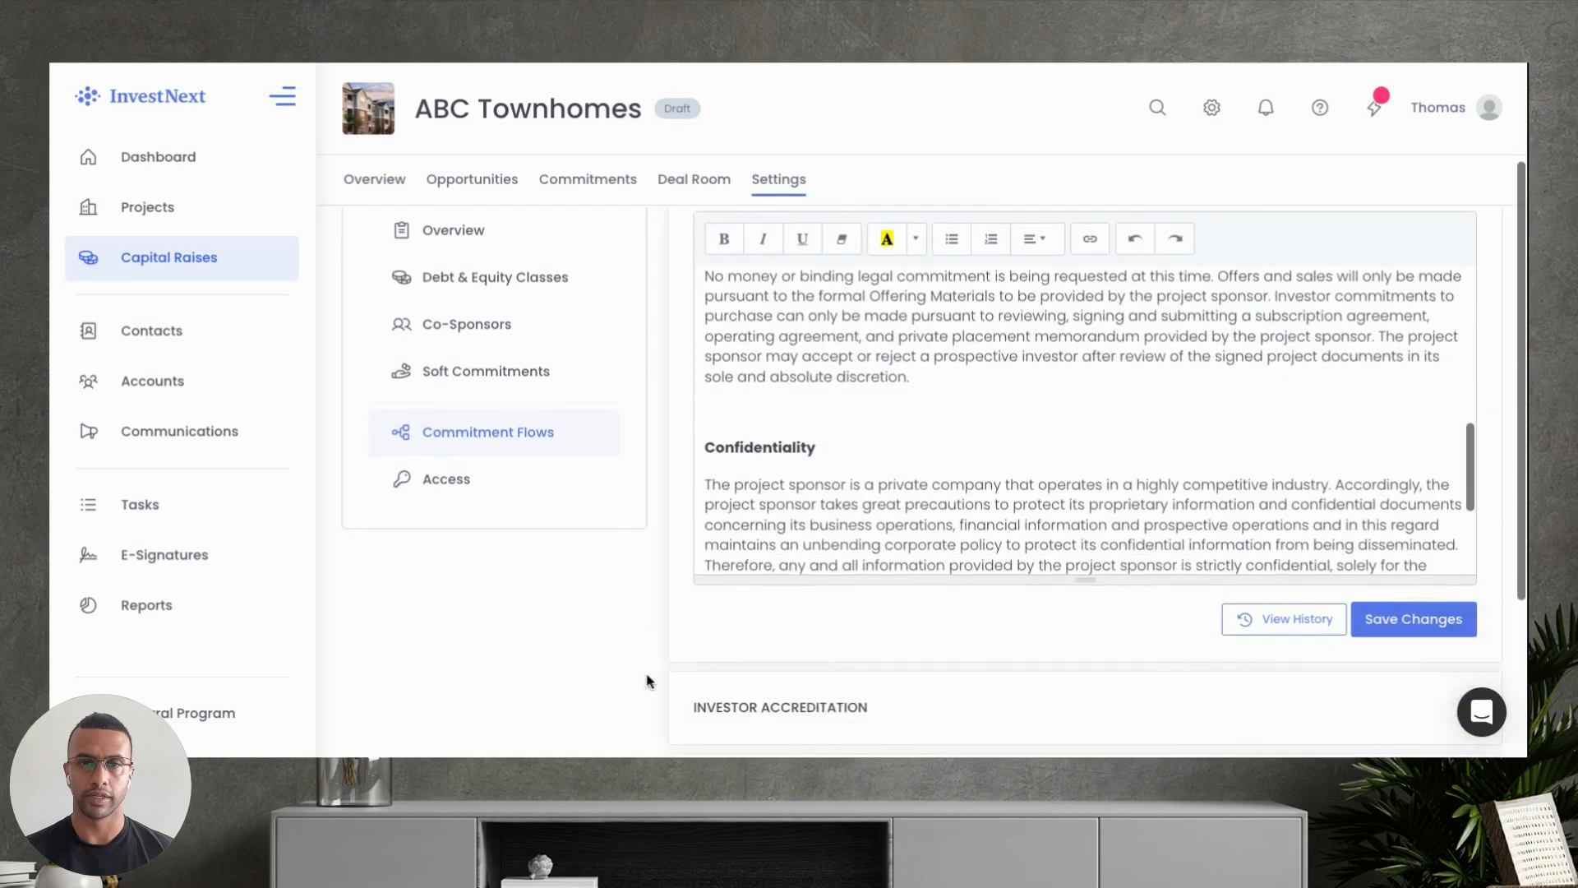
pyautogui.scroll(-3, 653, 674)
pyautogui.click(914, 476)
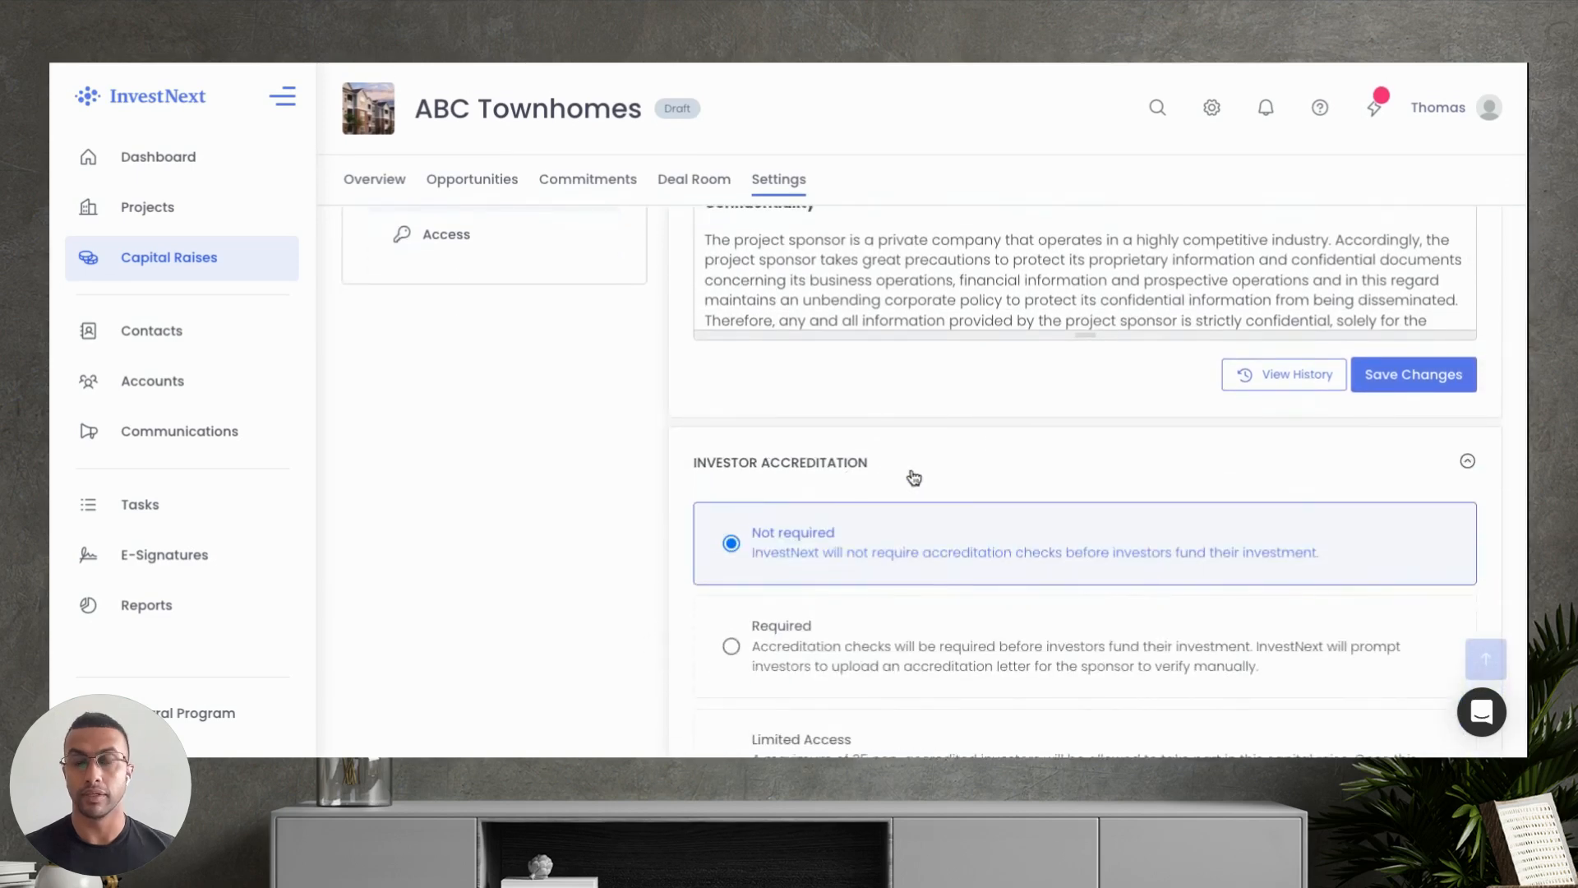
pyautogui.scroll(-2, 912, 477)
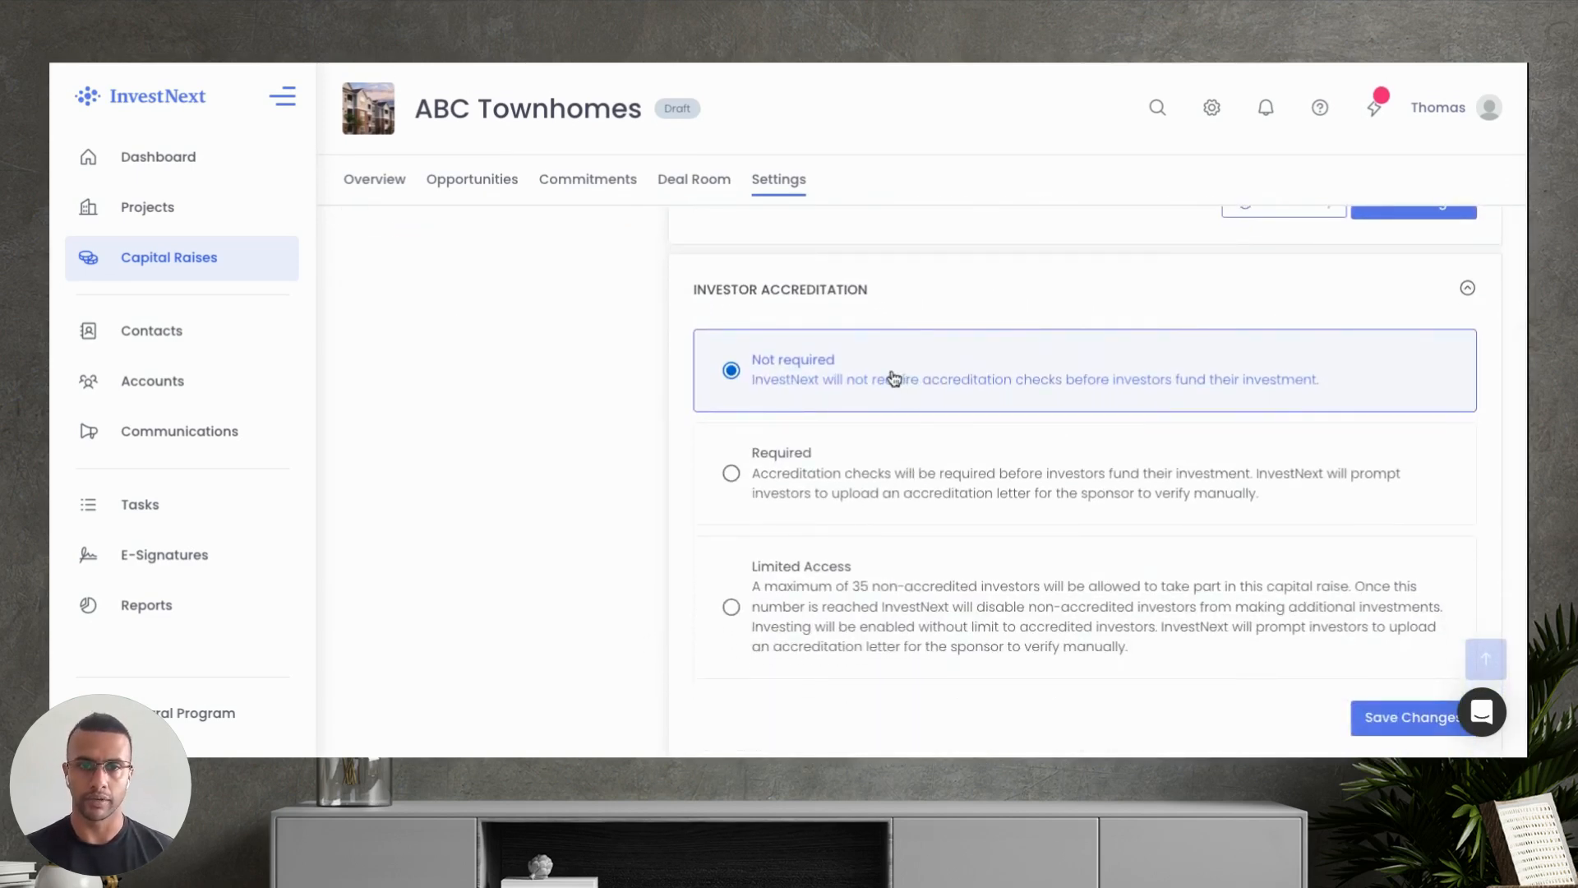
pyautogui.click(778, 496)
pyautogui.scroll(-2, 810, 503)
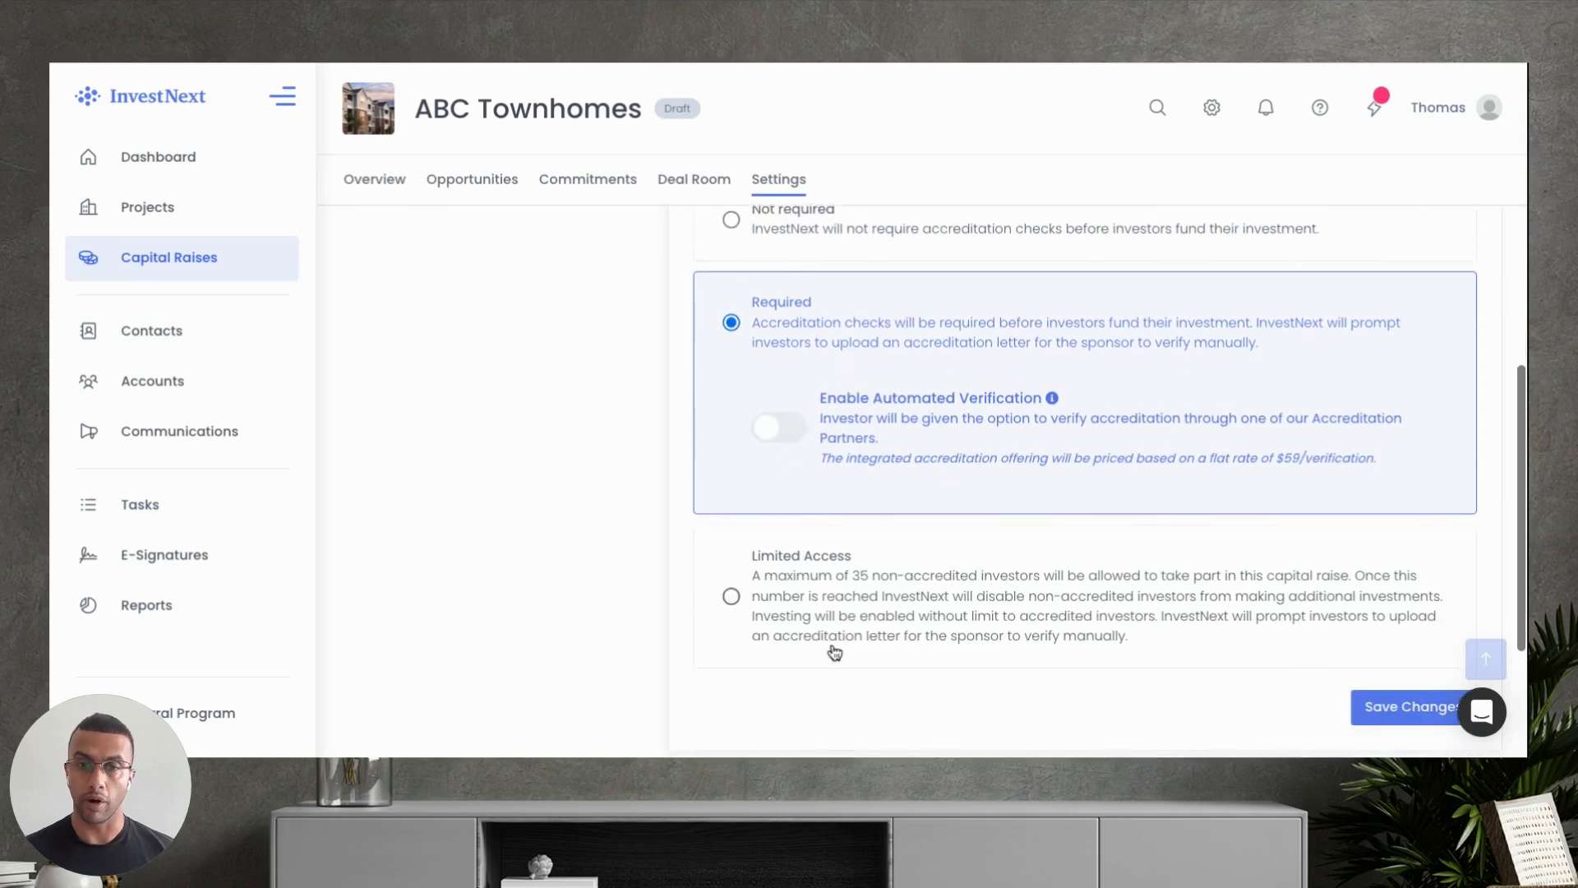
# Try the Limited Access option for investor accreditation and look over its compliance note
pyautogui.click(839, 630)
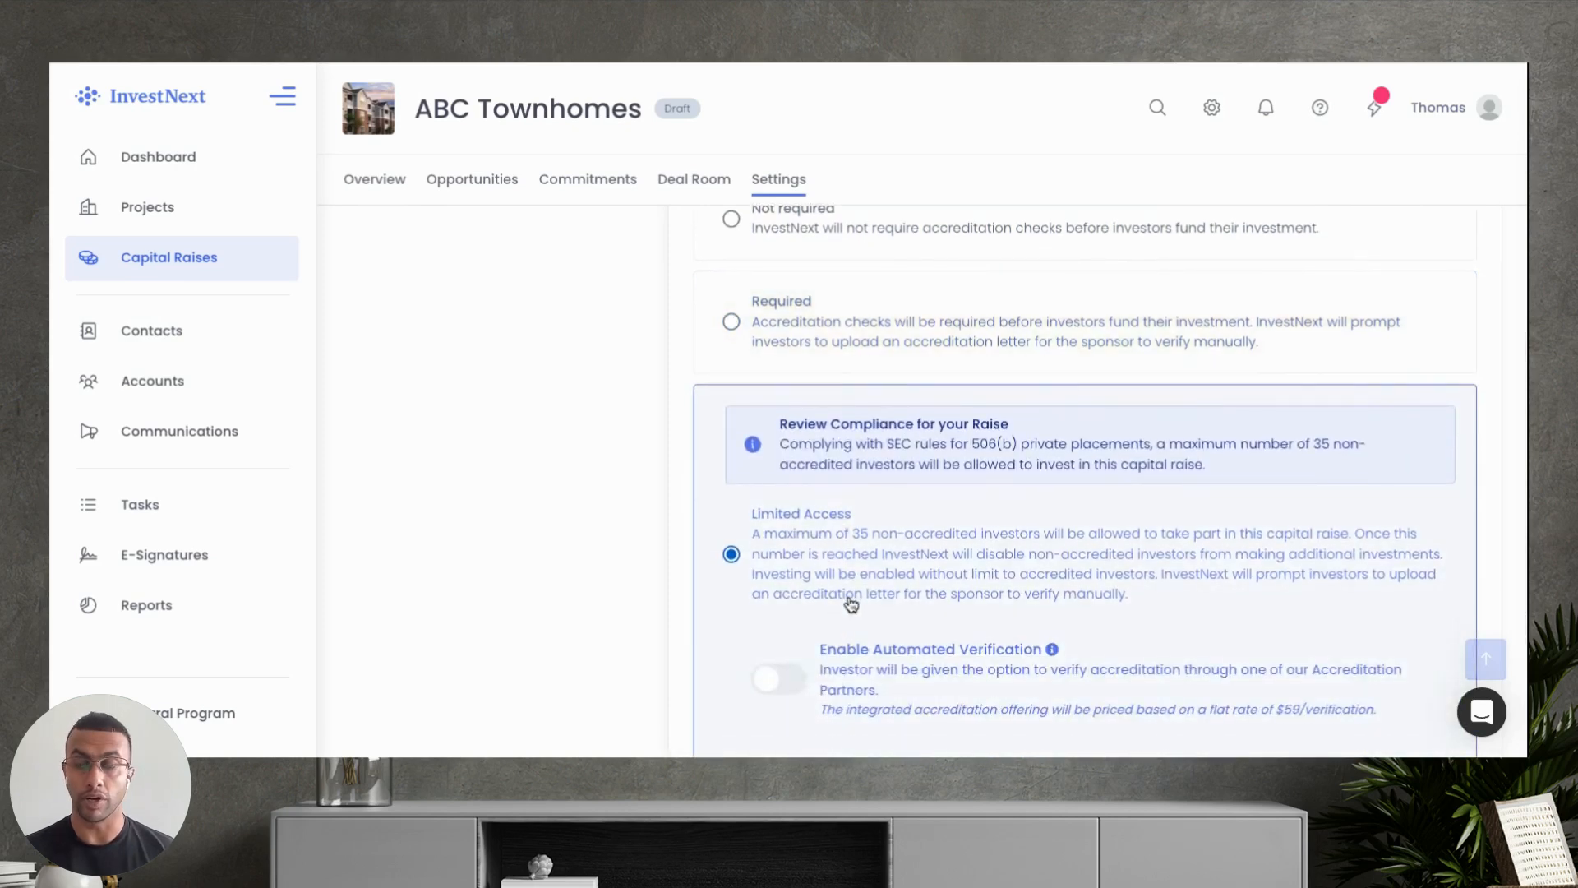
pyautogui.scroll(-1, 847, 604)
pyautogui.scroll(3, 851, 604)
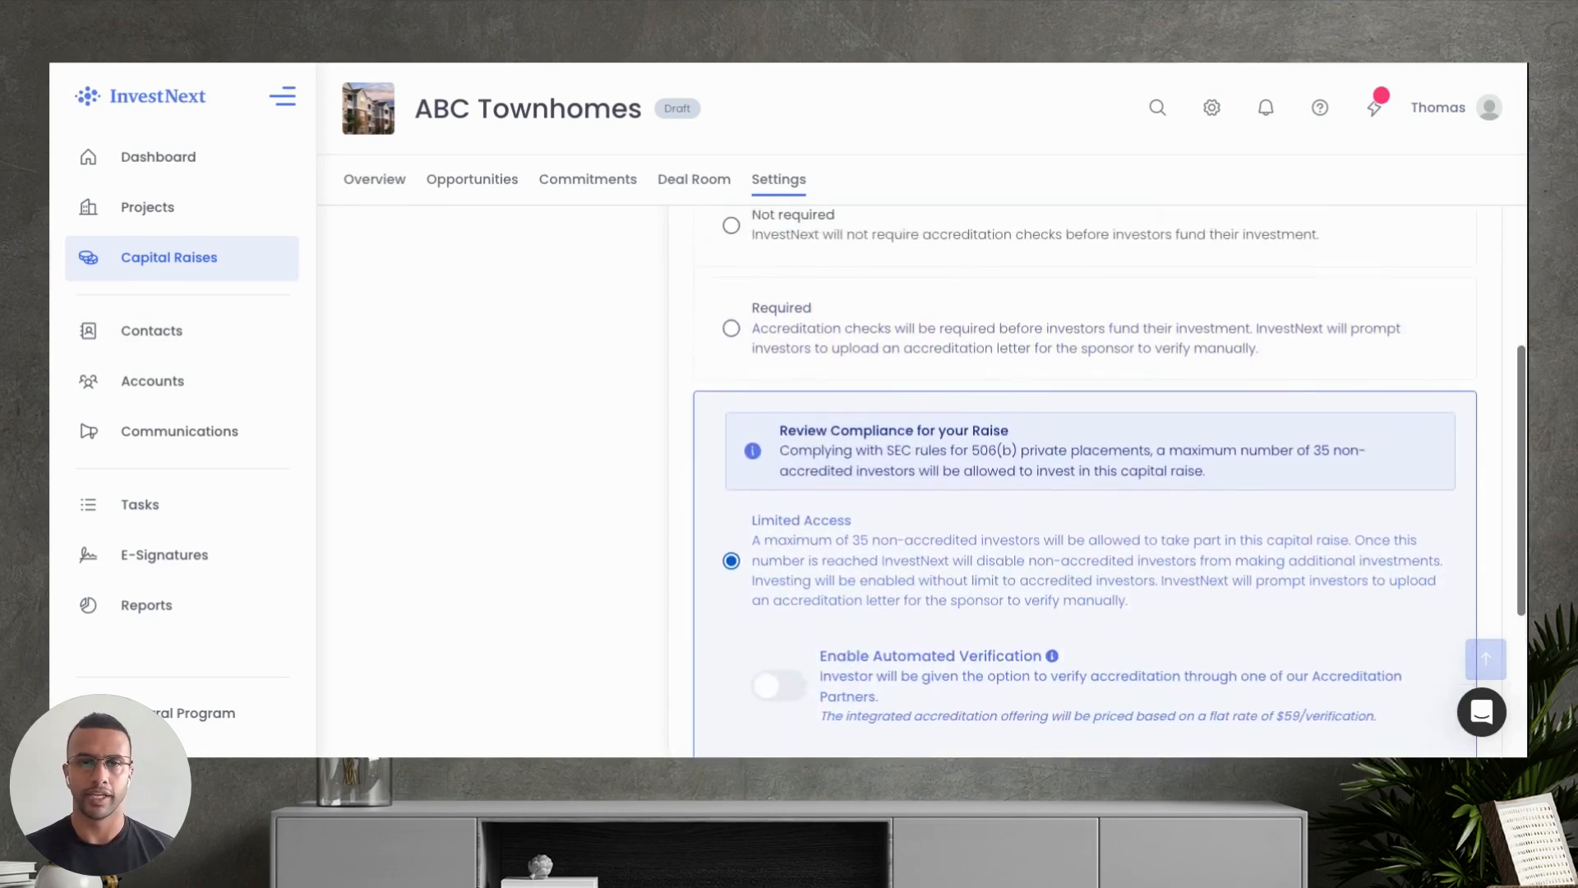
# Choose Required investor accreditation with automated verification enabled, and save the accreditation settings
pyautogui.click(808, 464)
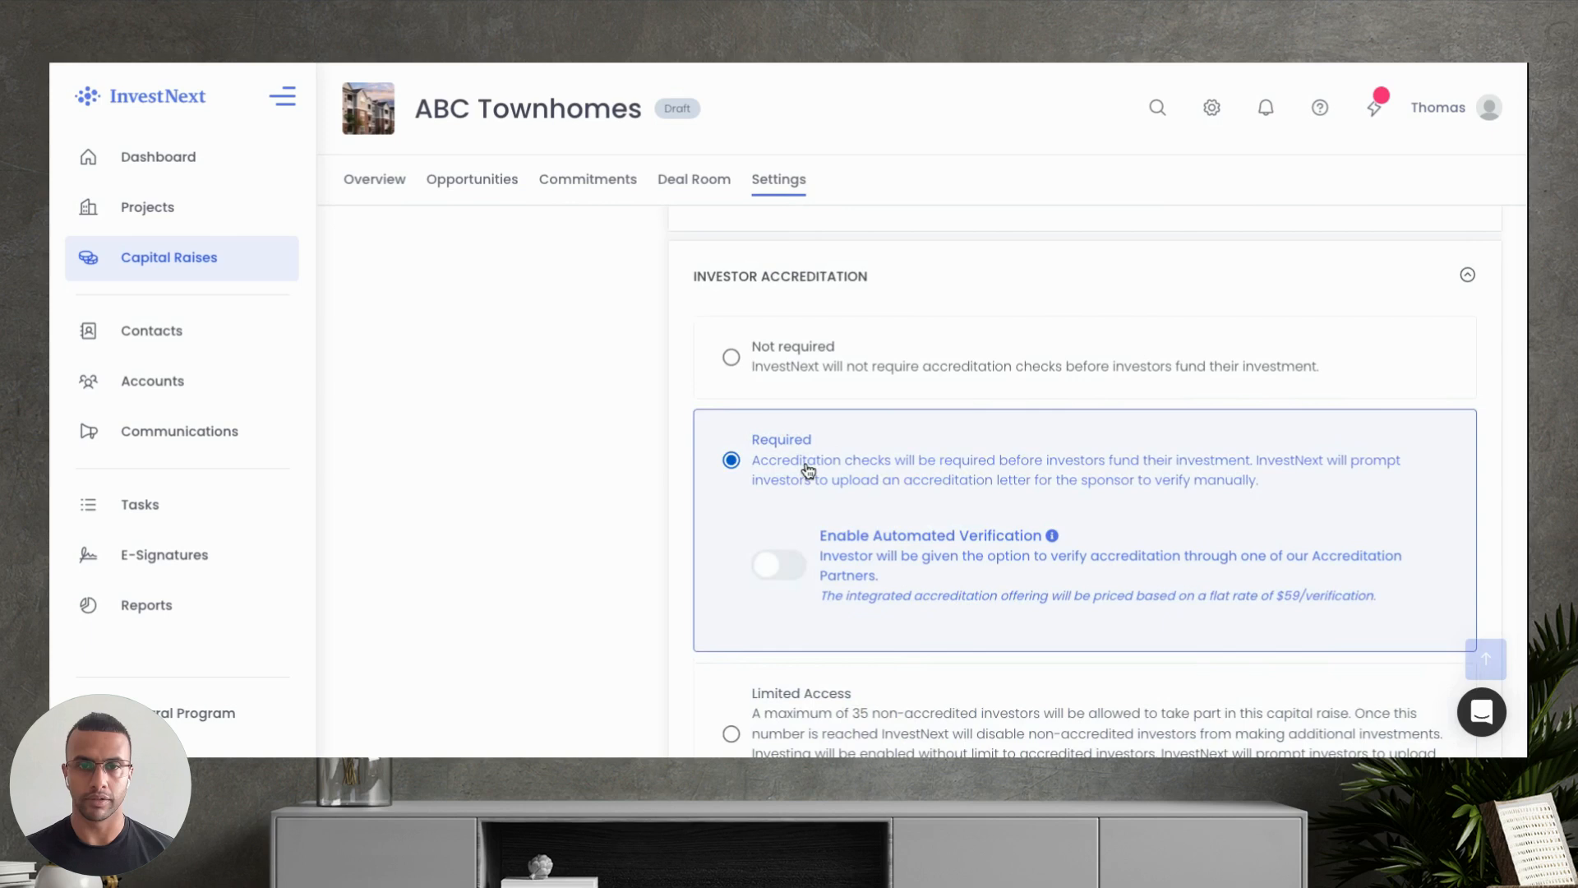
pyautogui.scroll(-2, 818, 464)
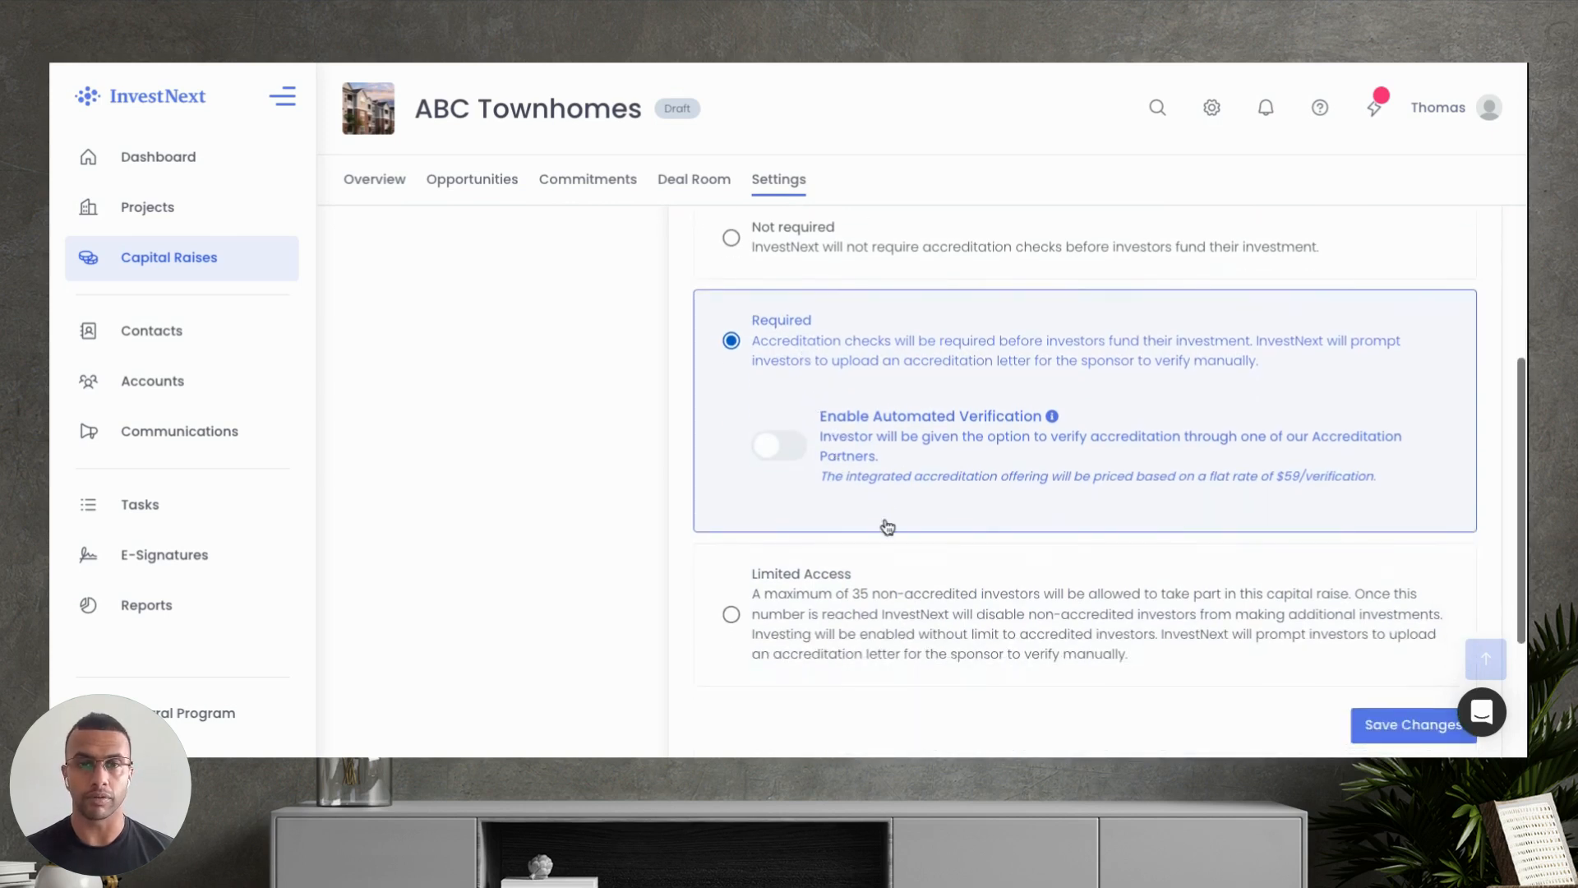
pyautogui.scroll(-1, 909, 511)
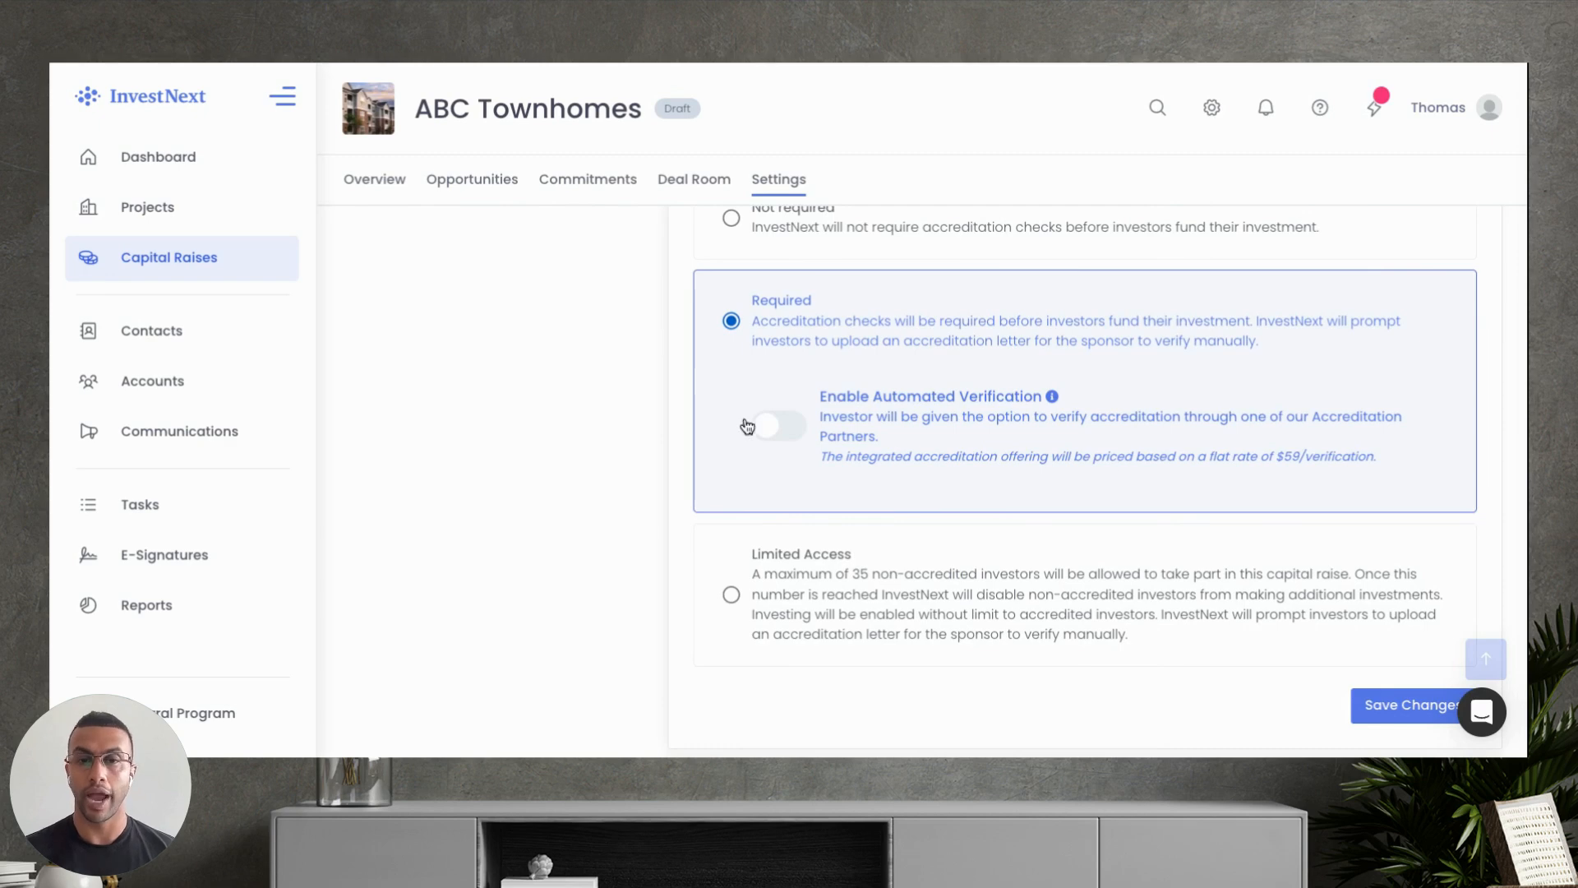
pyautogui.click(781, 429)
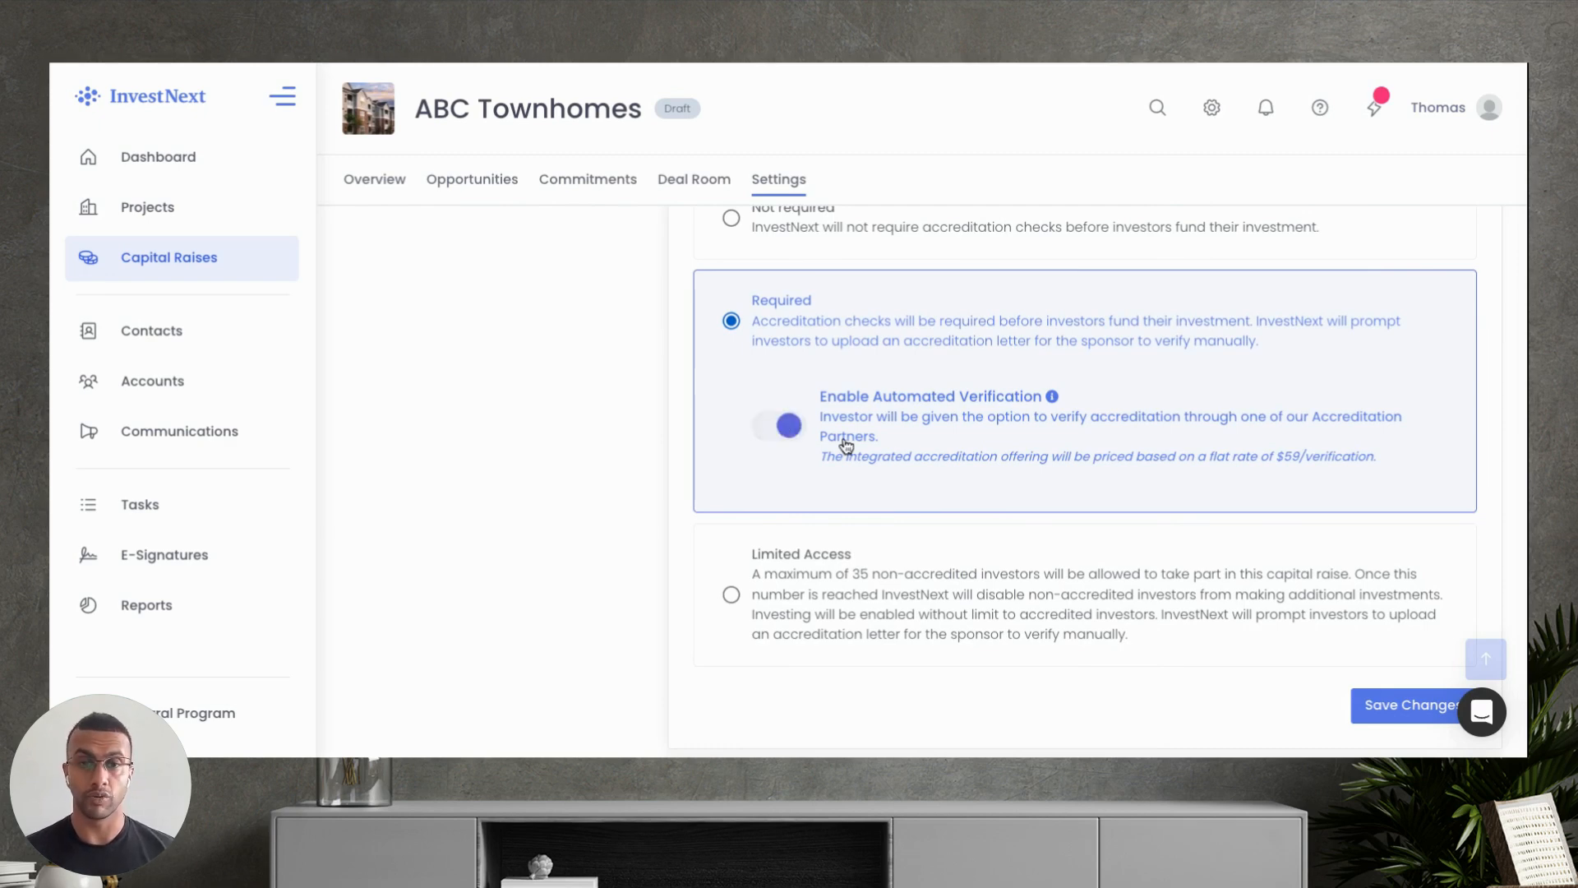
pyautogui.click(1403, 712)
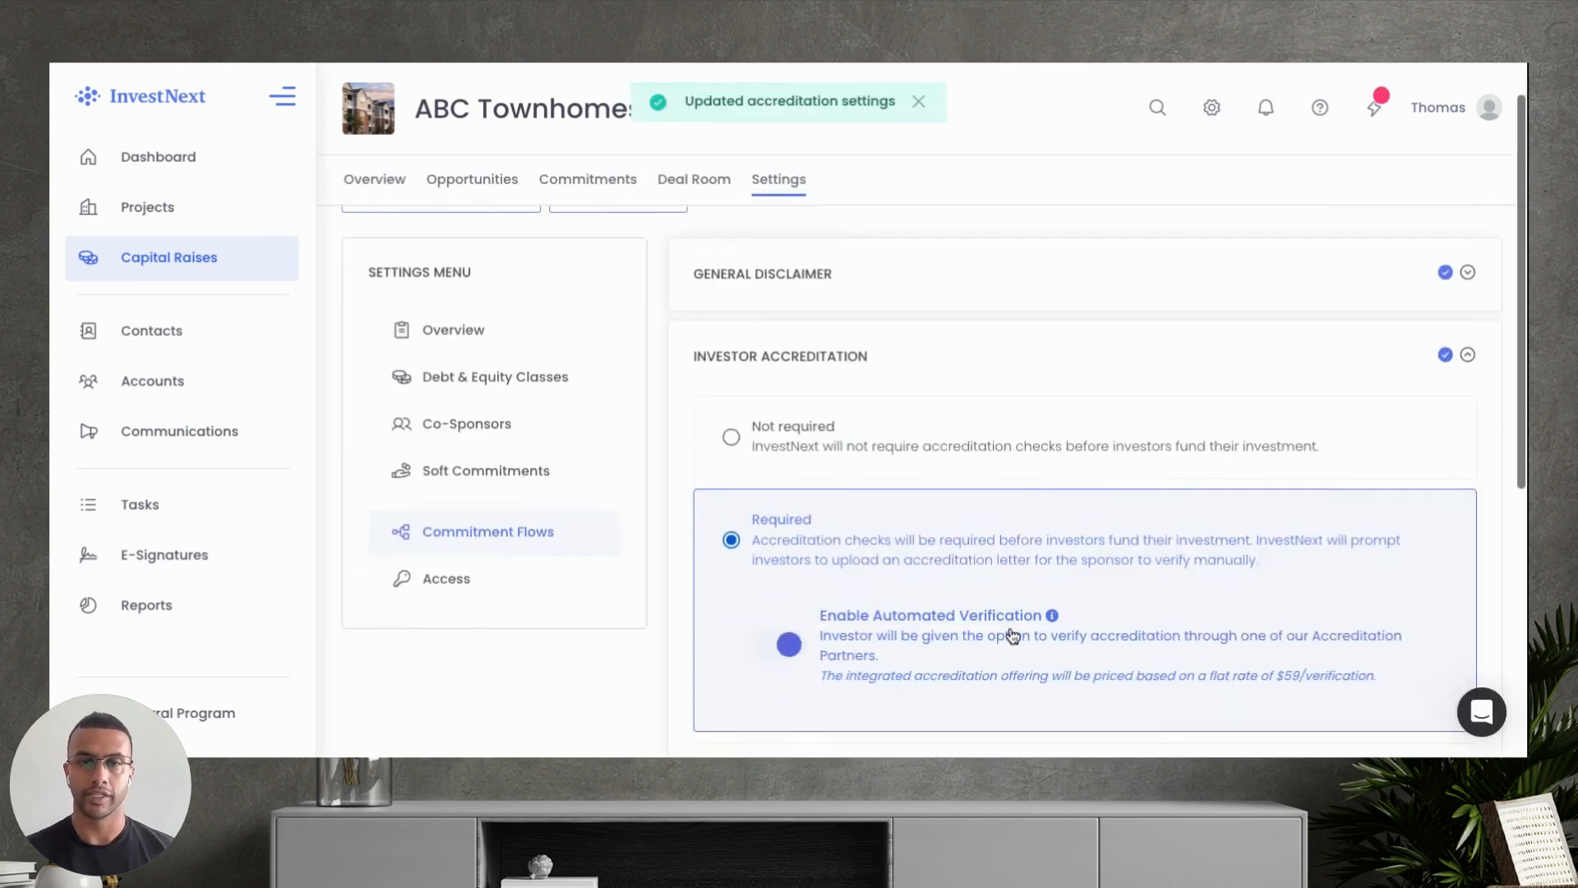
pyautogui.scroll(-5, 1012, 636)
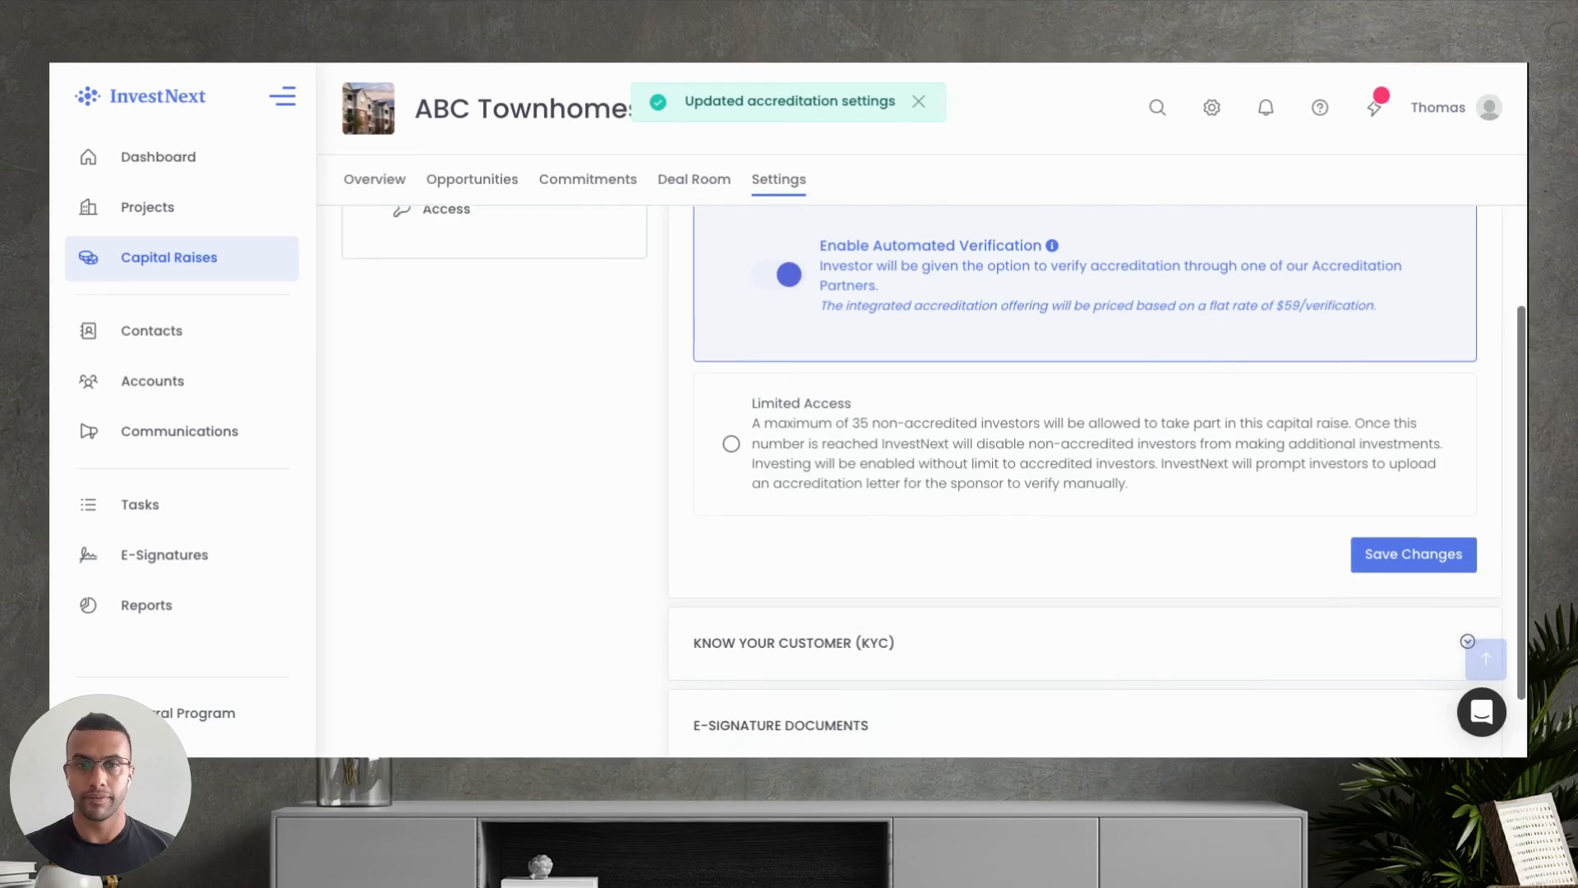
# Turn on the notification for when KYC becomes available in the Know Your Customer section and save it
pyautogui.click(990, 584)
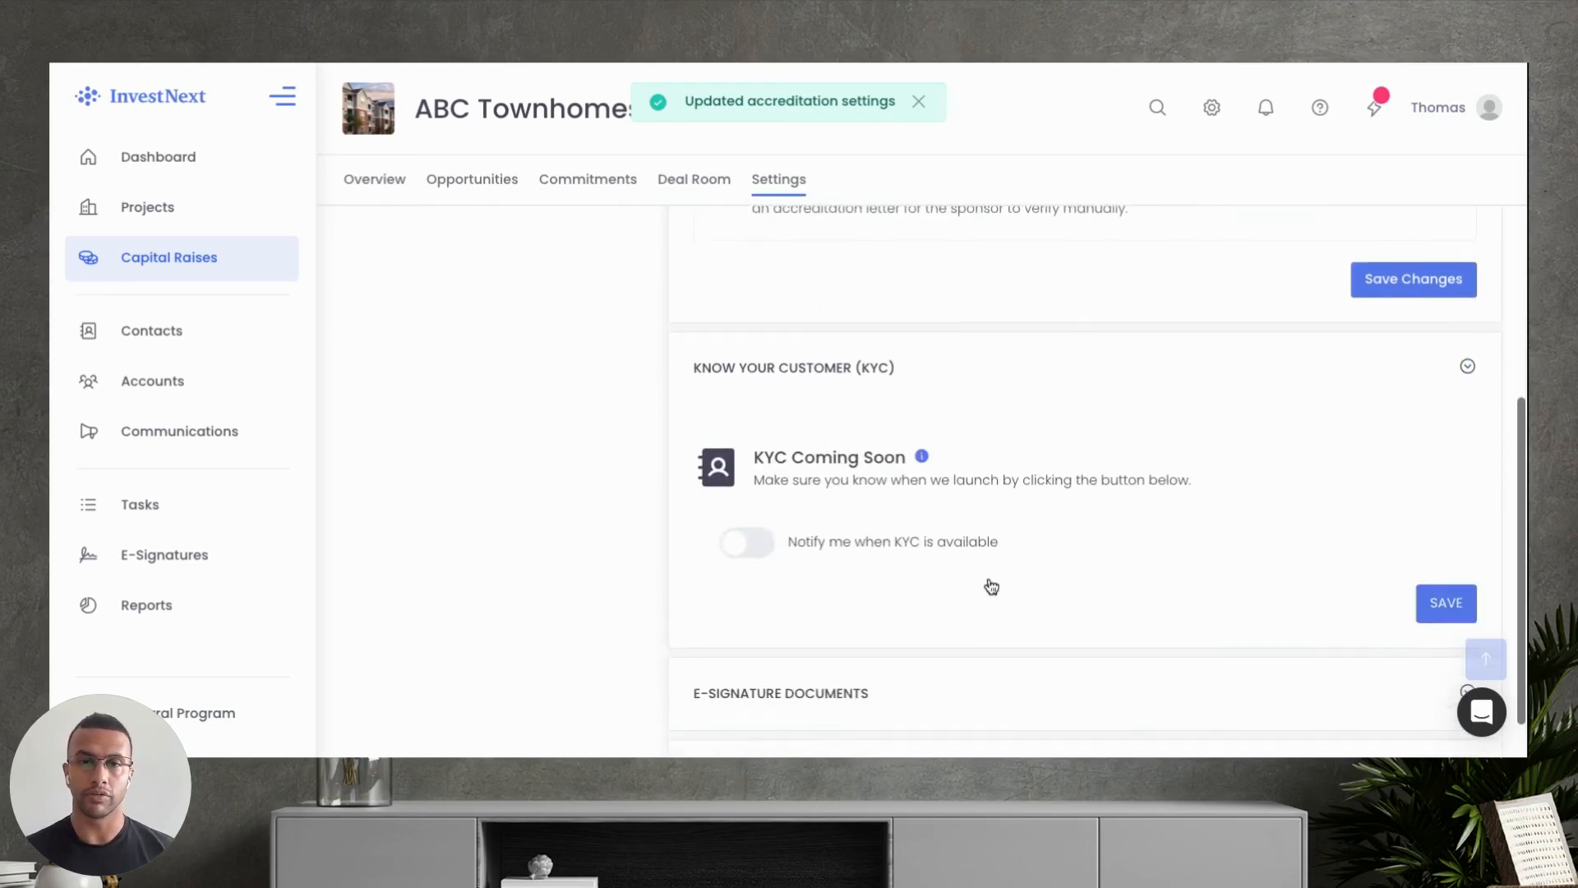
pyautogui.click(755, 526)
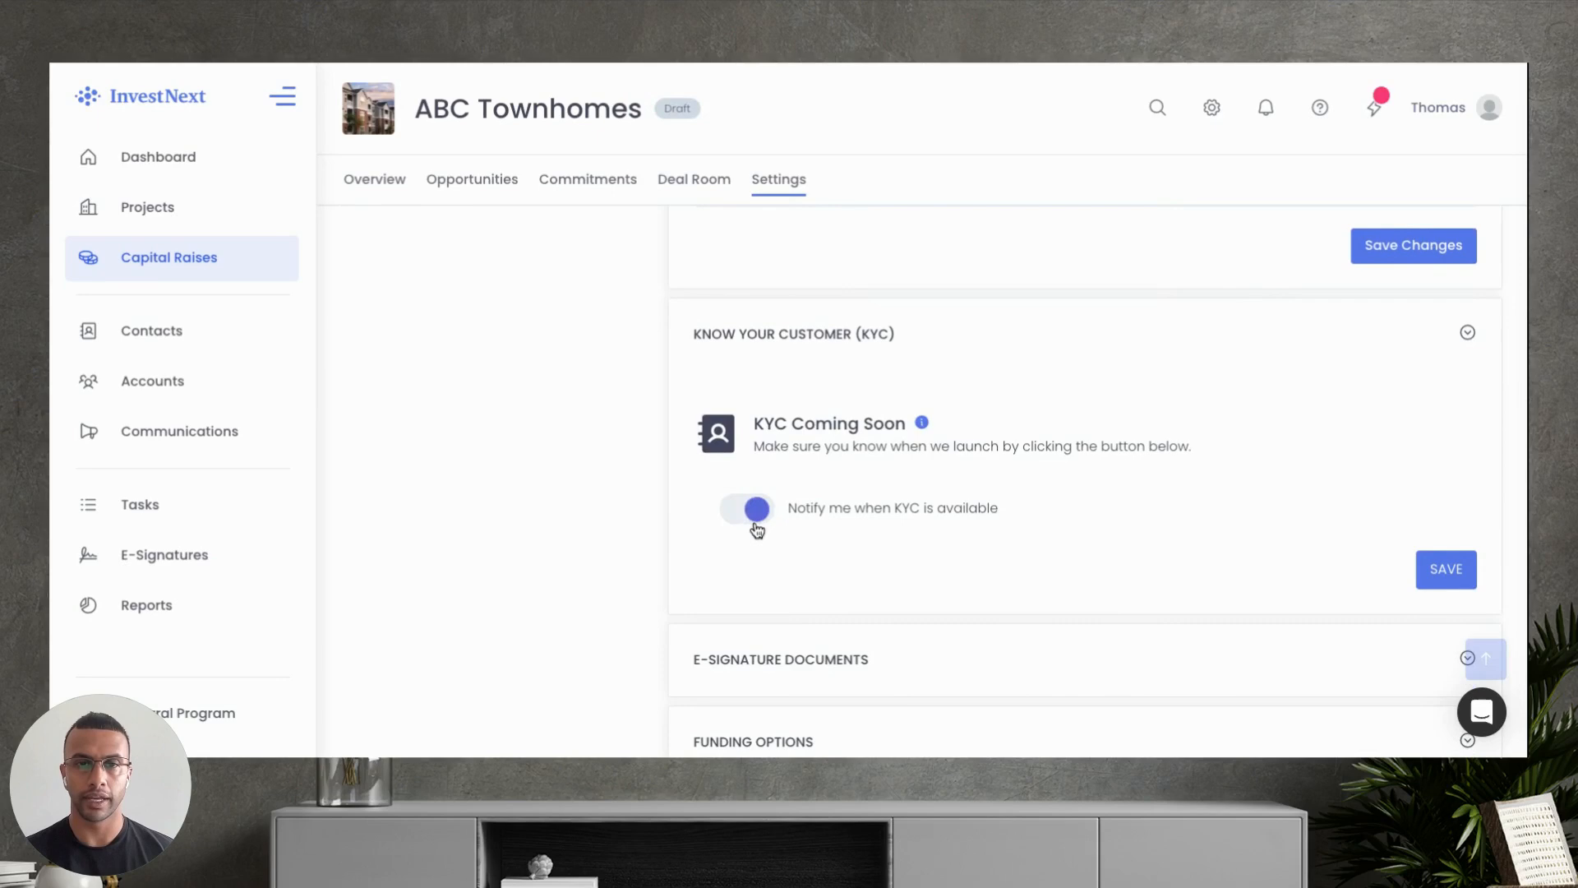
pyautogui.click(1448, 573)
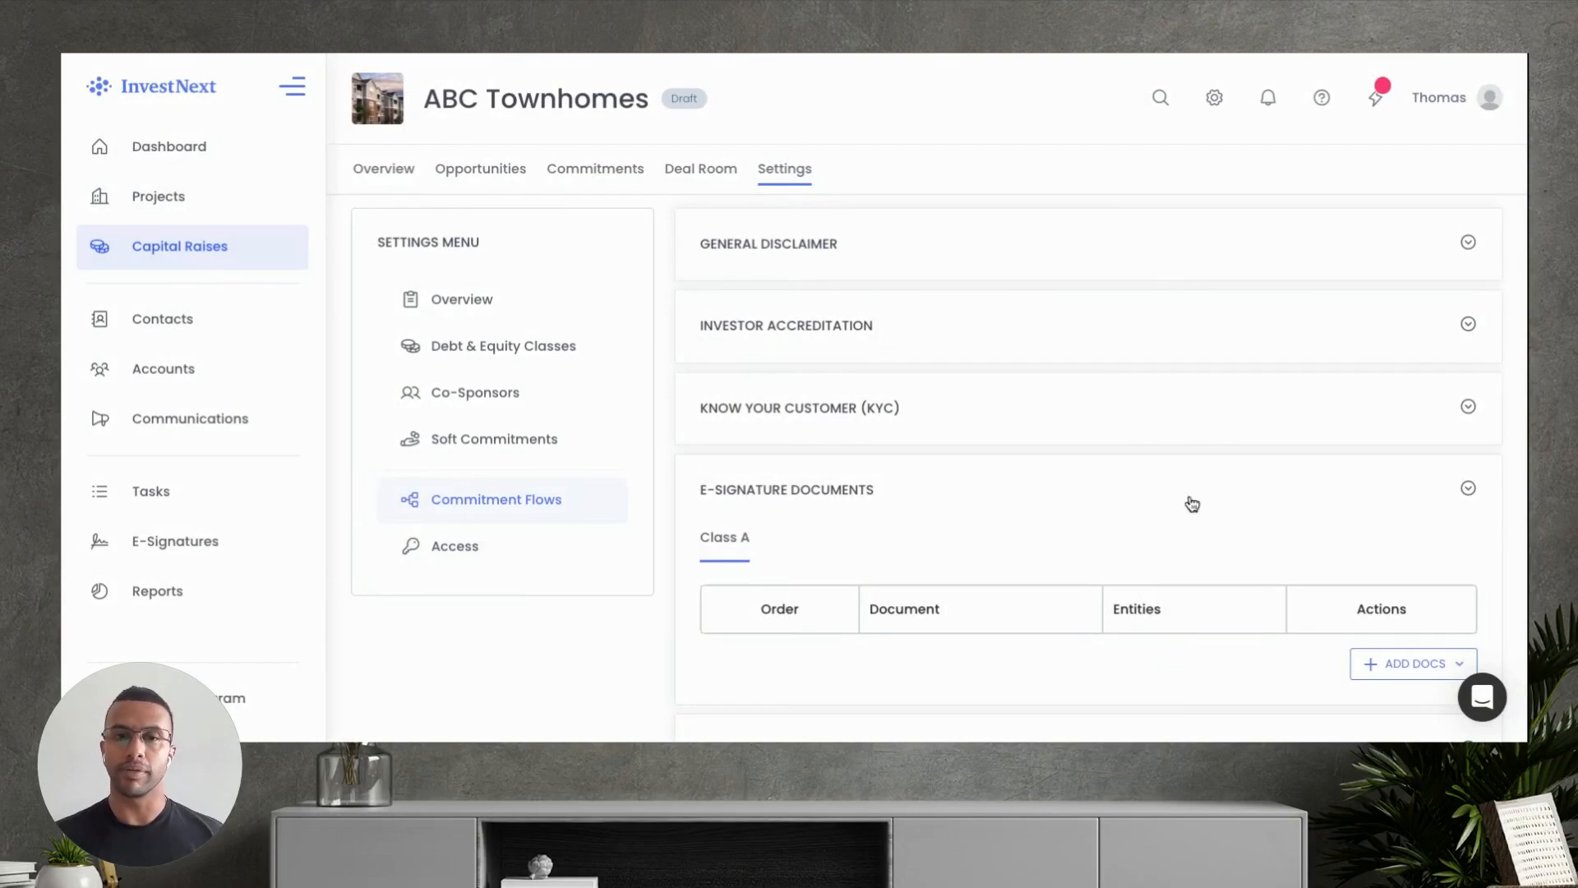
# Look over the template and legal account type choices for attaching an existing e-signature document to Class A, and close the form without attaching anything
pyautogui.scroll(-1, 1187, 503)
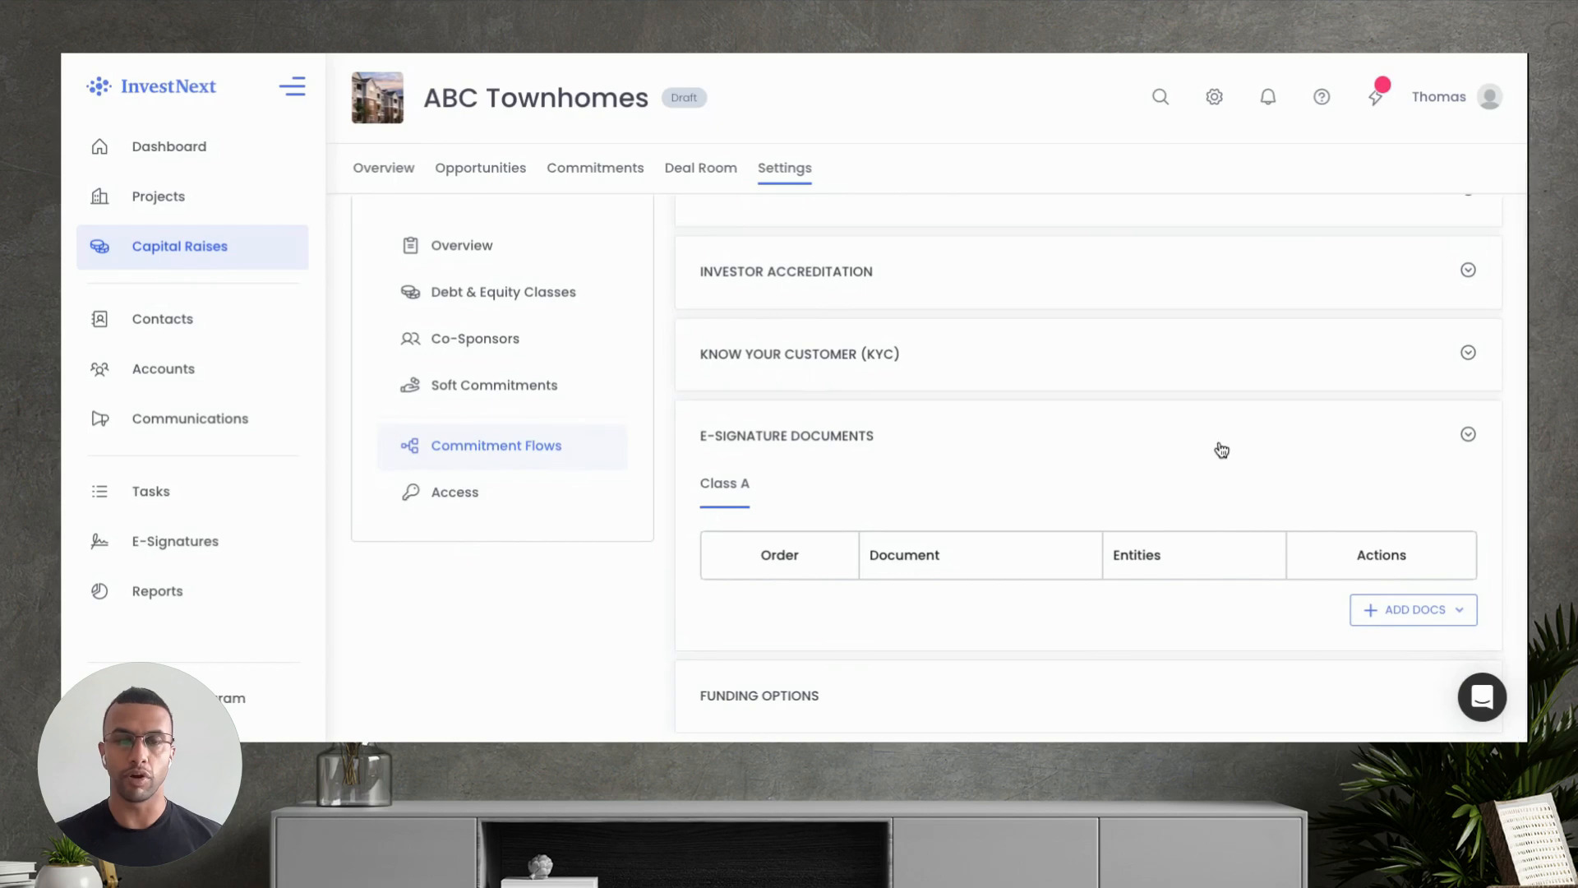
pyautogui.click(1456, 622)
pyautogui.click(1376, 667)
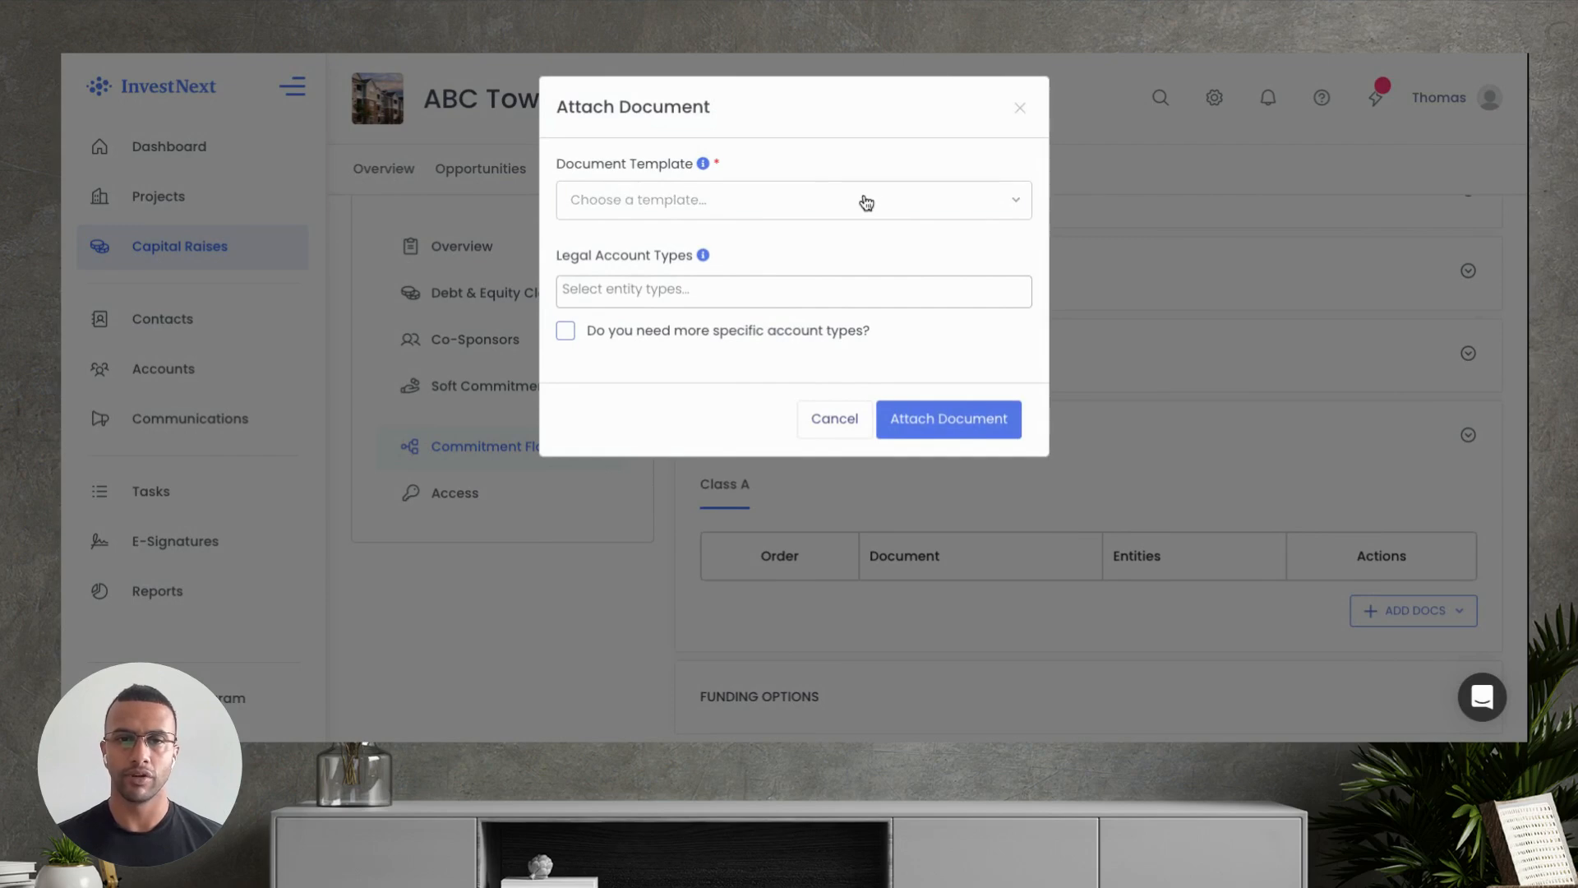
pyautogui.click(866, 202)
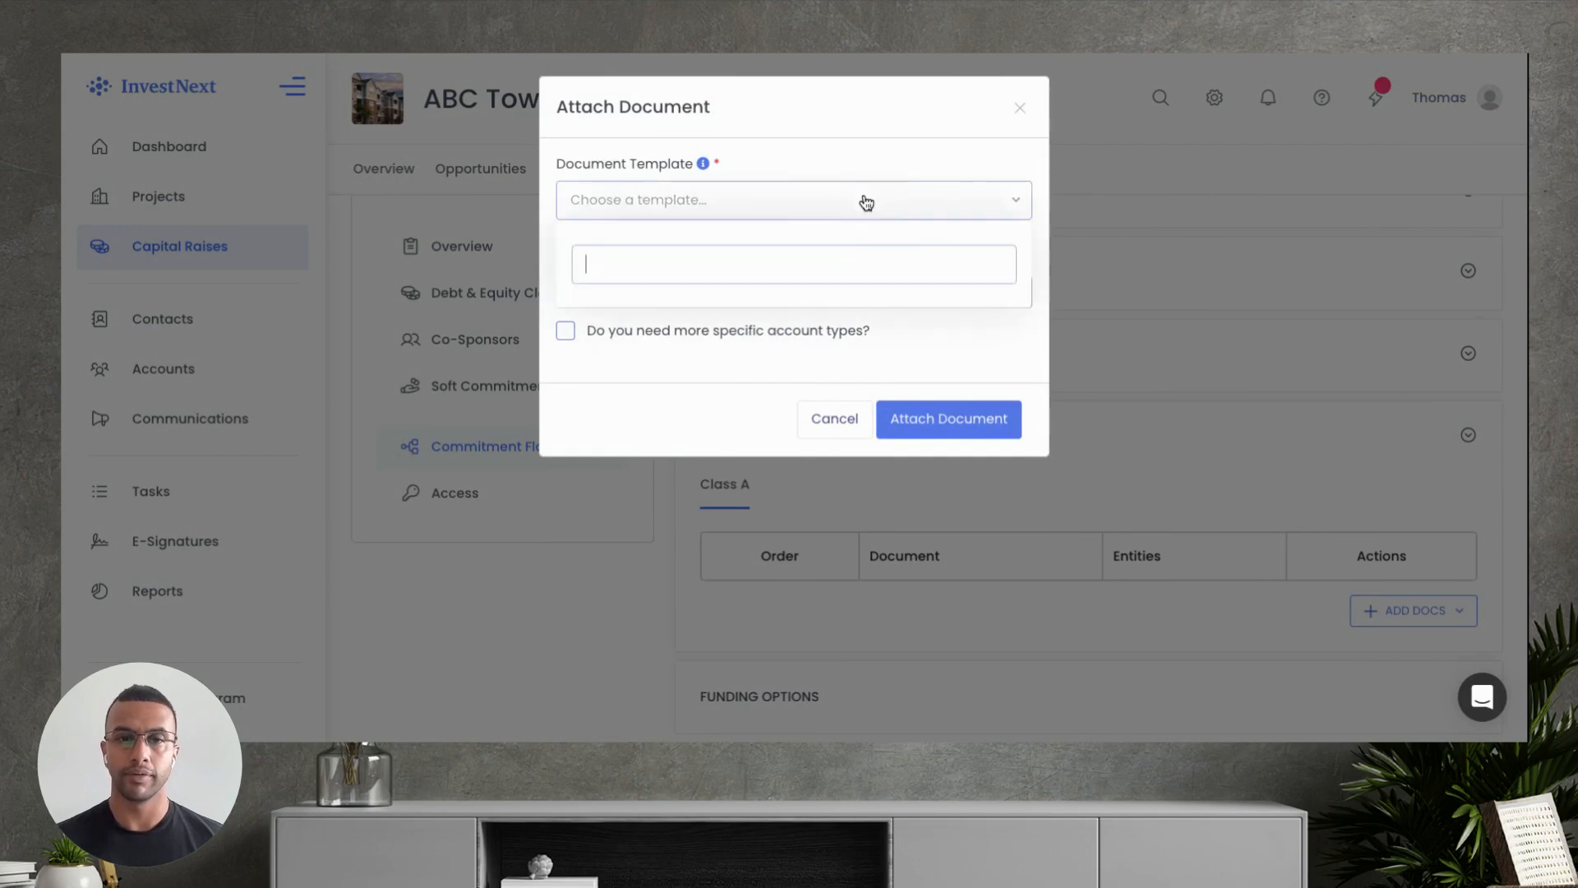
pyautogui.click(876, 150)
pyautogui.click(876, 294)
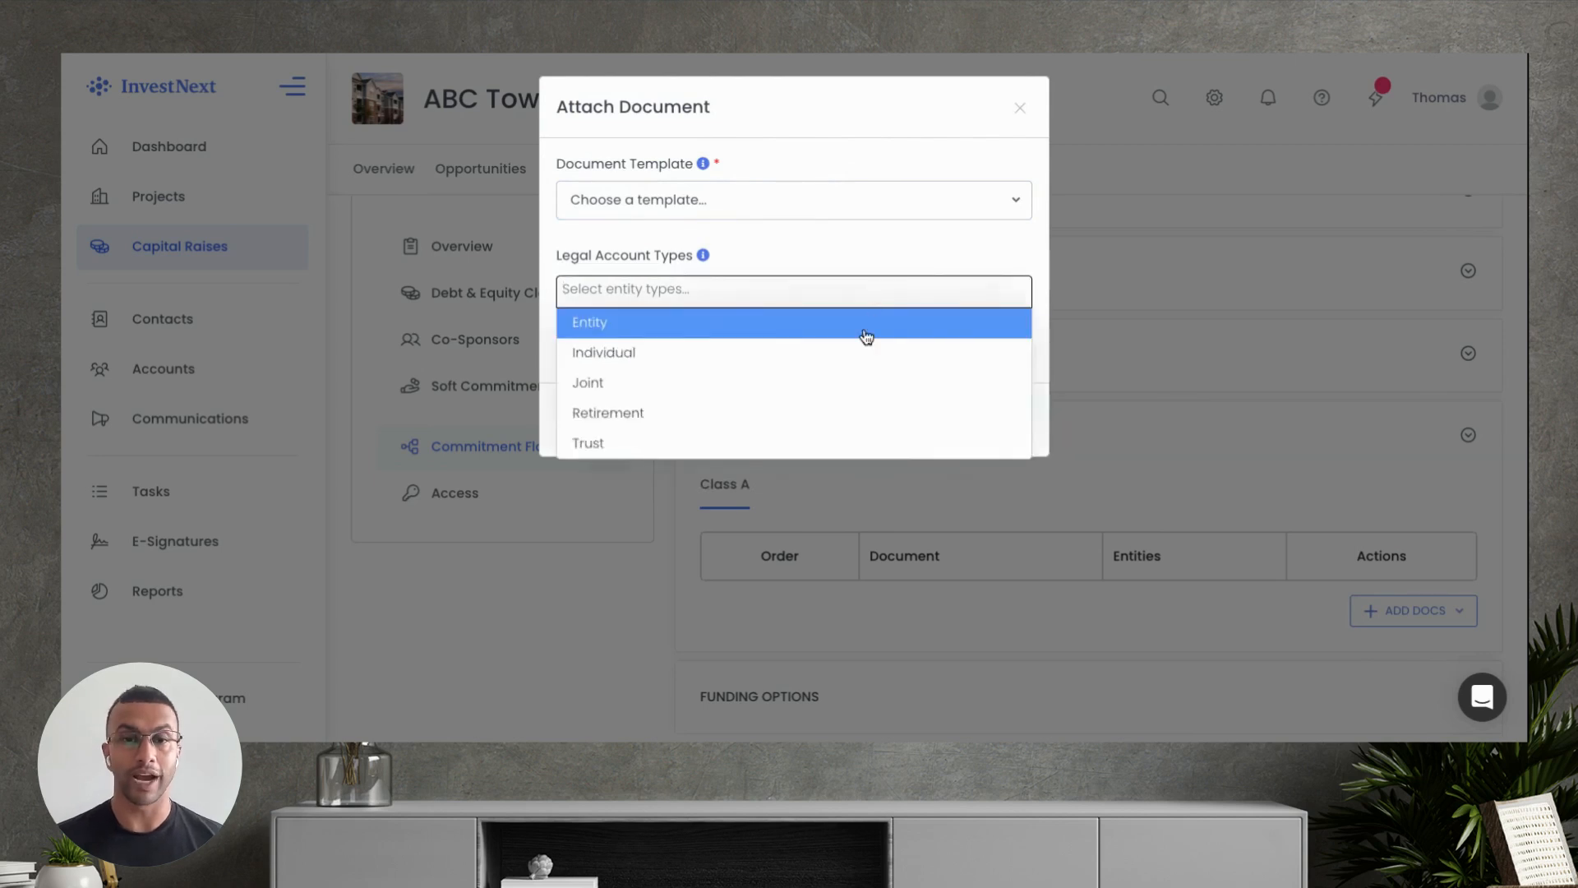
pyautogui.click(874, 257)
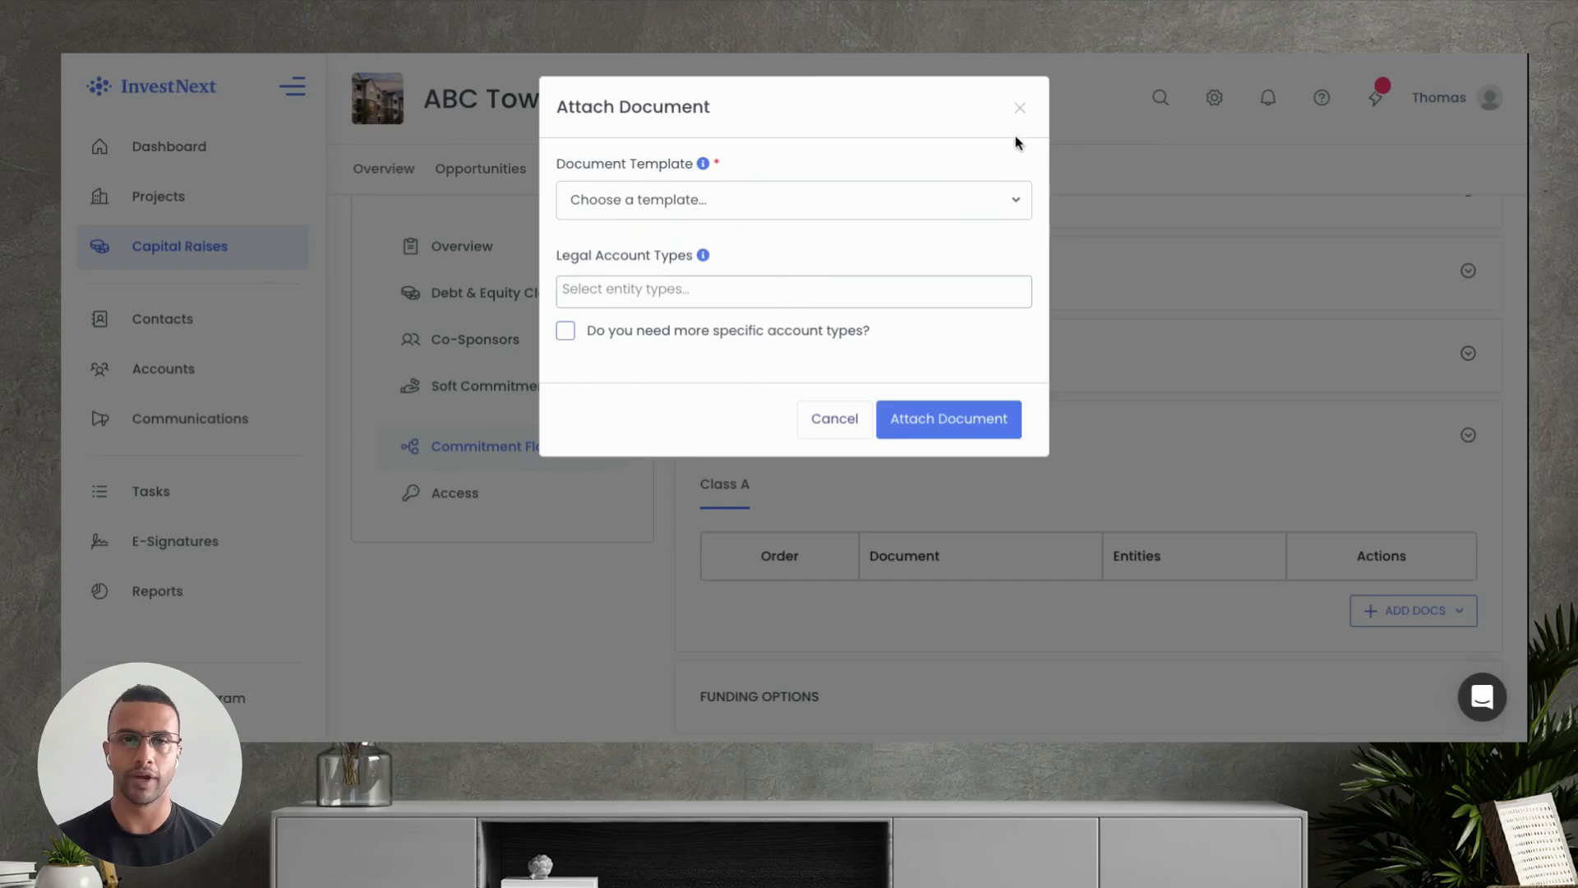
pyautogui.click(1020, 111)
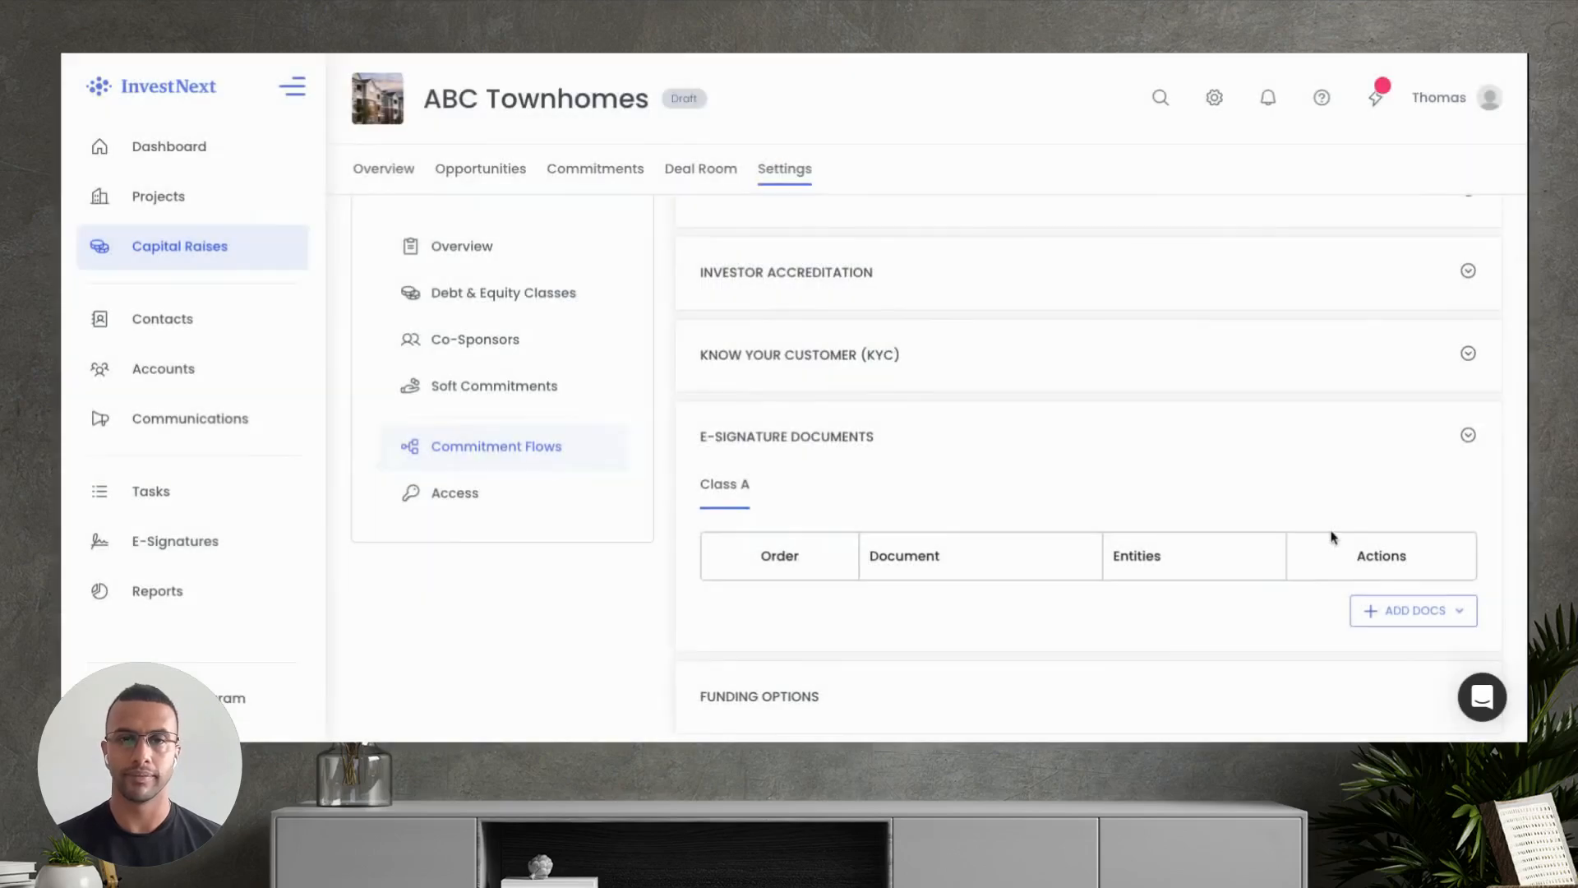
# Start a new e-signature document for Class A and upload the Sample Subscription Document file as its source
pyautogui.click(1459, 625)
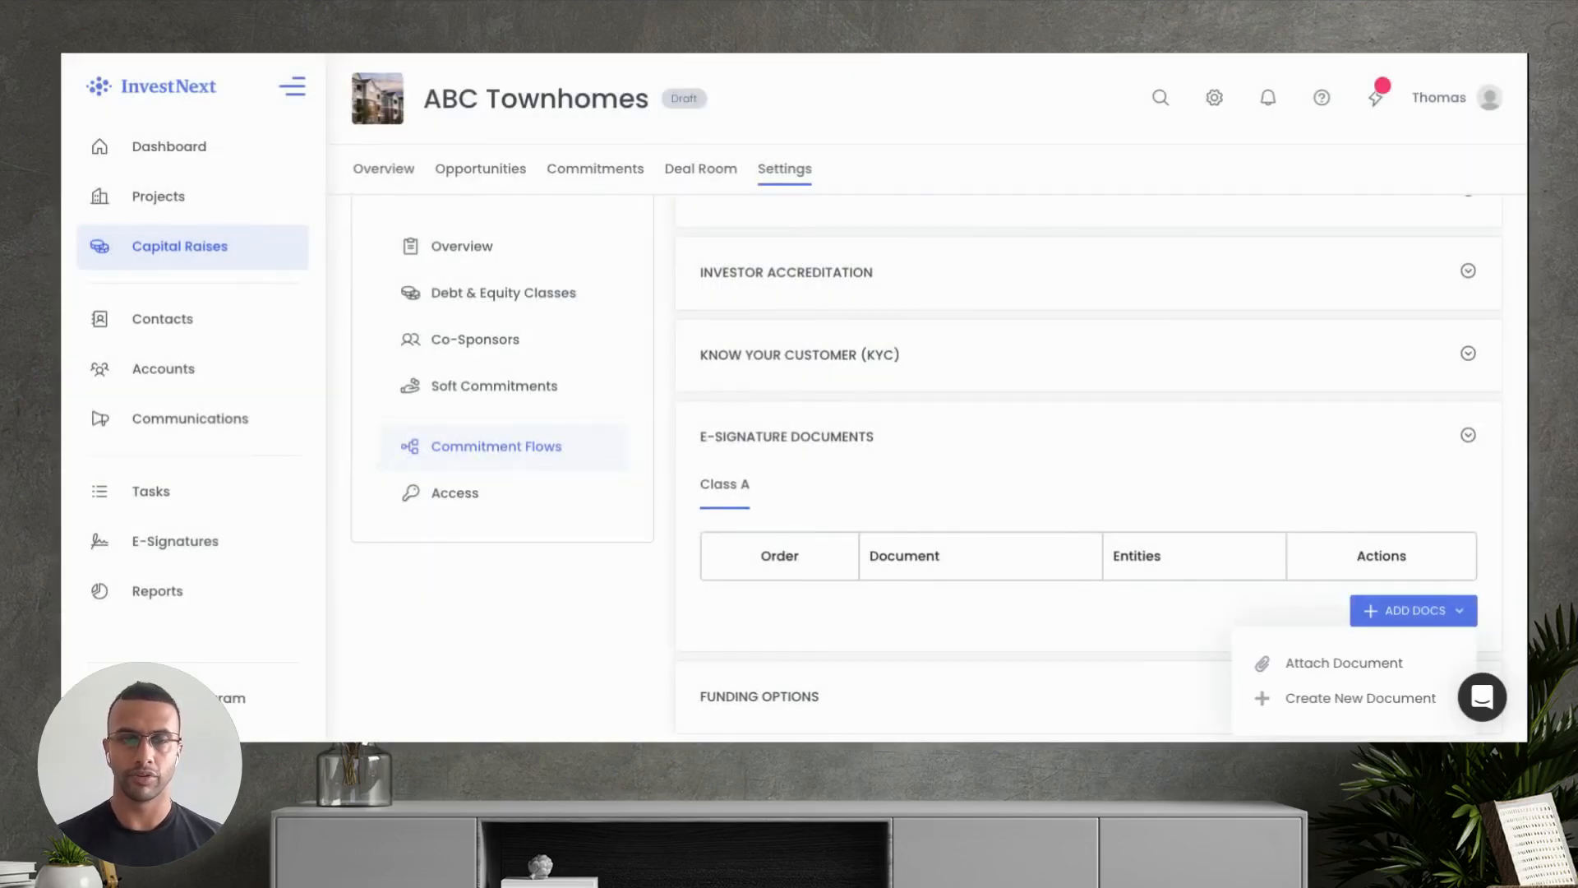
pyautogui.click(1379, 698)
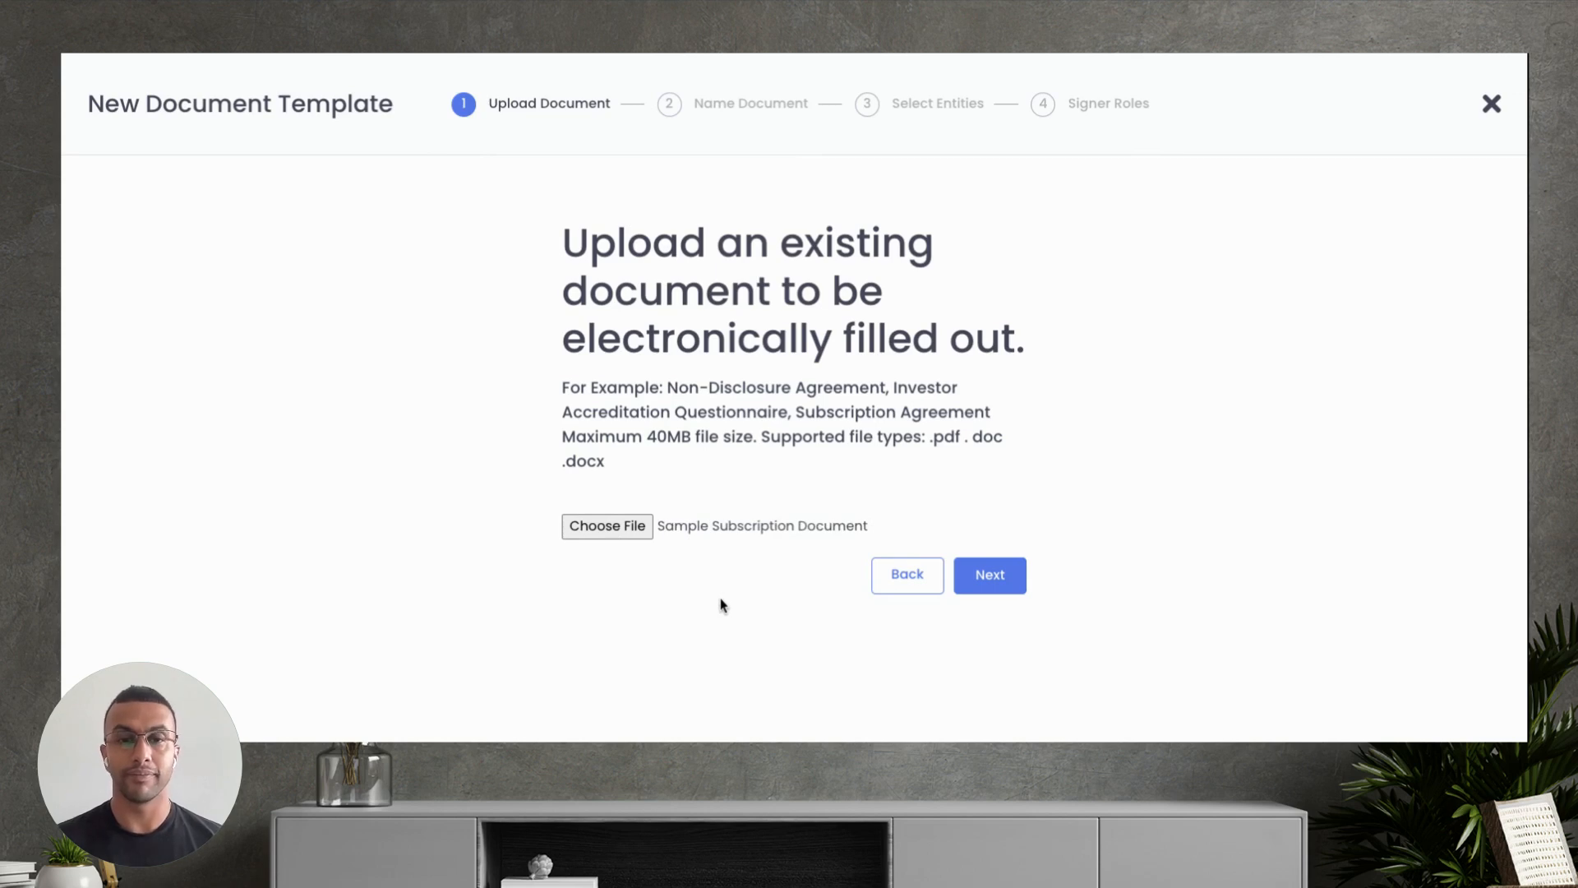
pyautogui.click(1003, 583)
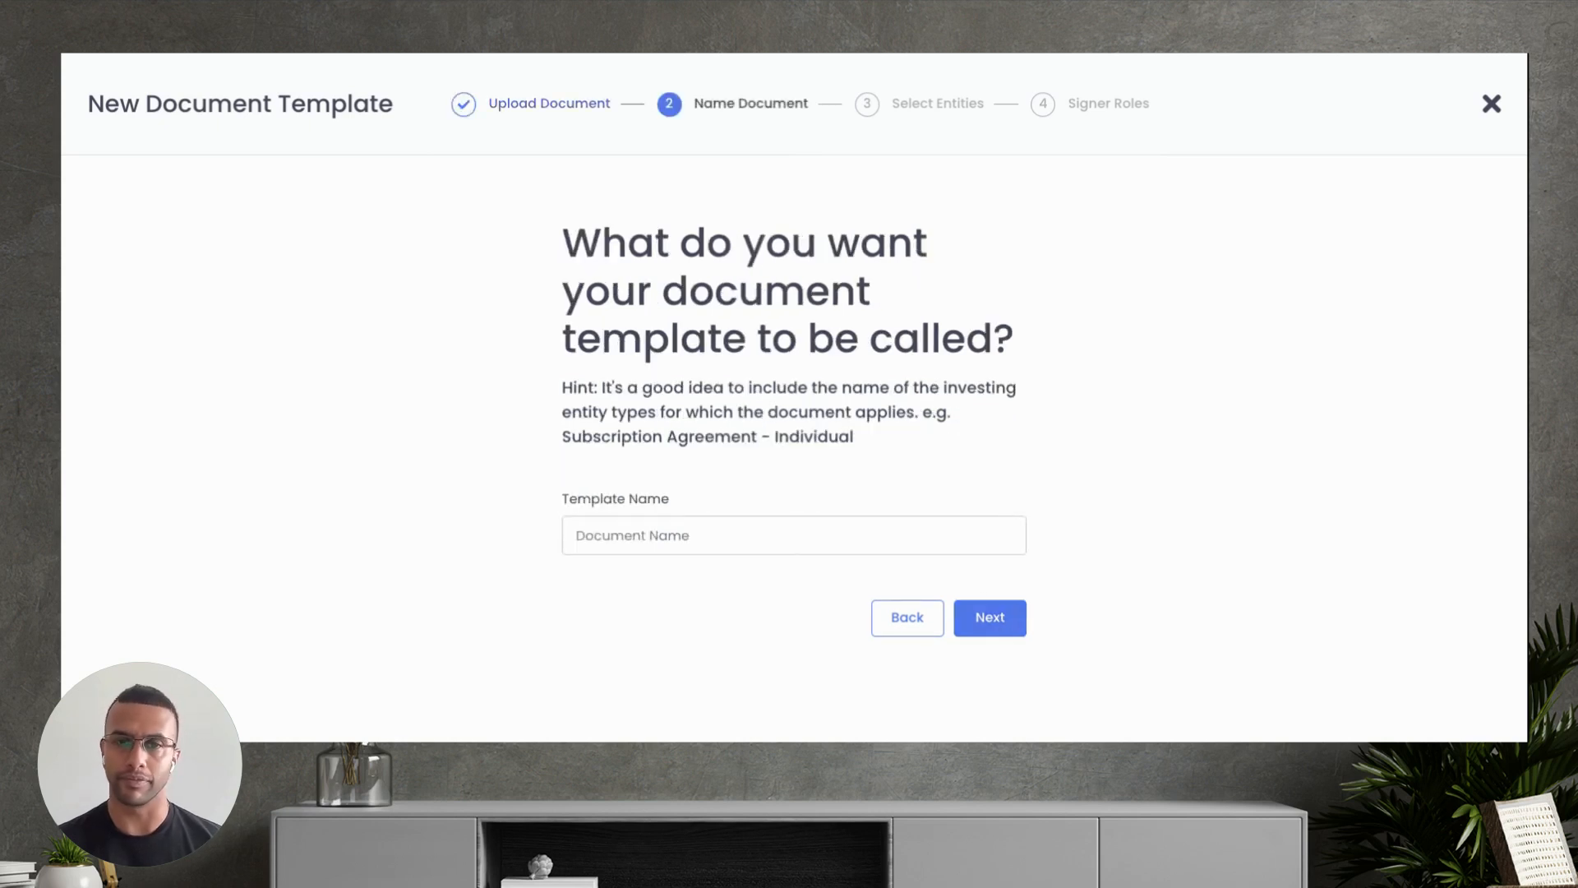
# Name the document template "Subscription Agreement - ABC Townhomes - Entity & Trust" and continue to the account type selection
pyautogui.click(804, 545)
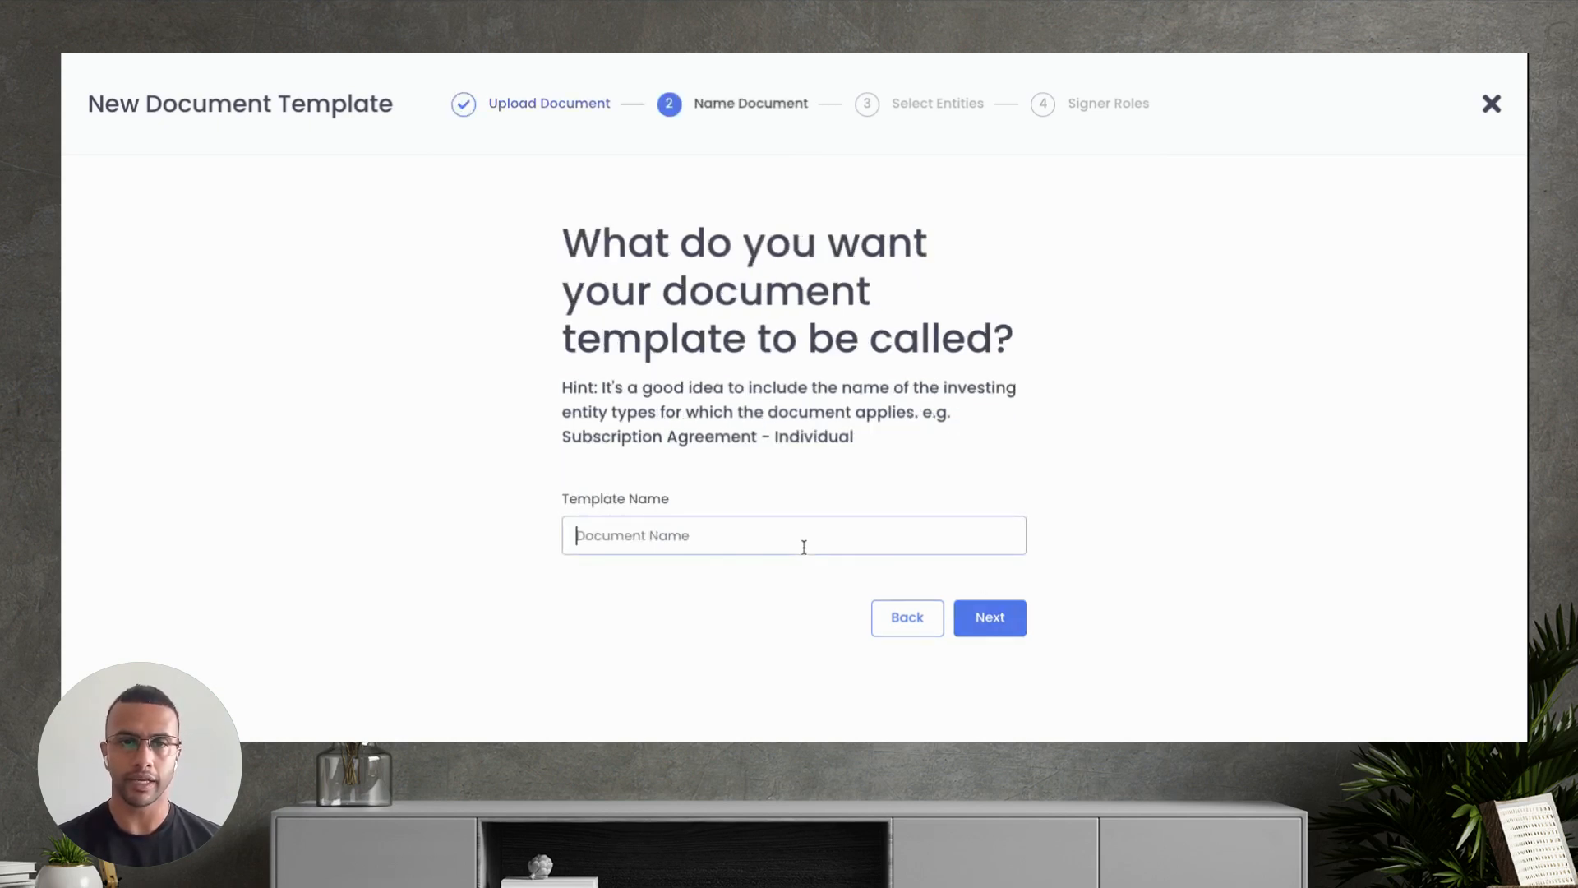
pyautogui.write('Subscription Agreement - ABC Townhomes - Entity & Trust')
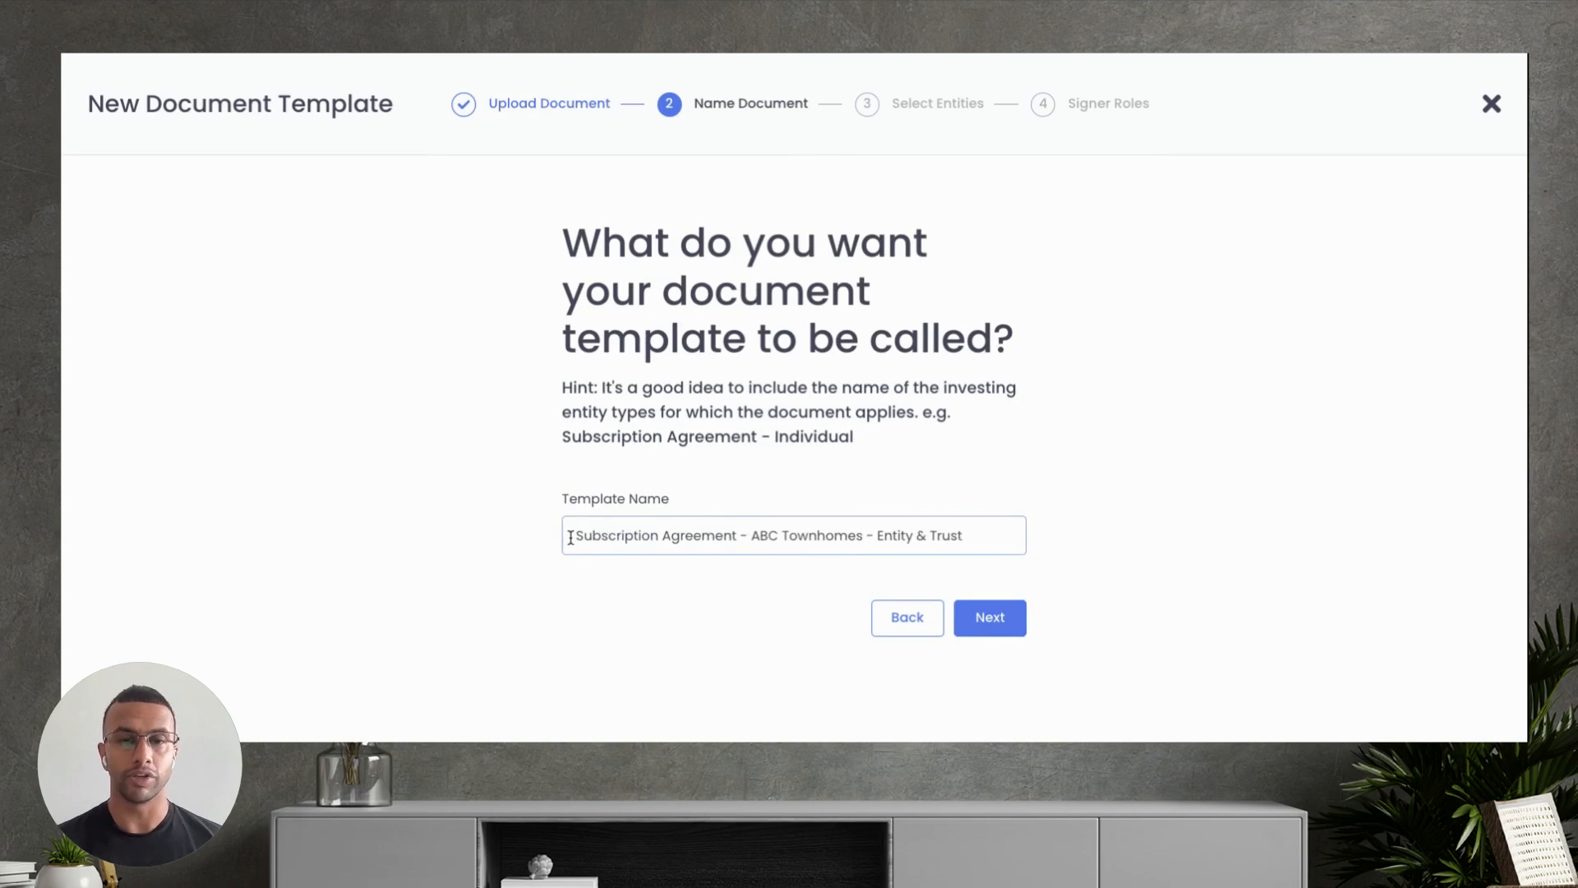
pyautogui.moveTo(571, 538); pyautogui.dragTo(991, 540)
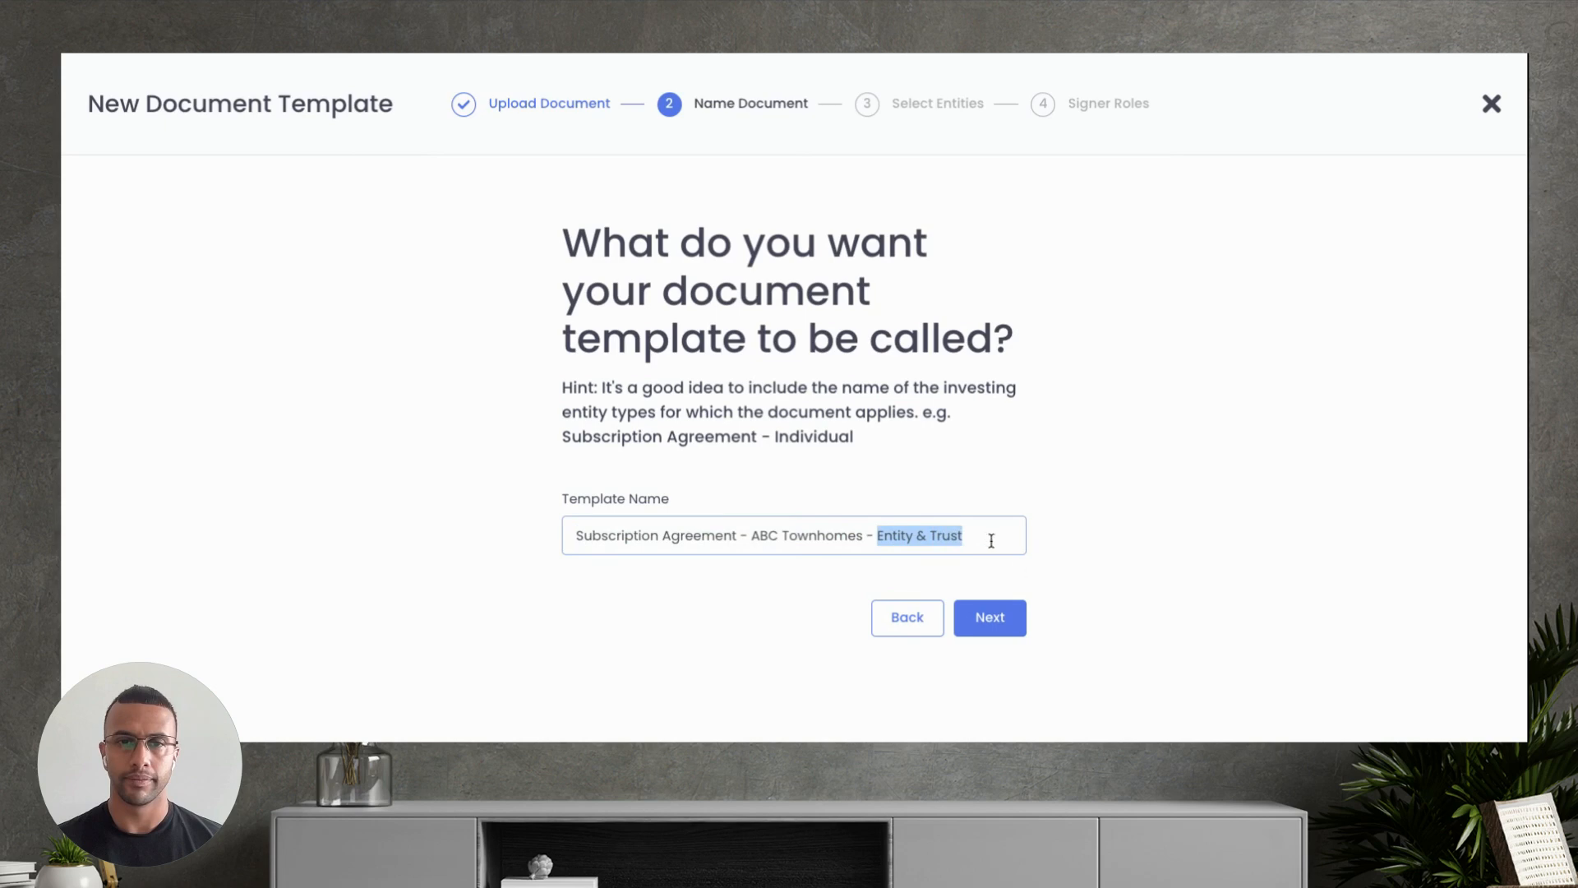
pyautogui.click(1013, 588)
pyautogui.click(1004, 629)
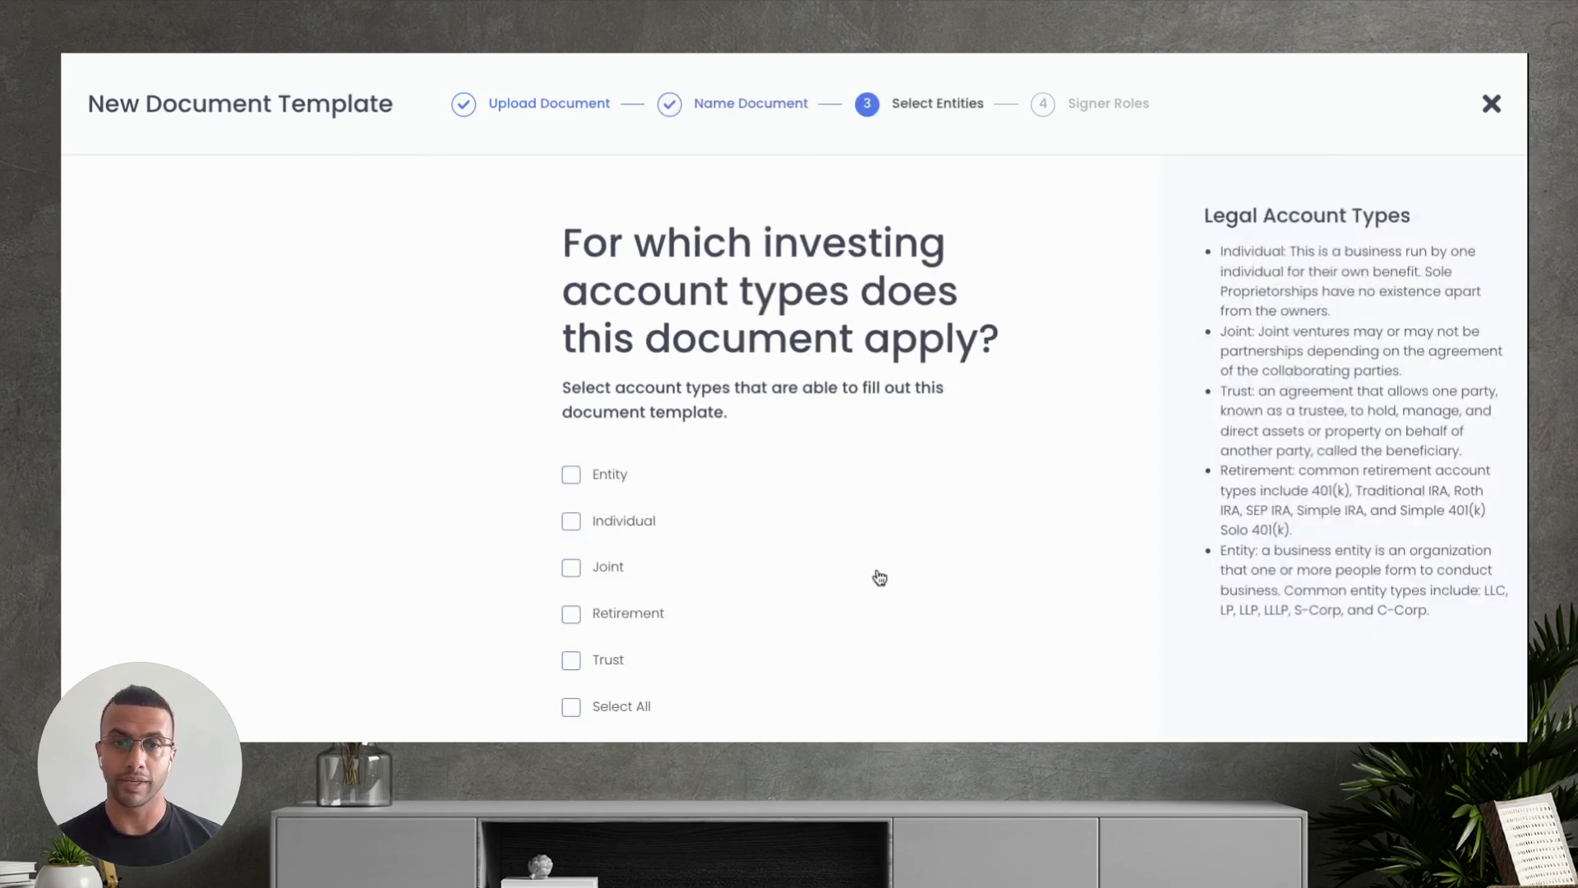
# Apply the template to the Entity and Trust account types, with No for more specific investing account types
pyautogui.scroll(-1, 719, 461)
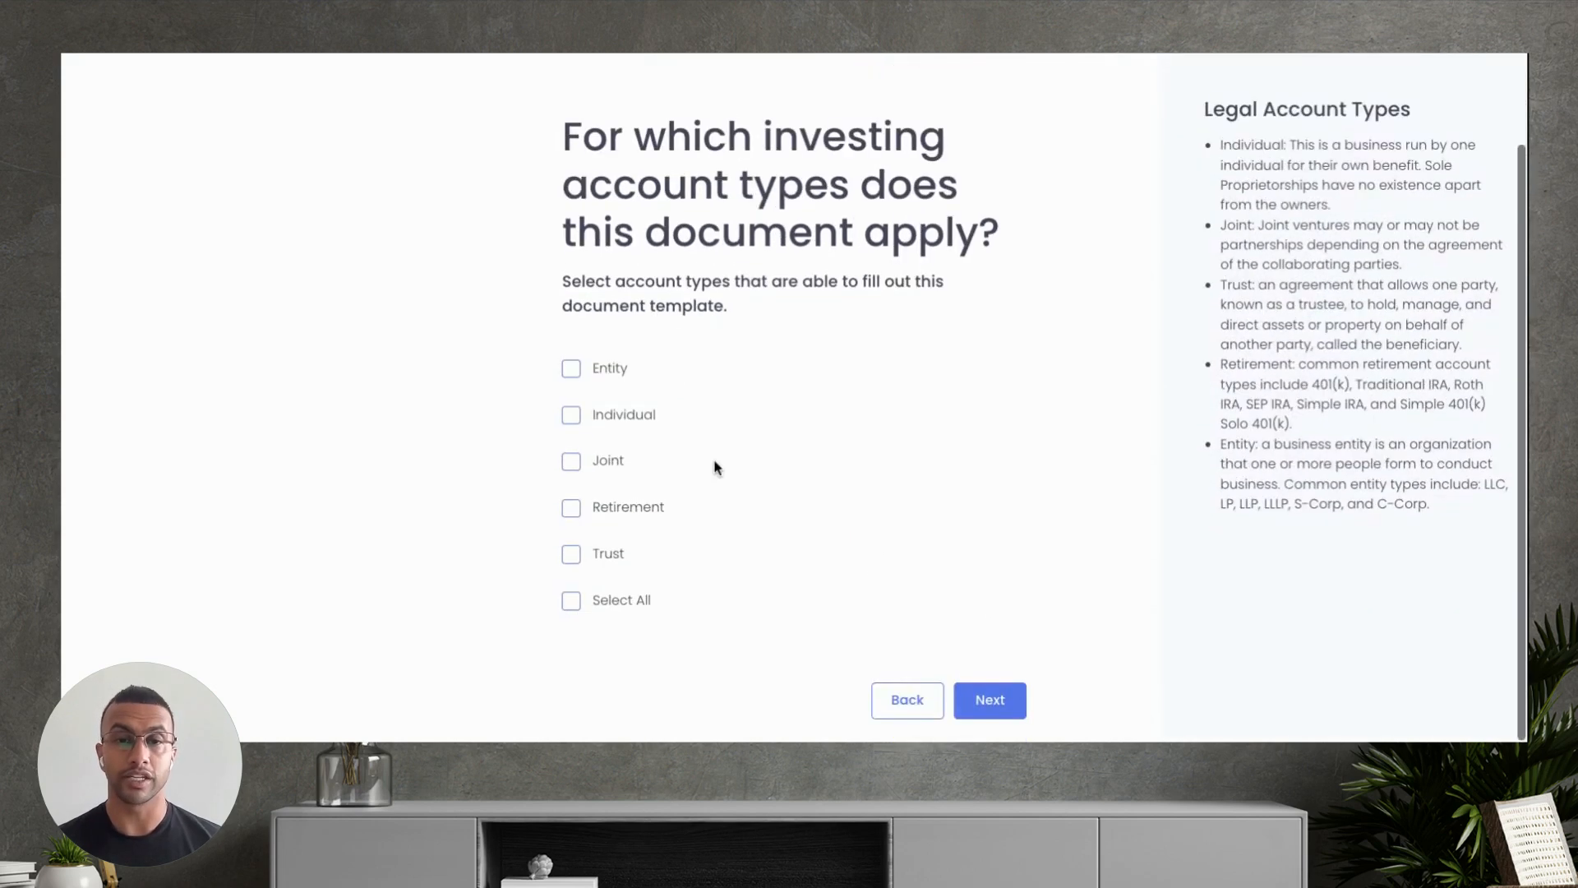
pyautogui.click(602, 379)
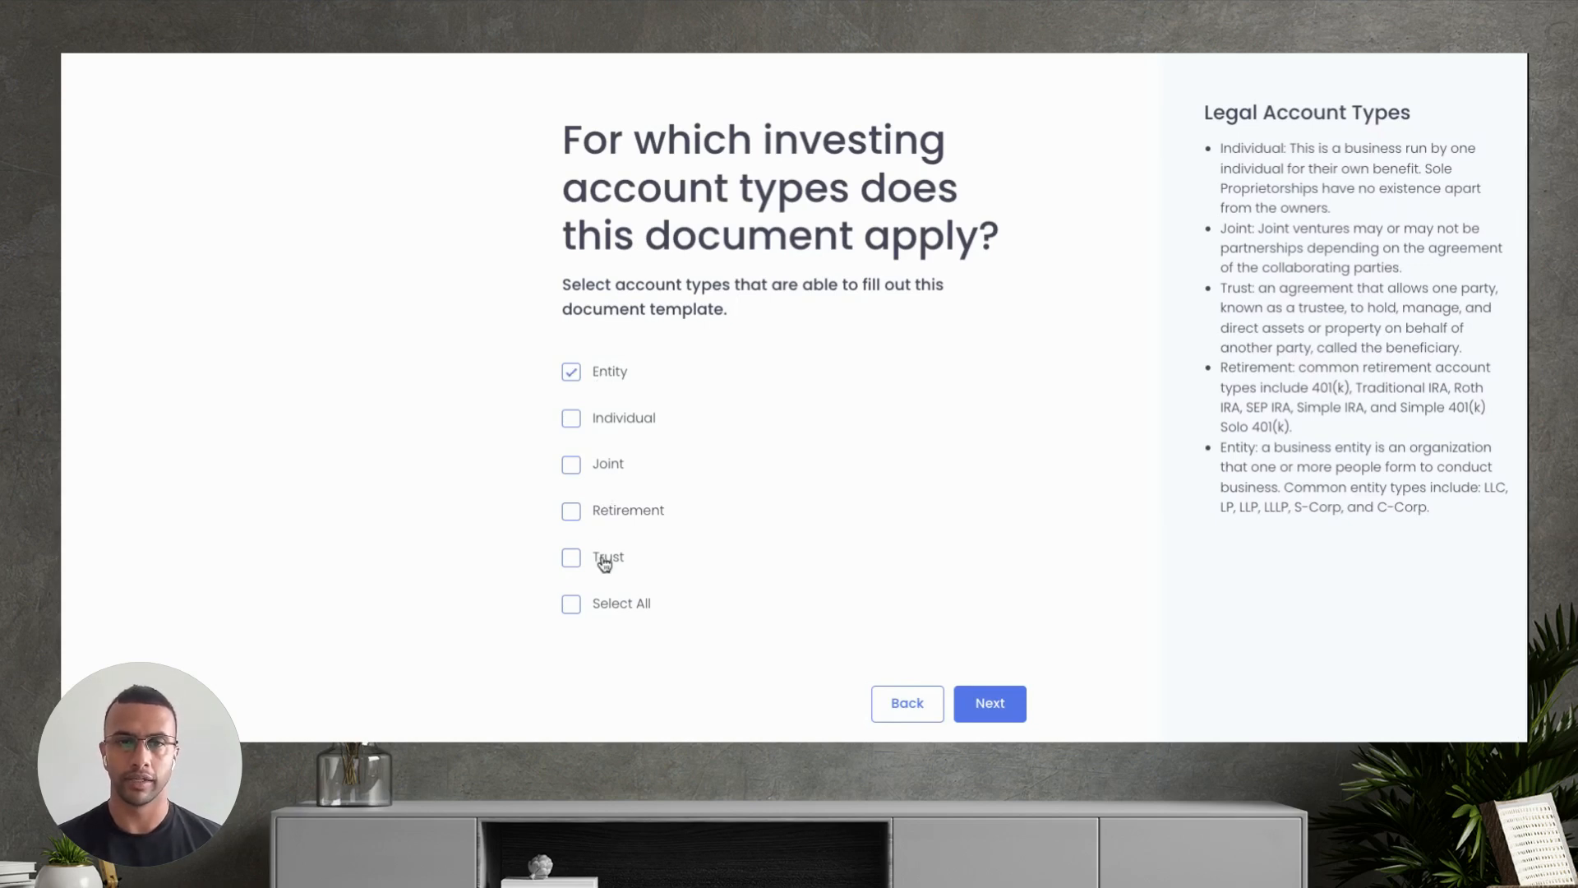
pyautogui.click(1019, 713)
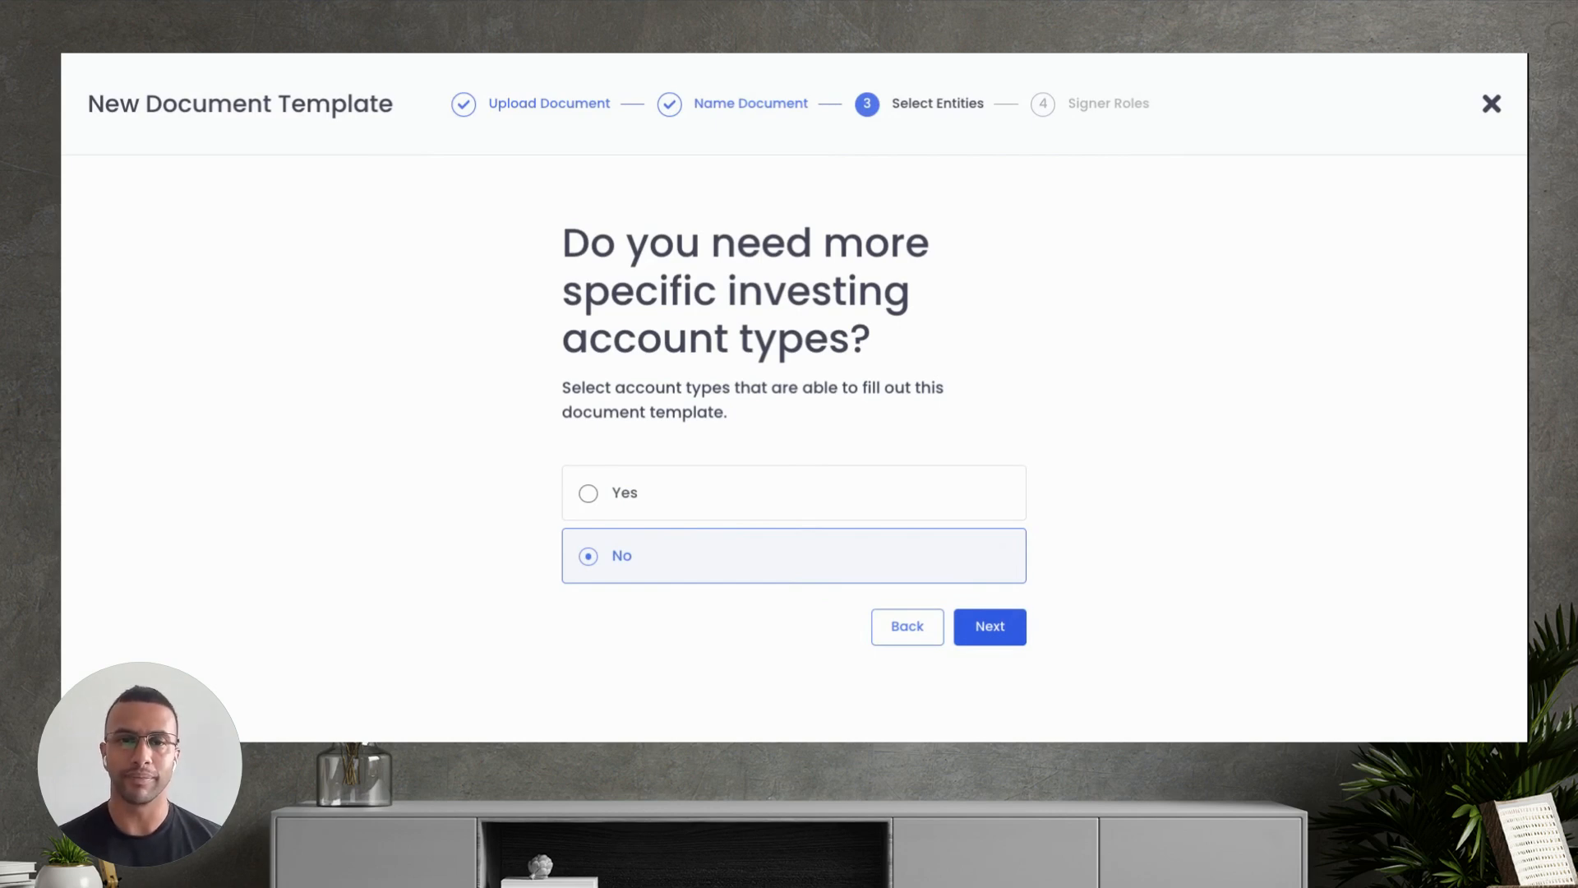
pyautogui.click(989, 626)
# Try adding an optional Spouse signatory, check which other signer roles are offered, and delete the signatory again
pyautogui.scroll(-1, 1029, 589)
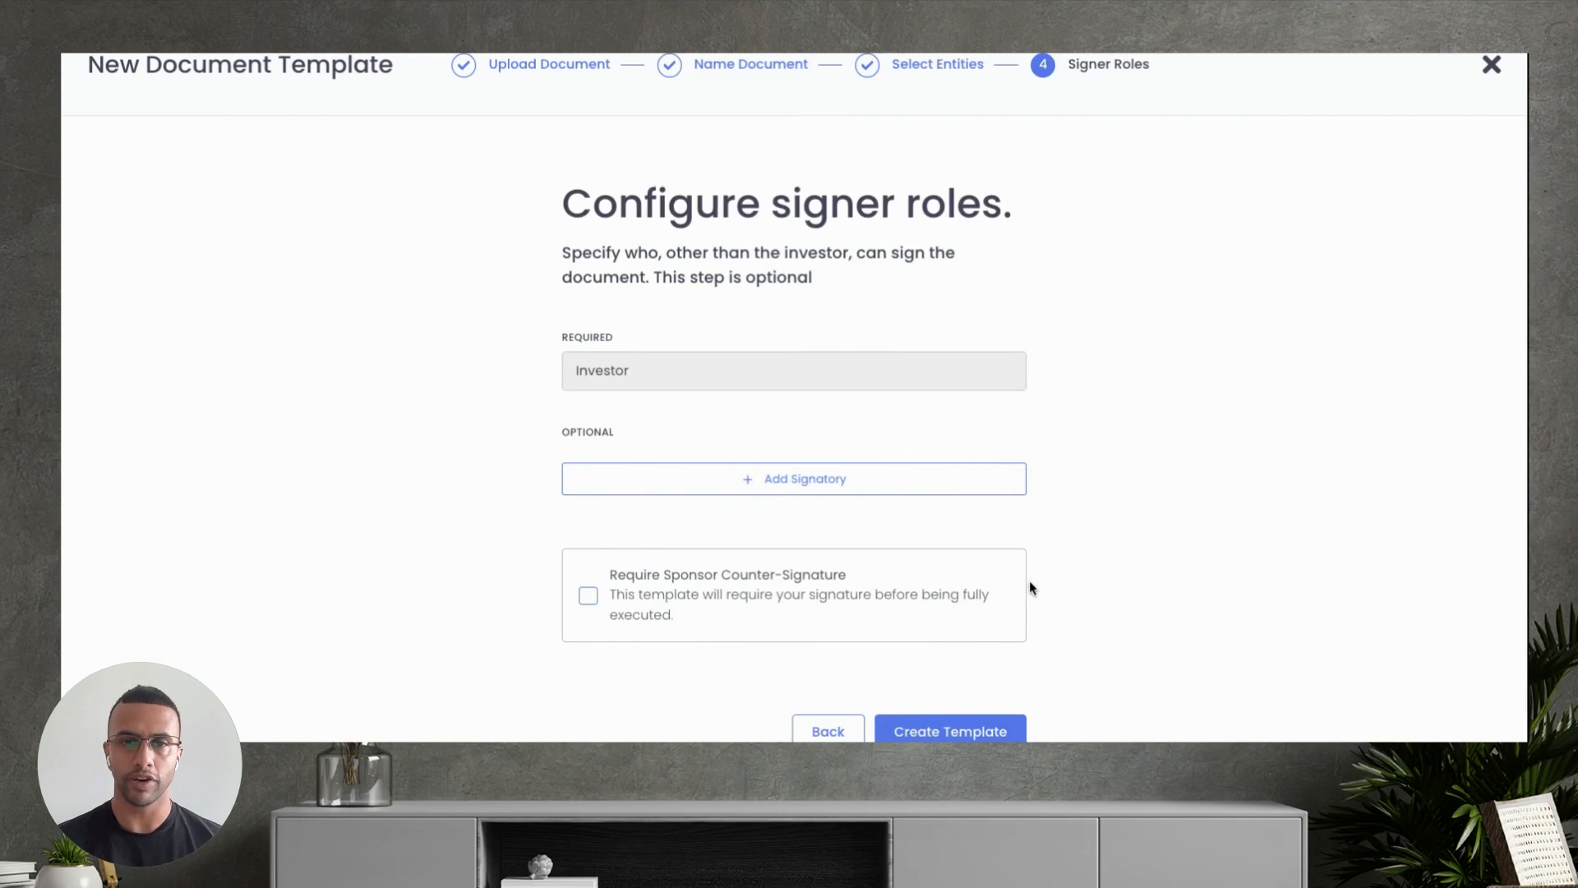
pyautogui.scroll(1, 1092, 589)
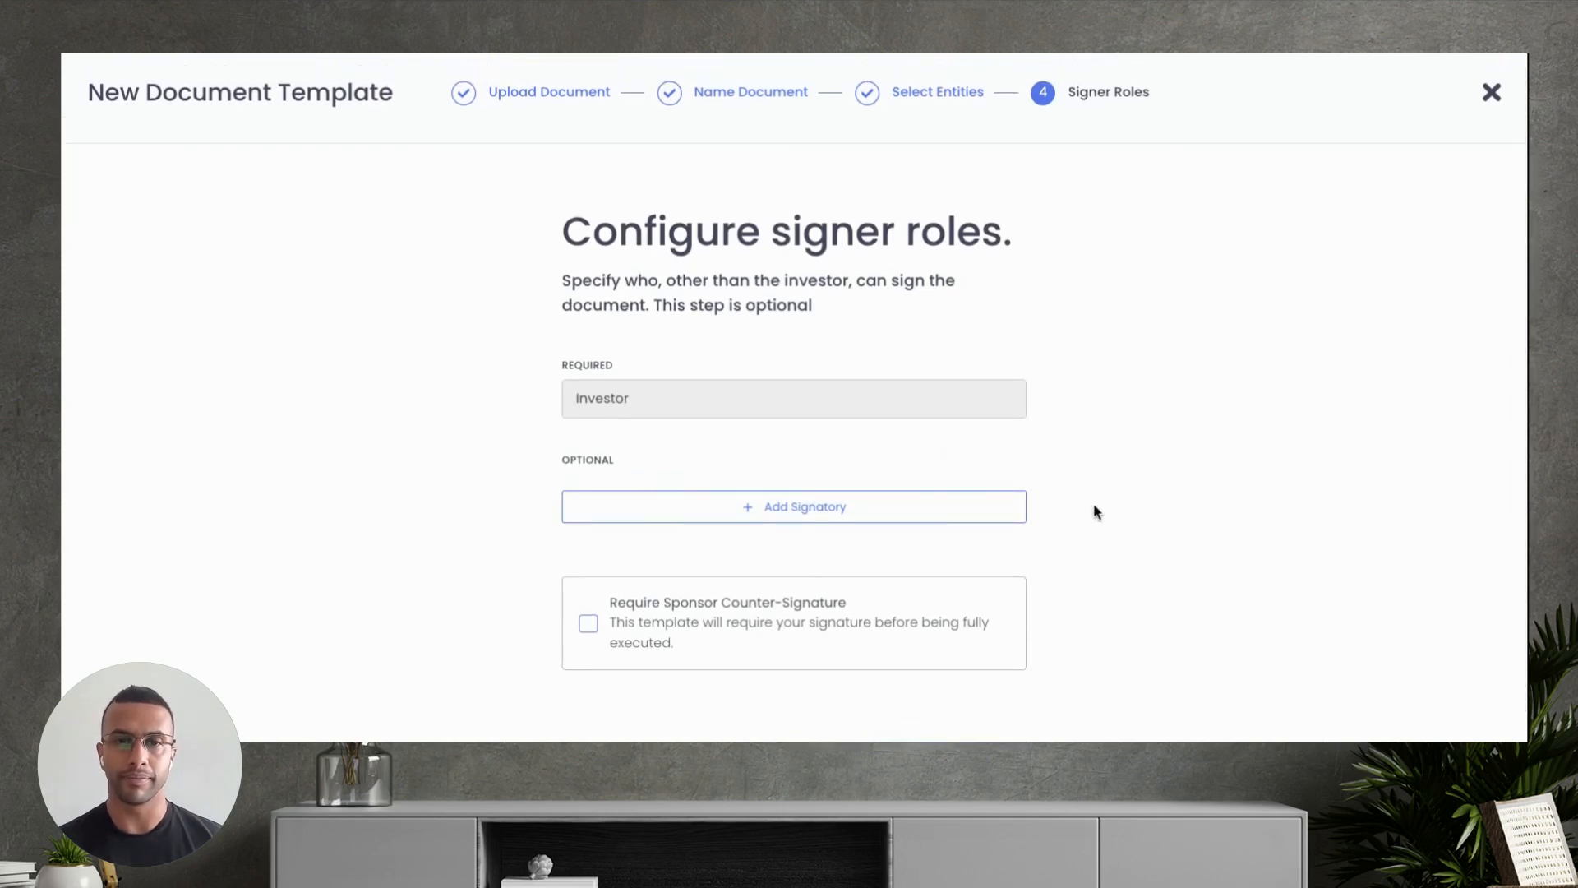
pyautogui.scroll(-1, 1097, 513)
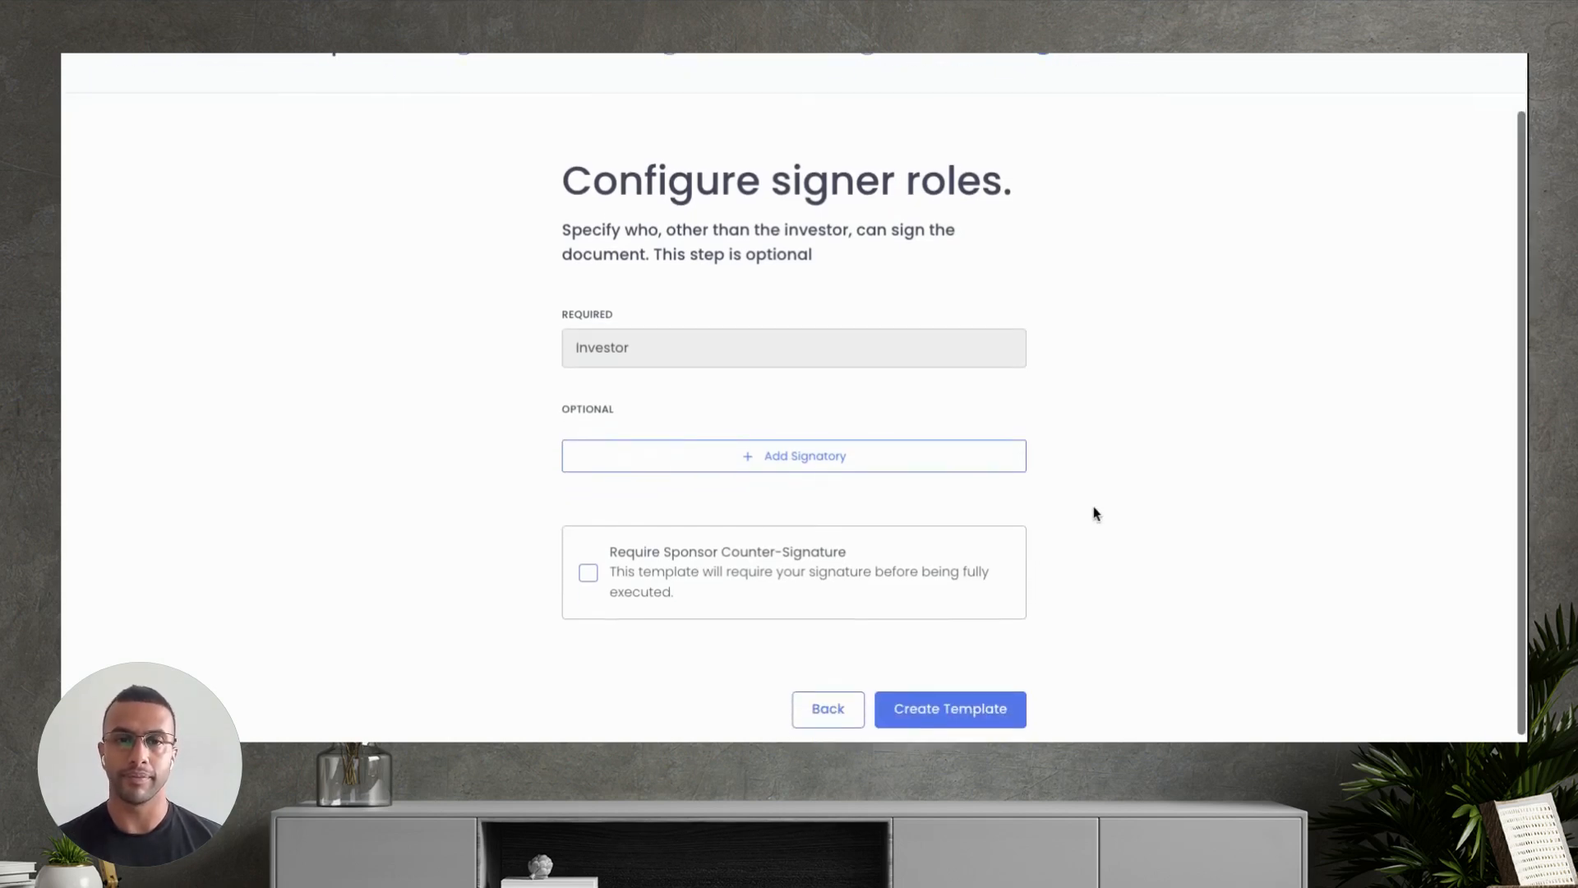
pyautogui.click(802, 462)
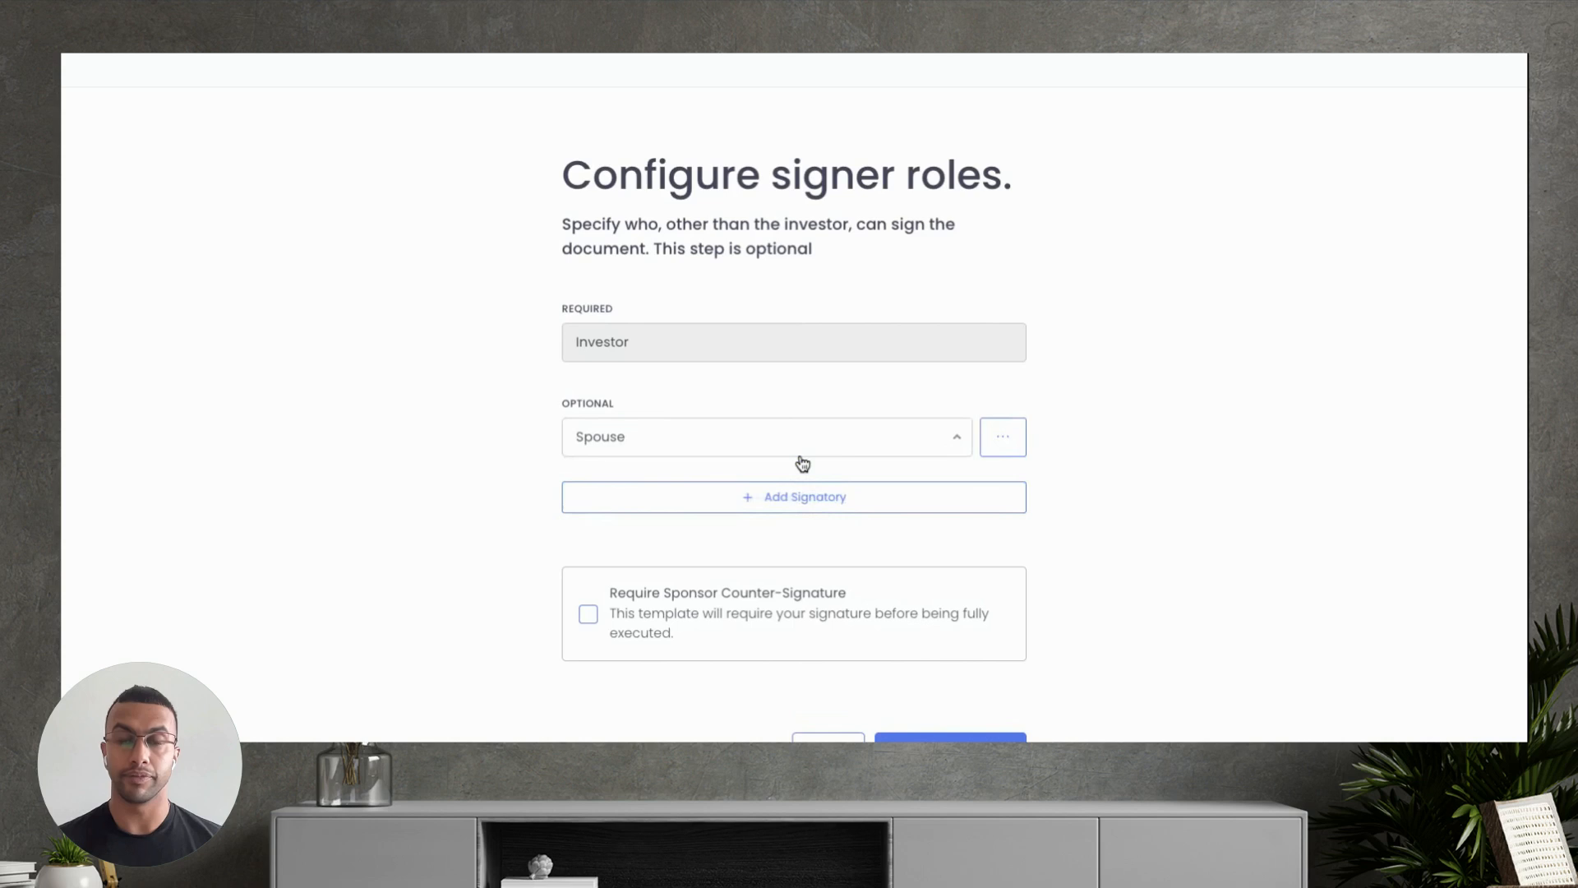
pyautogui.click(942, 453)
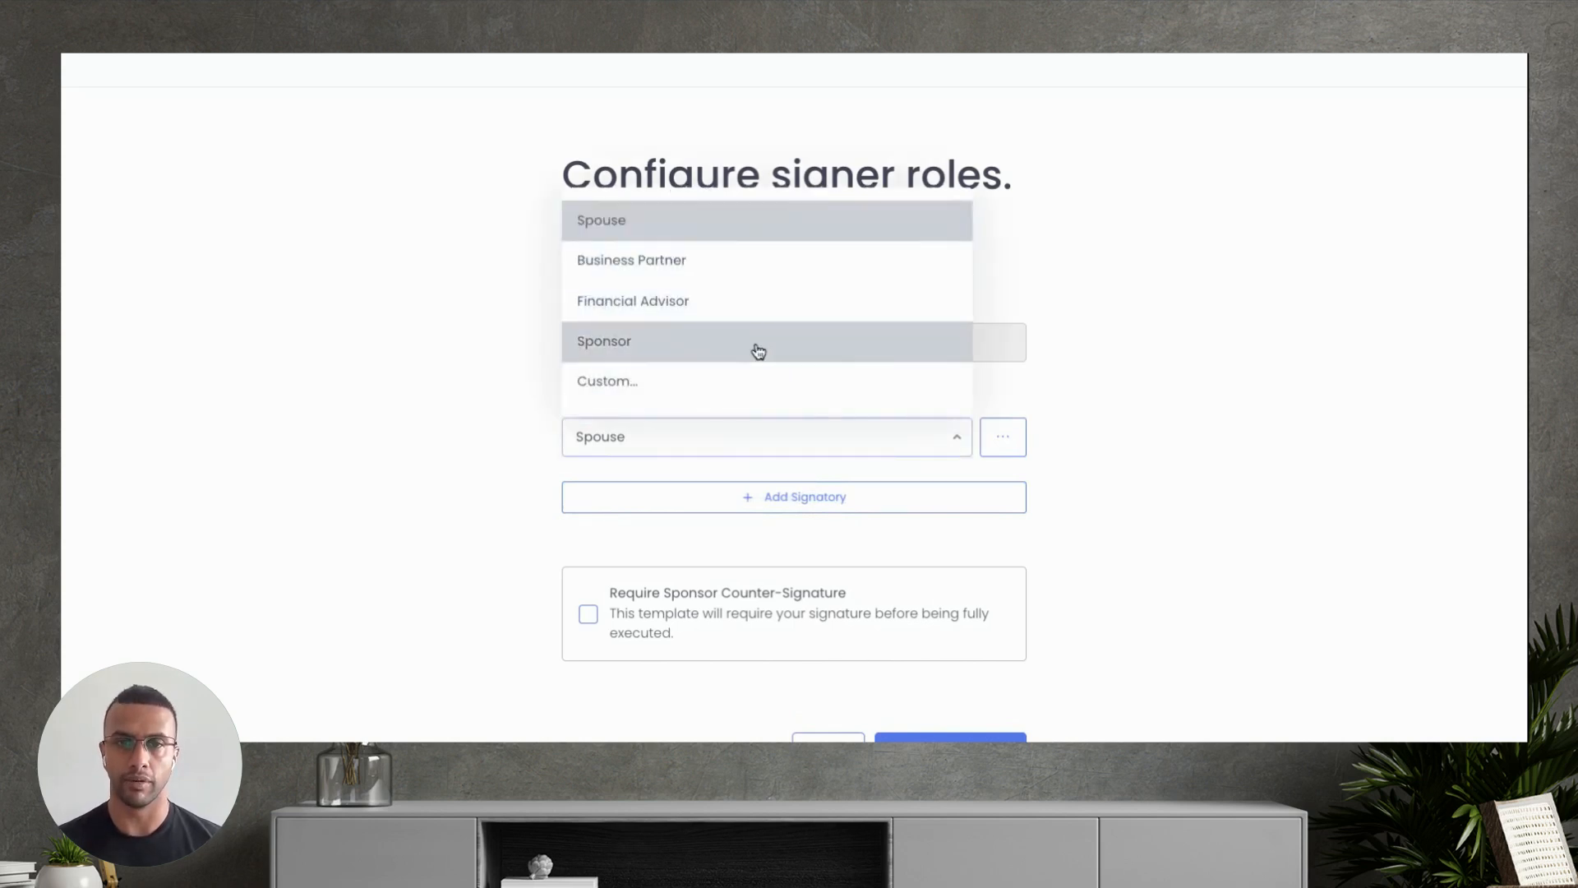
pyautogui.click(1103, 465)
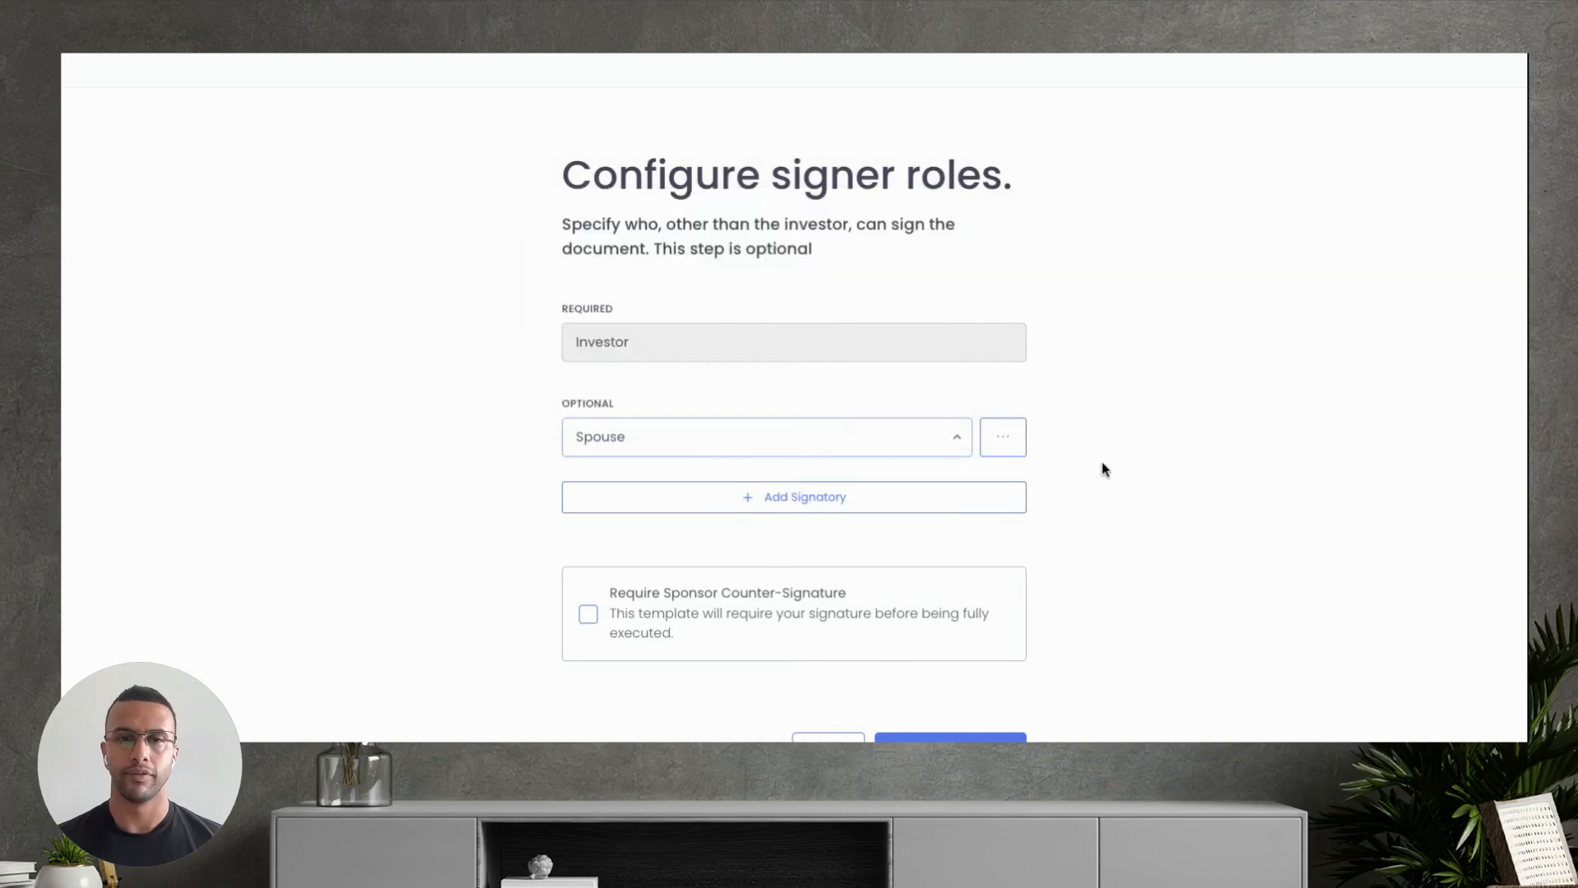
pyautogui.click(1010, 442)
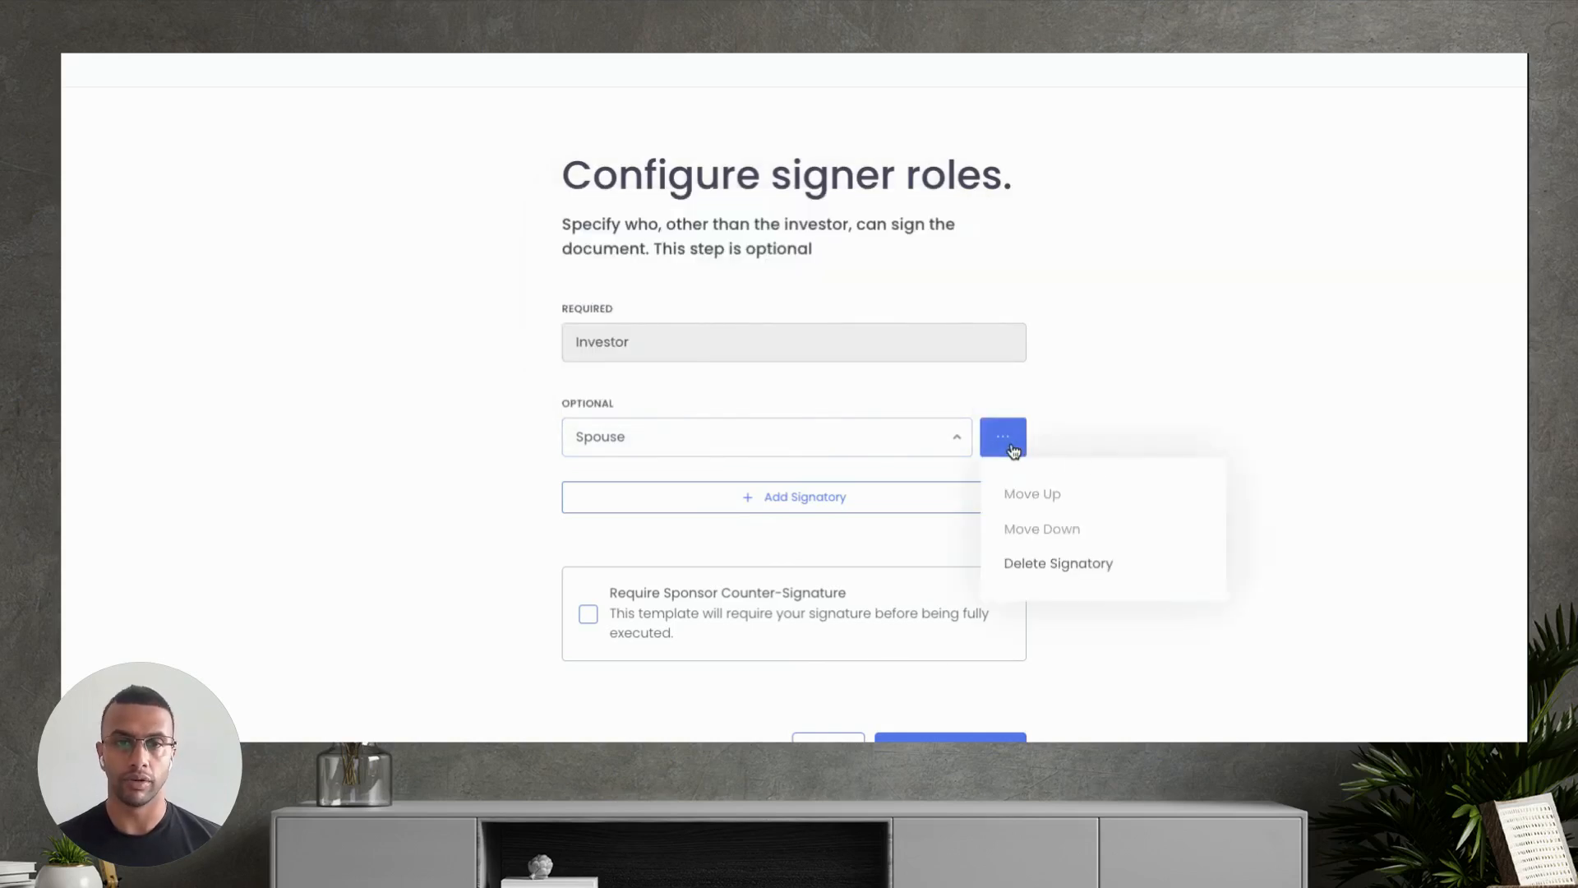
pyautogui.click(1067, 565)
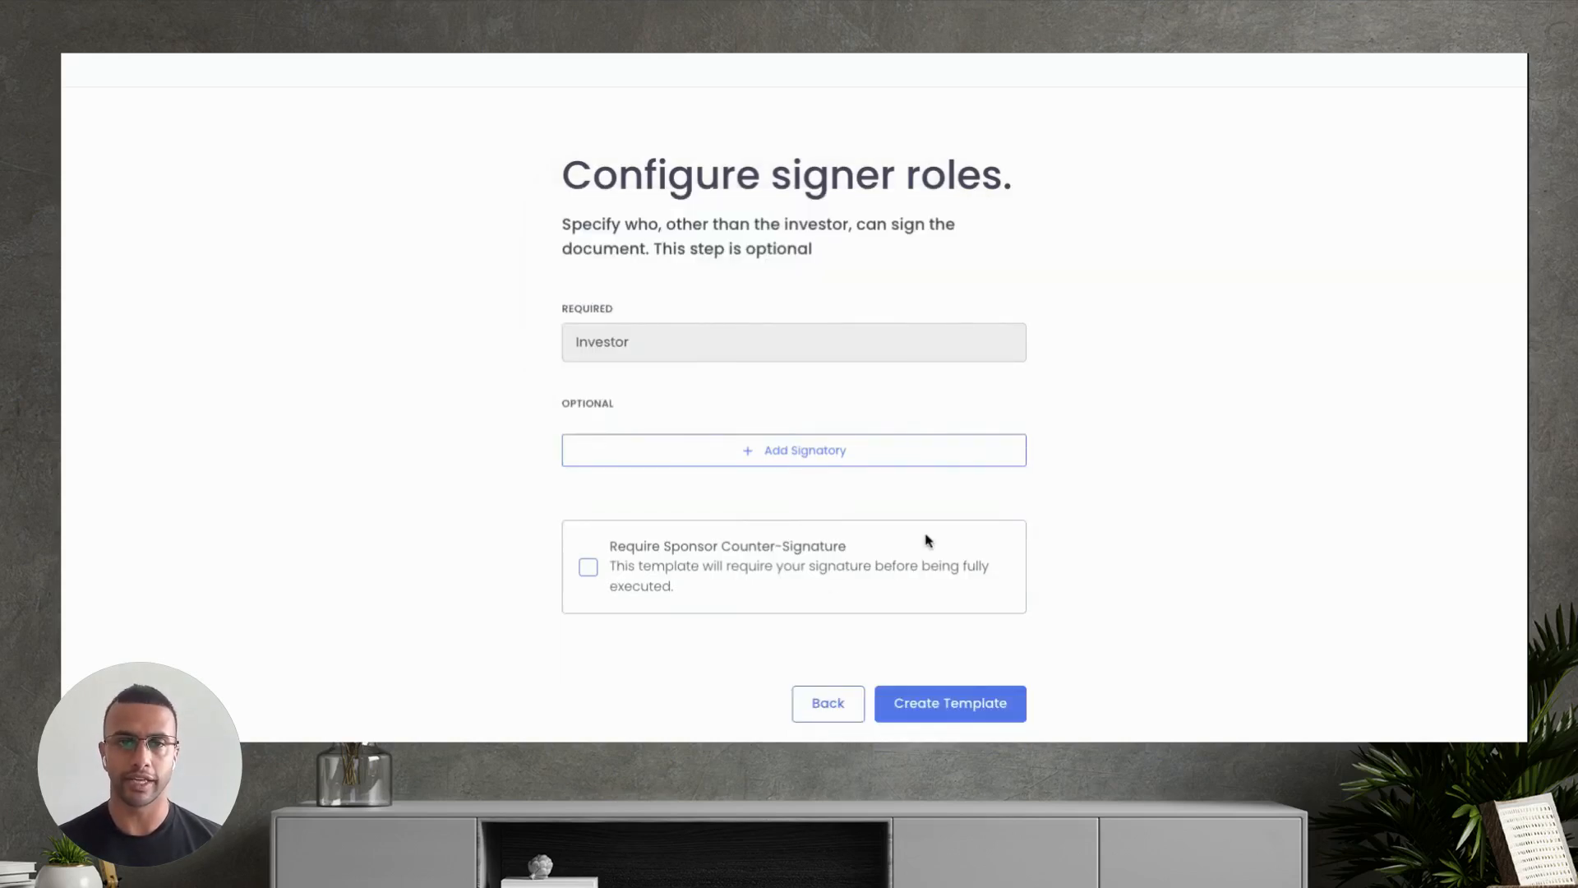
# Require a sponsor counter-signature on the document and create the template
pyautogui.click(628, 569)
pyautogui.scroll(-1, 710, 579)
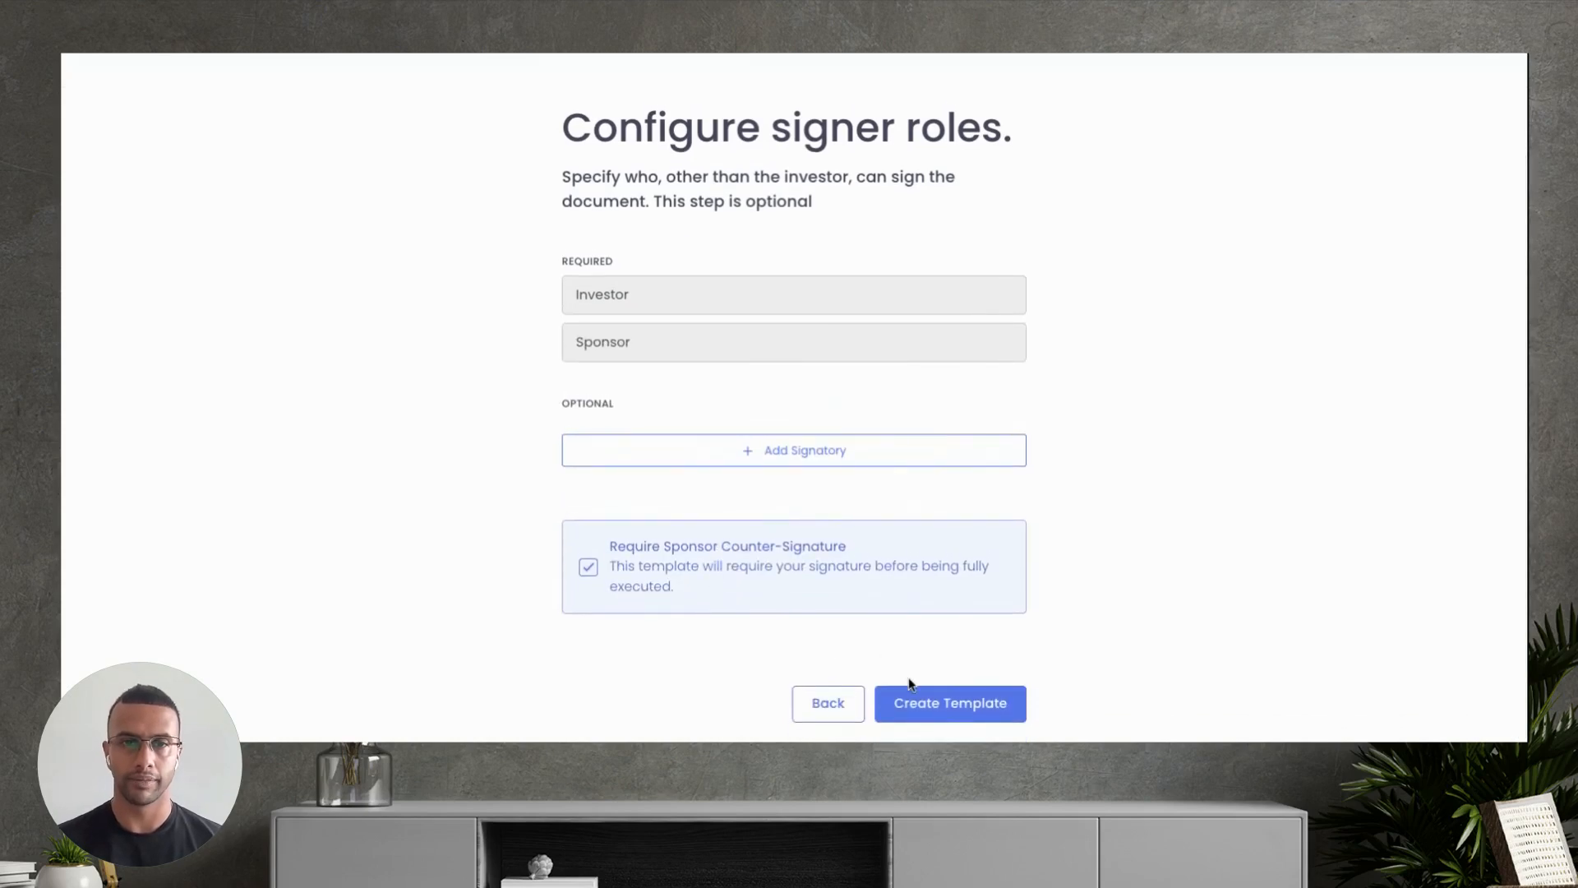
pyautogui.click(926, 704)
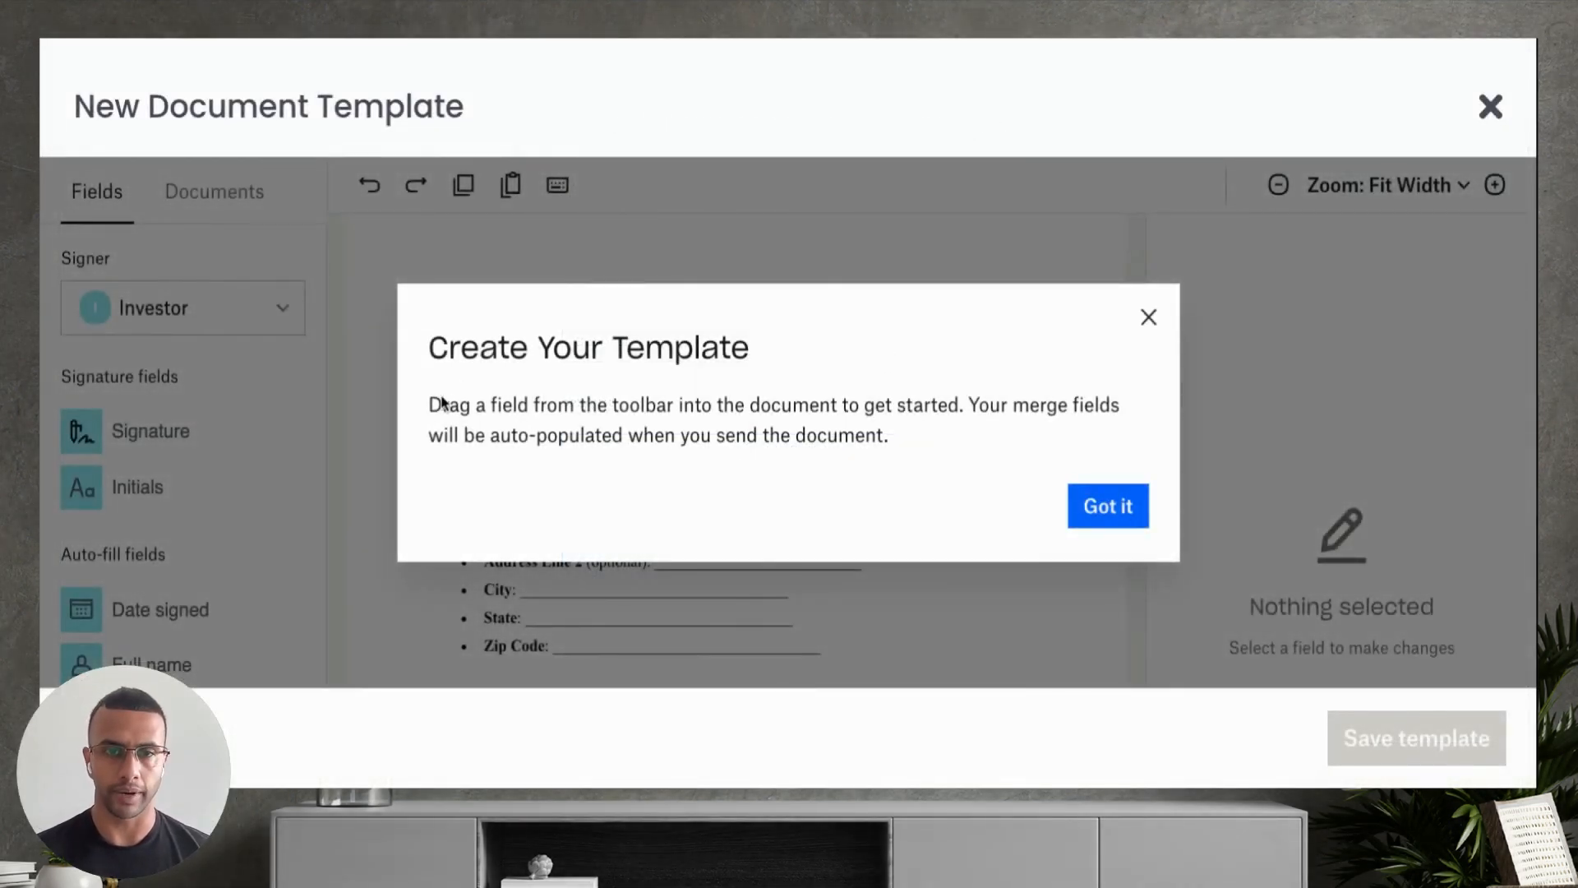
# Read and dismiss the Create Your Template note, and look through the ABC Townhomes subscription agreement for the blanks that need fields
pyautogui.moveTo(436, 347); pyautogui.dragTo(880, 436)
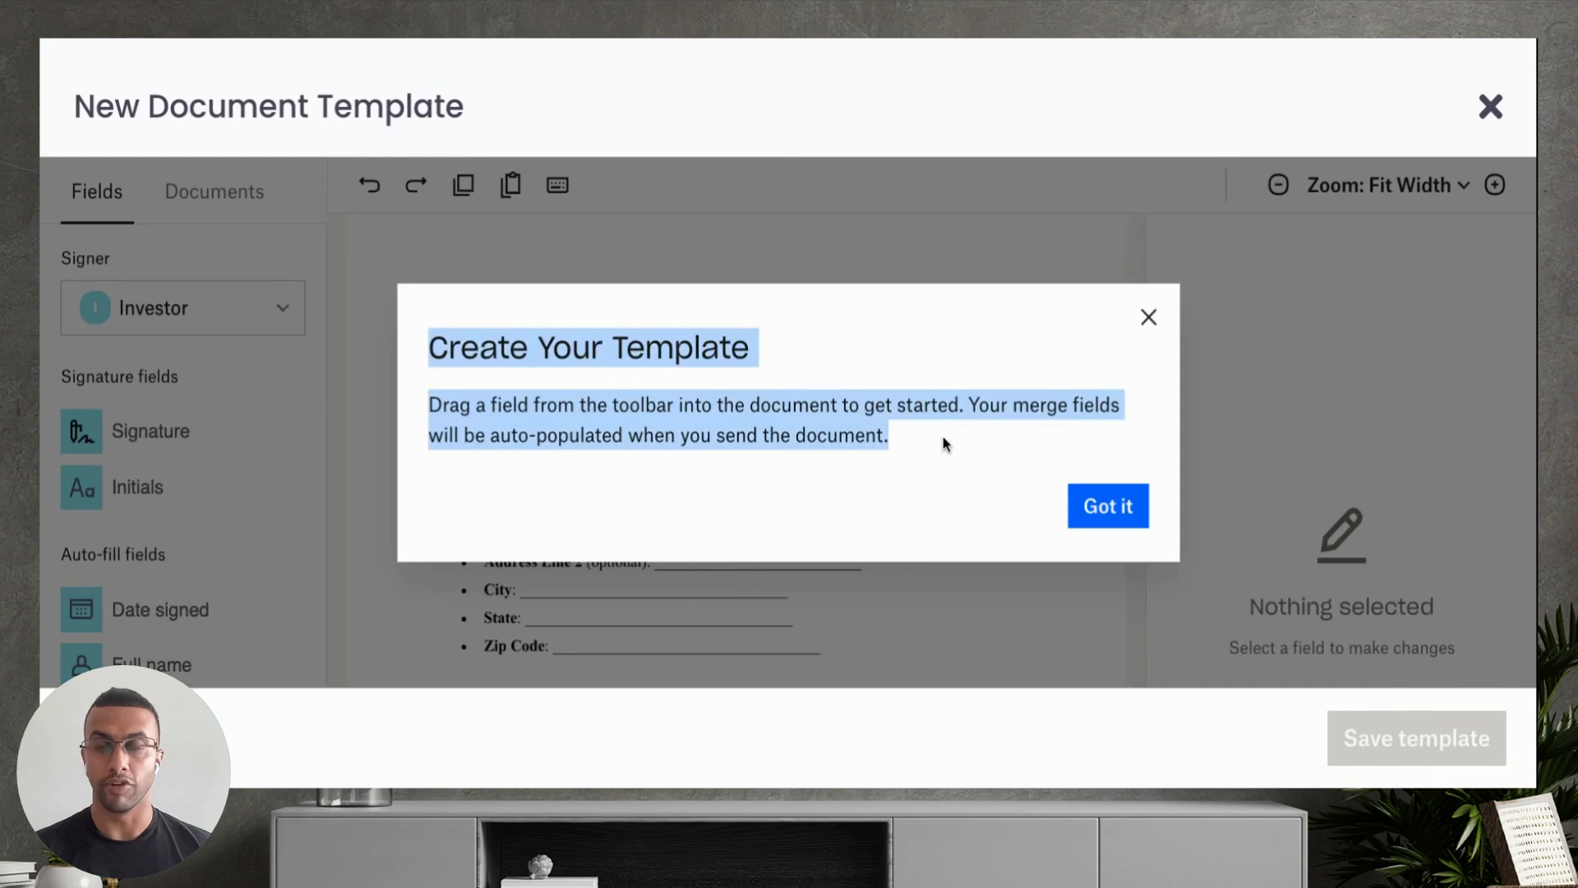
pyautogui.click(546, 444)
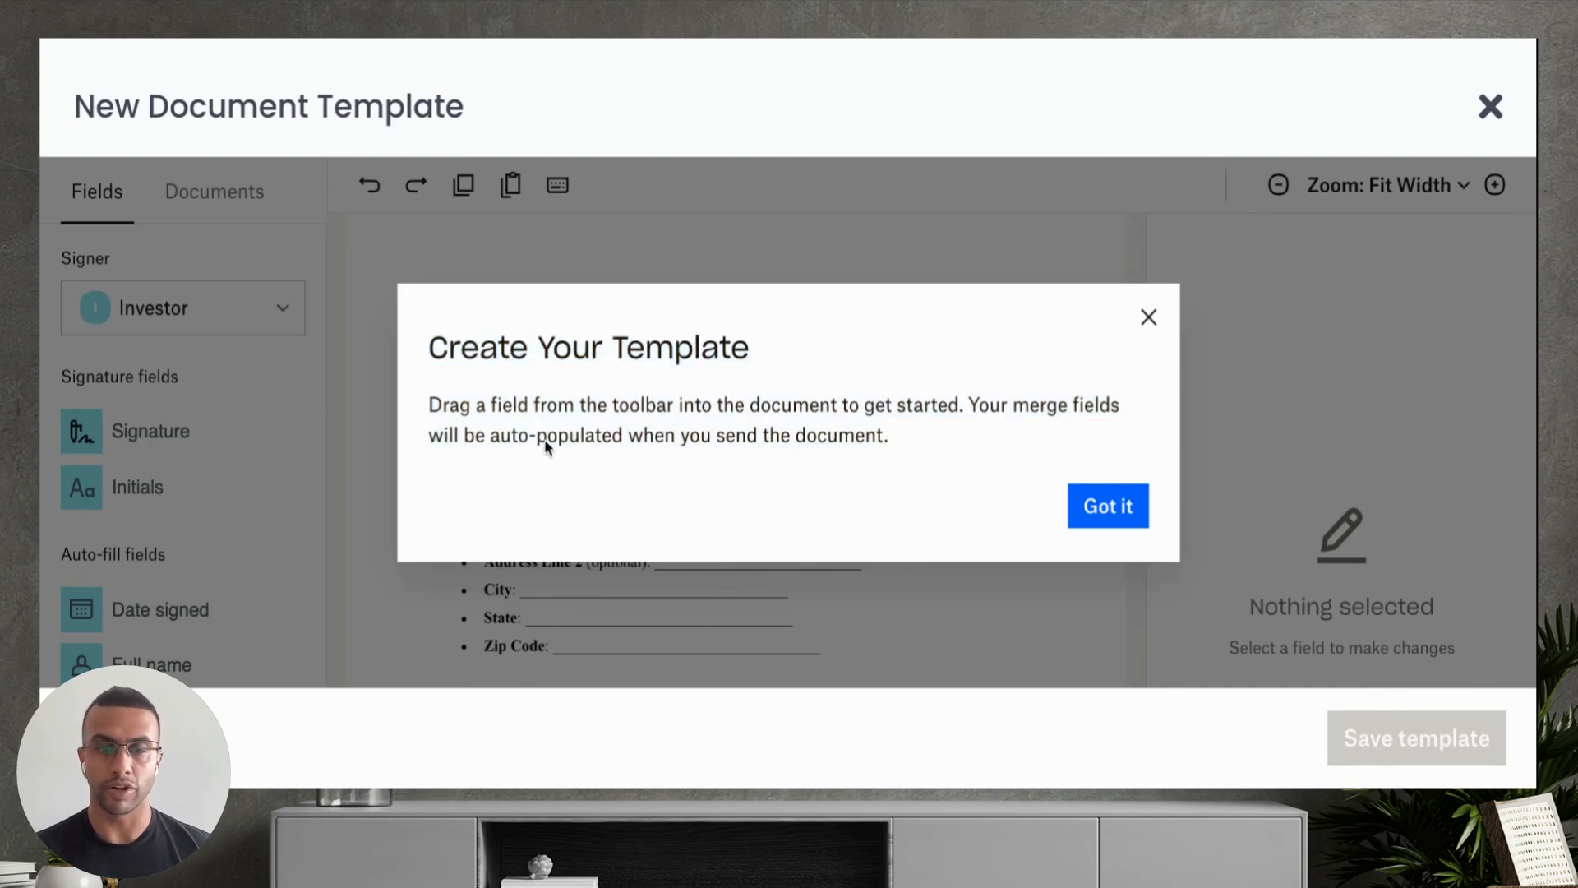
pyautogui.moveTo(485, 444); pyautogui.dragTo(877, 447)
pyautogui.click(930, 438)
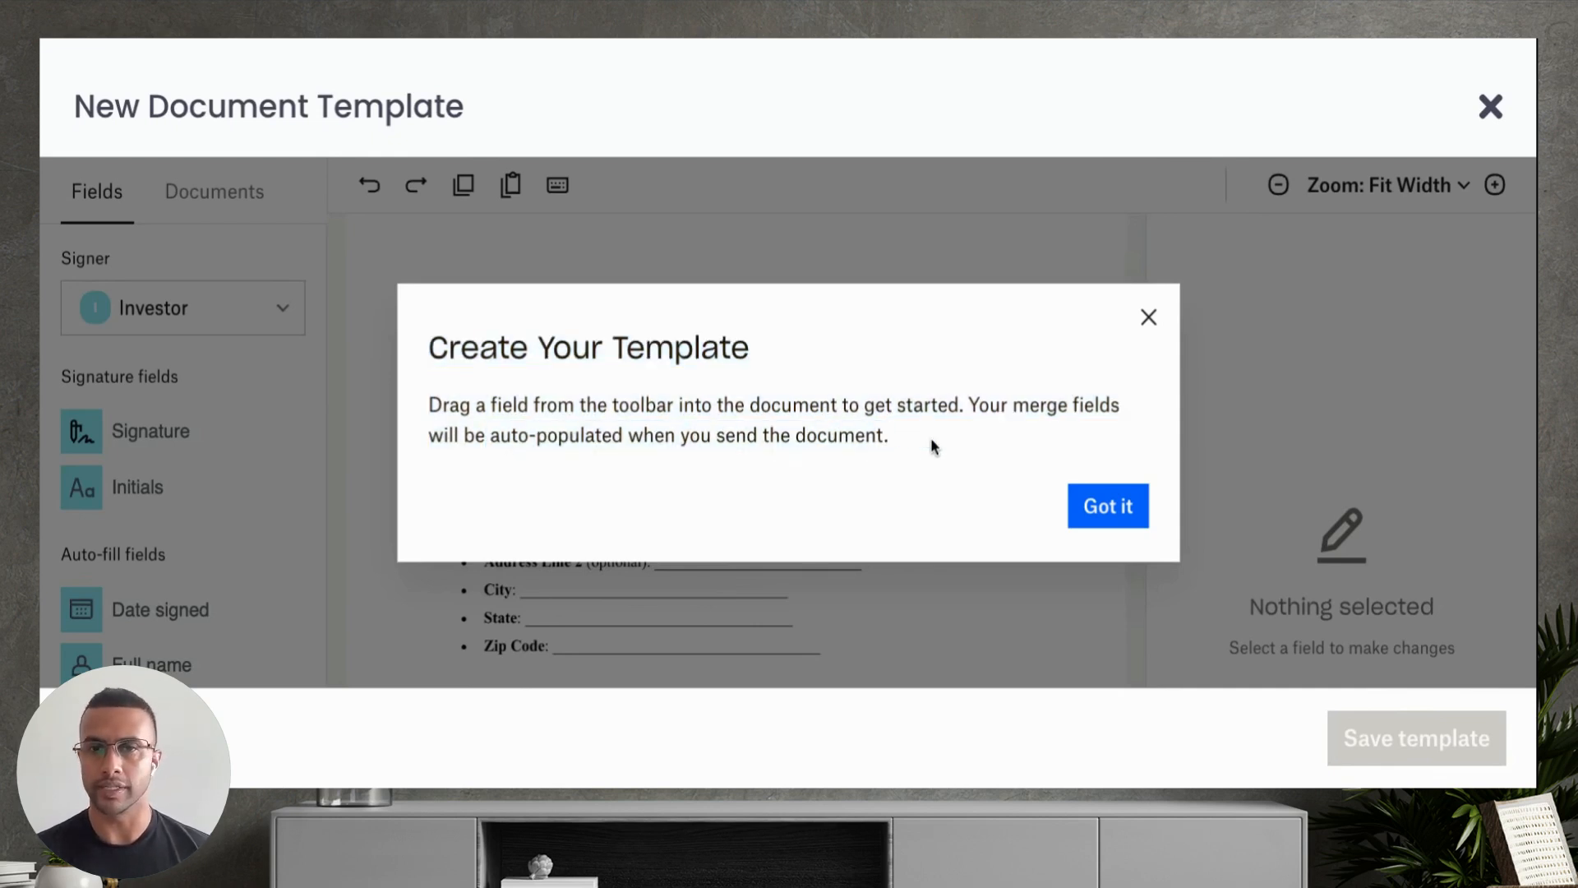
pyautogui.click(1102, 507)
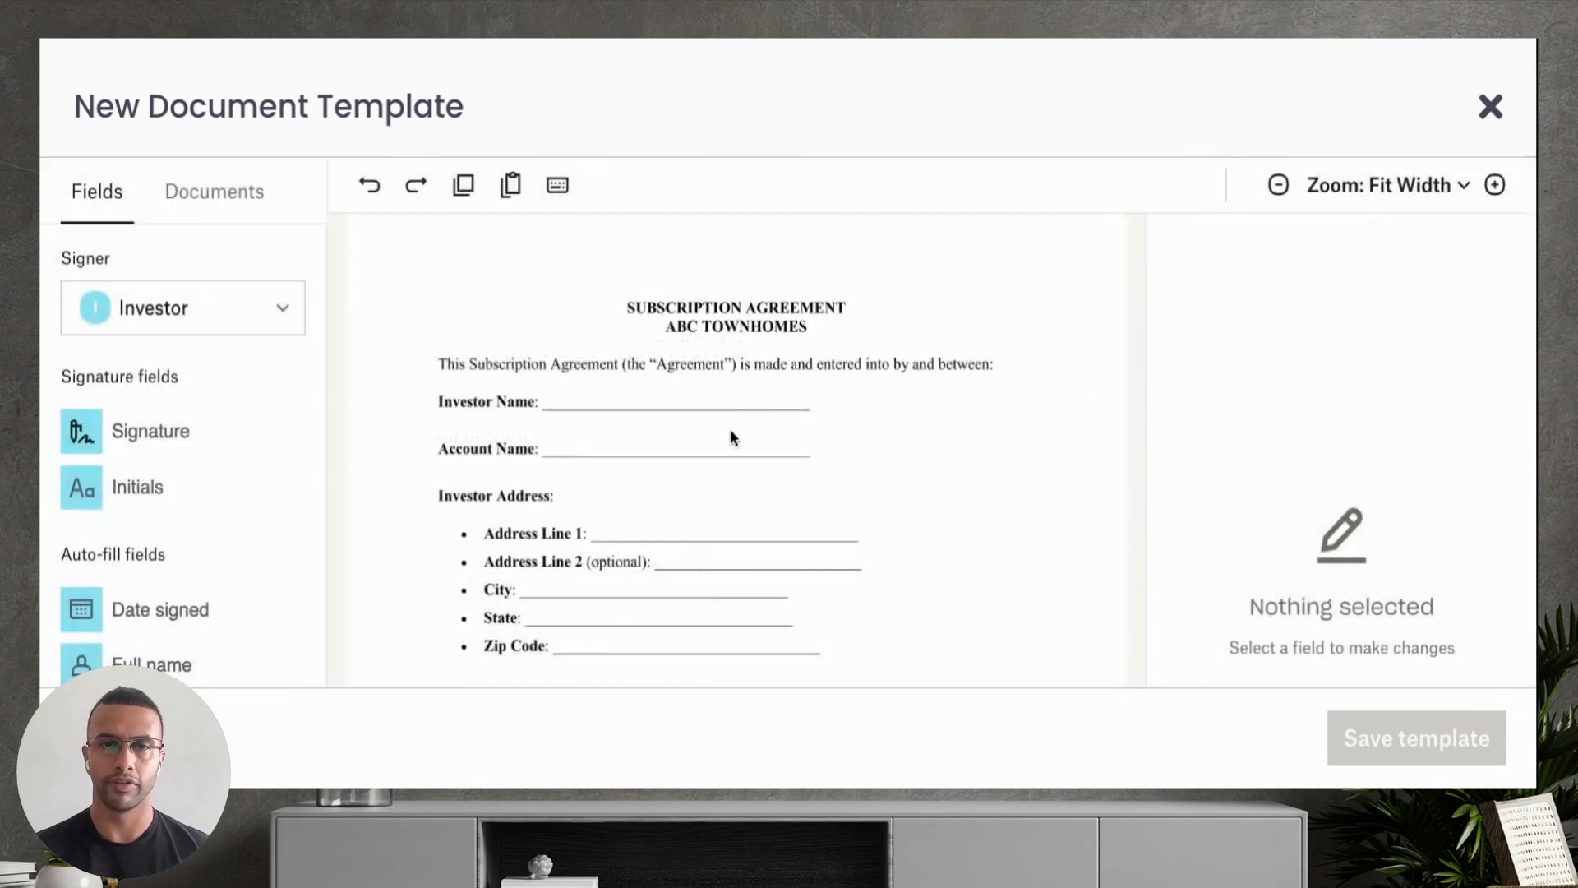
pyautogui.scroll(-10, 676, 433)
pyautogui.scroll(8, 678, 435)
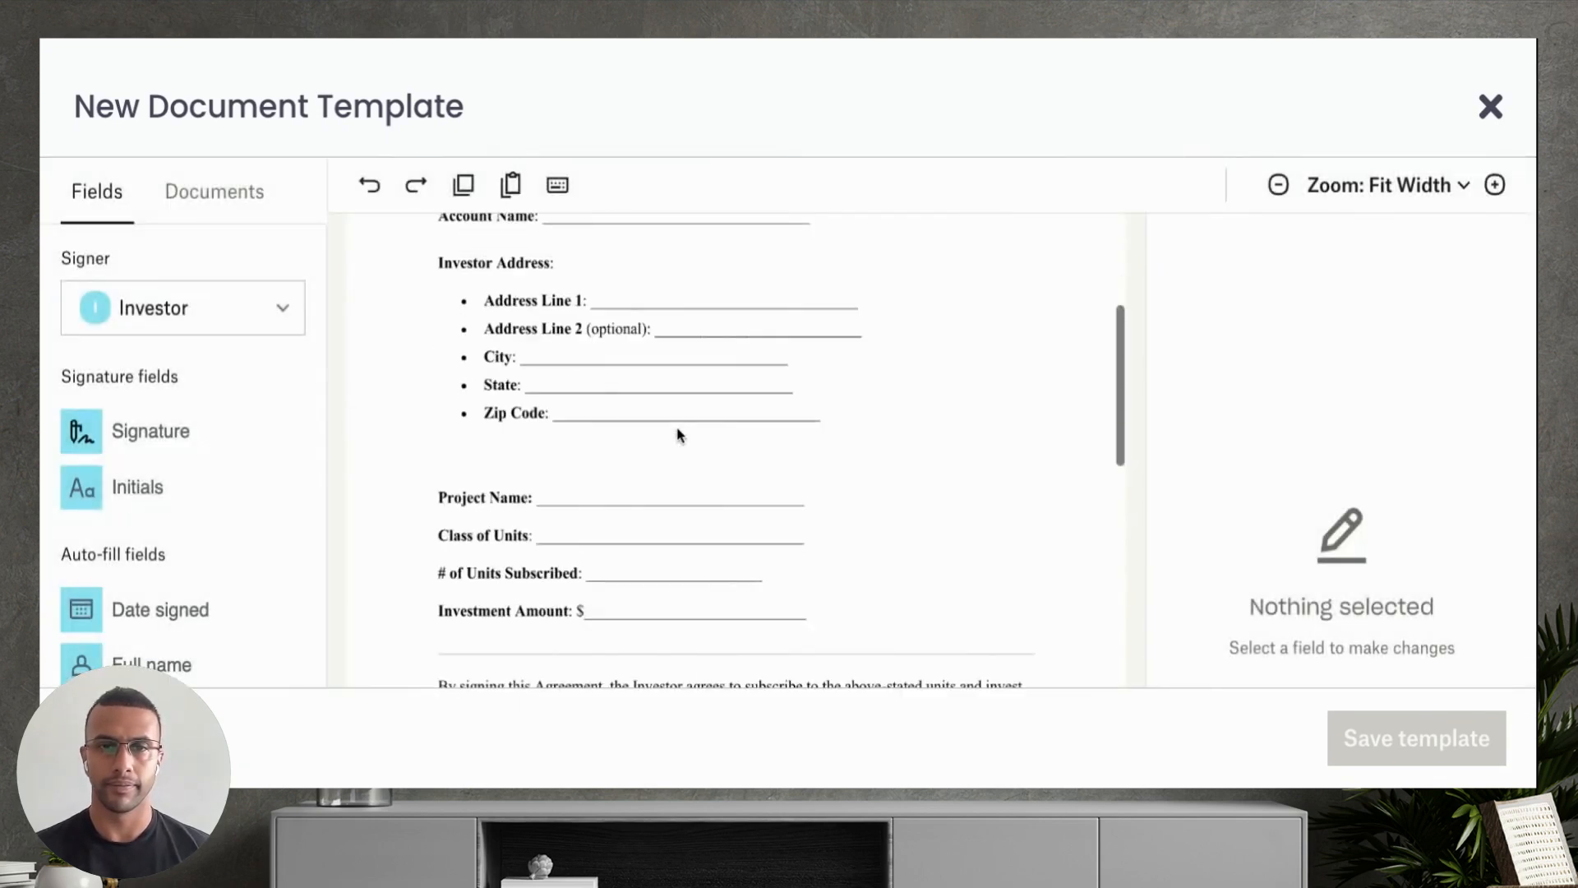
pyautogui.scroll(3, 679, 436)
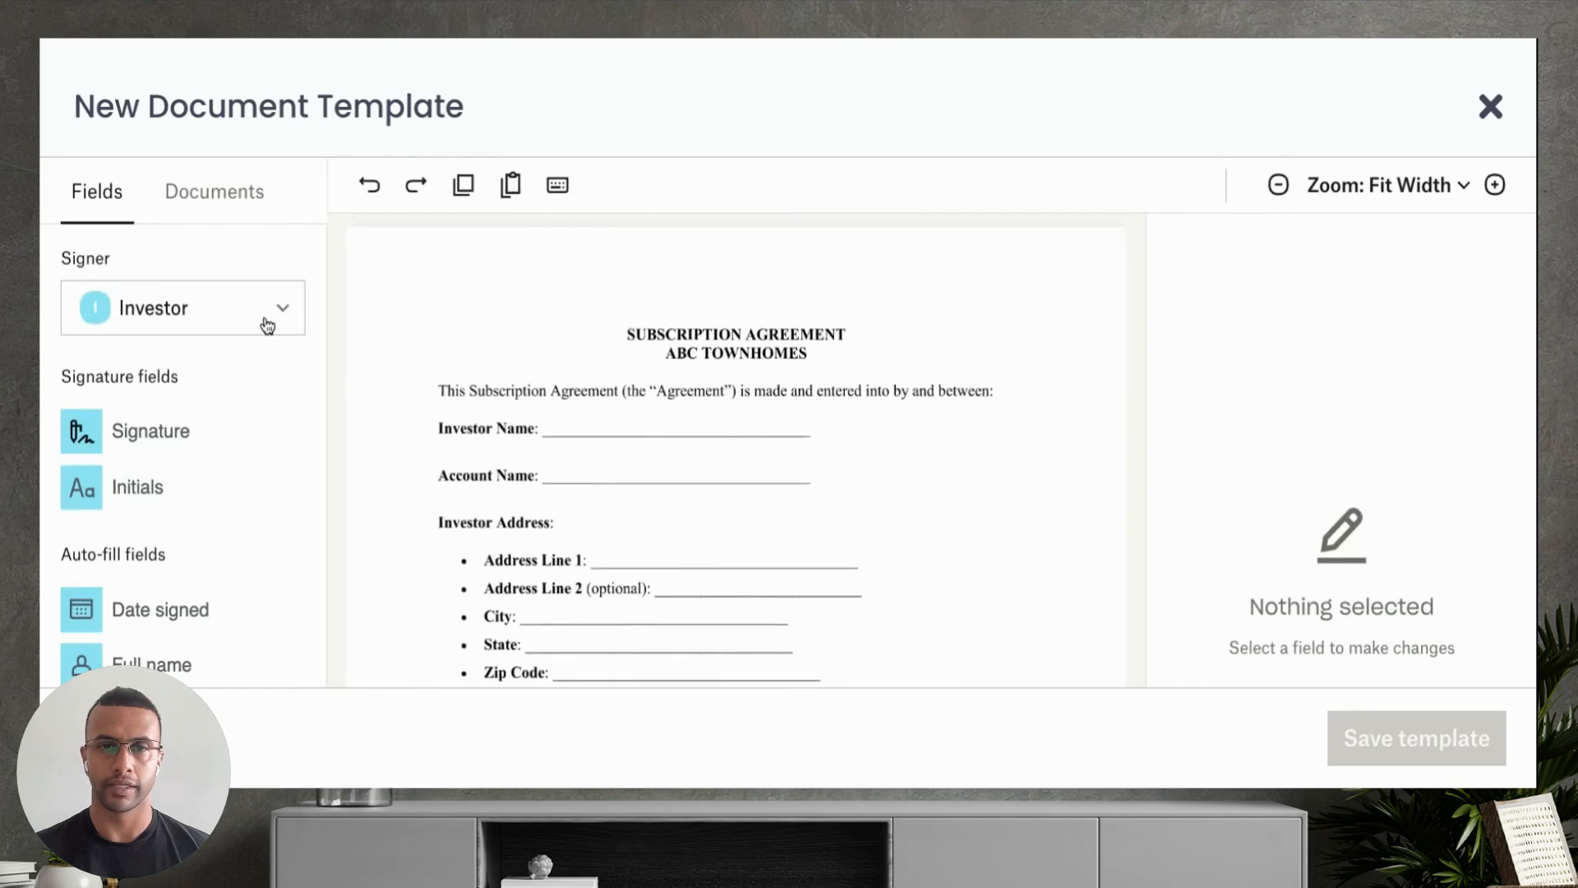
# Choose Sender as the signer and place a textbox on the Investor Name line of the subscription agreement
pyautogui.moveTo(288, 311); pyautogui.dragTo(137, 268)
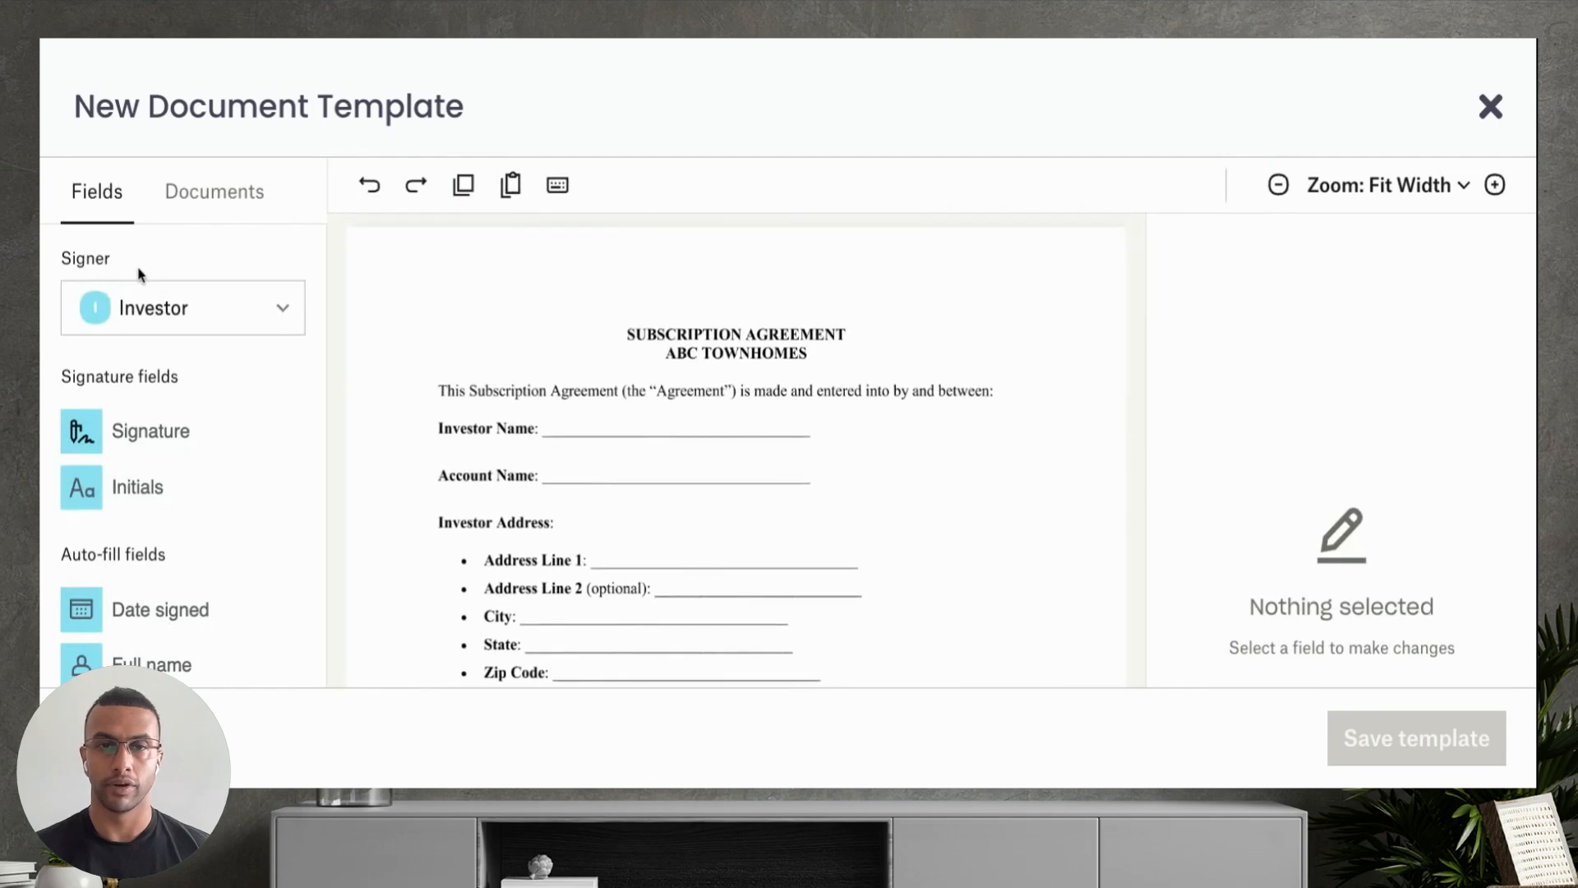
pyautogui.click(284, 314)
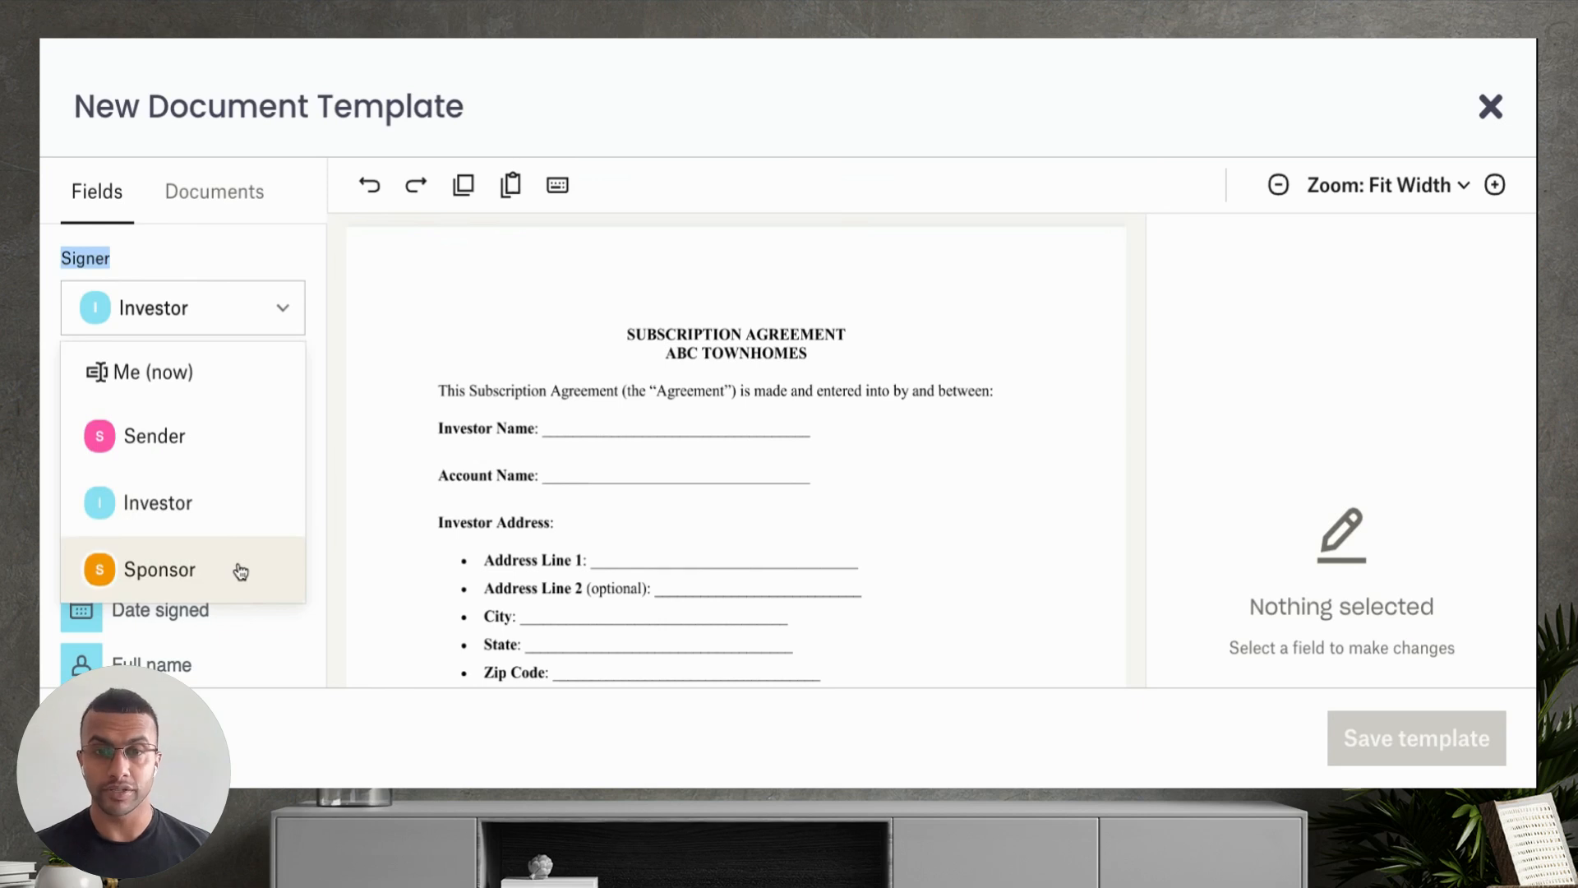
pyautogui.click(238, 444)
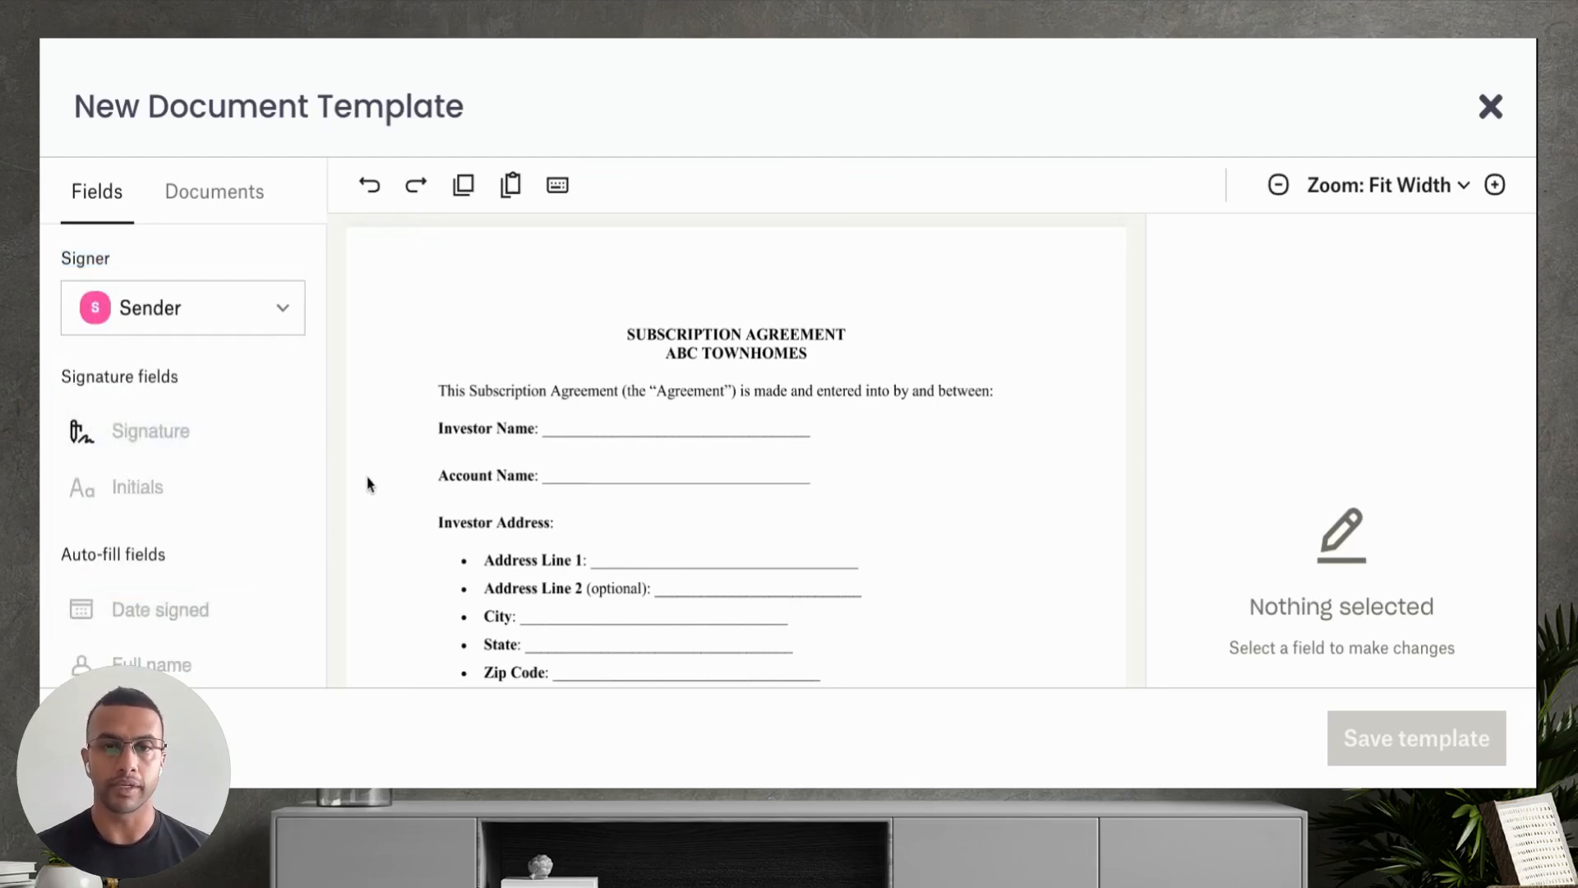
pyautogui.scroll(-2, 274, 517)
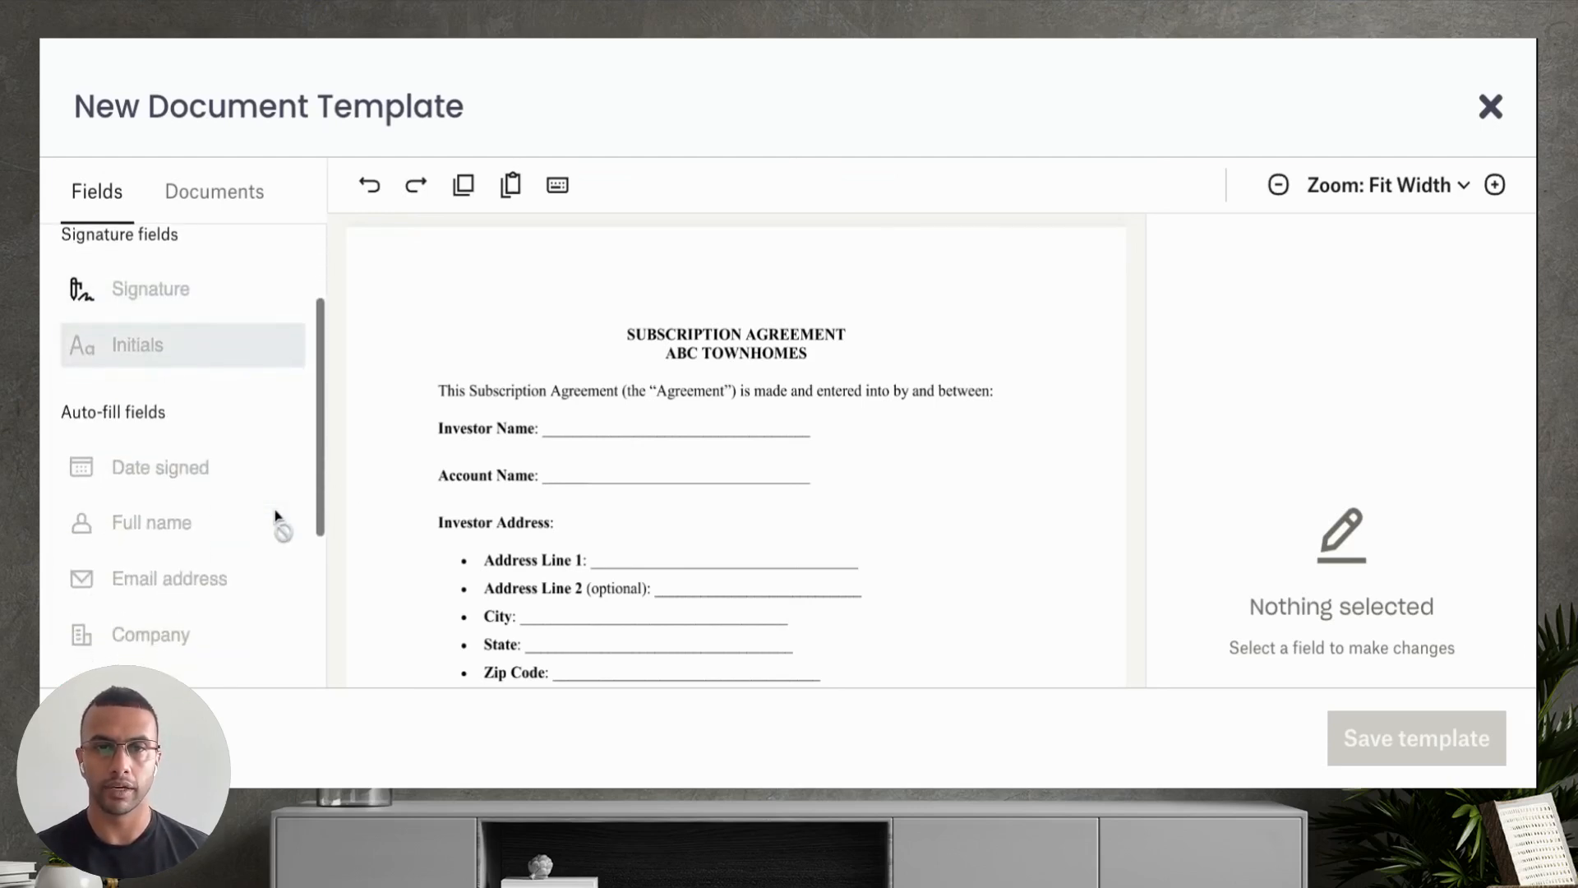
pyautogui.scroll(-3, 274, 518)
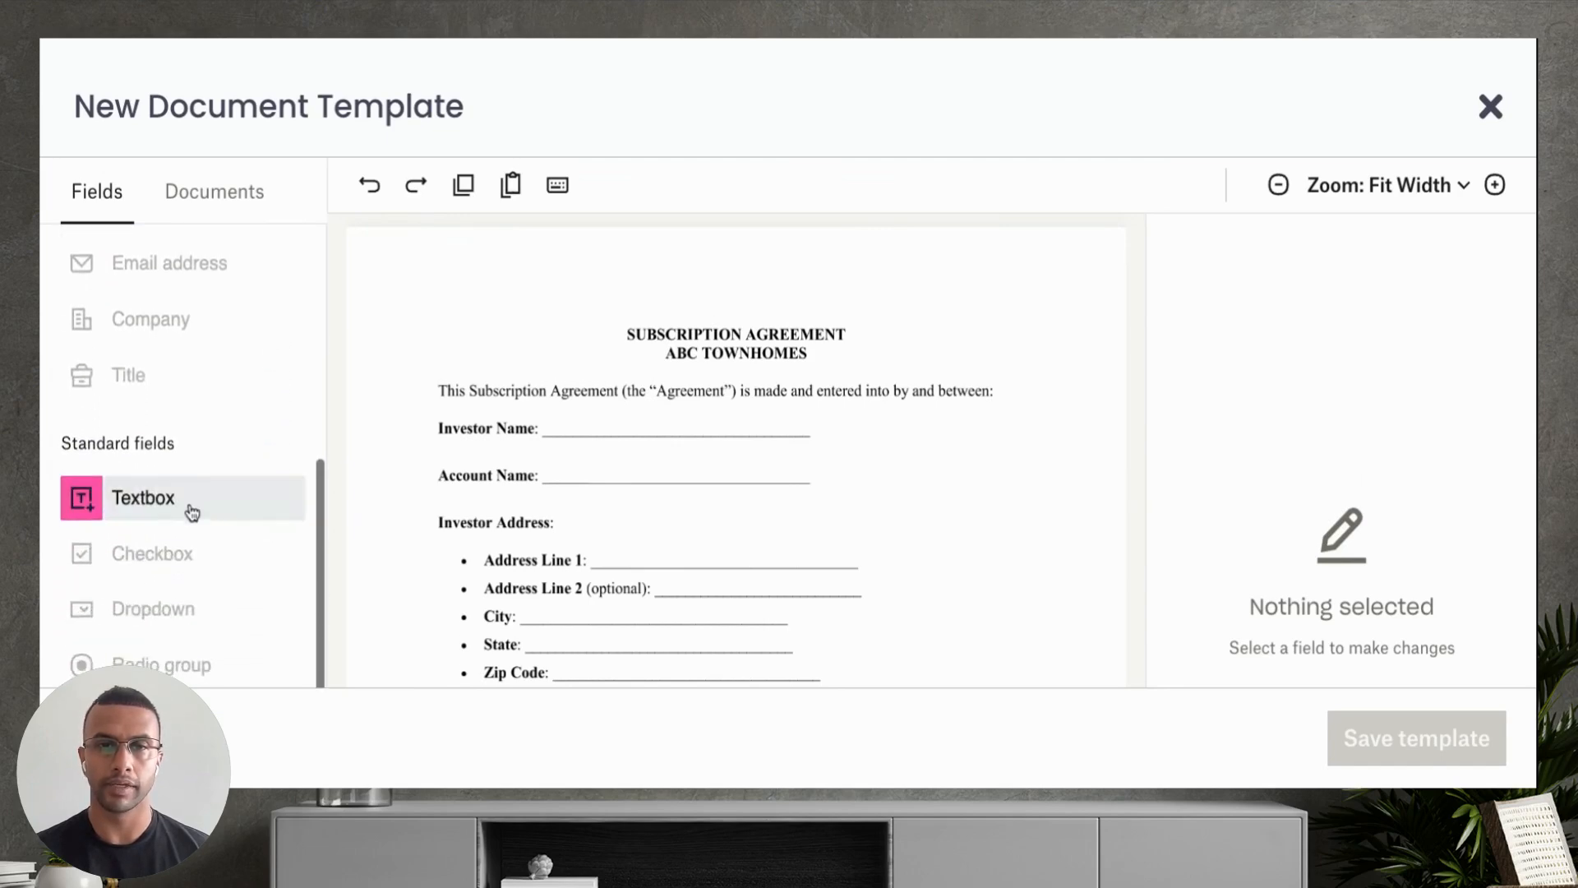
pyautogui.moveTo(194, 504); pyautogui.dragTo(801, 436)
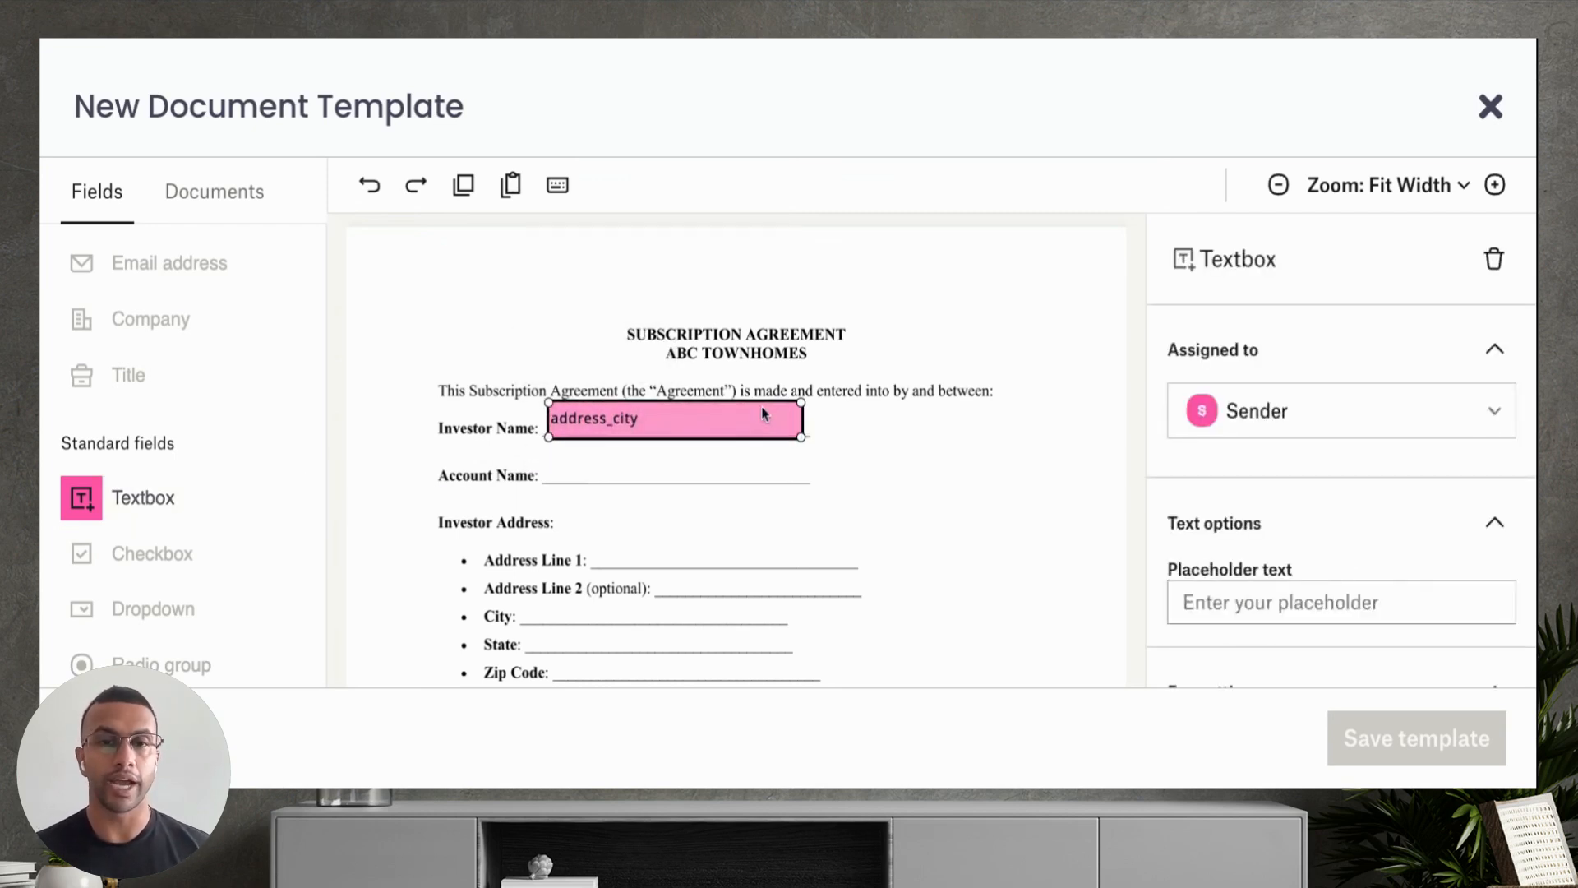
# Map the Investor Name textbox to the contact_full_name data field
pyautogui.scroll(-2, 1381, 536)
pyautogui.scroll(-3, 1380, 534)
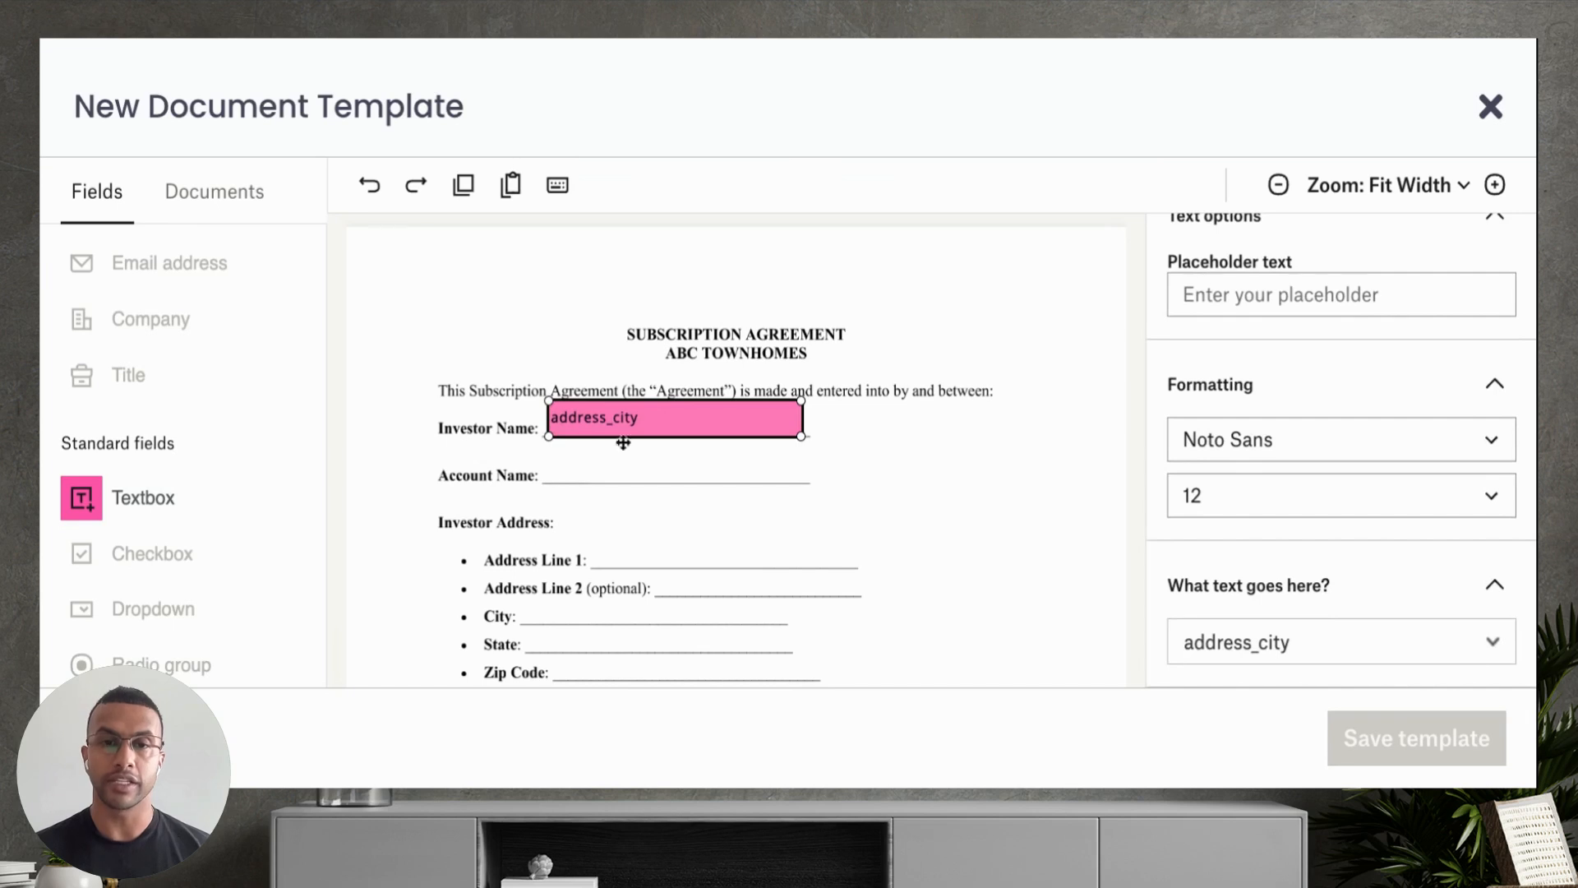
pyautogui.click(1354, 649)
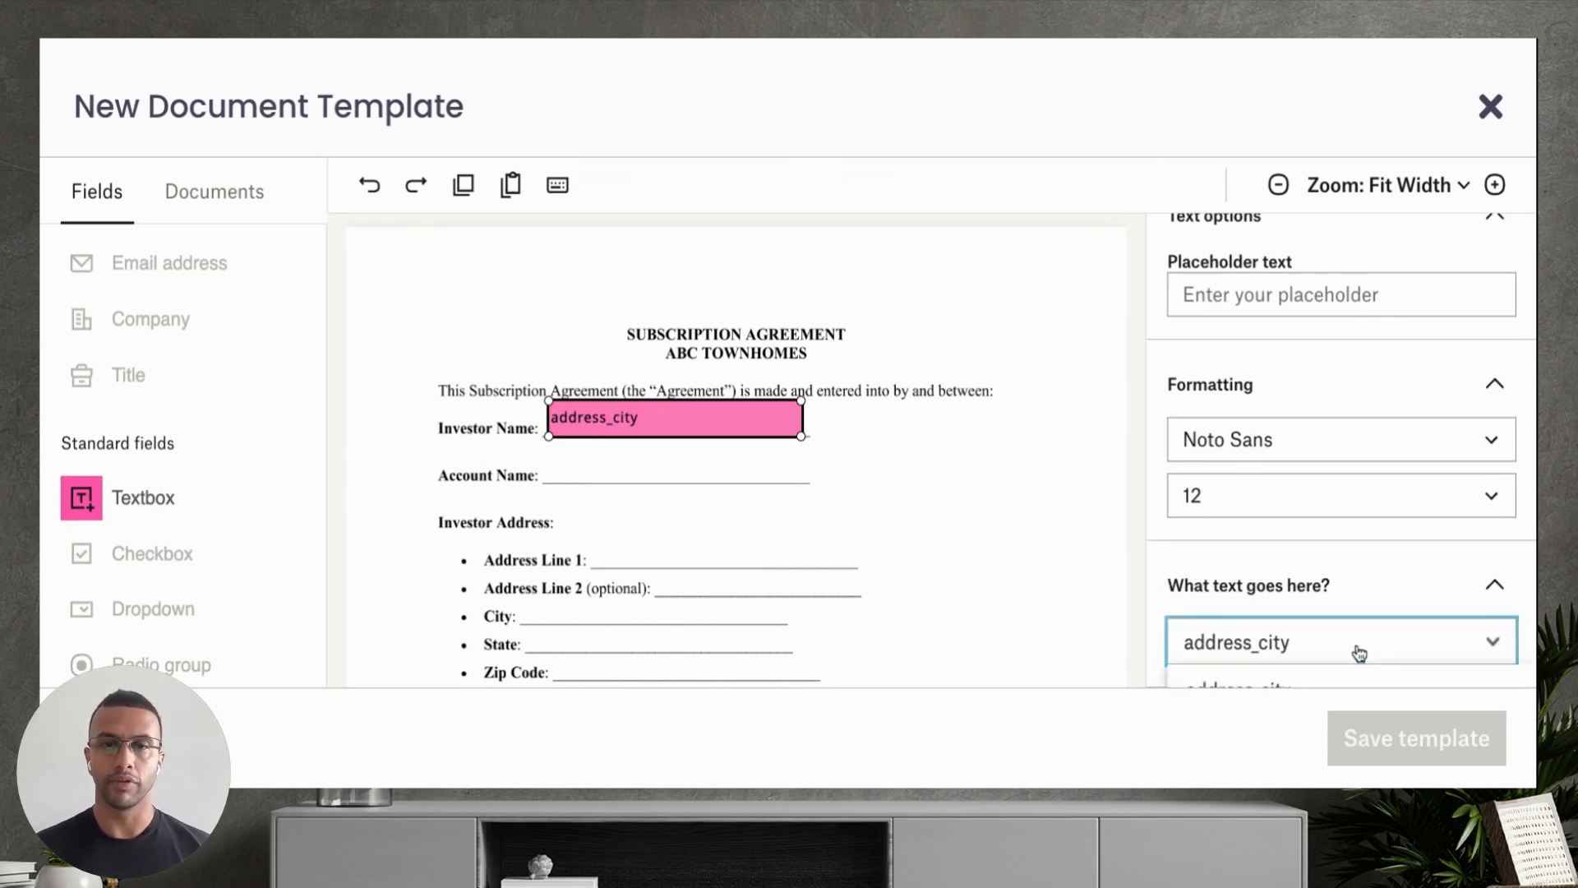
pyautogui.scroll(-10, 1360, 642)
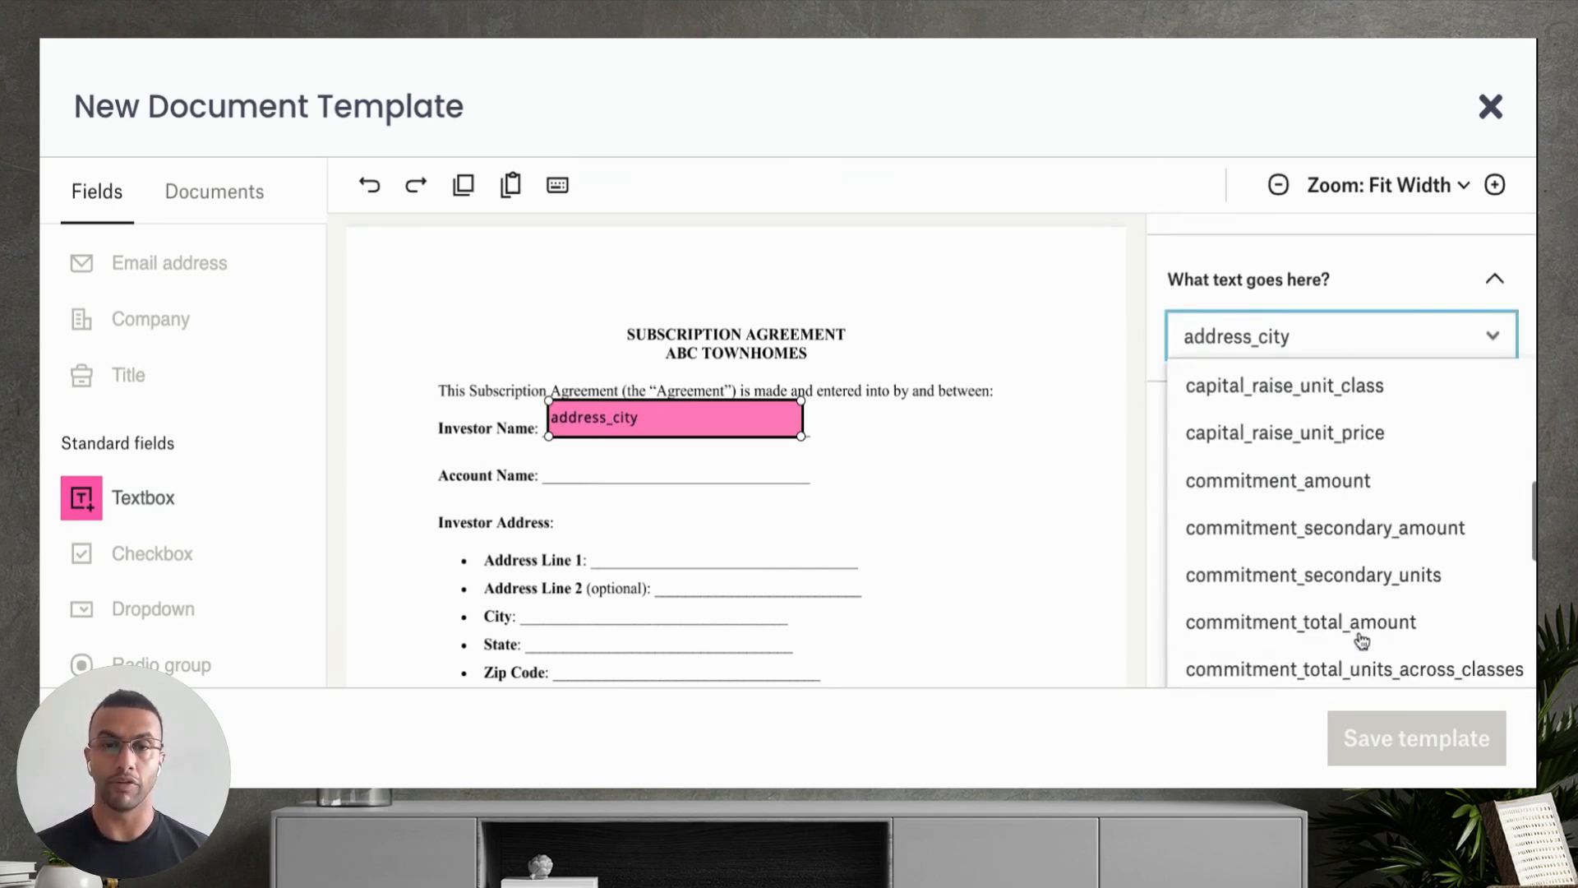
pyautogui.scroll(-2, 1362, 641)
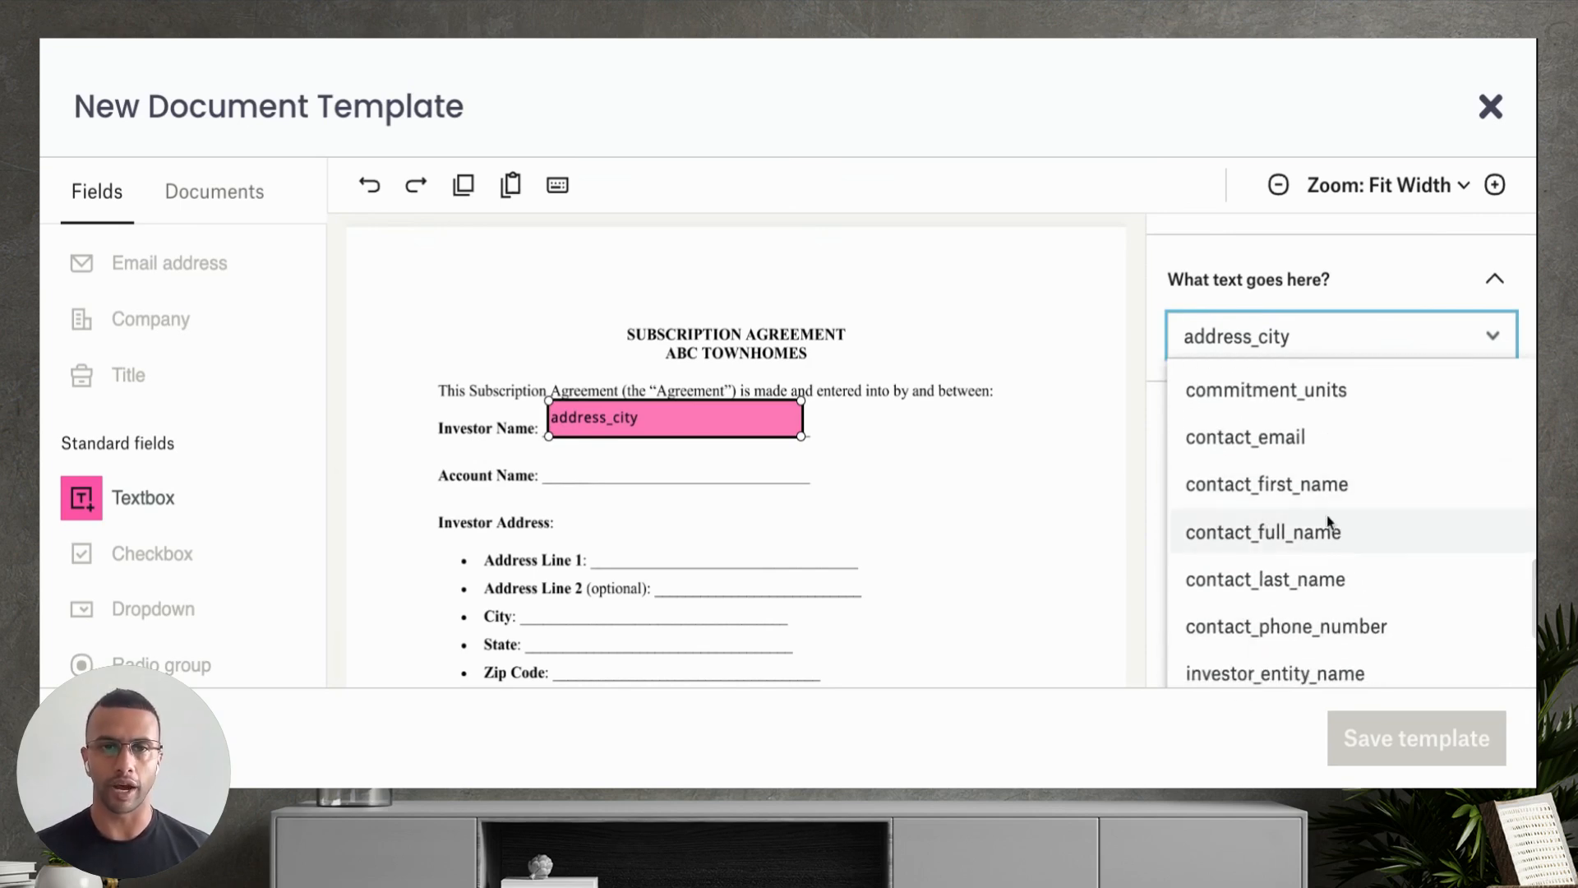
pyautogui.click(1333, 536)
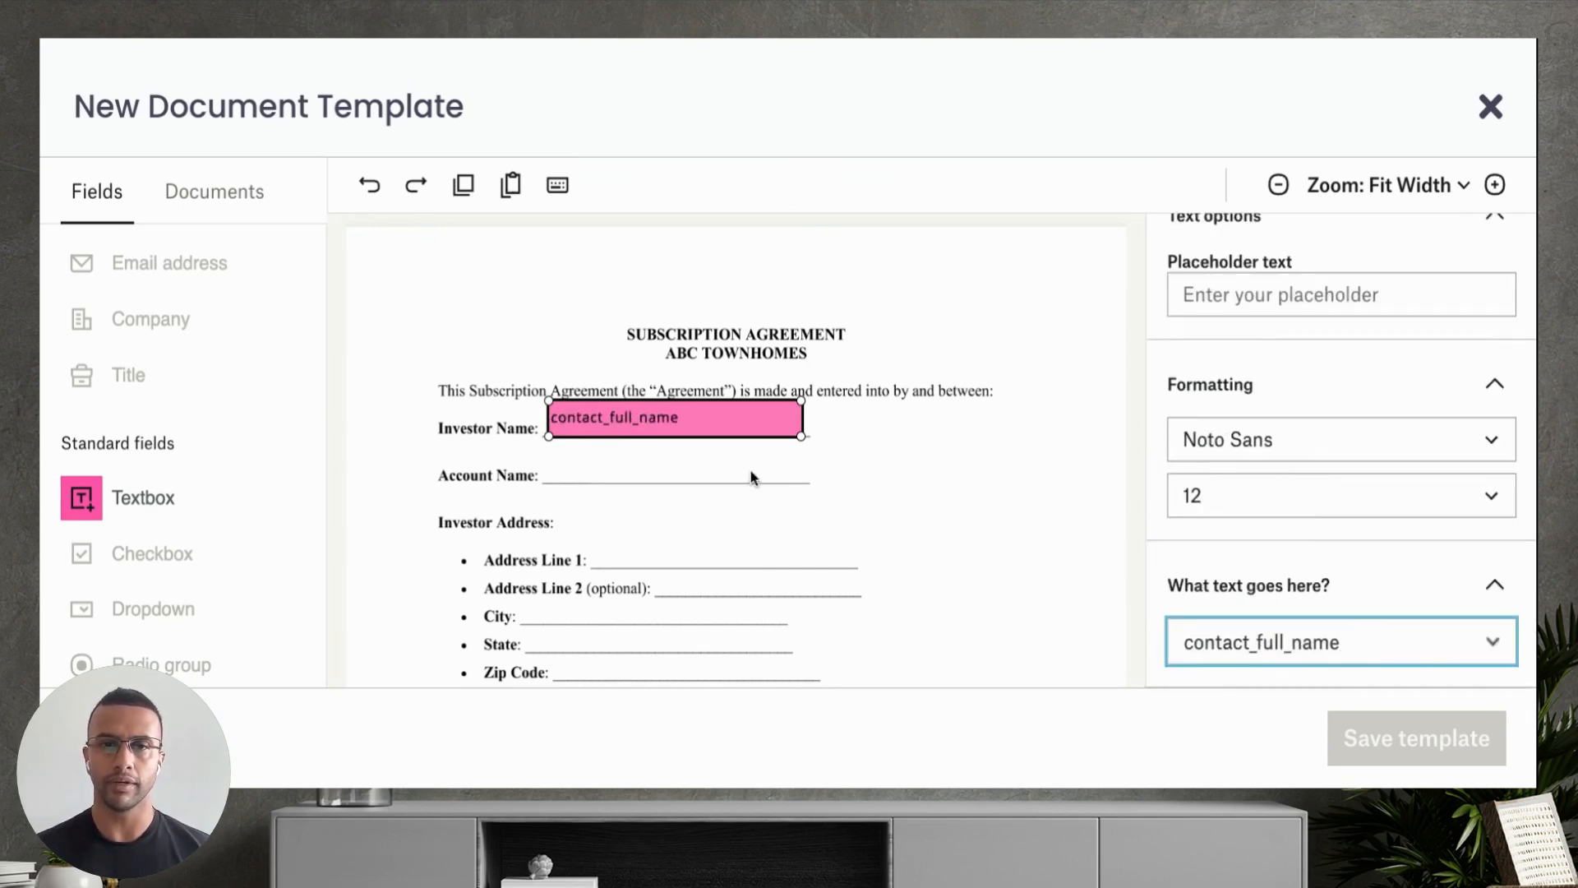
# Place another Sender textbox on the Account Name line
pyautogui.click(493, 473)
pyautogui.click(149, 487)
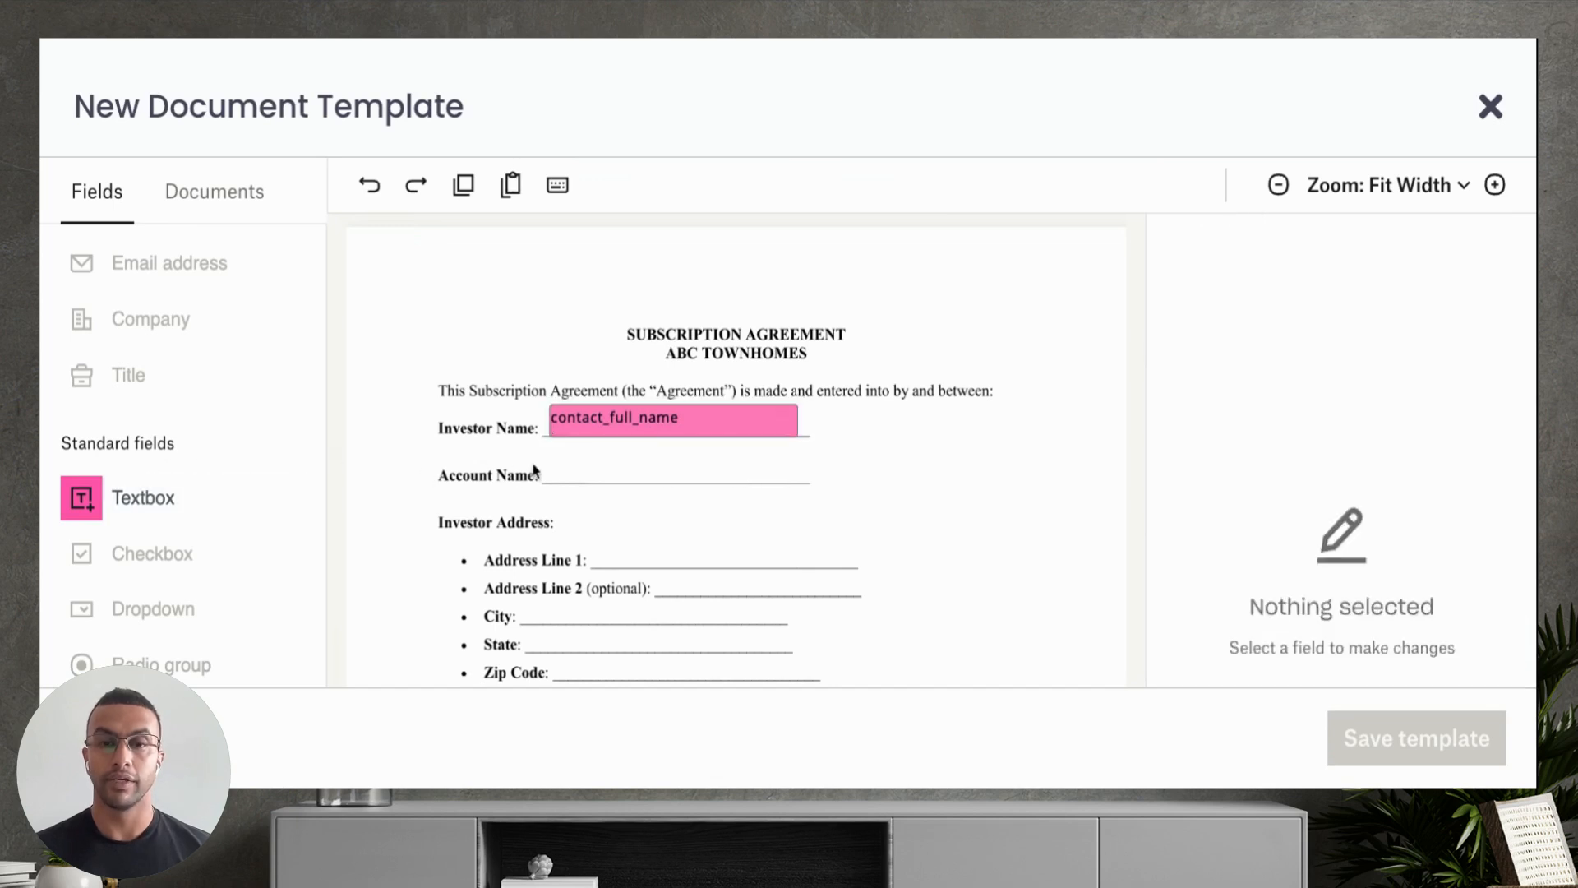
pyautogui.click(713, 454)
pyautogui.moveTo(809, 468); pyautogui.dragTo(659, 465)
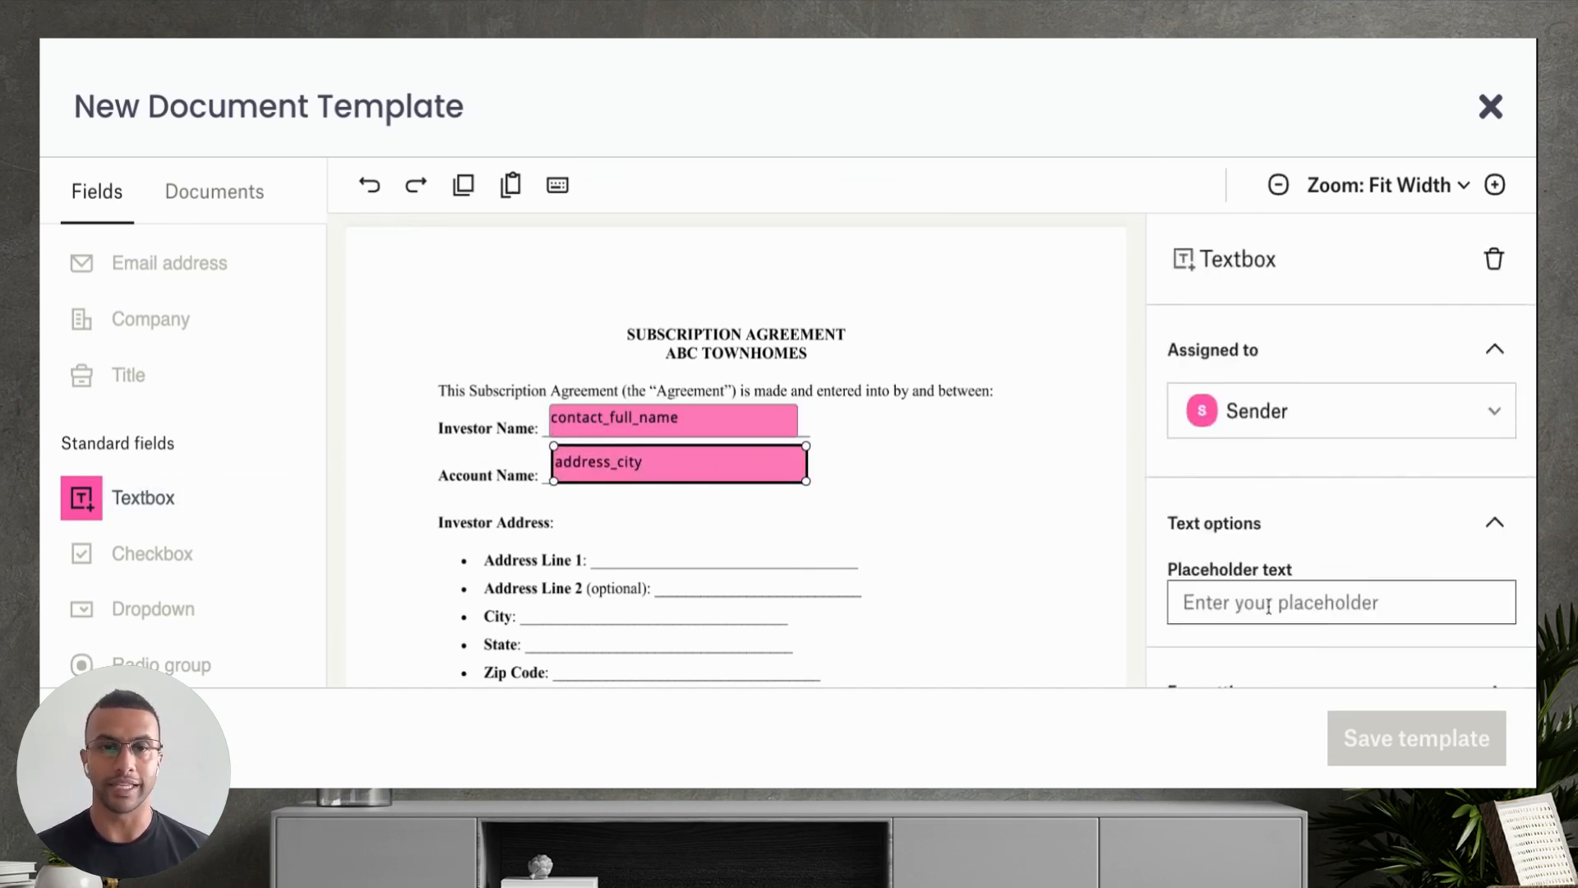
# Map the Account Name textbox to the investor_entity_name data field and deselect it
pyautogui.scroll(-4, 1270, 604)
pyautogui.click(1307, 642)
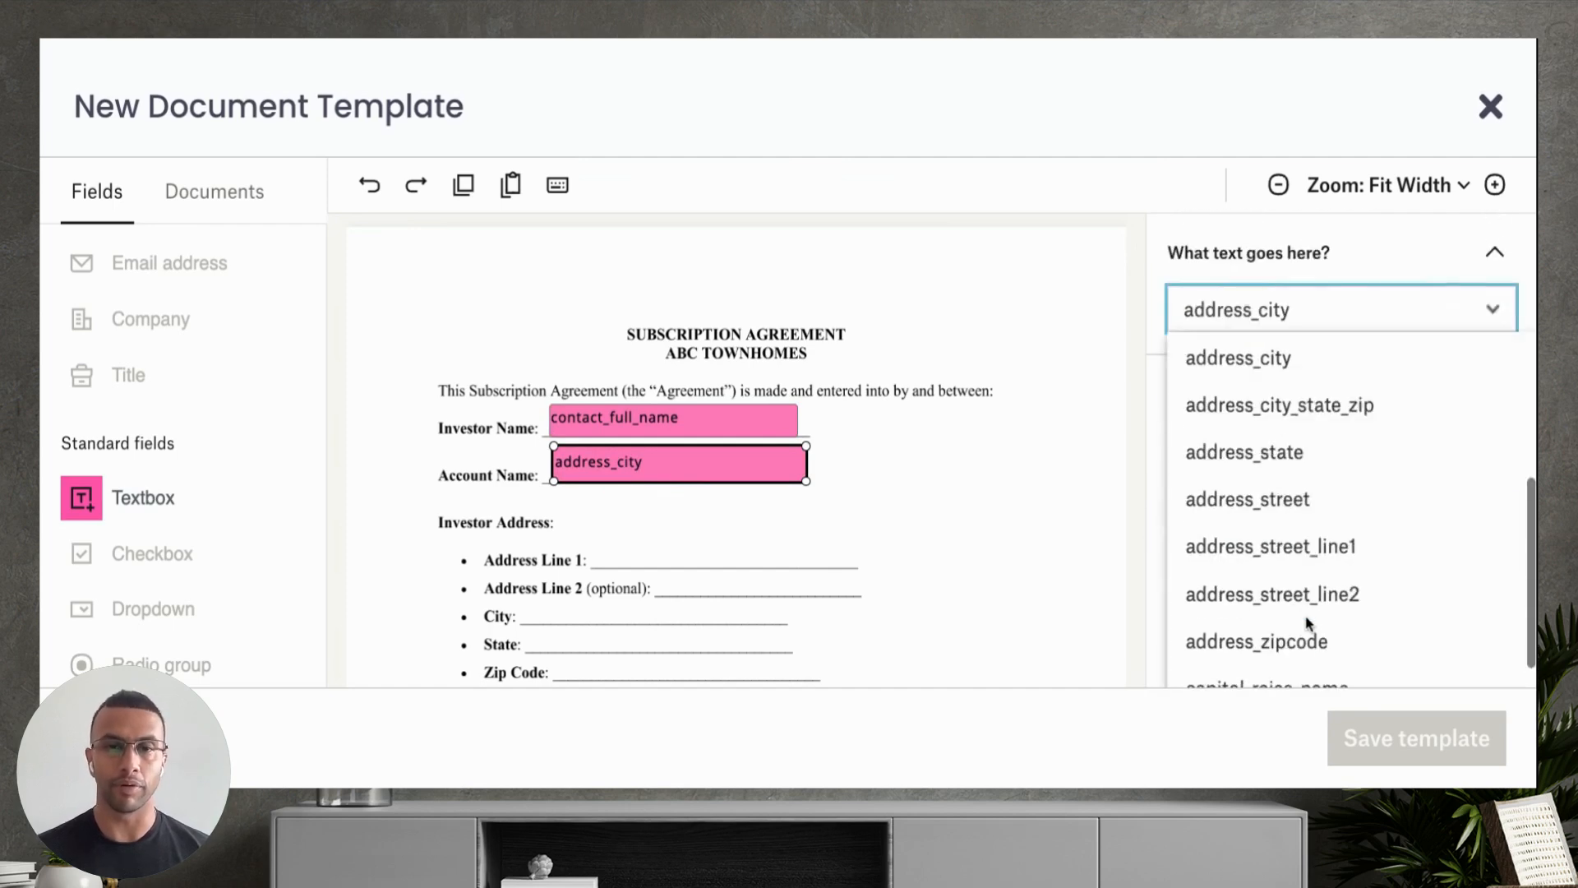
pyautogui.scroll(-5, 1311, 595)
pyautogui.scroll(-2, 1311, 599)
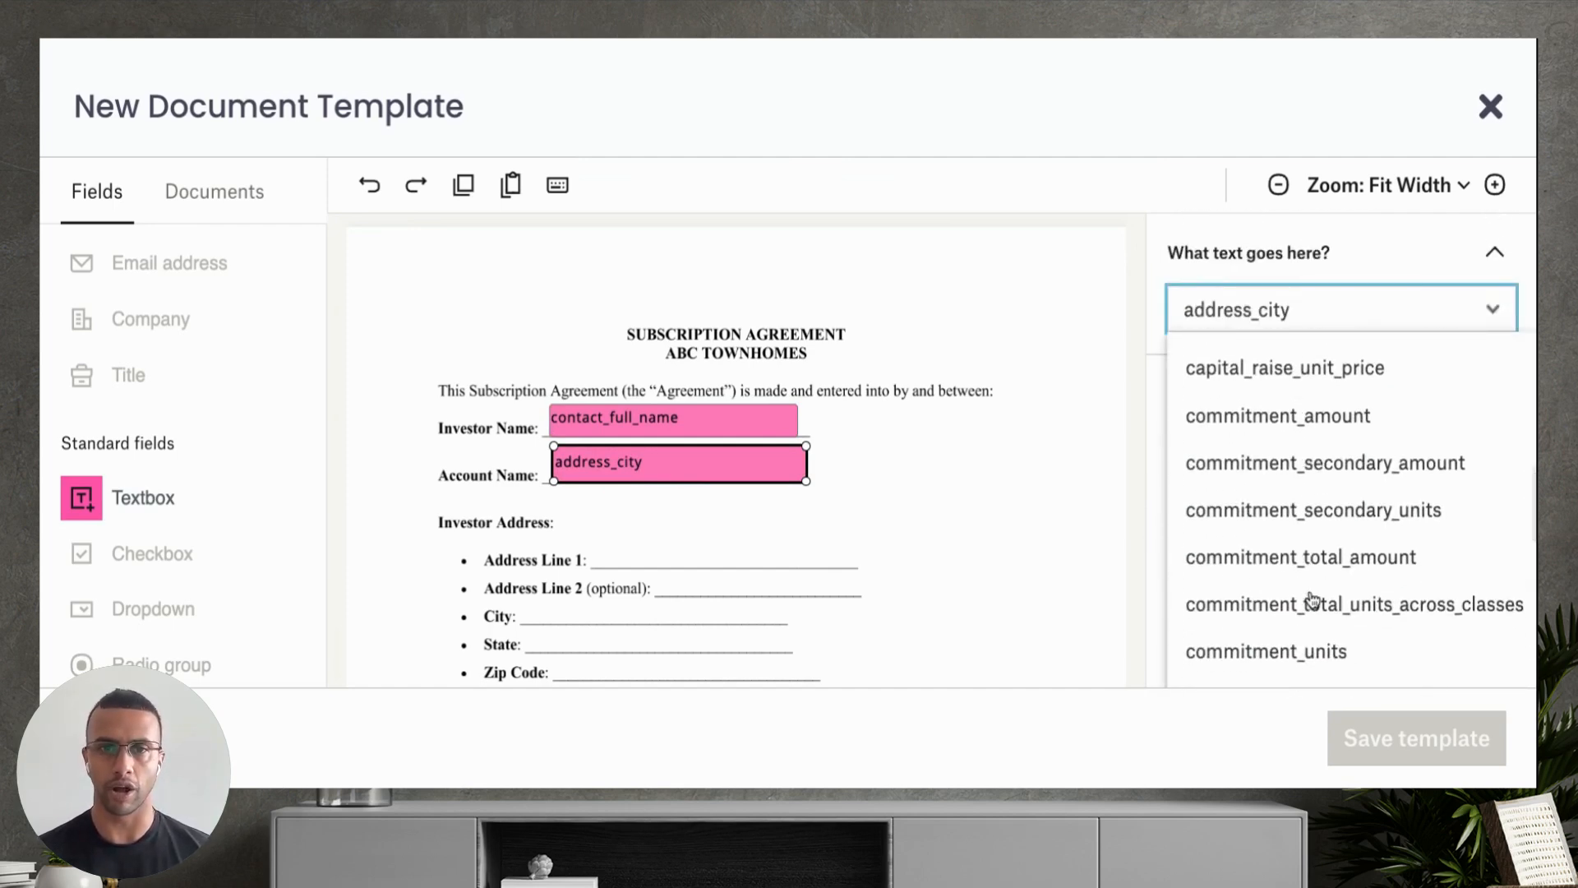
pyautogui.scroll(3, 1307, 599)
pyautogui.scroll(-4, 1307, 598)
pyautogui.scroll(-5, 1307, 575)
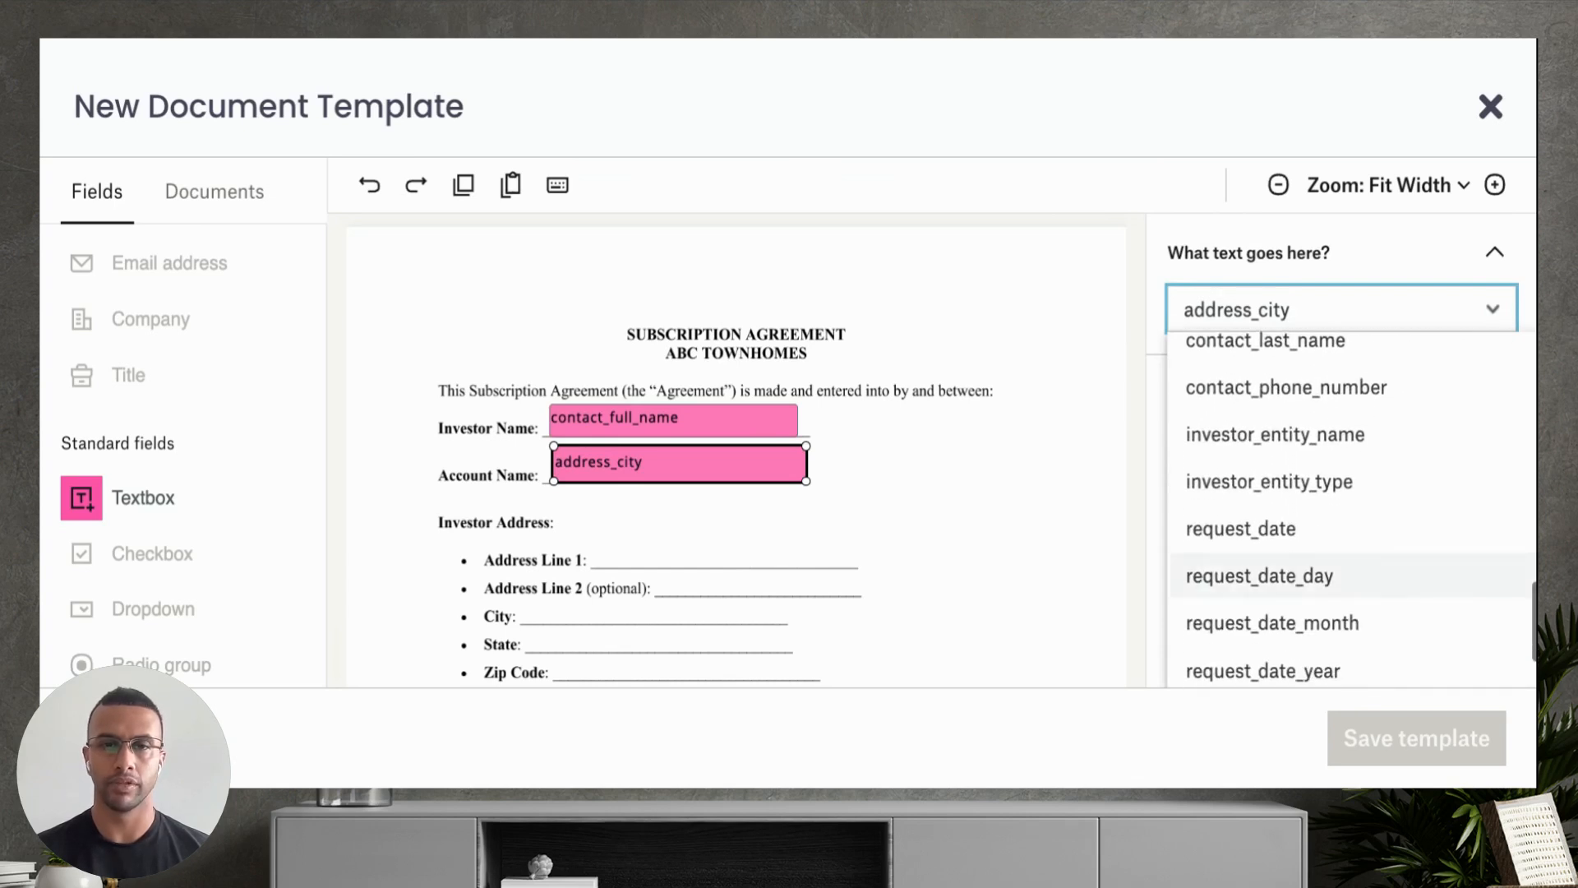
pyautogui.click(1298, 444)
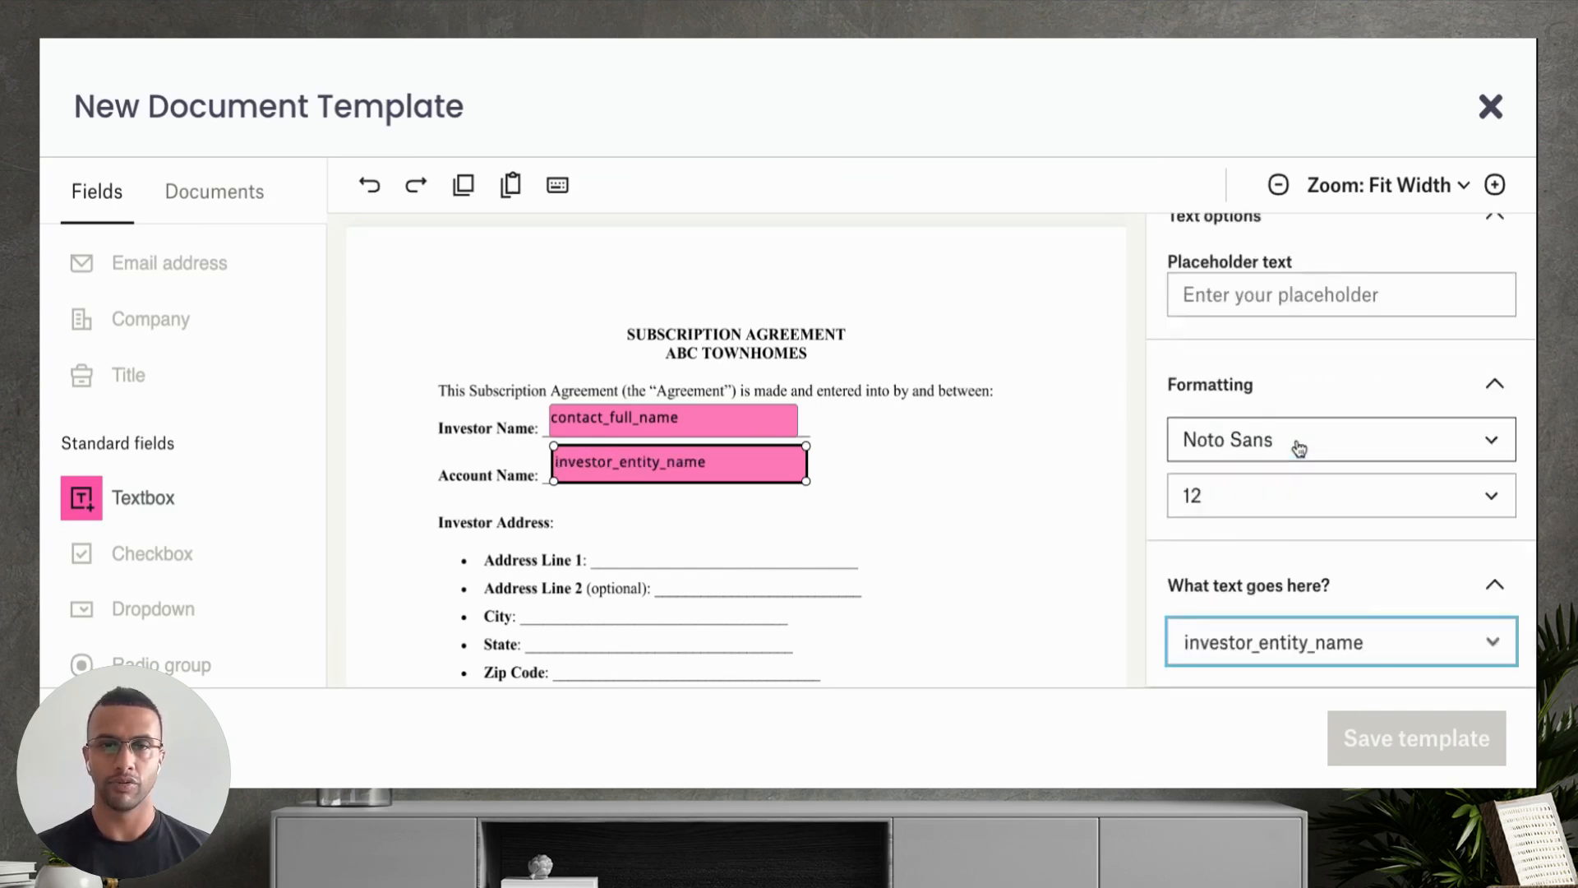
pyautogui.click(1021, 467)
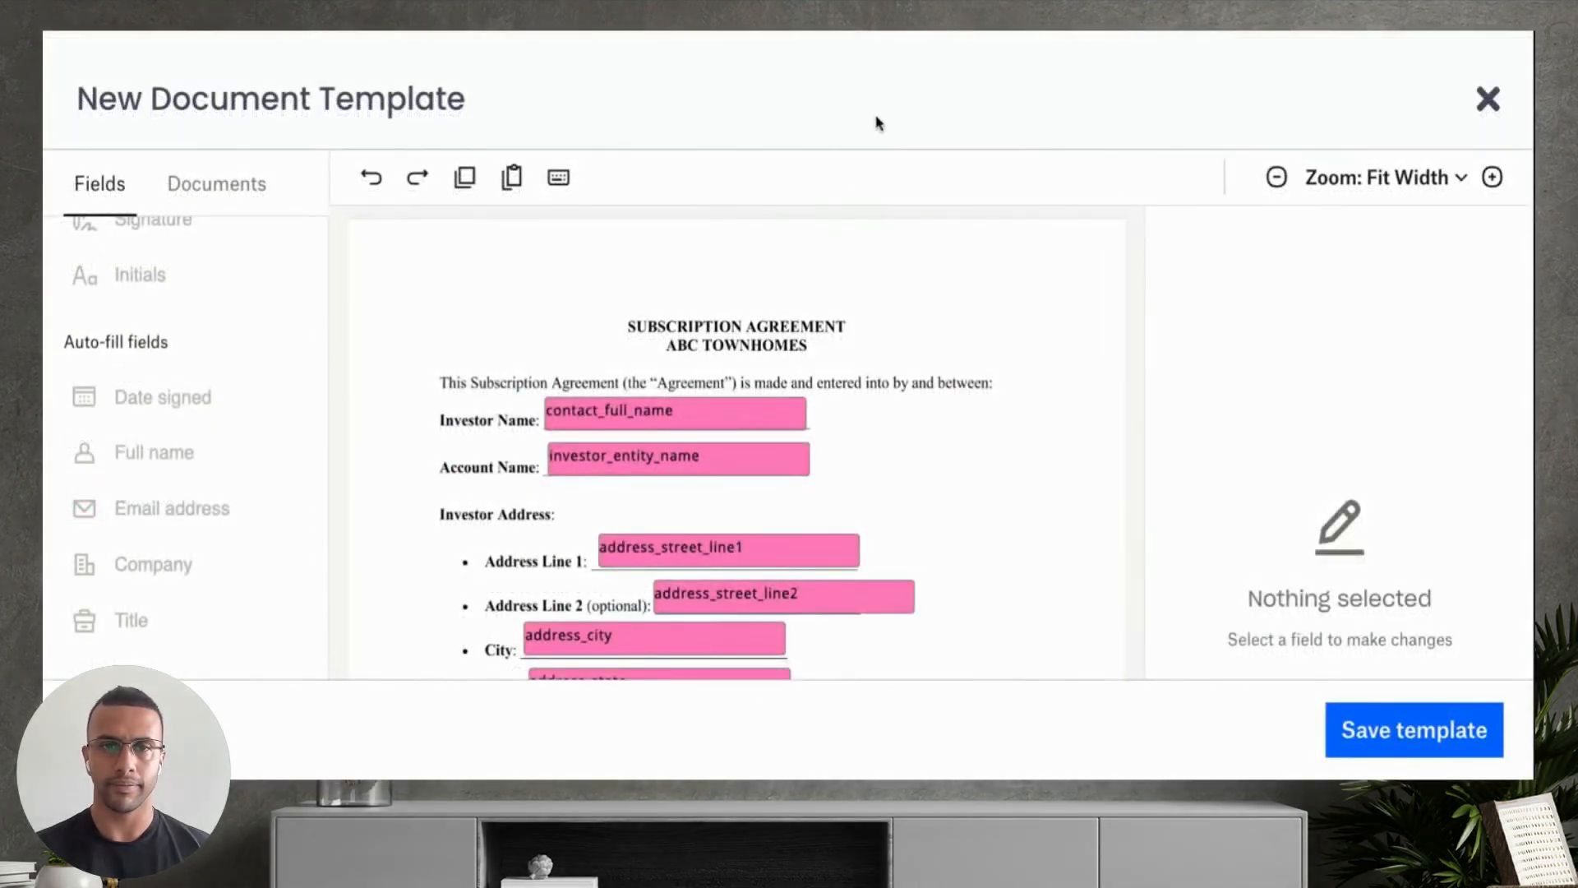
# Check the data and signature fields placed throughout the subscription agreement, and save the template
pyautogui.scroll(-1, 933, 404)
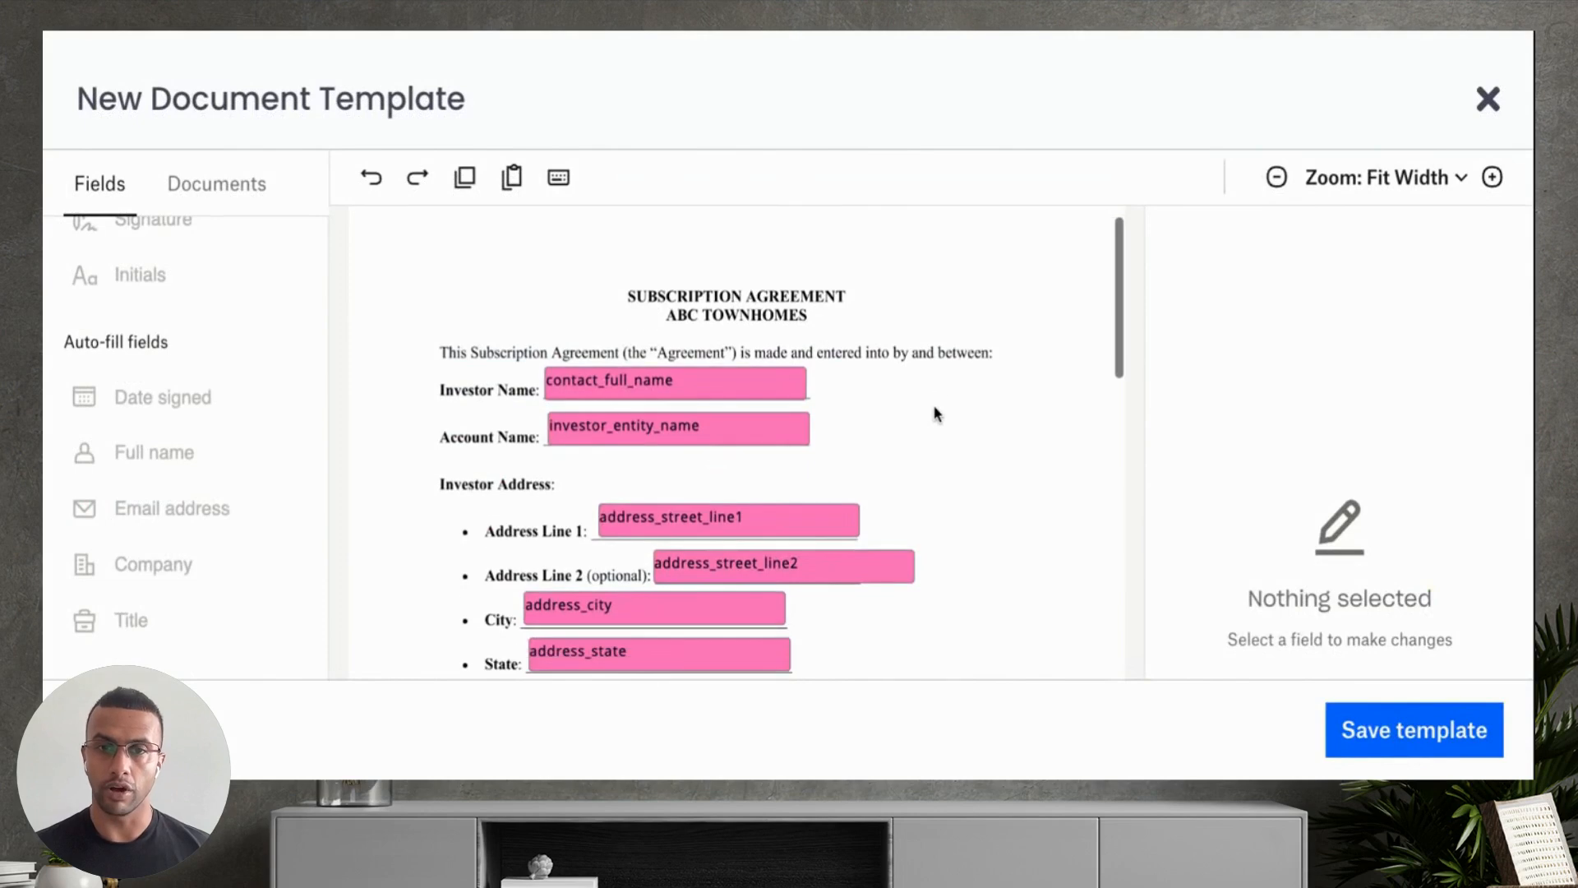
pyautogui.scroll(-7, 934, 404)
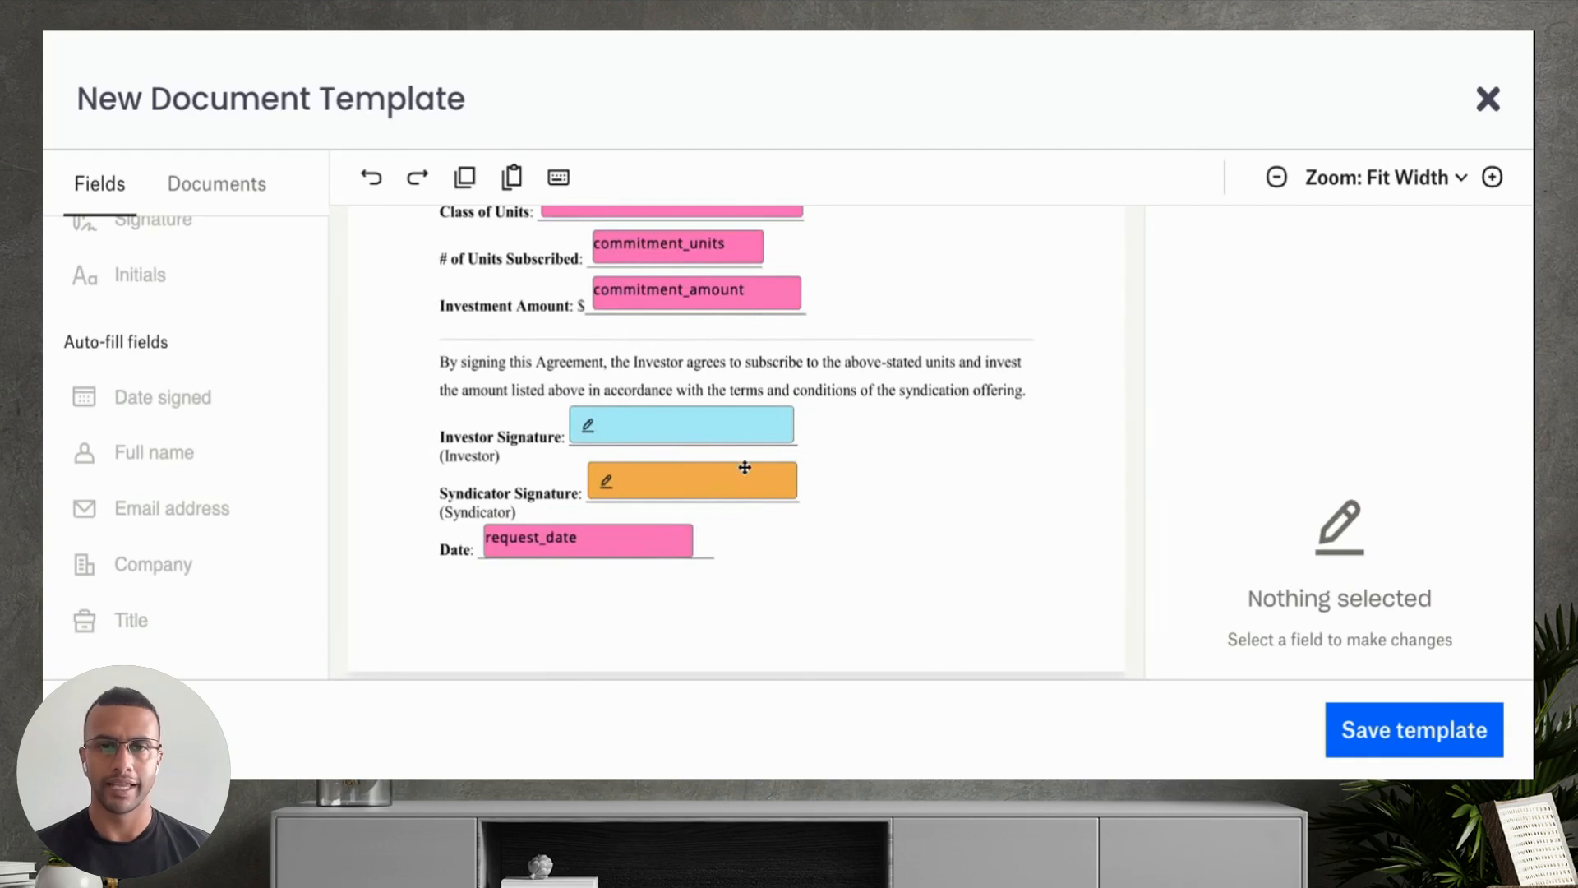
pyautogui.scroll(1, 757, 466)
pyautogui.scroll(3, 760, 465)
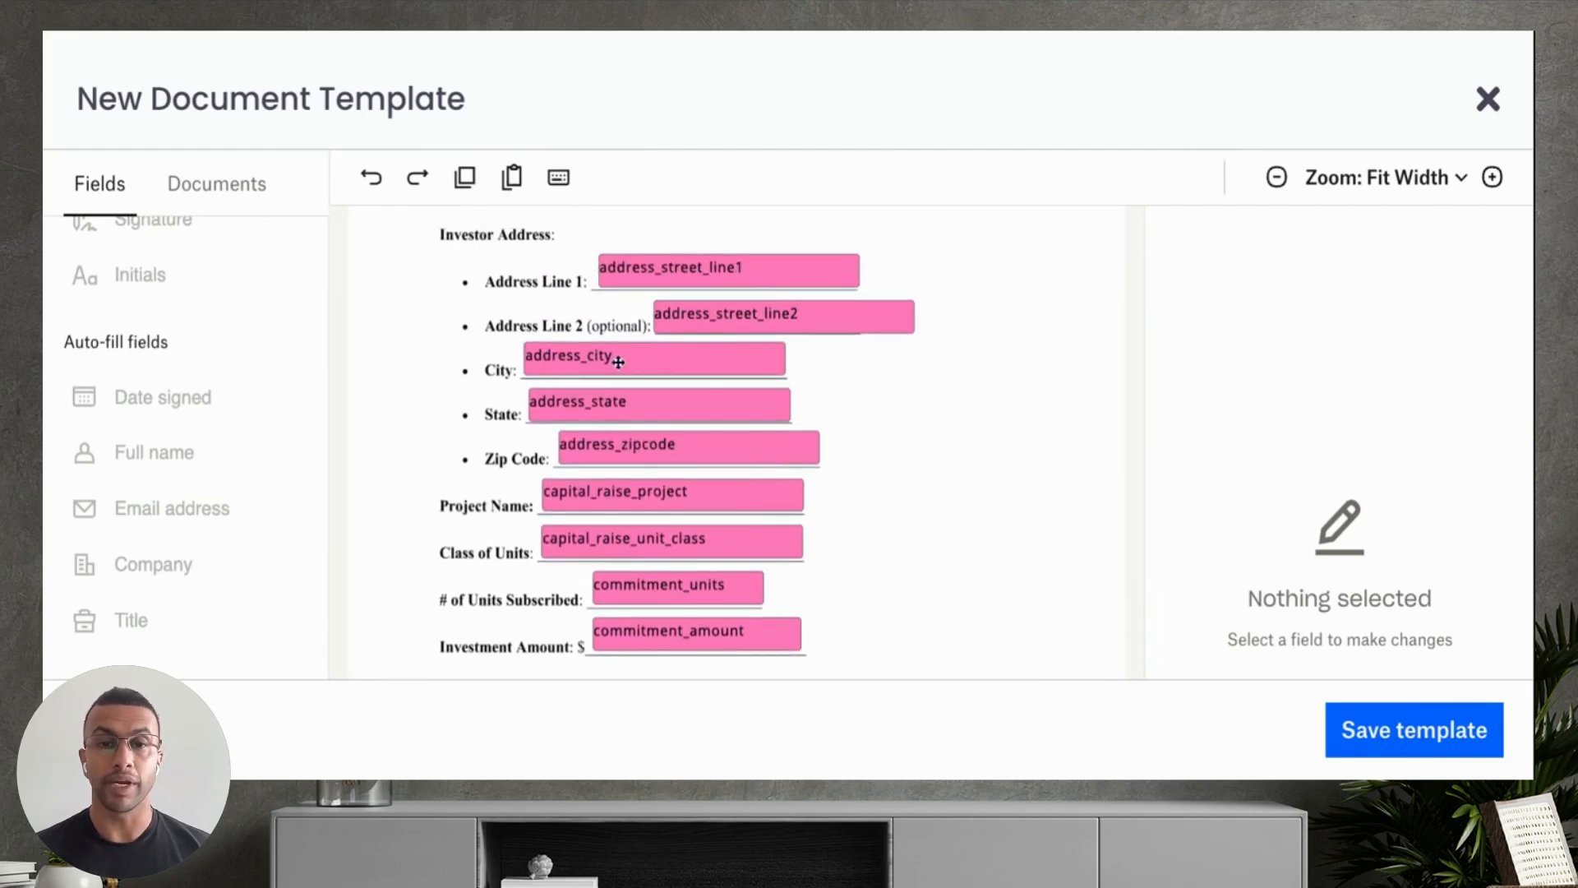
pyautogui.scroll(-1, 659, 507)
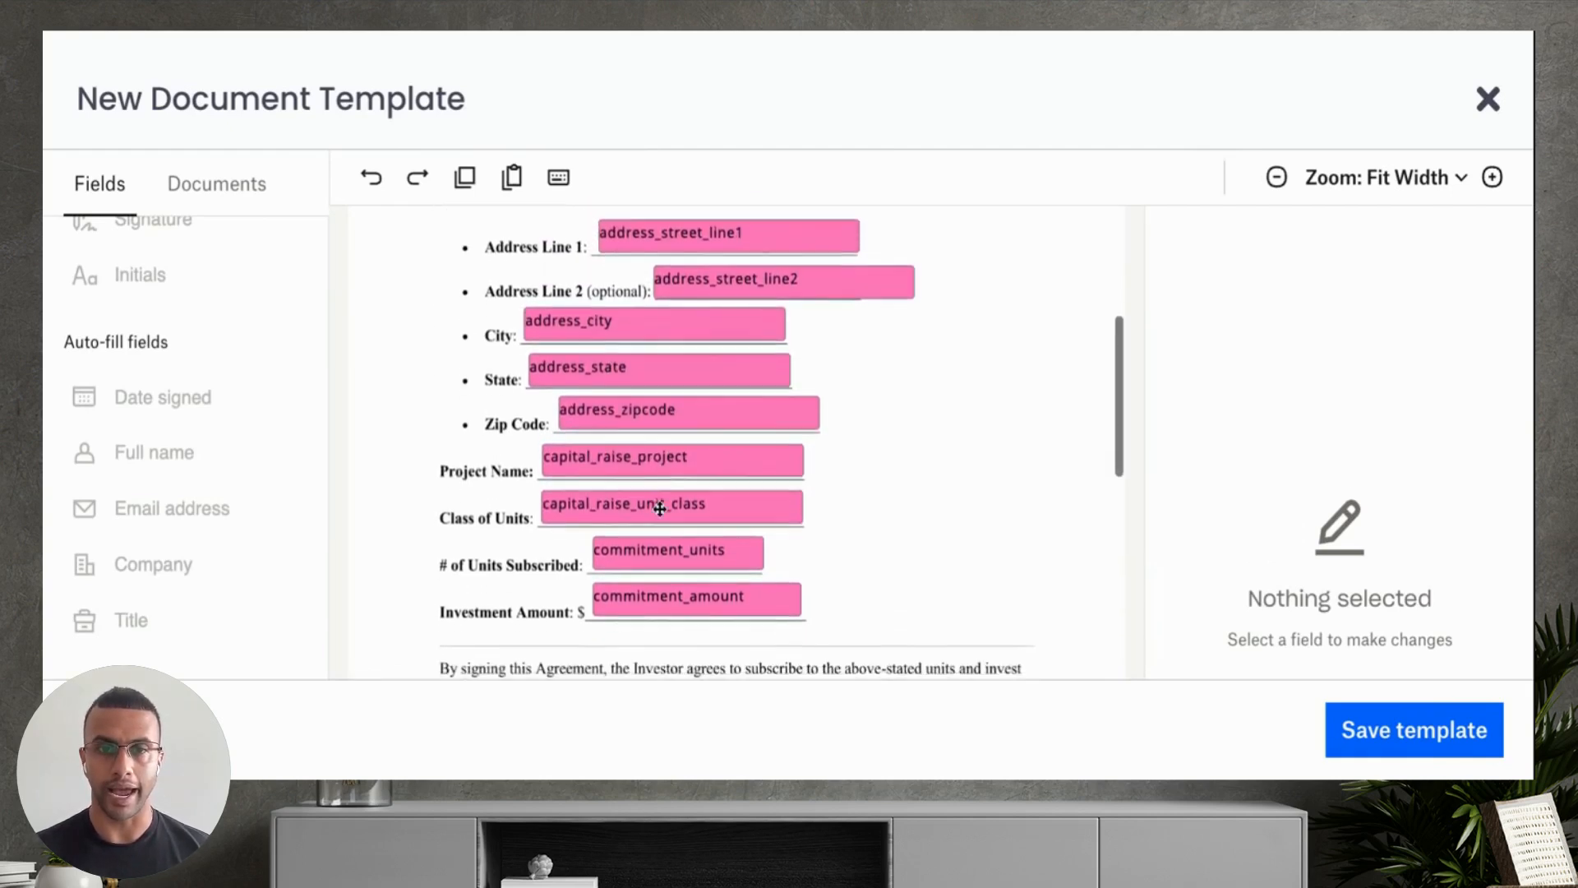
pyautogui.scroll(-2, 659, 507)
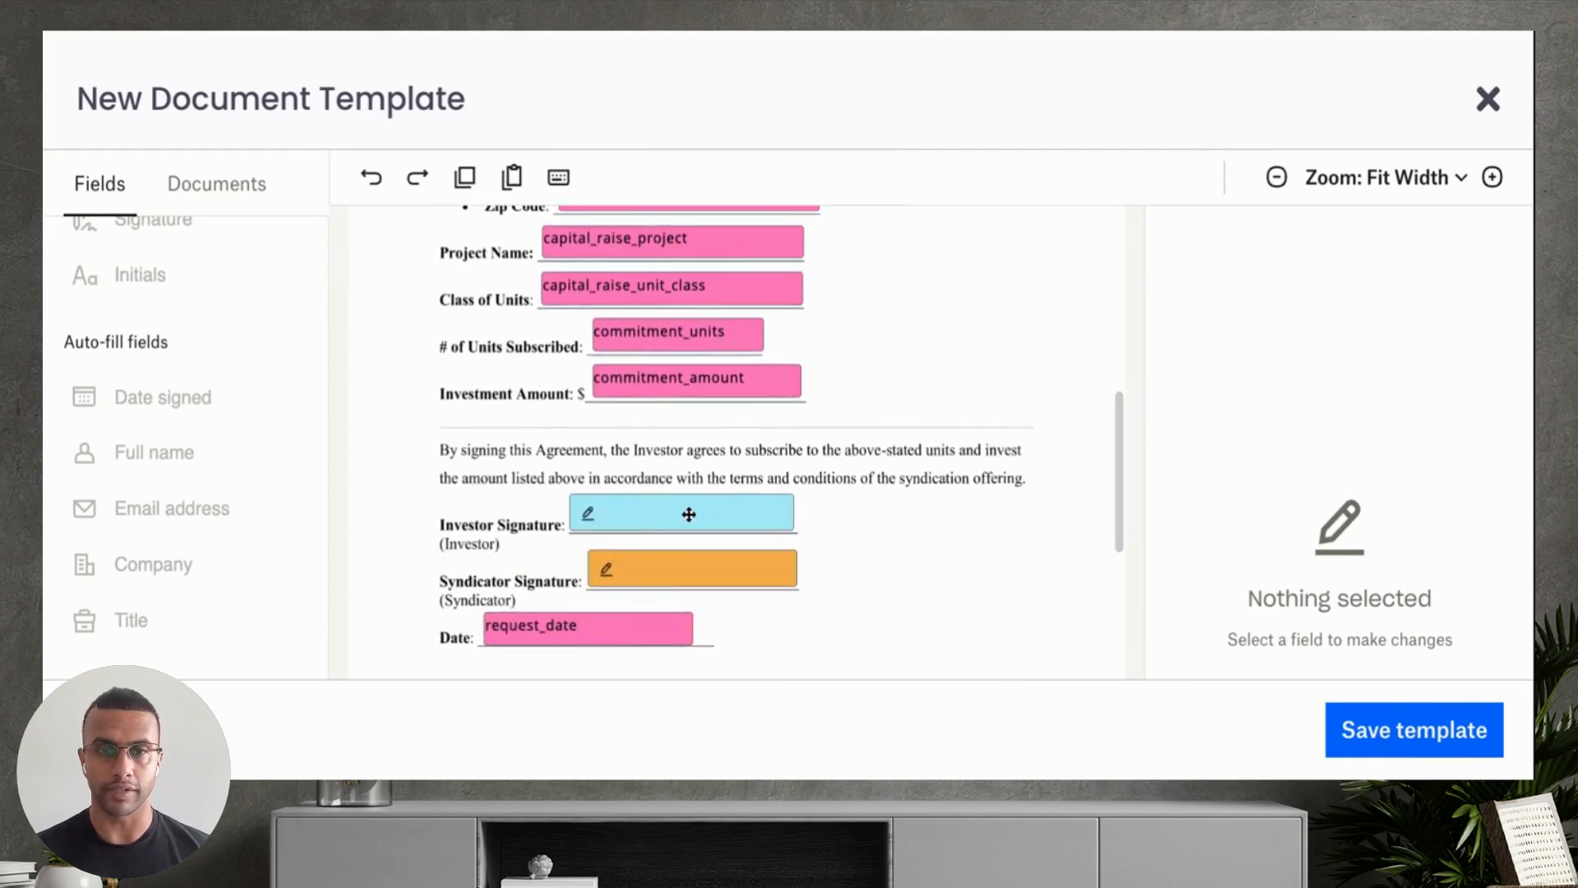
pyautogui.scroll(-1, 673, 514)
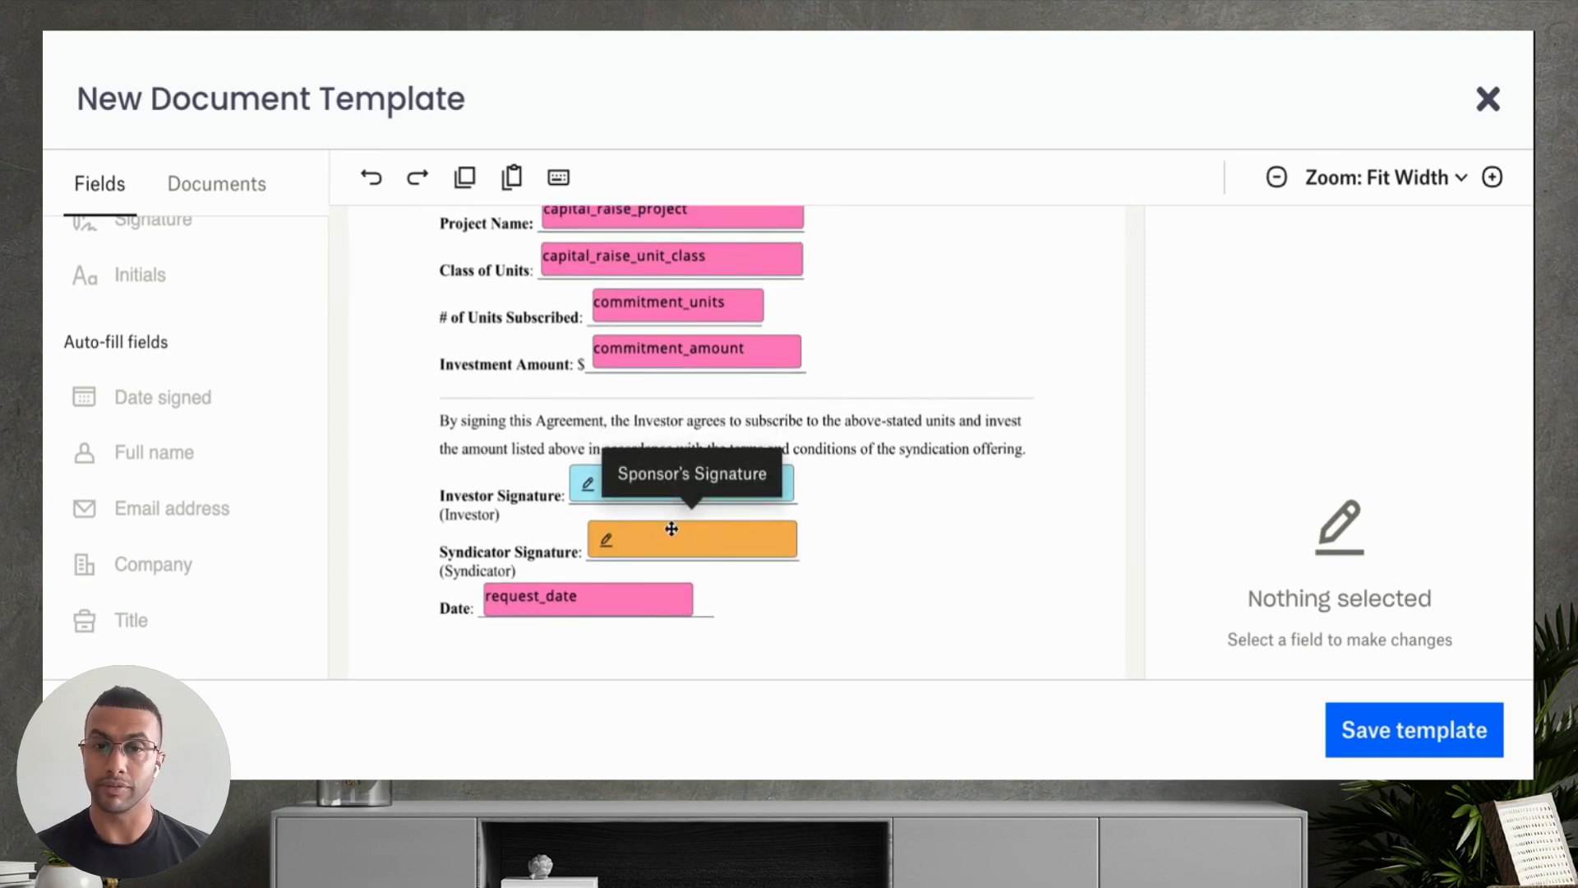
pyautogui.scroll(10, 550, 491)
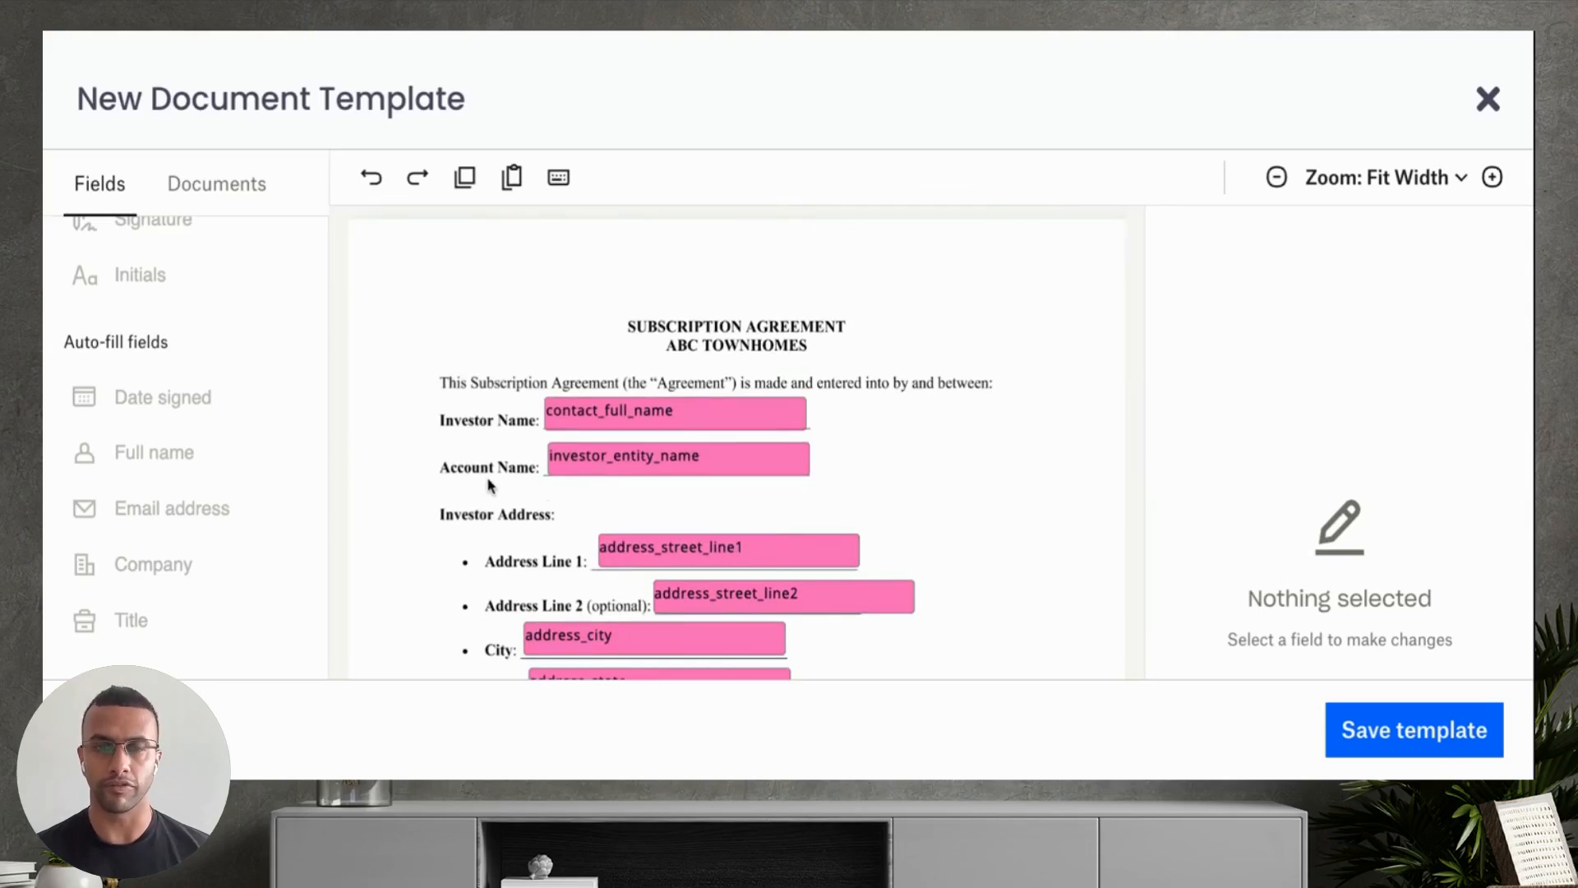
pyautogui.scroll(-10, 456, 484)
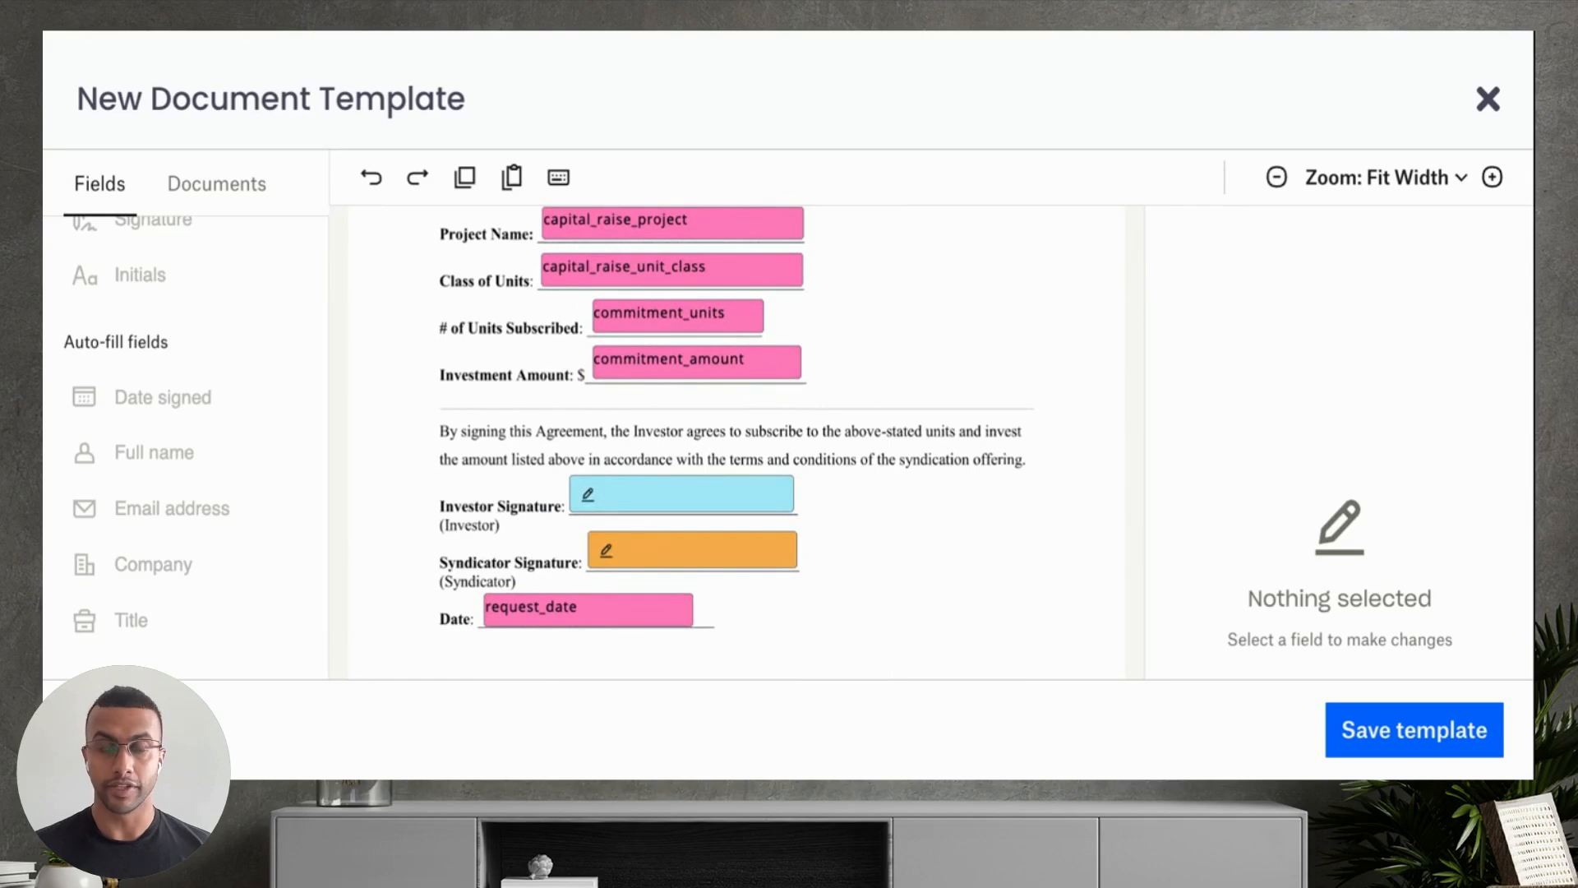
pyautogui.scroll(10, 735, 436)
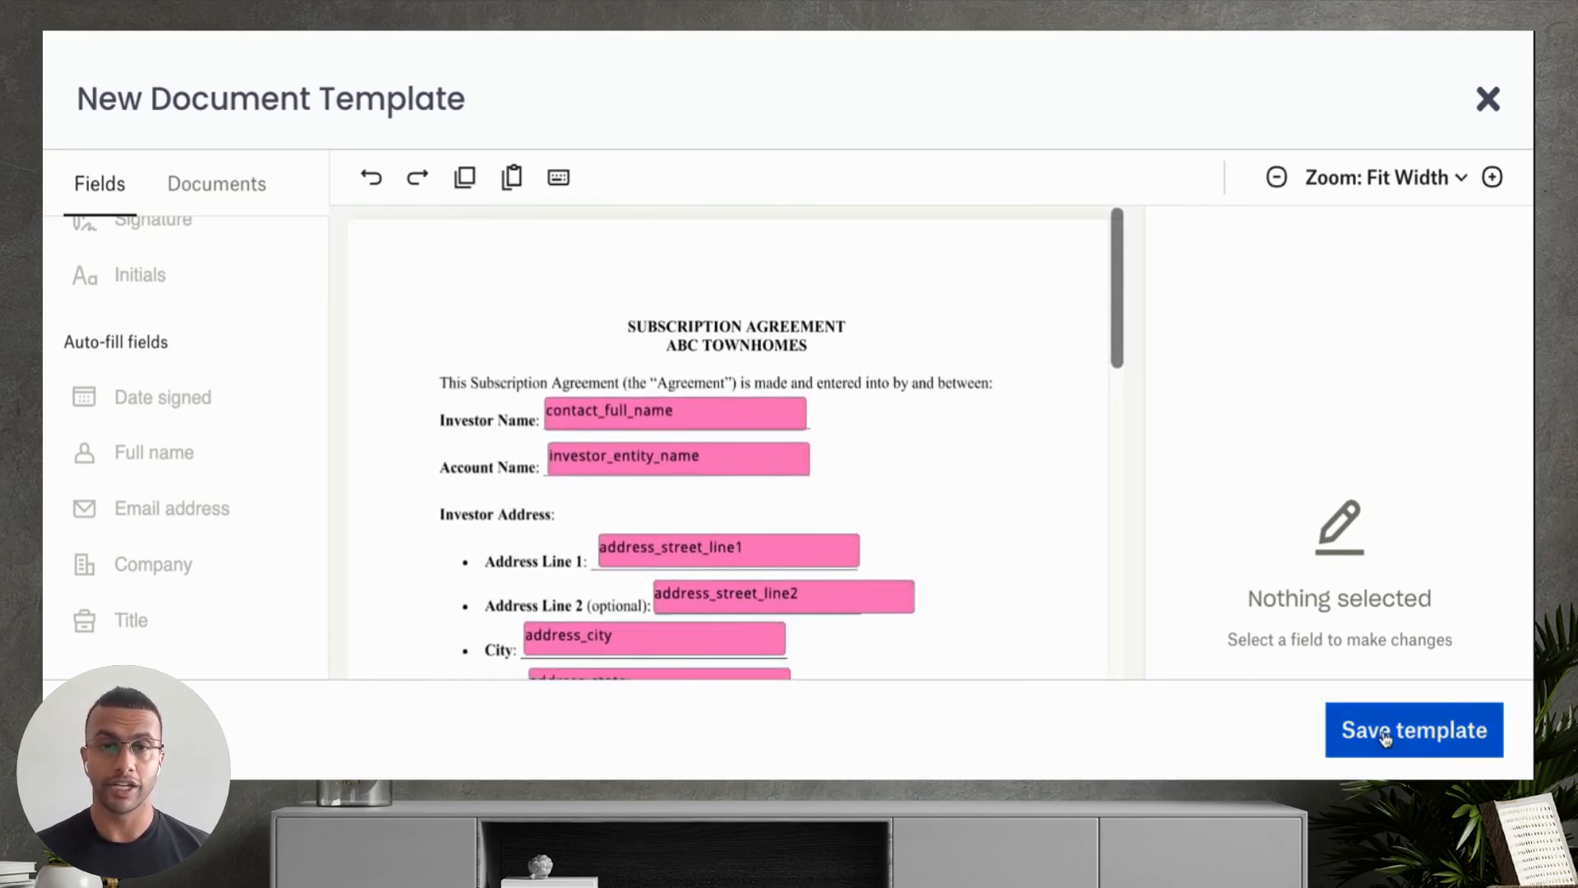
pyautogui.click(1386, 734)
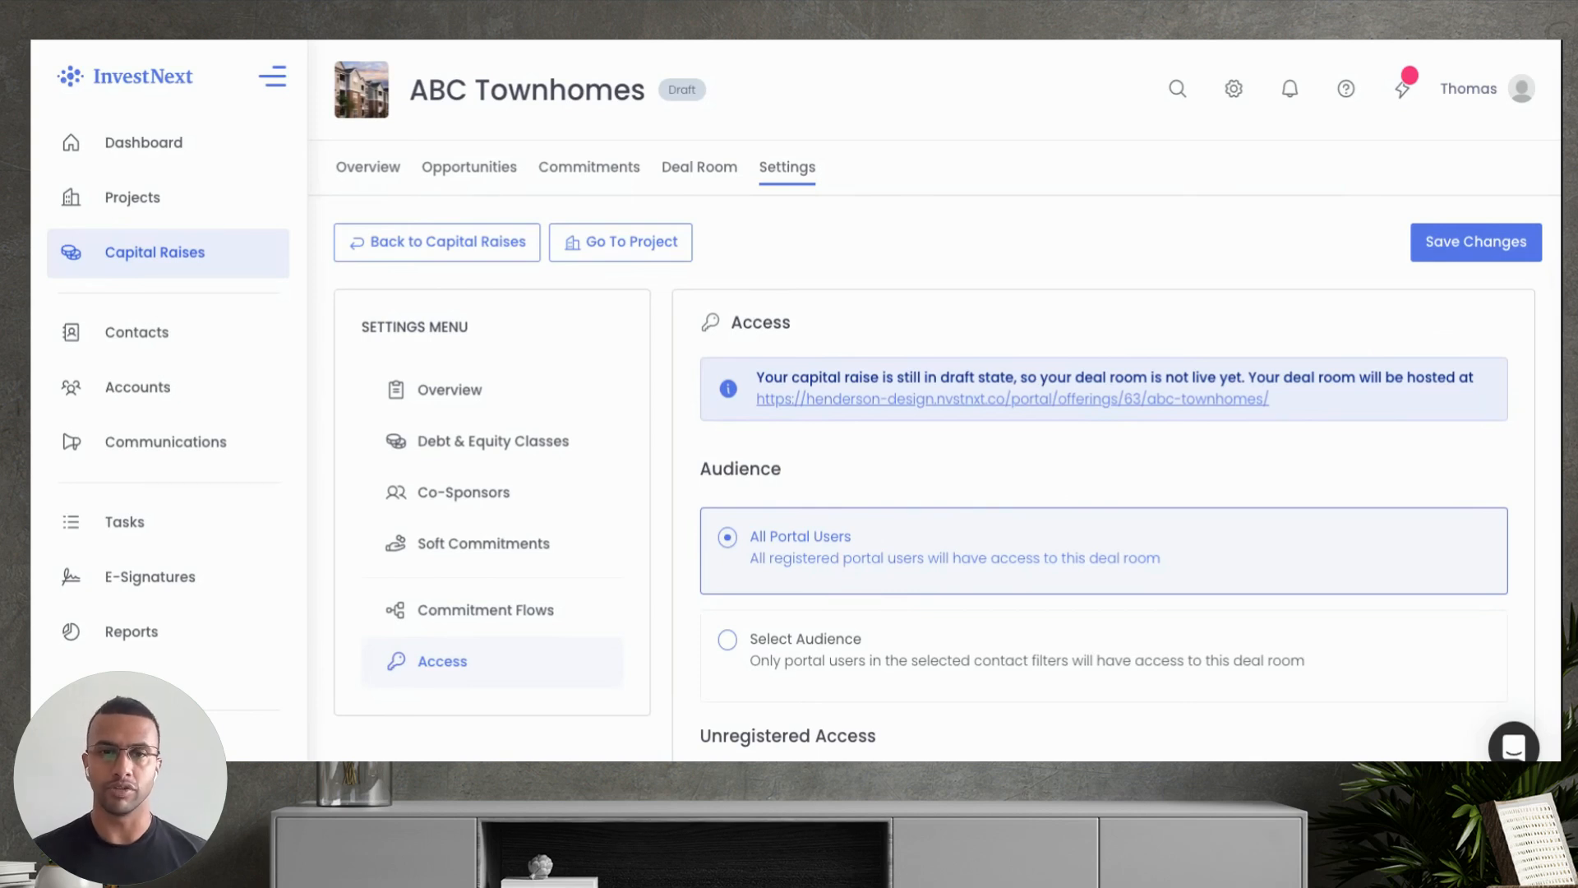
# Review the deal room's access settings, covering the audience choices and the unregistered access options
pyautogui.scroll(-2, 463, 637)
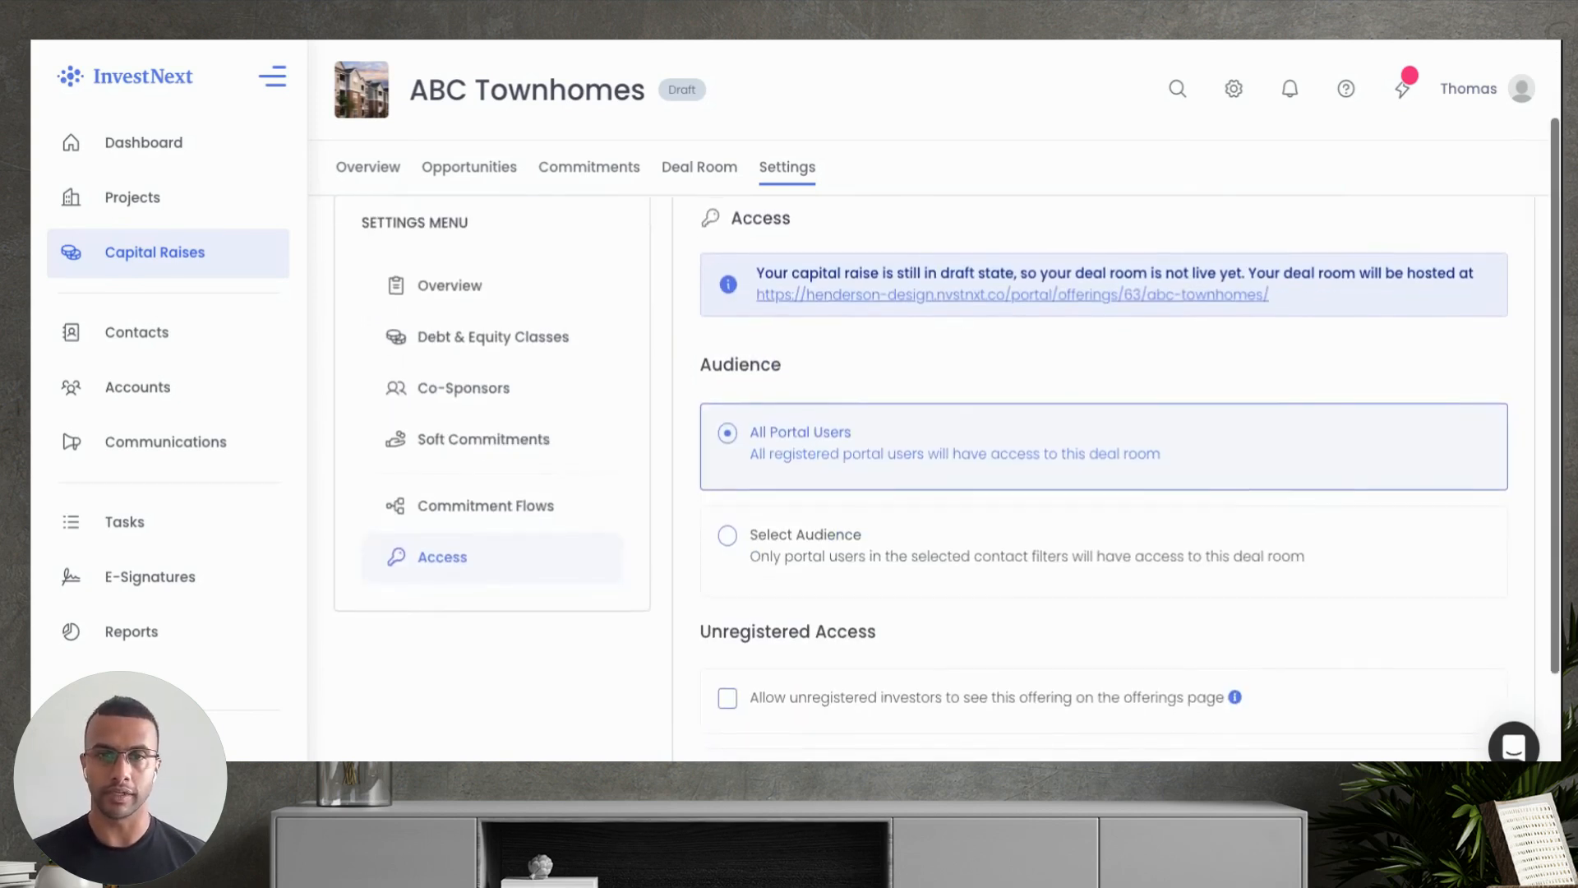
pyautogui.scroll(1, 463, 637)
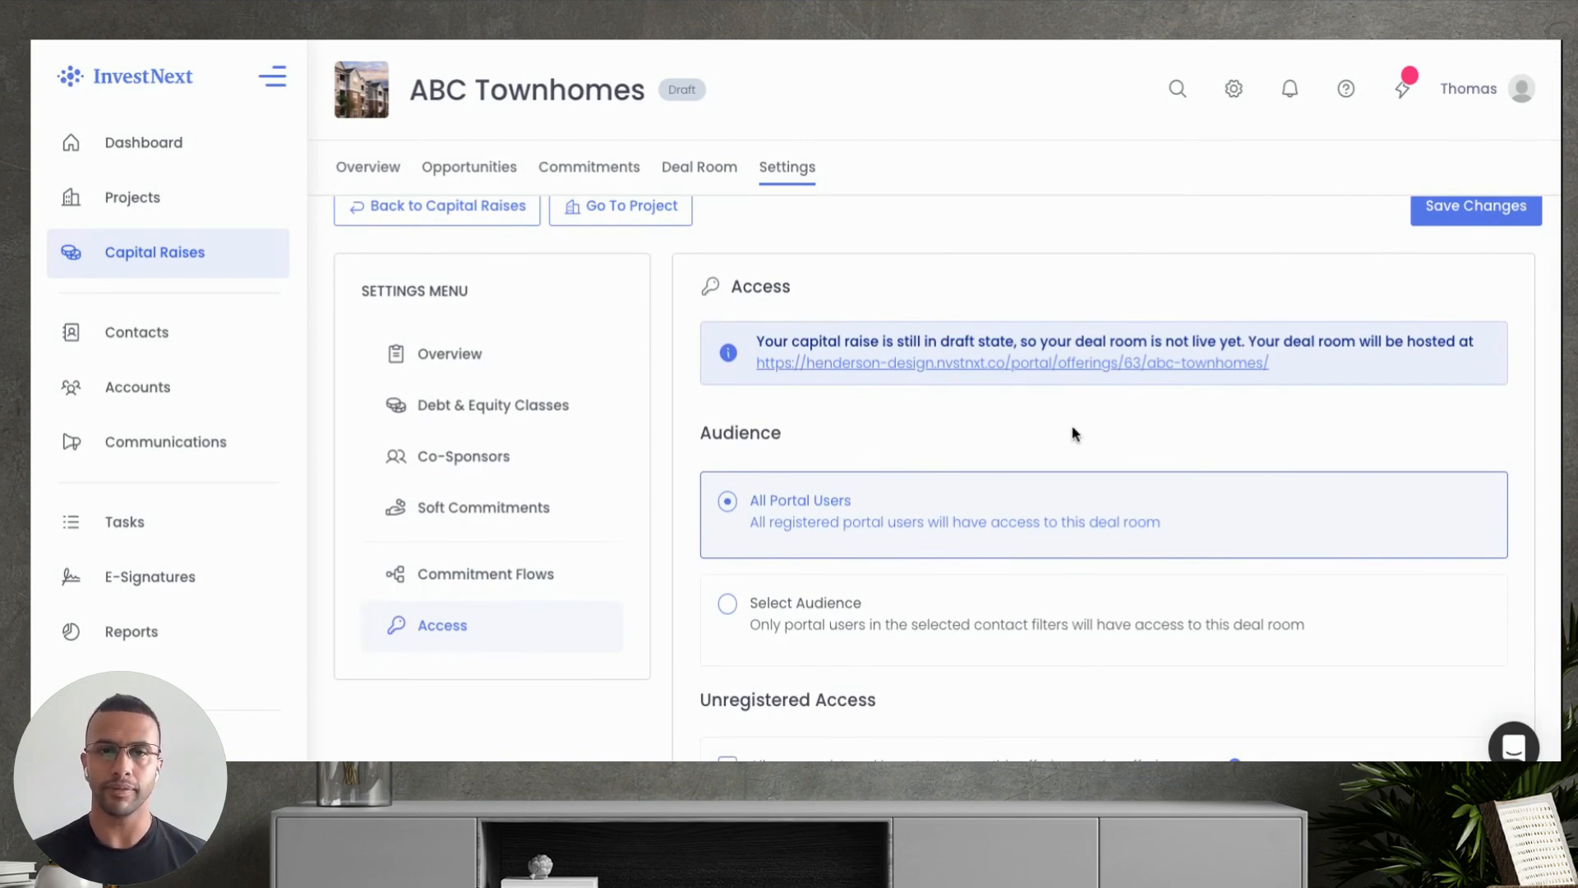
pyautogui.scroll(-1, 1074, 435)
pyautogui.scroll(-1, 1074, 435)
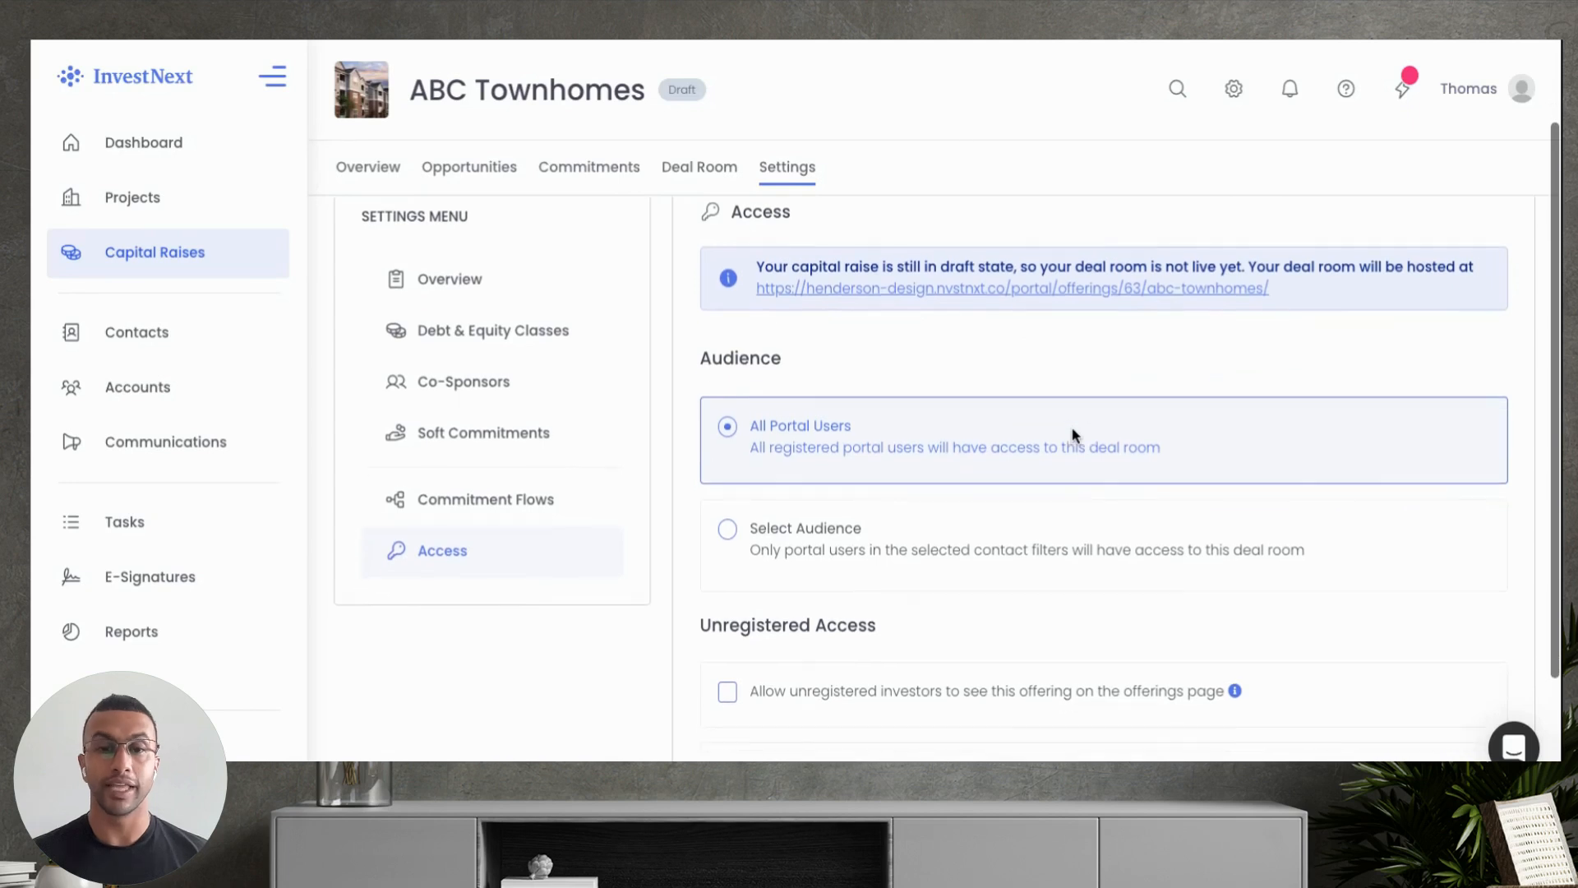
pyautogui.scroll(-1, 1074, 433)
pyautogui.scroll(-1, 1094, 444)
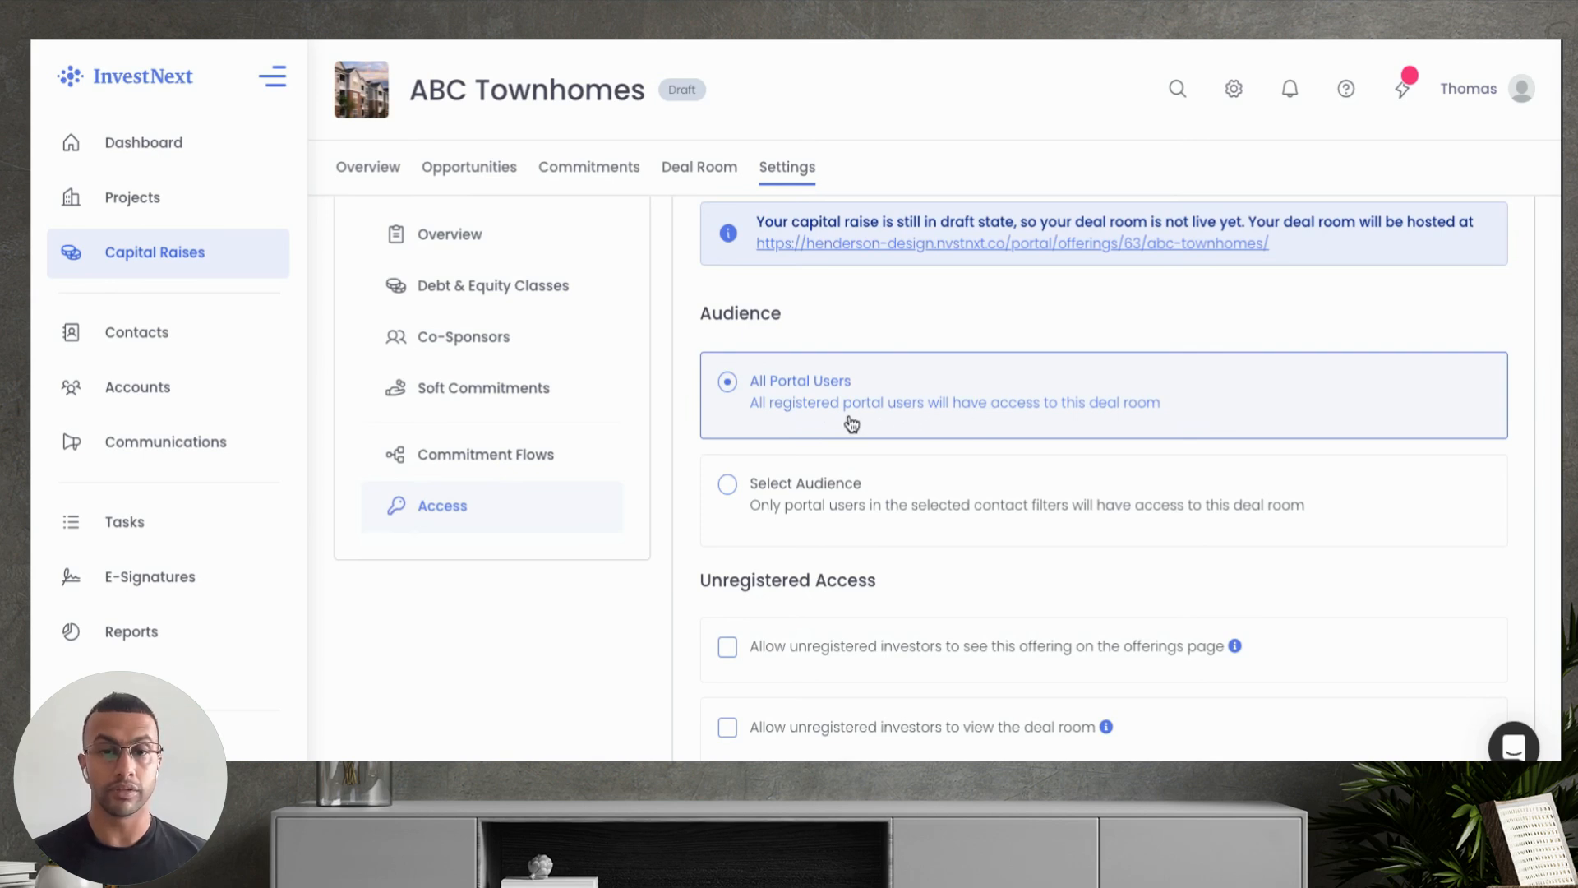
pyautogui.scroll(-2, 945, 461)
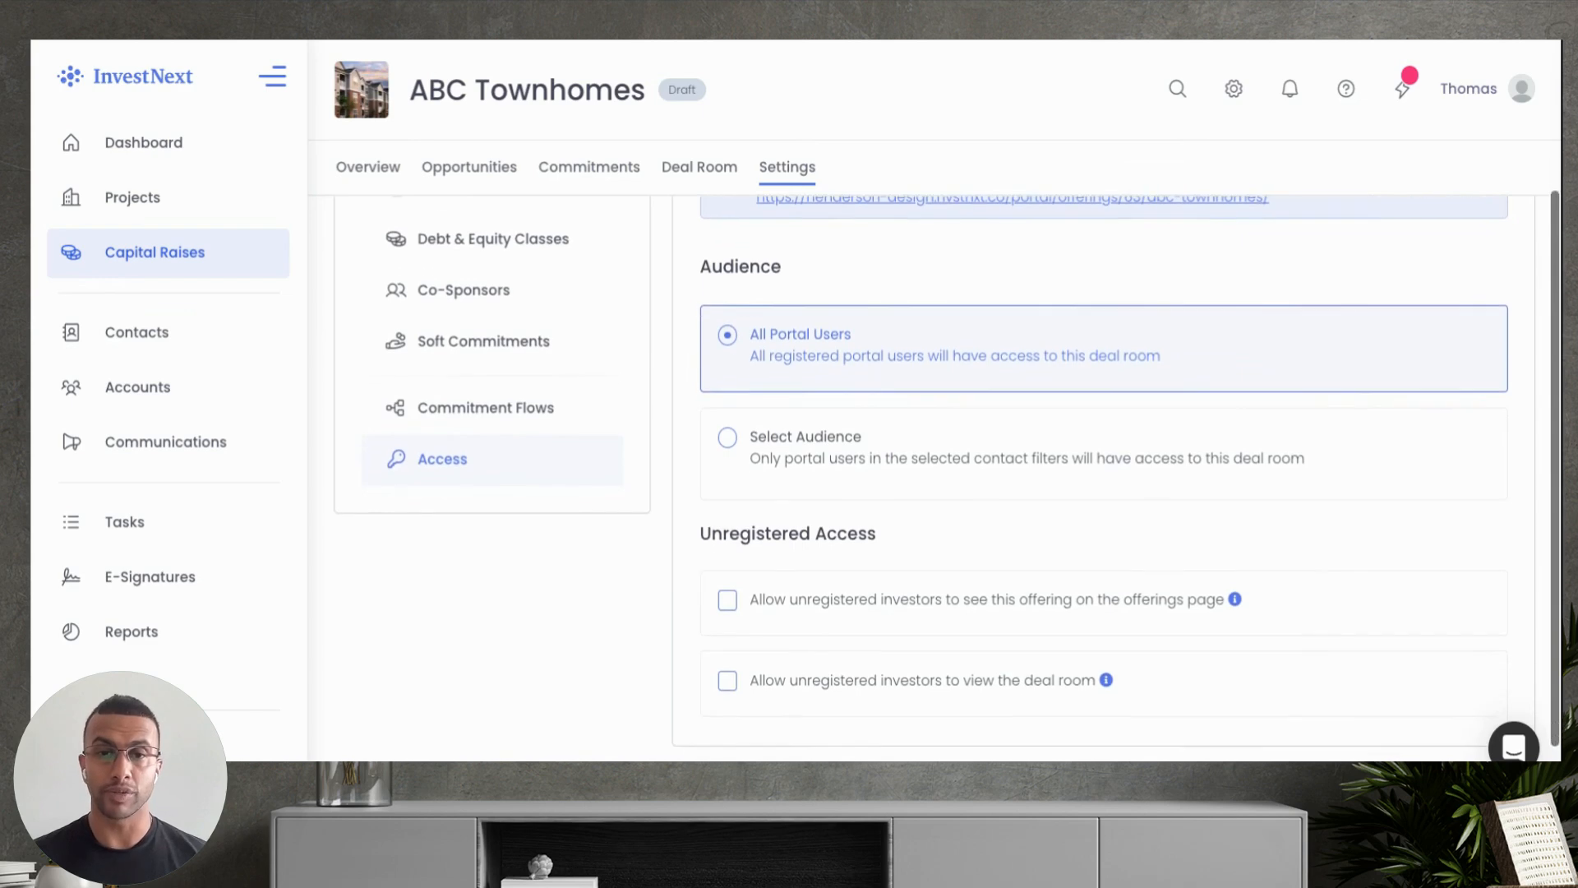
# Try restricting the deal room to a selected audience and check which audience filters are available
pyautogui.click(822, 419)
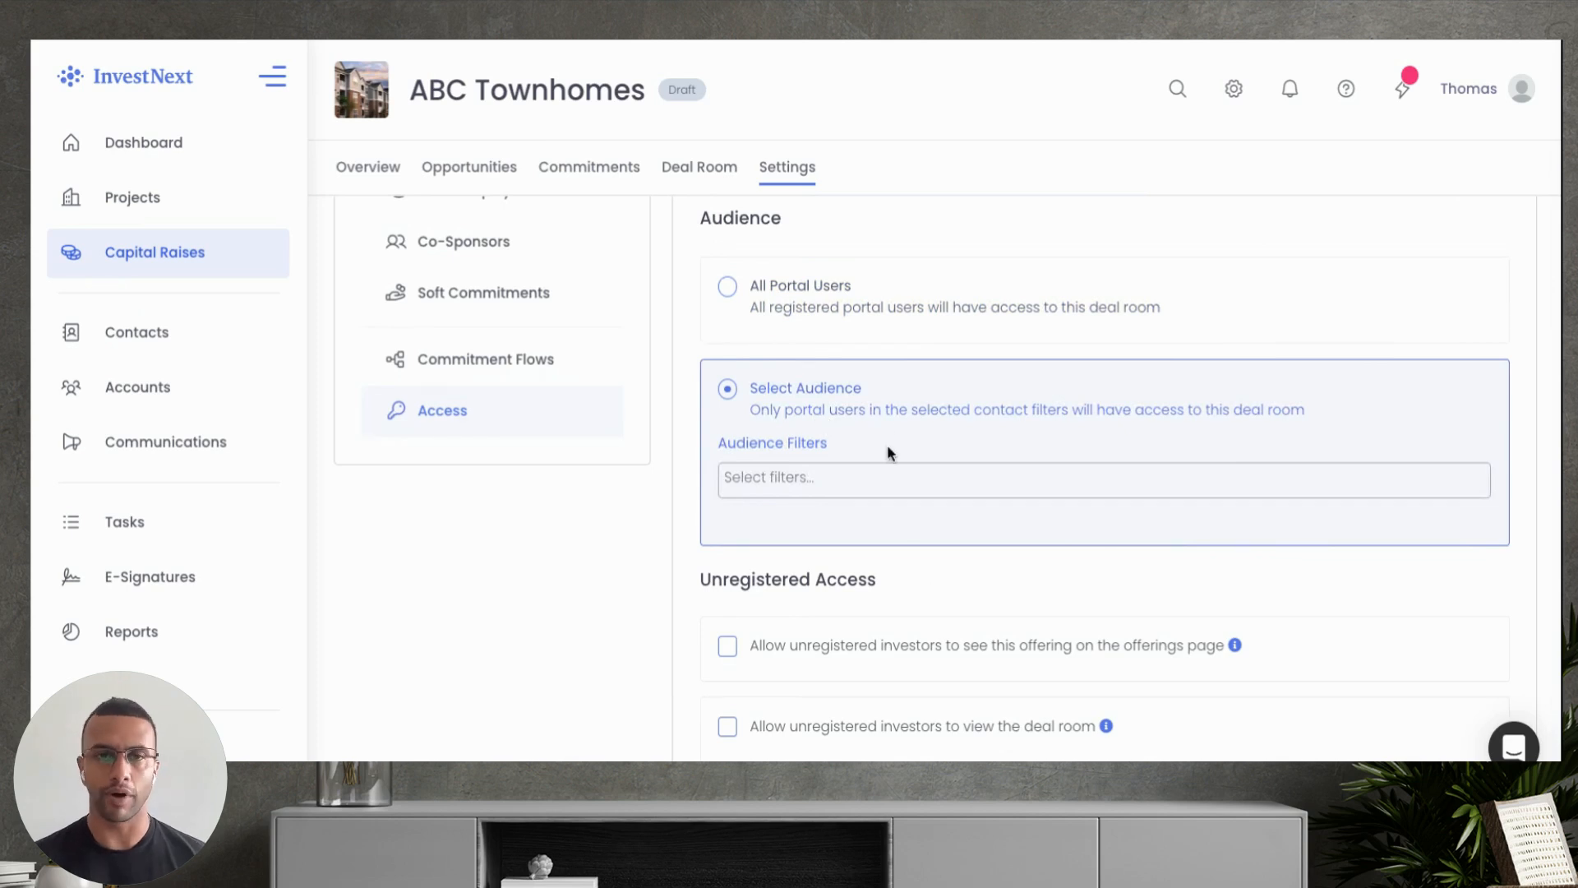
pyautogui.click(882, 480)
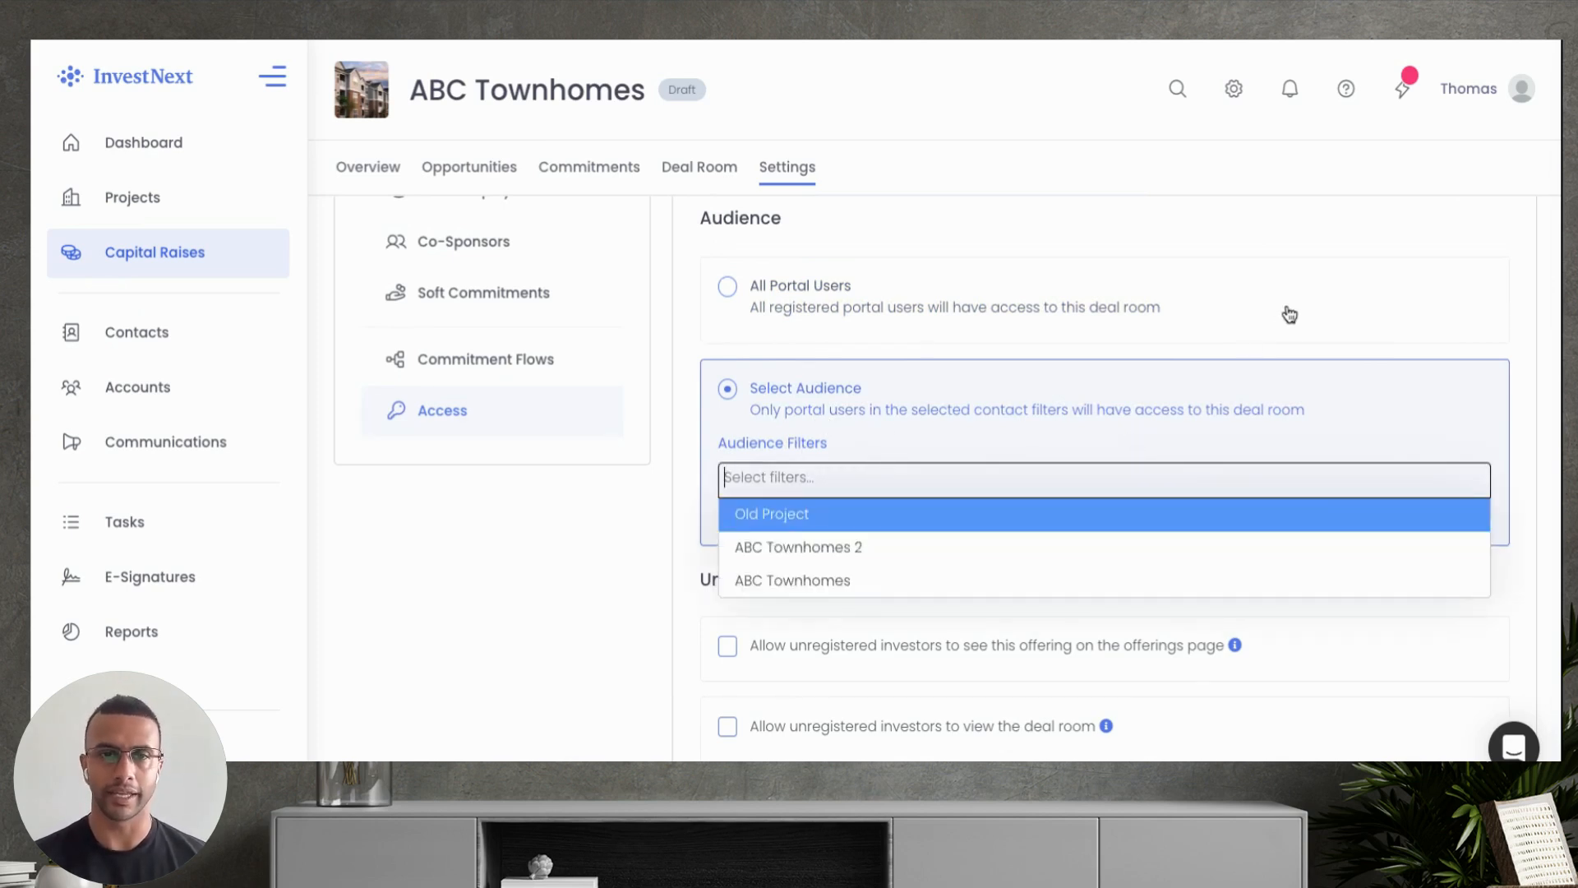
pyautogui.click(1277, 215)
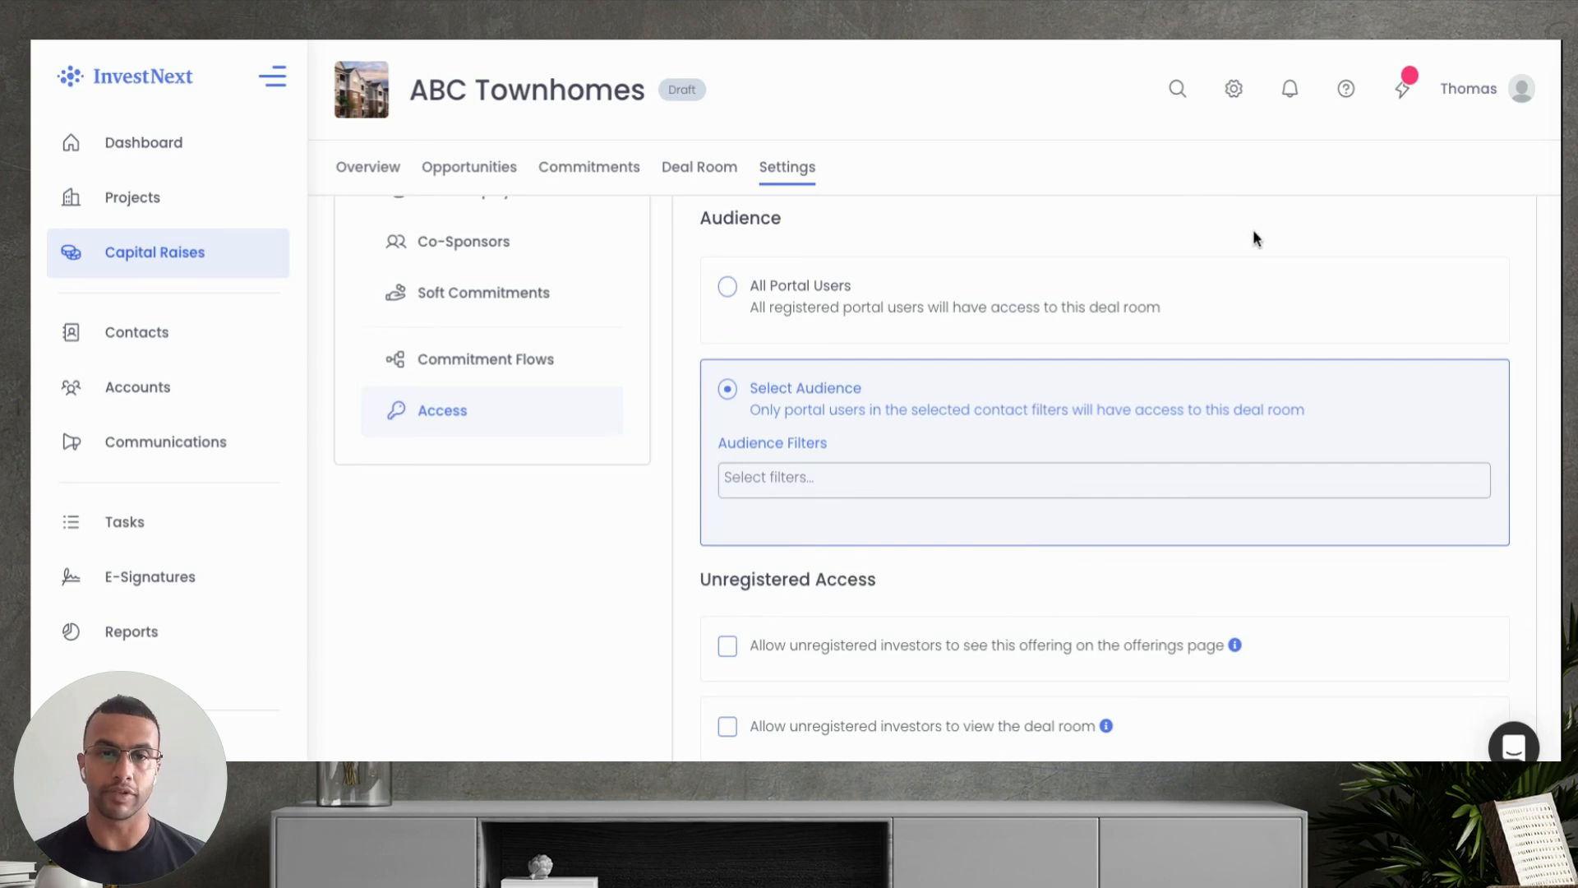
# Read the explanations for letting unregistered investors see the offering and view the deal room
pyautogui.scroll(-1, 1003, 465)
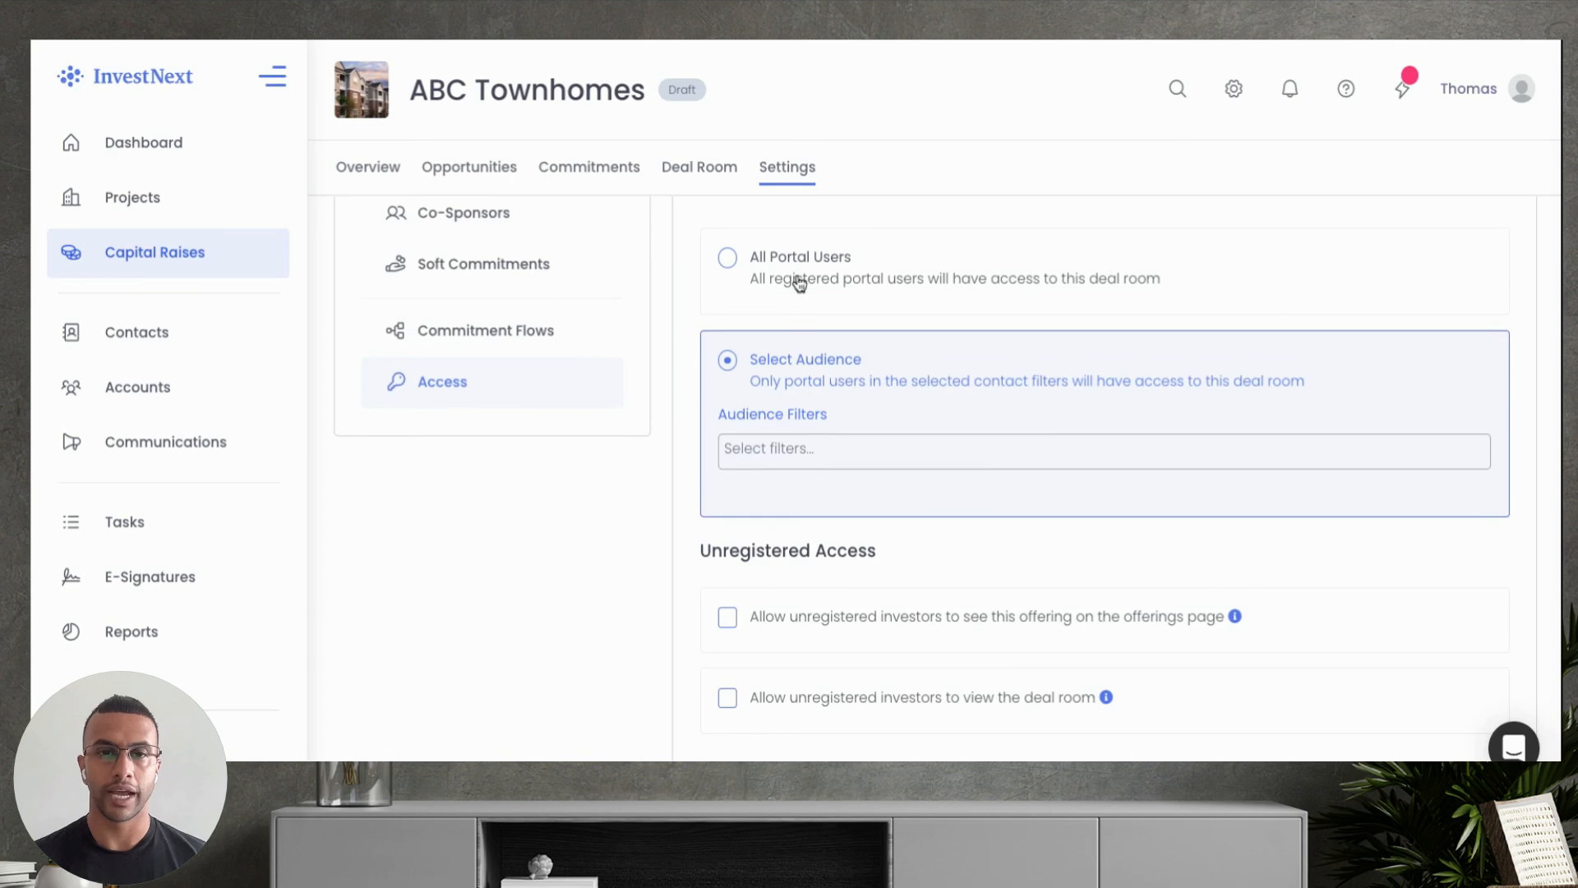
pyautogui.scroll(-1, 805, 574)
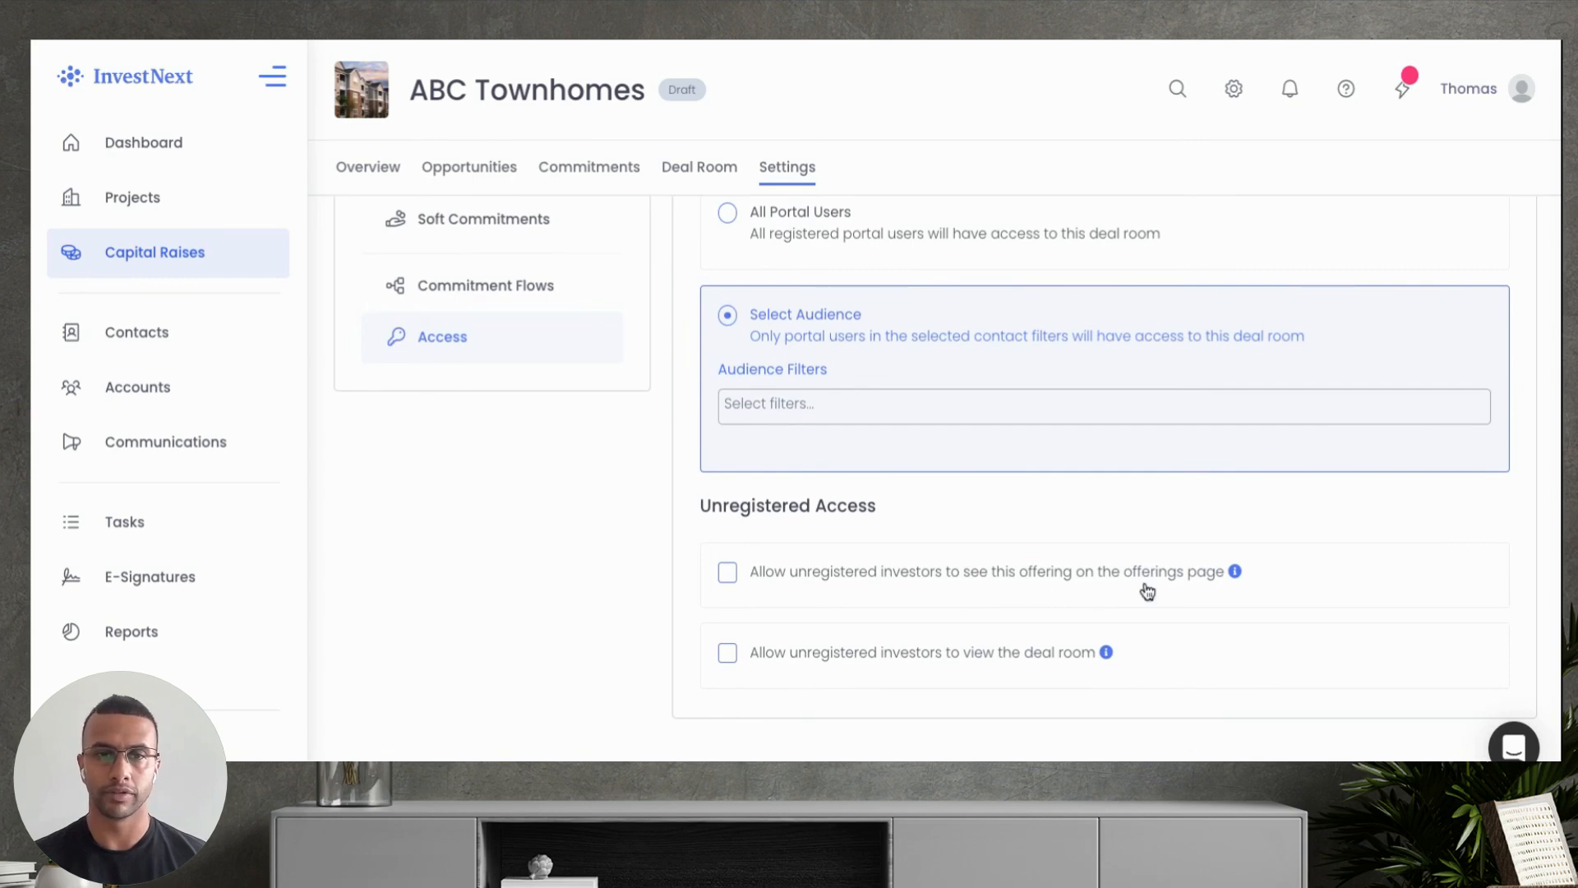
pyautogui.moveTo(1237, 574)
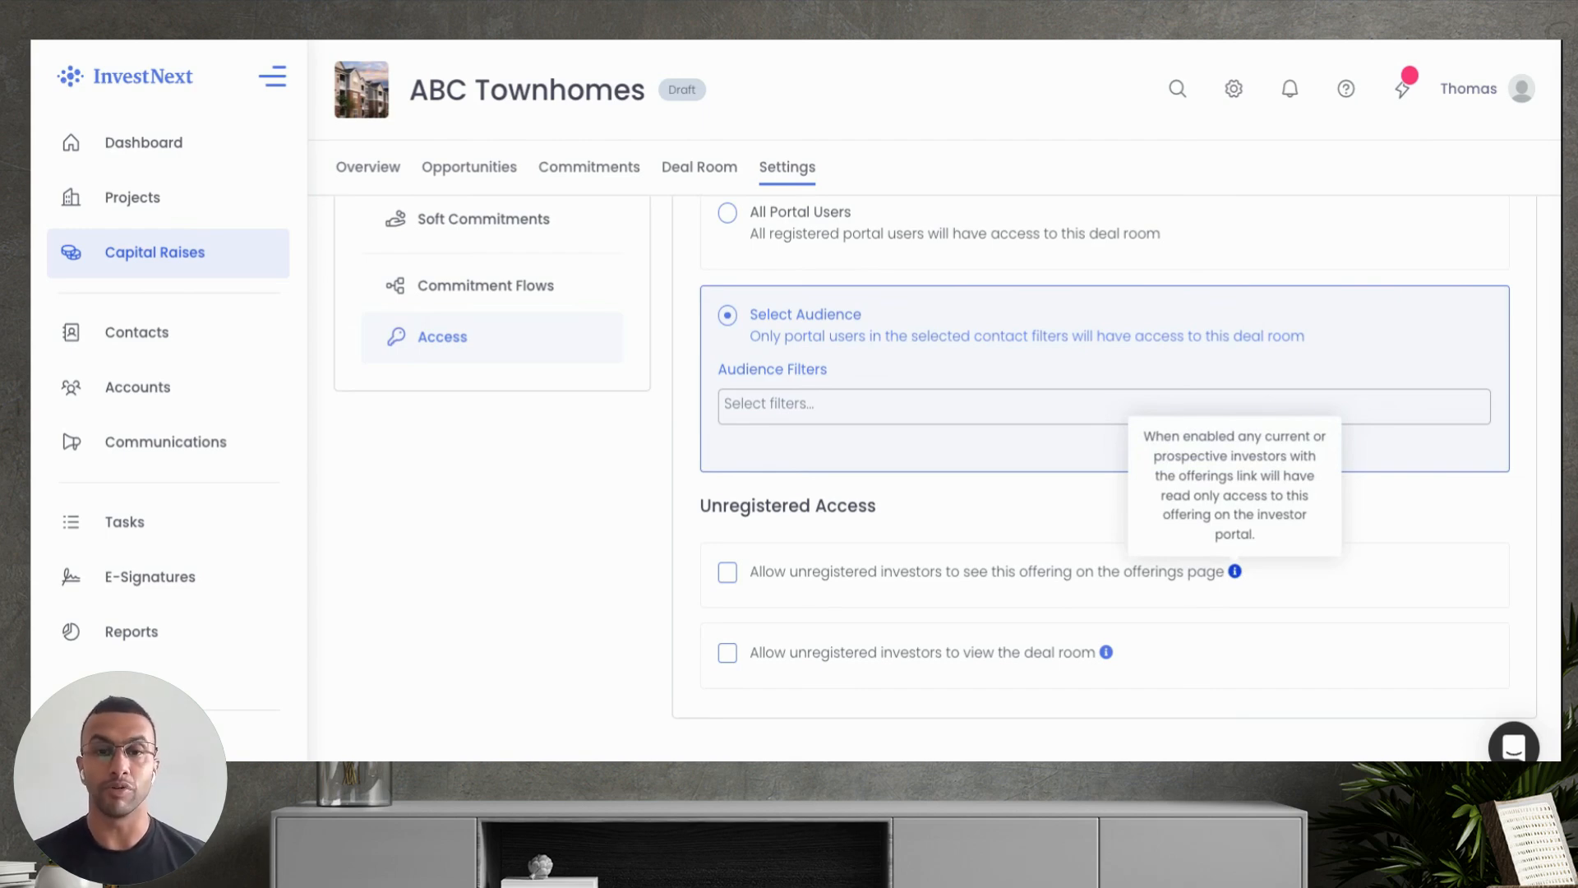
pyautogui.moveTo(1106, 655)
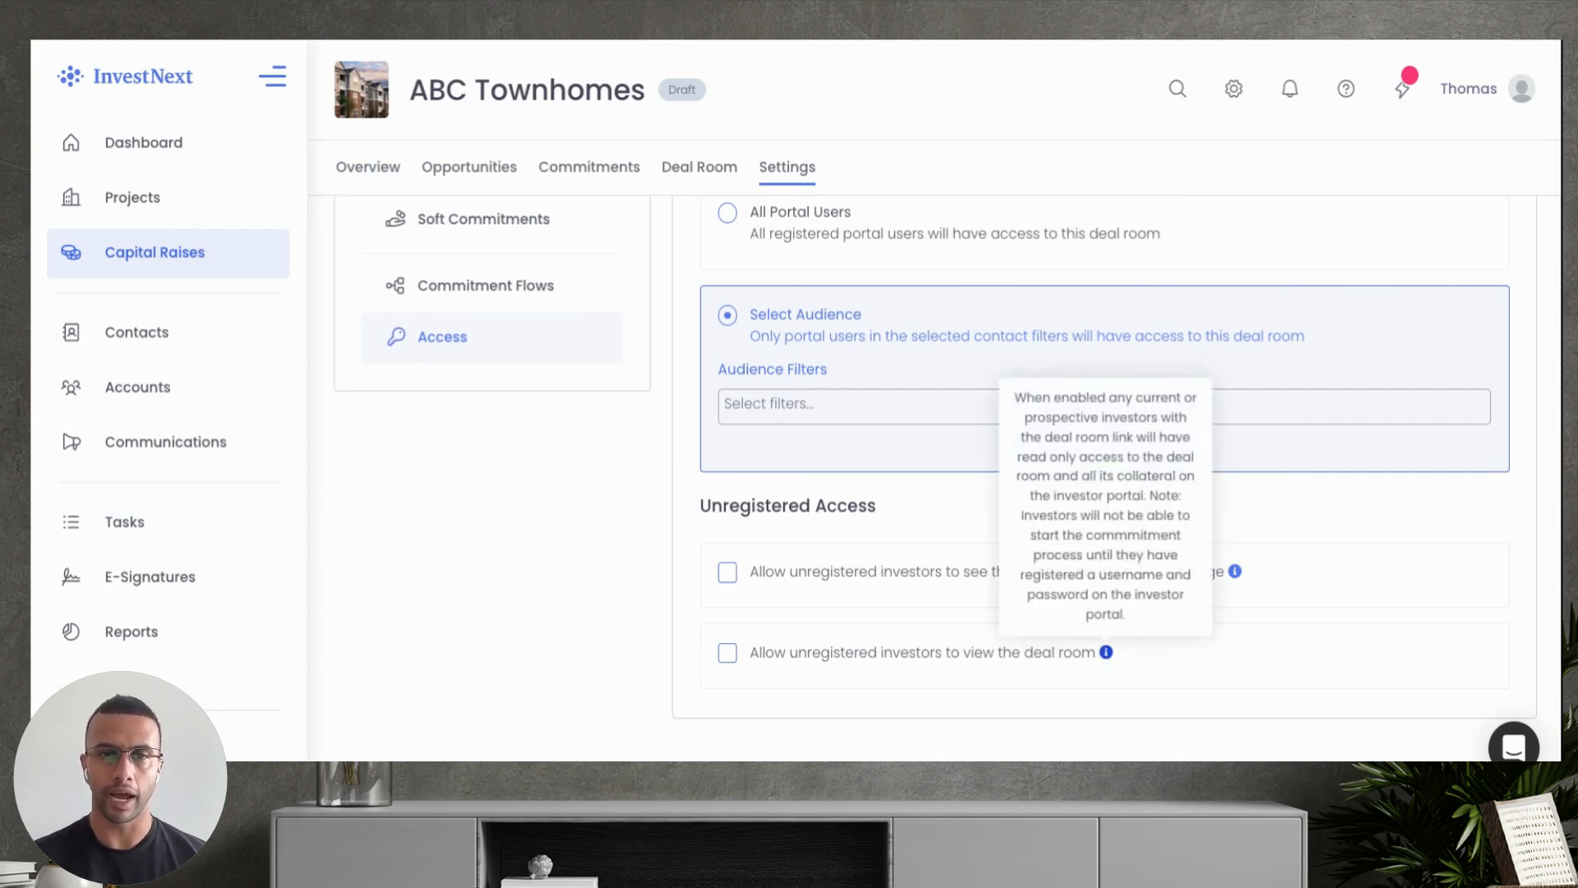
# Give all portal users deal room access, enable both unregistered access options, and save the changes
pyautogui.scroll(2, 855, 600)
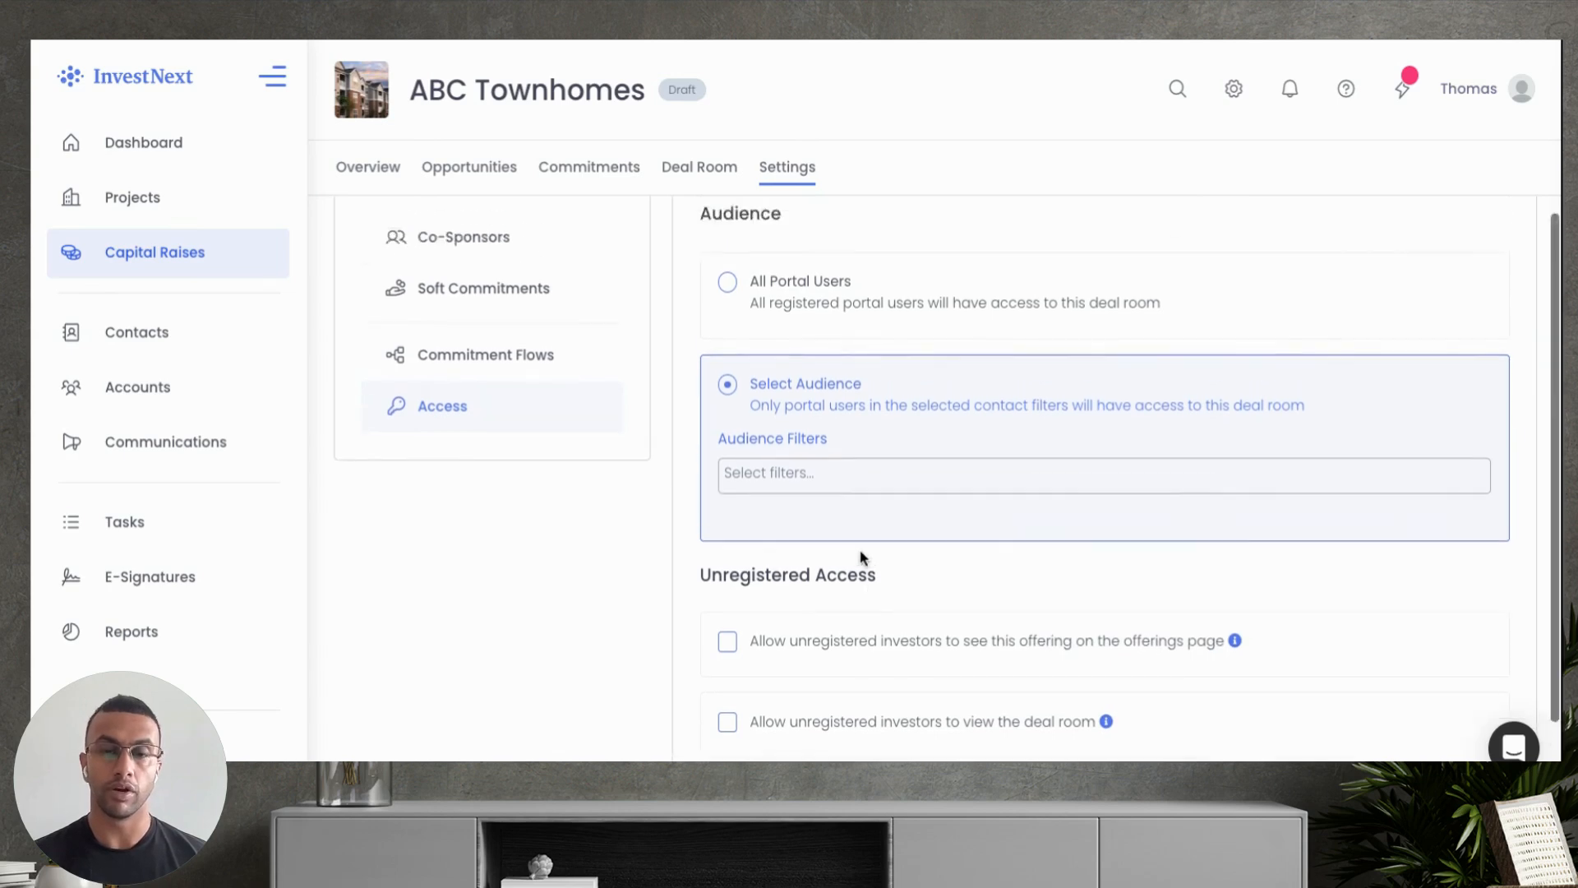
pyautogui.click(796, 302)
pyautogui.scroll(-1, 764, 543)
pyautogui.click(728, 534)
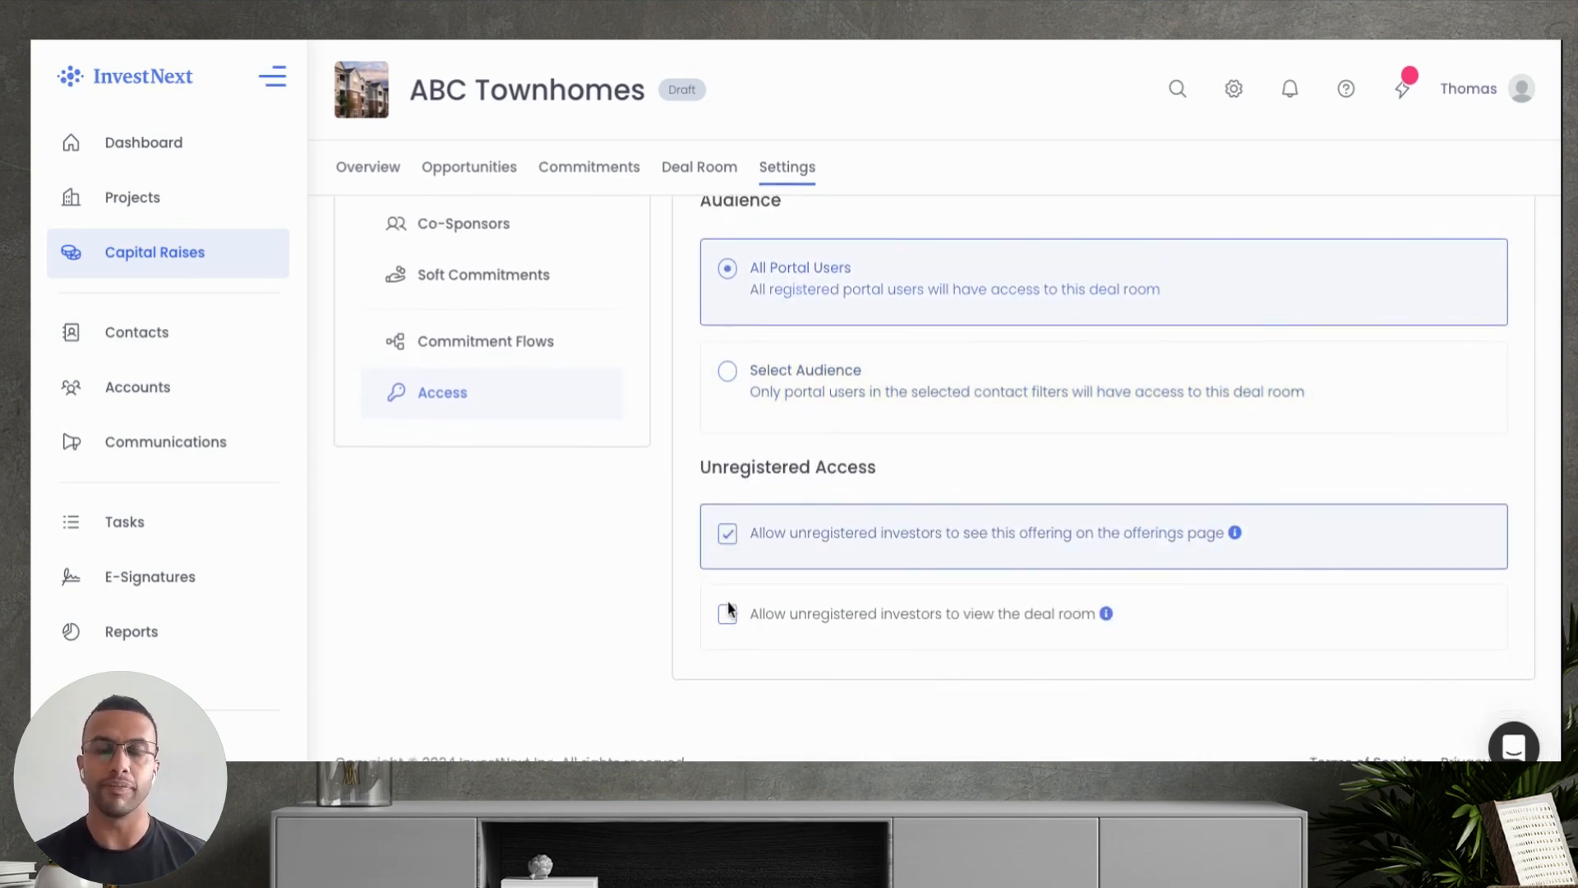
pyautogui.click(727, 611)
pyautogui.scroll(3, 1035, 526)
pyautogui.scroll(2, 1078, 514)
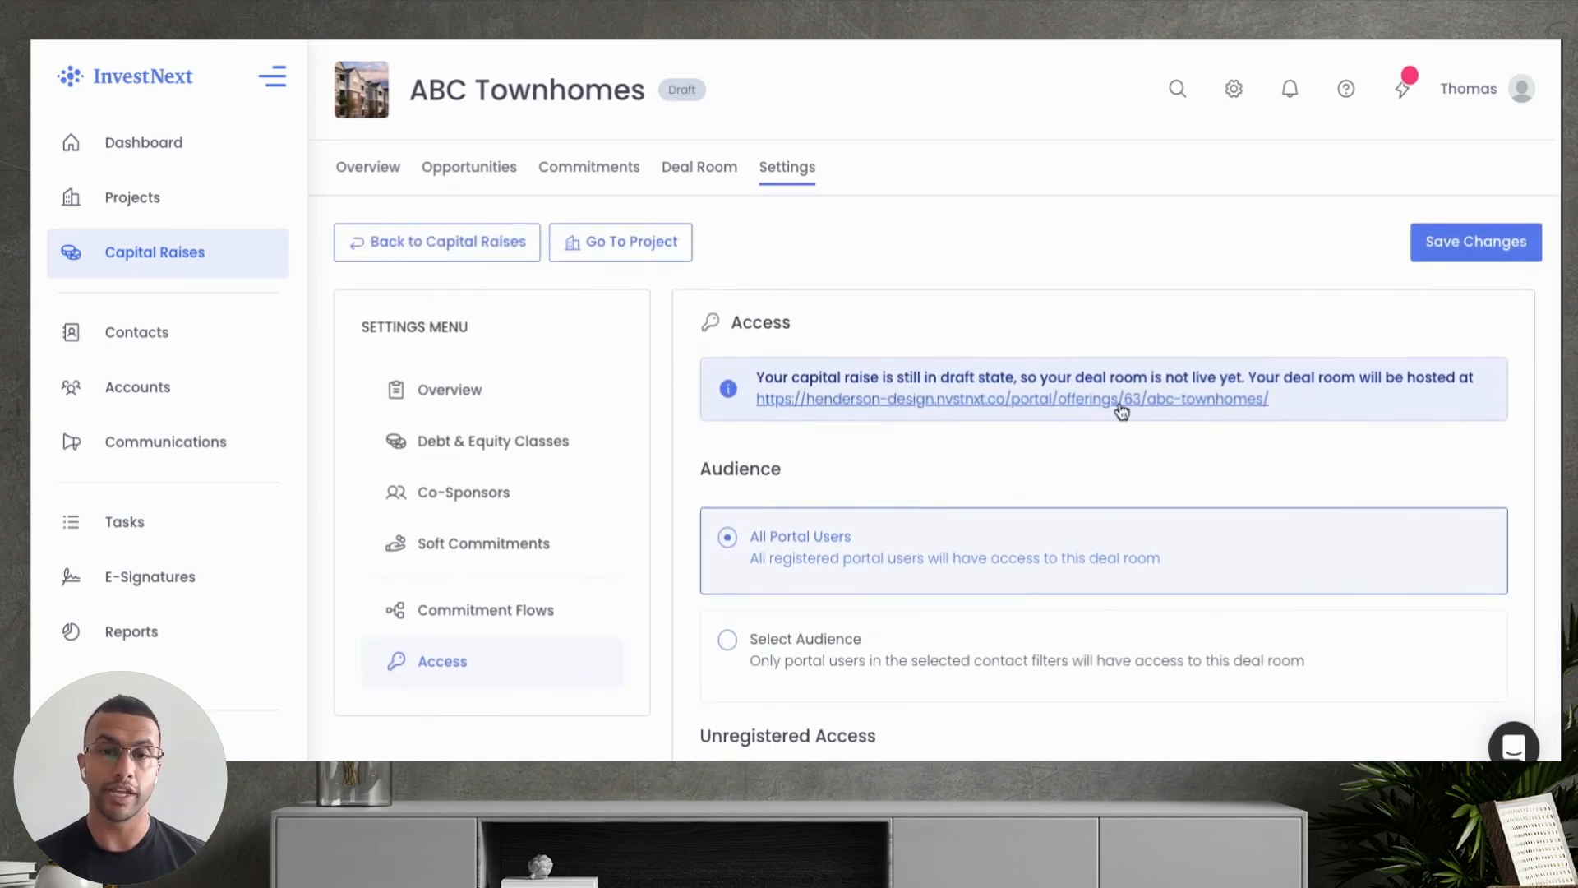
pyautogui.click(1472, 249)
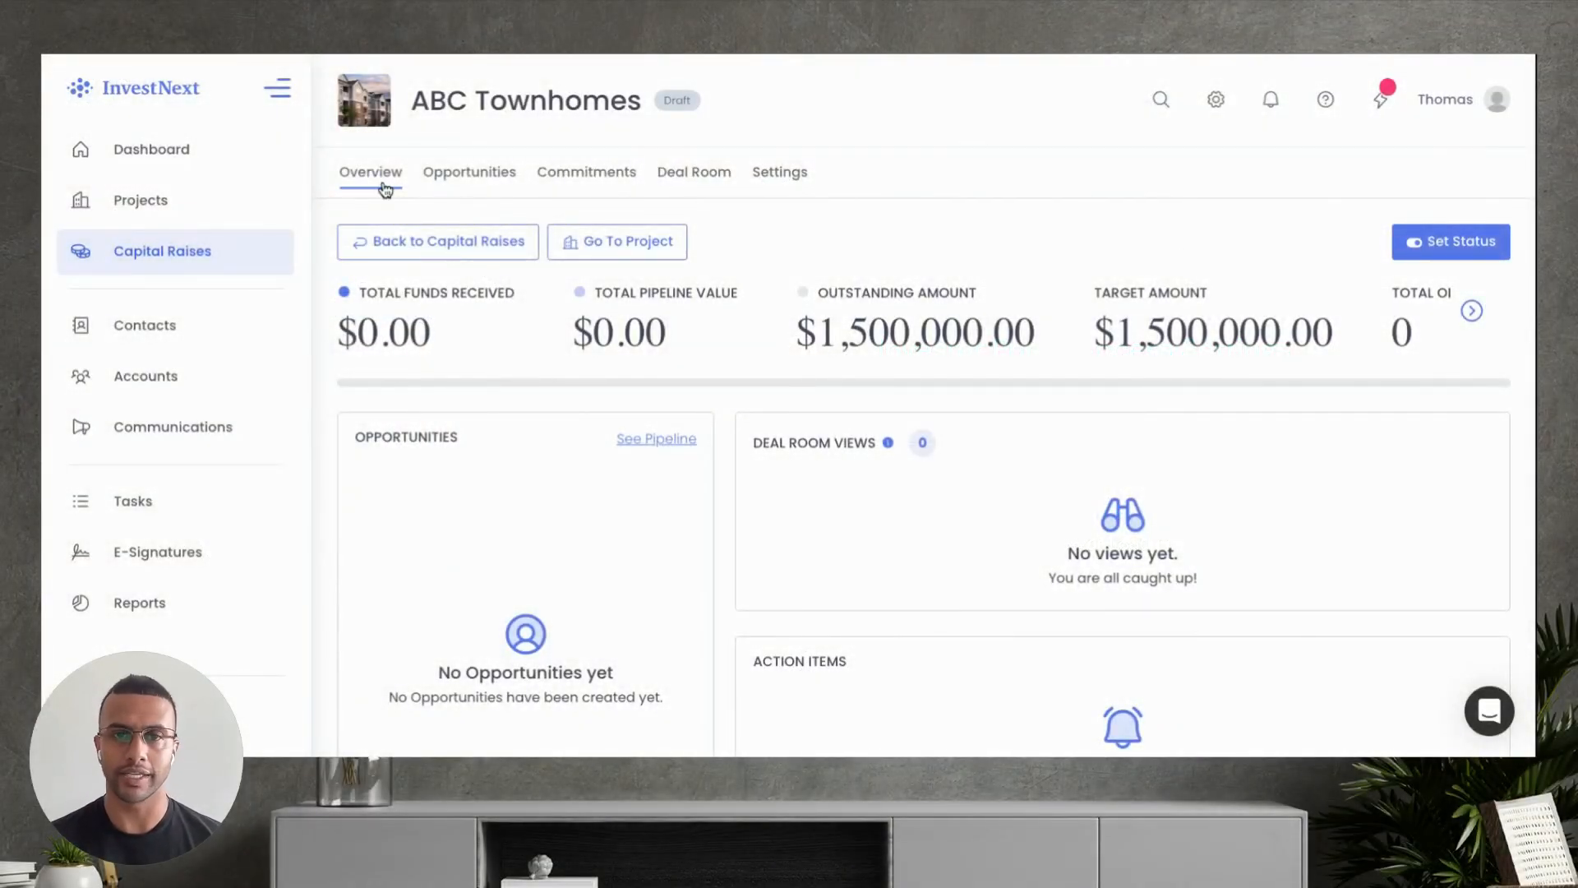
# Open the status settings from the capital raise's overview and compare the Upcoming, Active and Closed statuses
pyautogui.click(1448, 261)
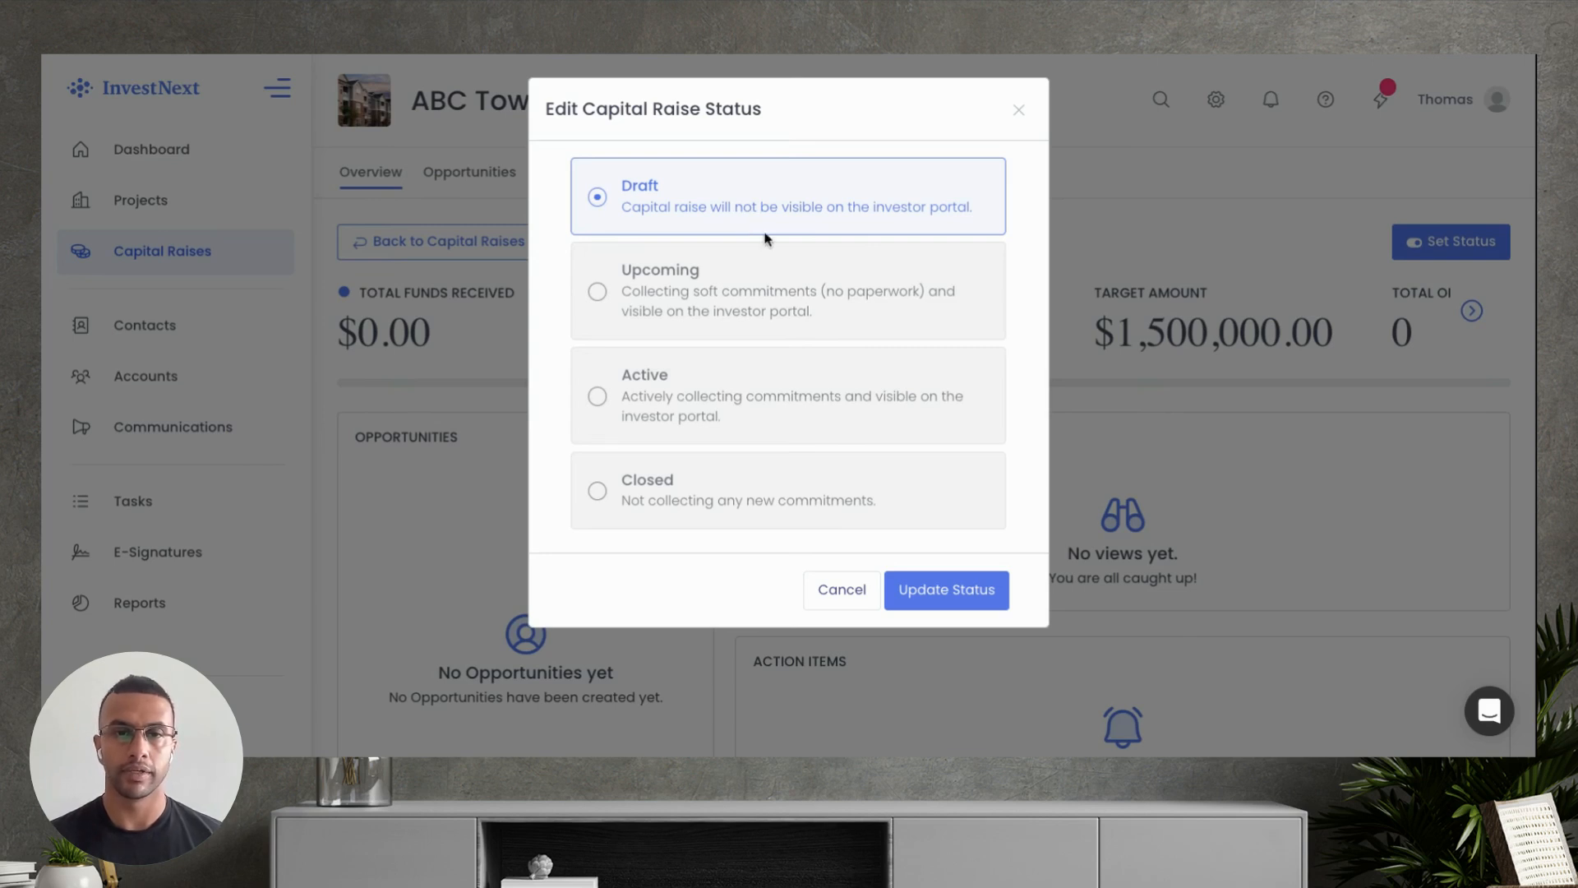
pyautogui.click(868, 321)
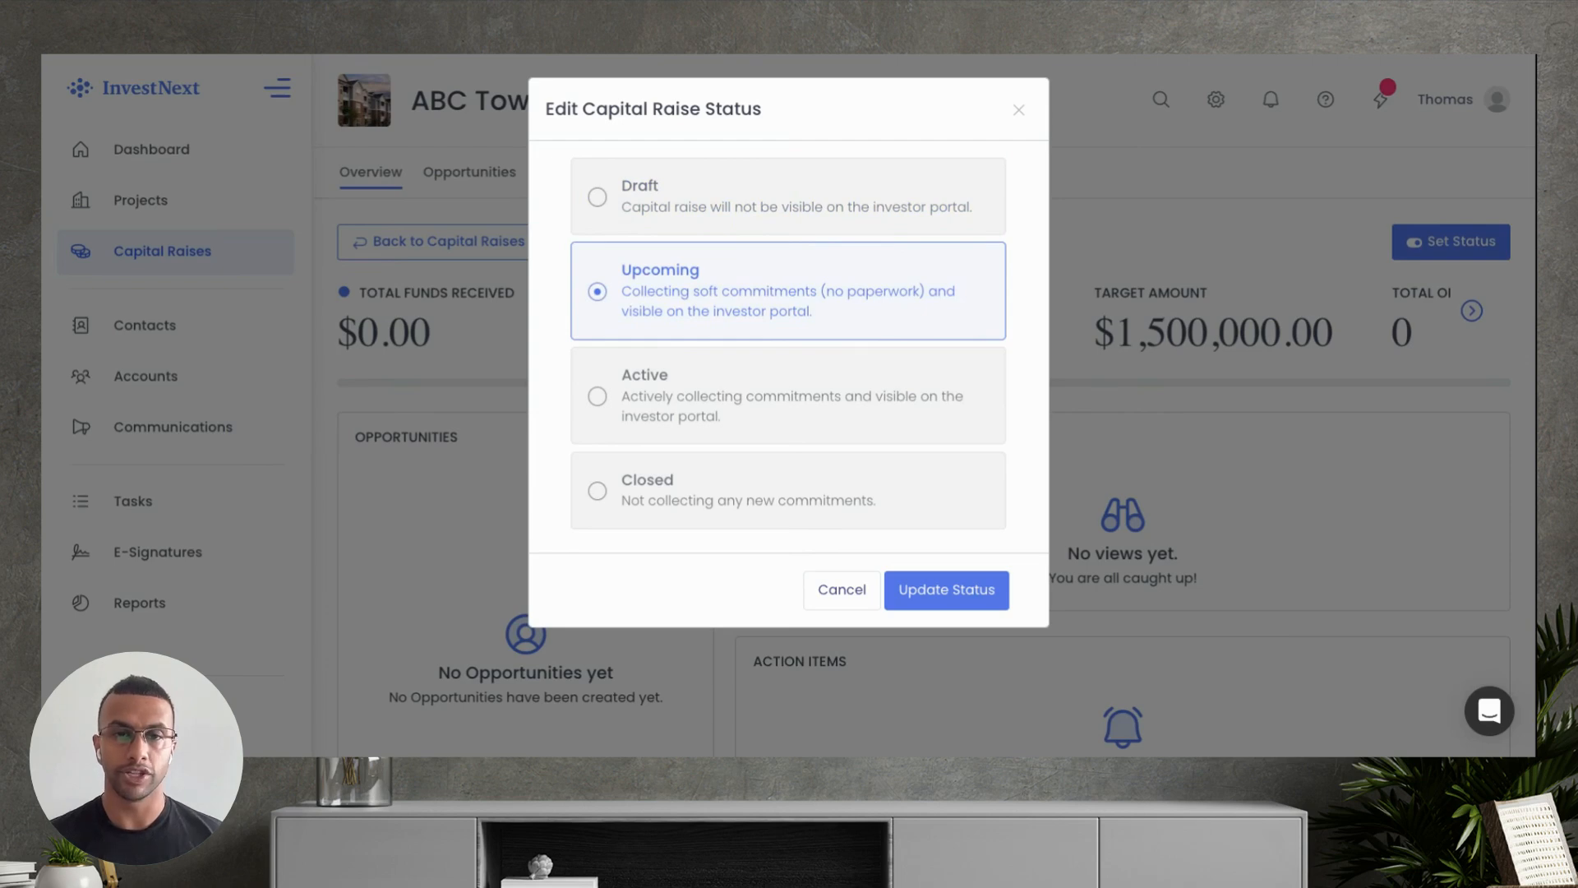
pyautogui.click(851, 419)
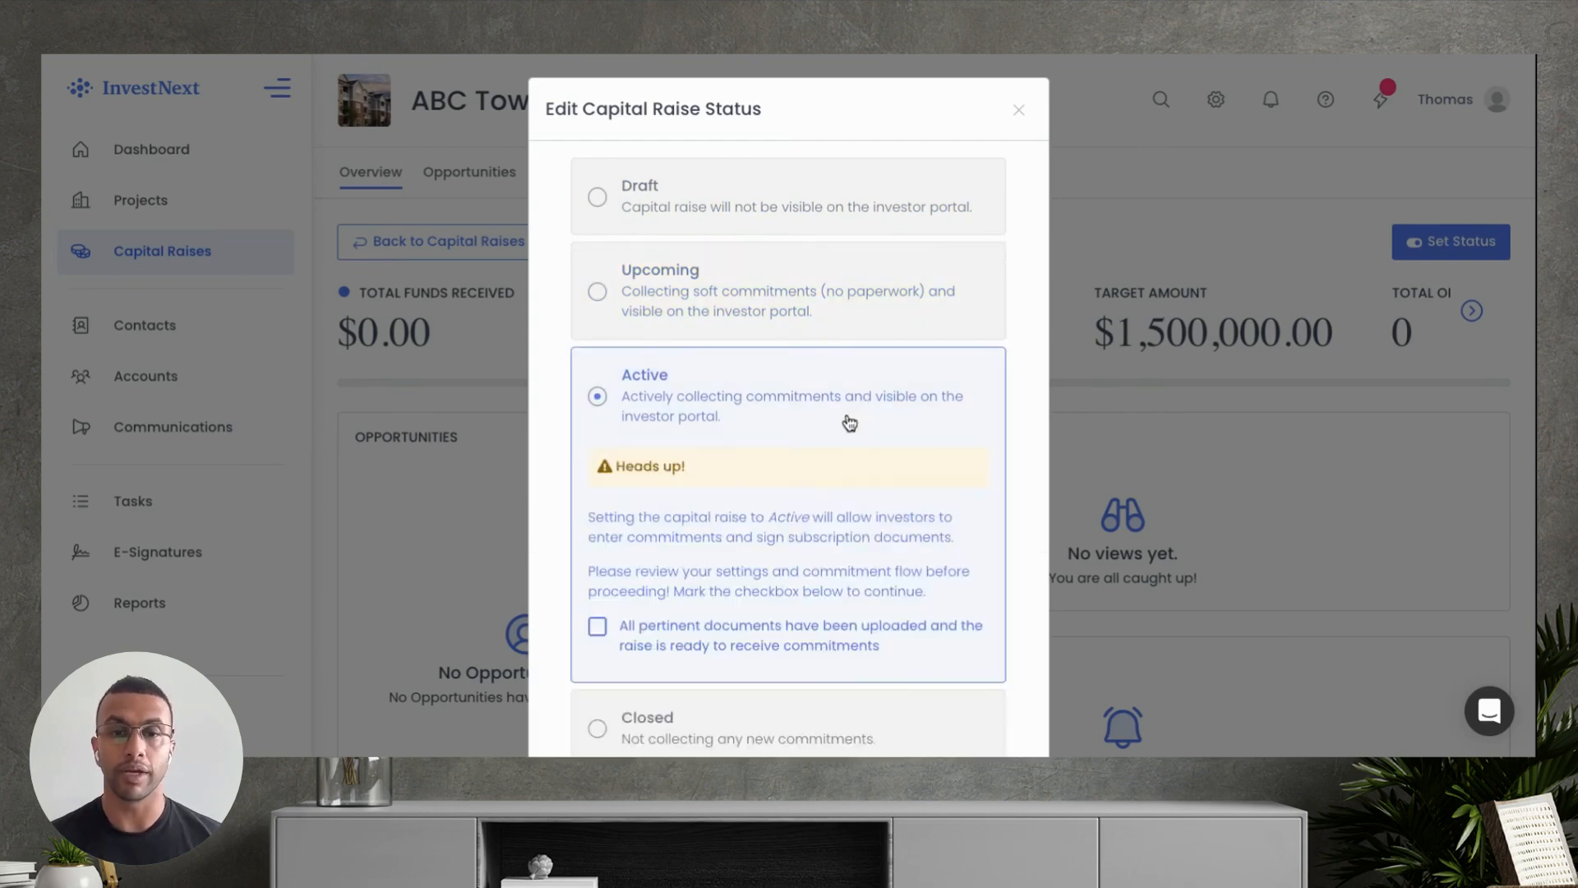
pyautogui.scroll(-2, 851, 423)
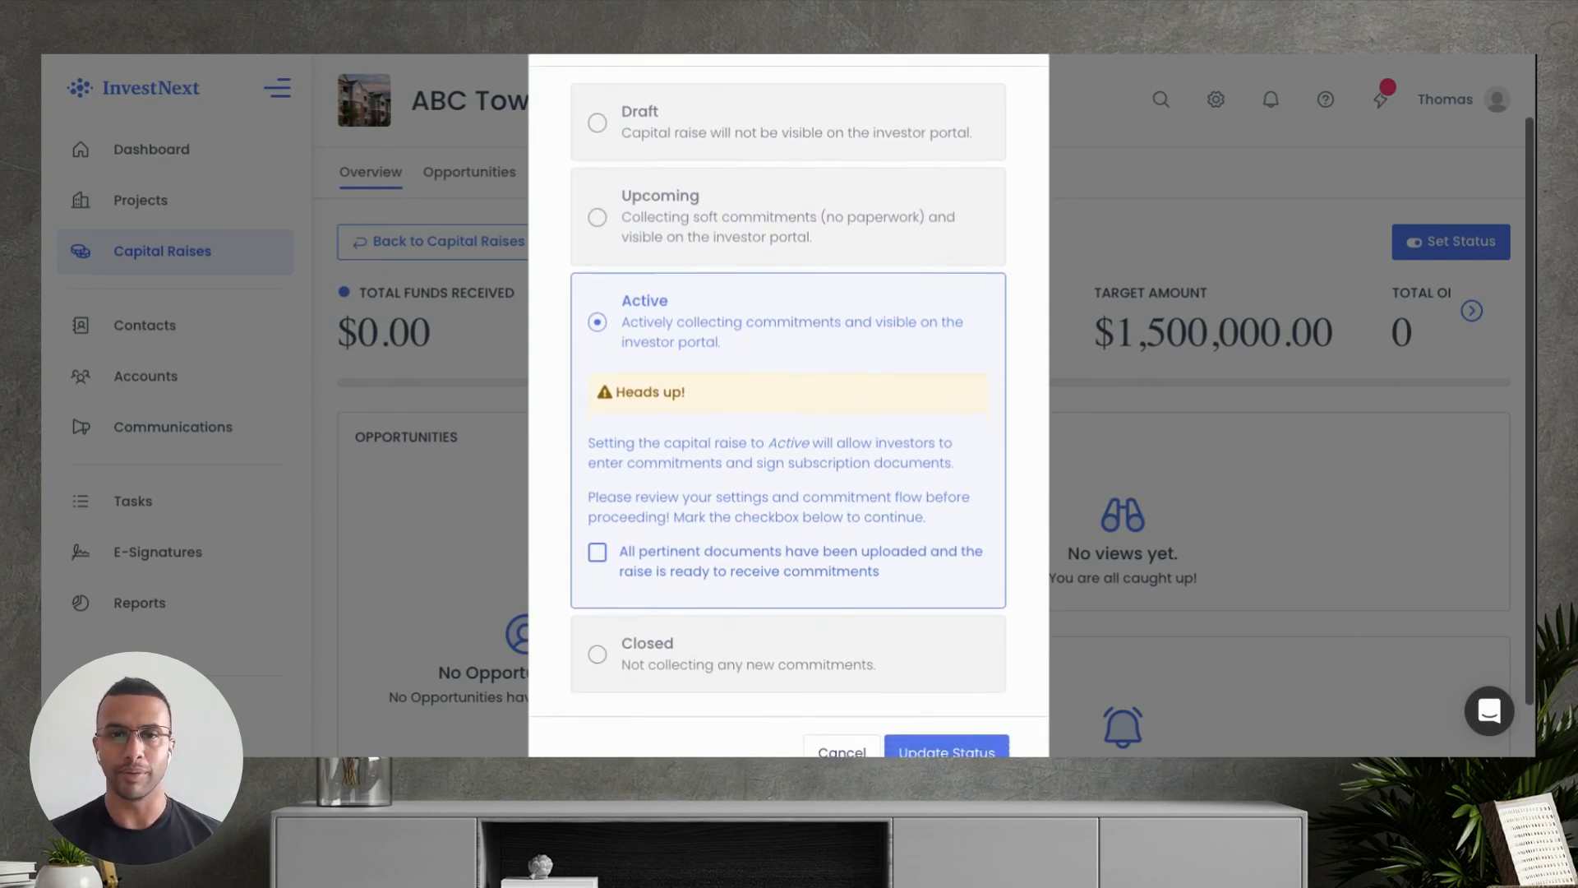
pyautogui.scroll(-1, 788, 403)
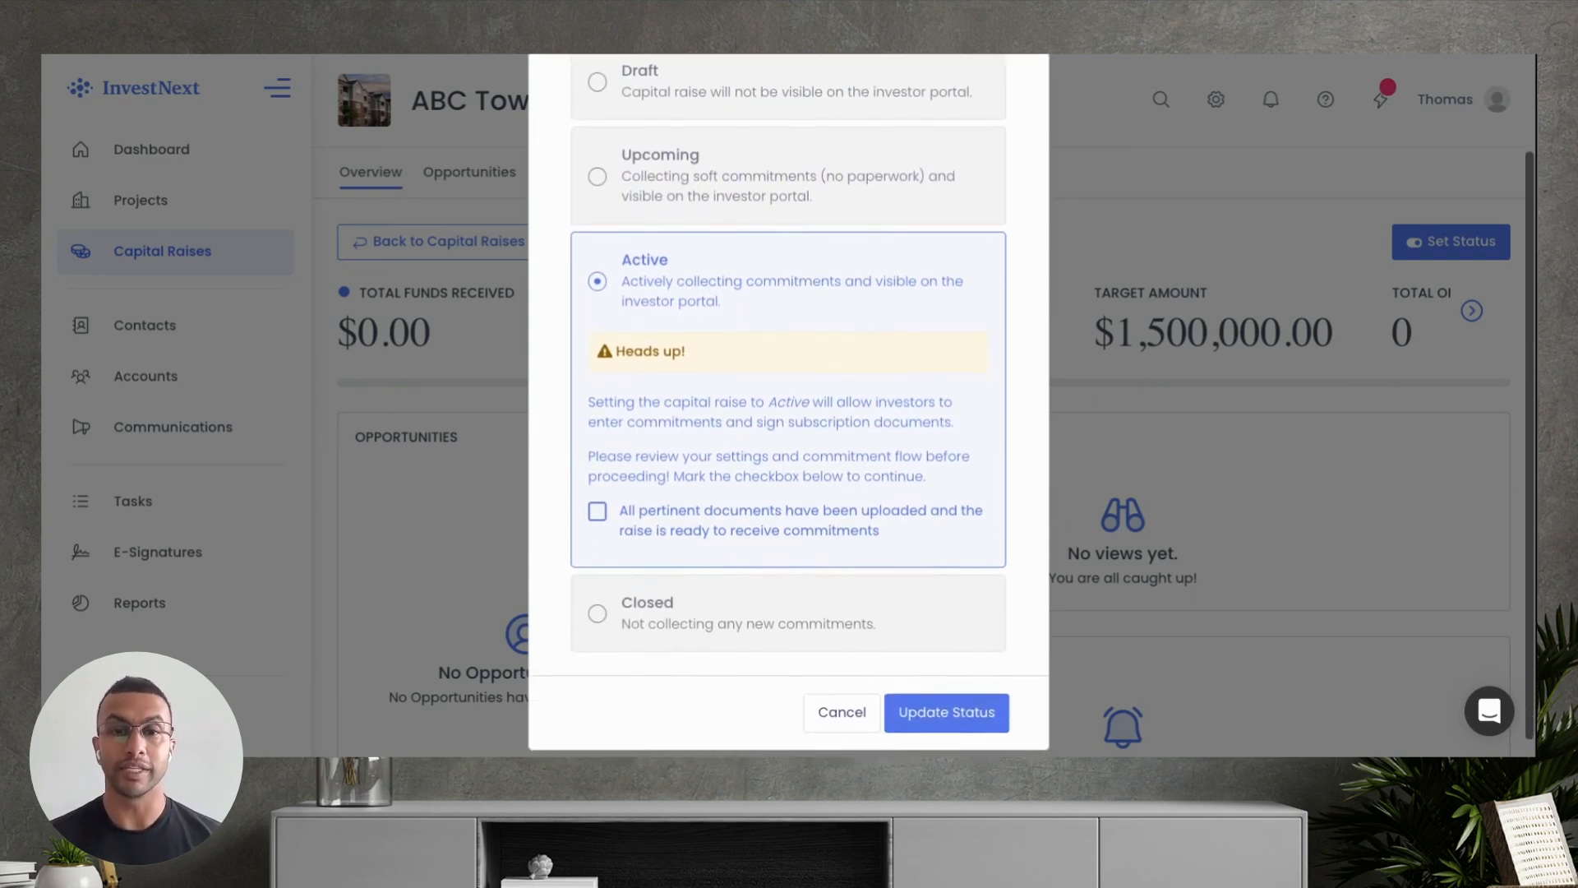
pyautogui.scroll(-1, 788, 403)
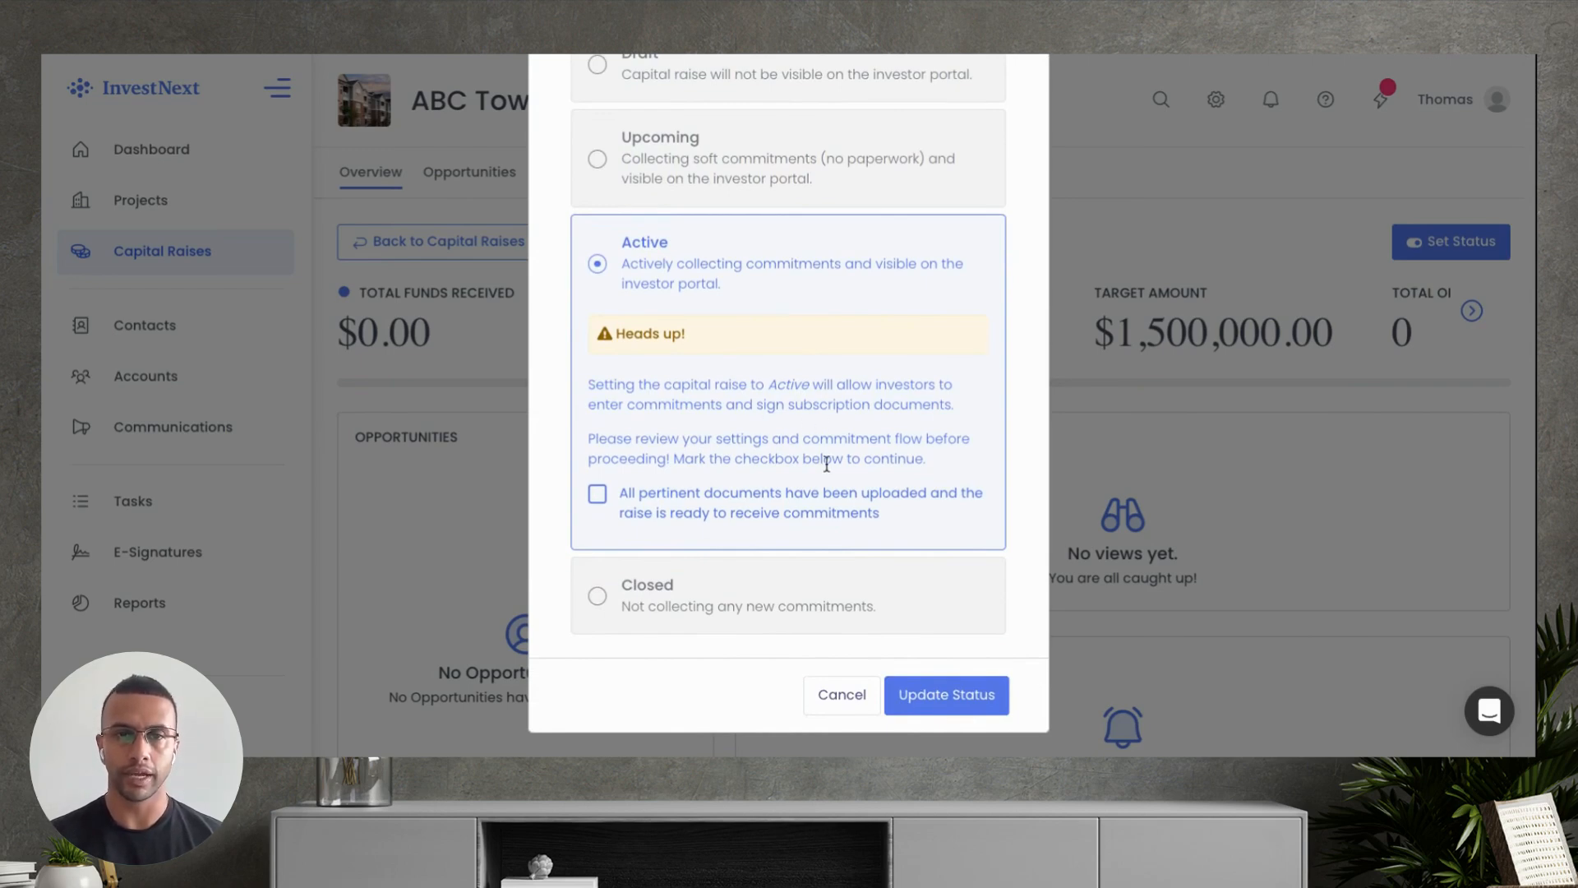
pyautogui.click(794, 596)
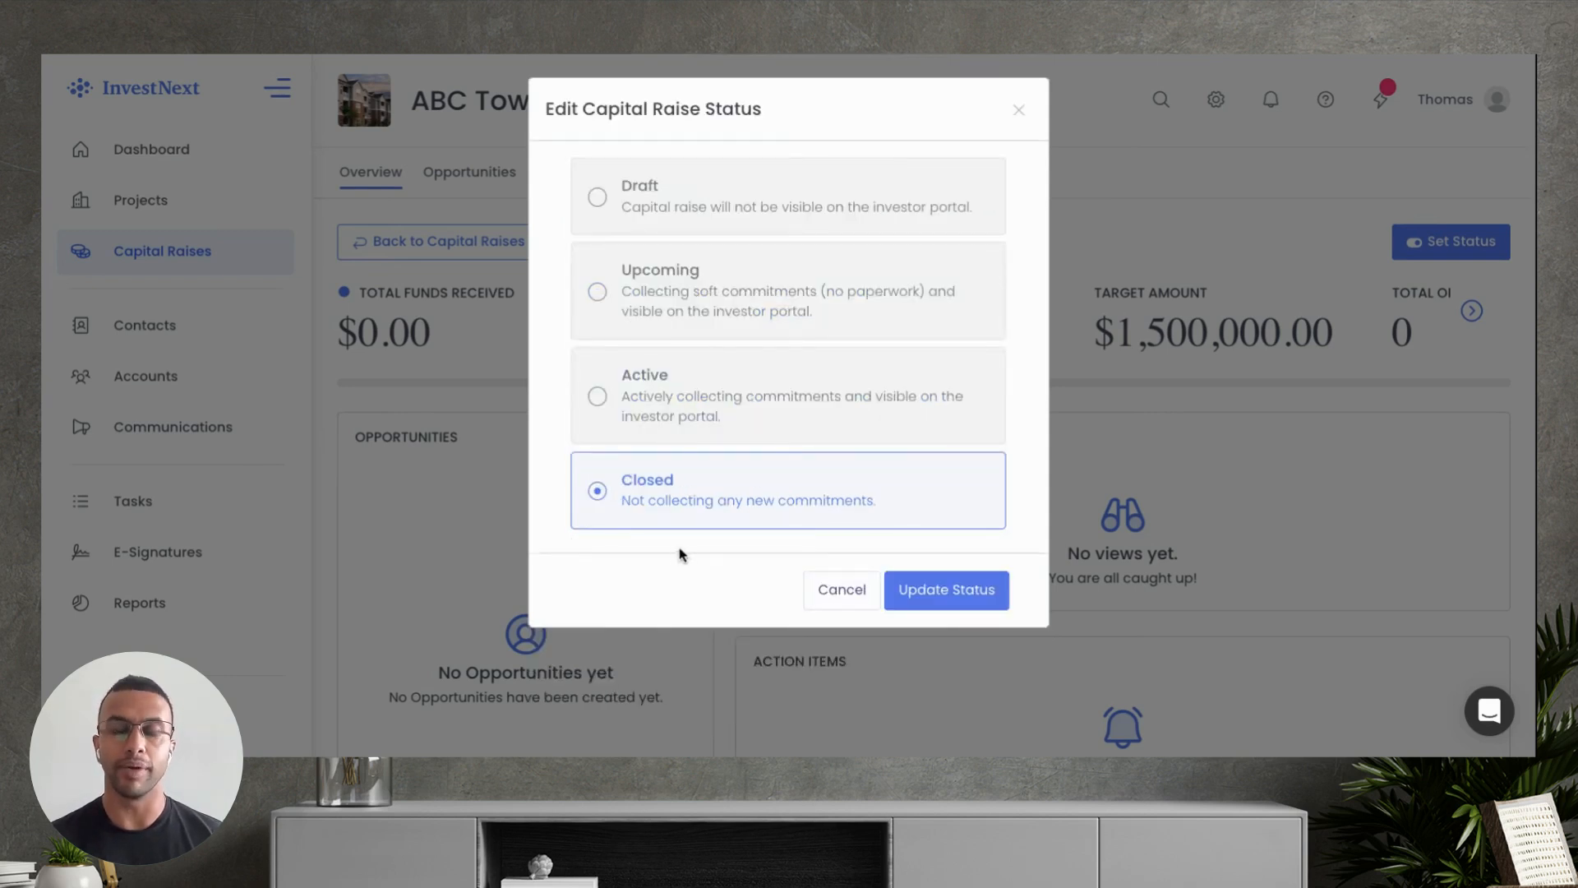
# Set the capital raise to Active, confirming that all pertinent documents are uploaded and it is ready for commitments
pyautogui.click(677, 409)
pyautogui.scroll(-2, 689, 518)
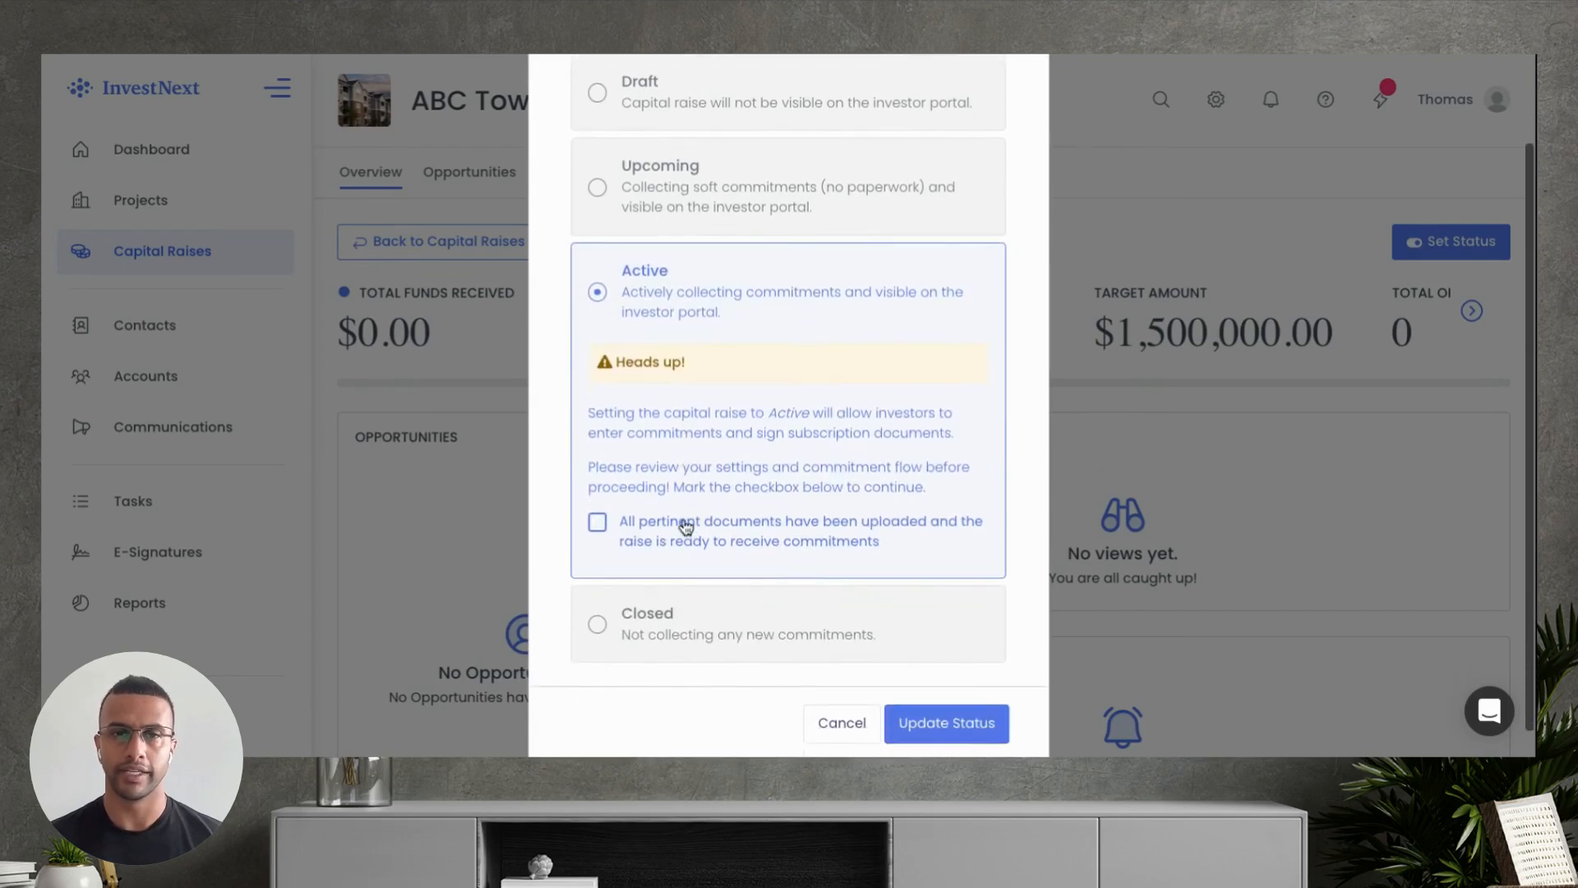
pyautogui.click(598, 516)
pyautogui.scroll(-1, 863, 538)
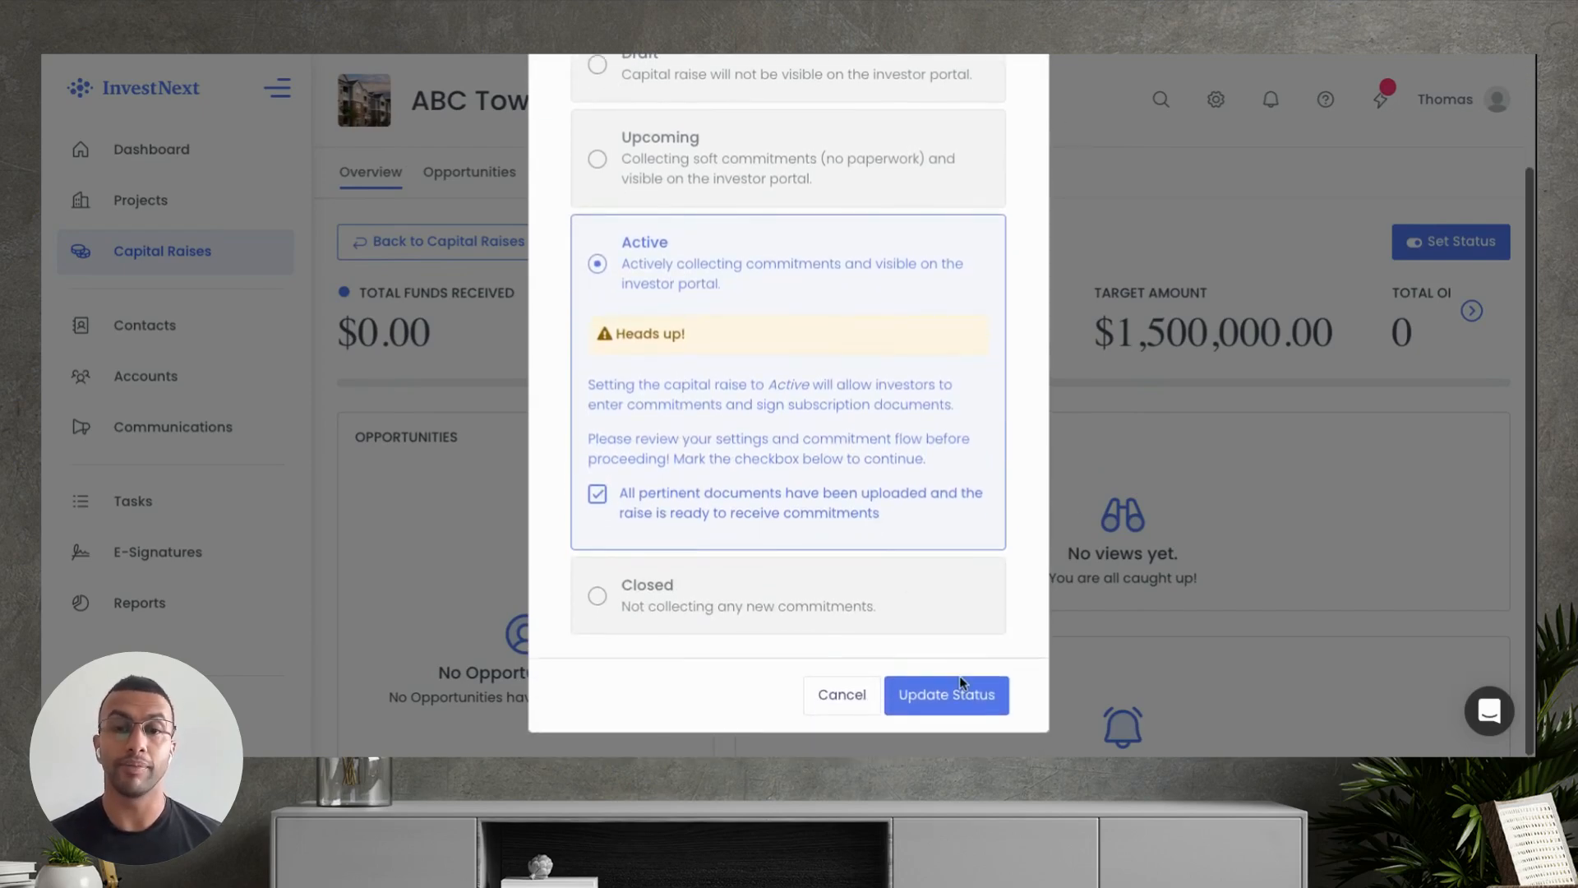
pyautogui.click(960, 701)
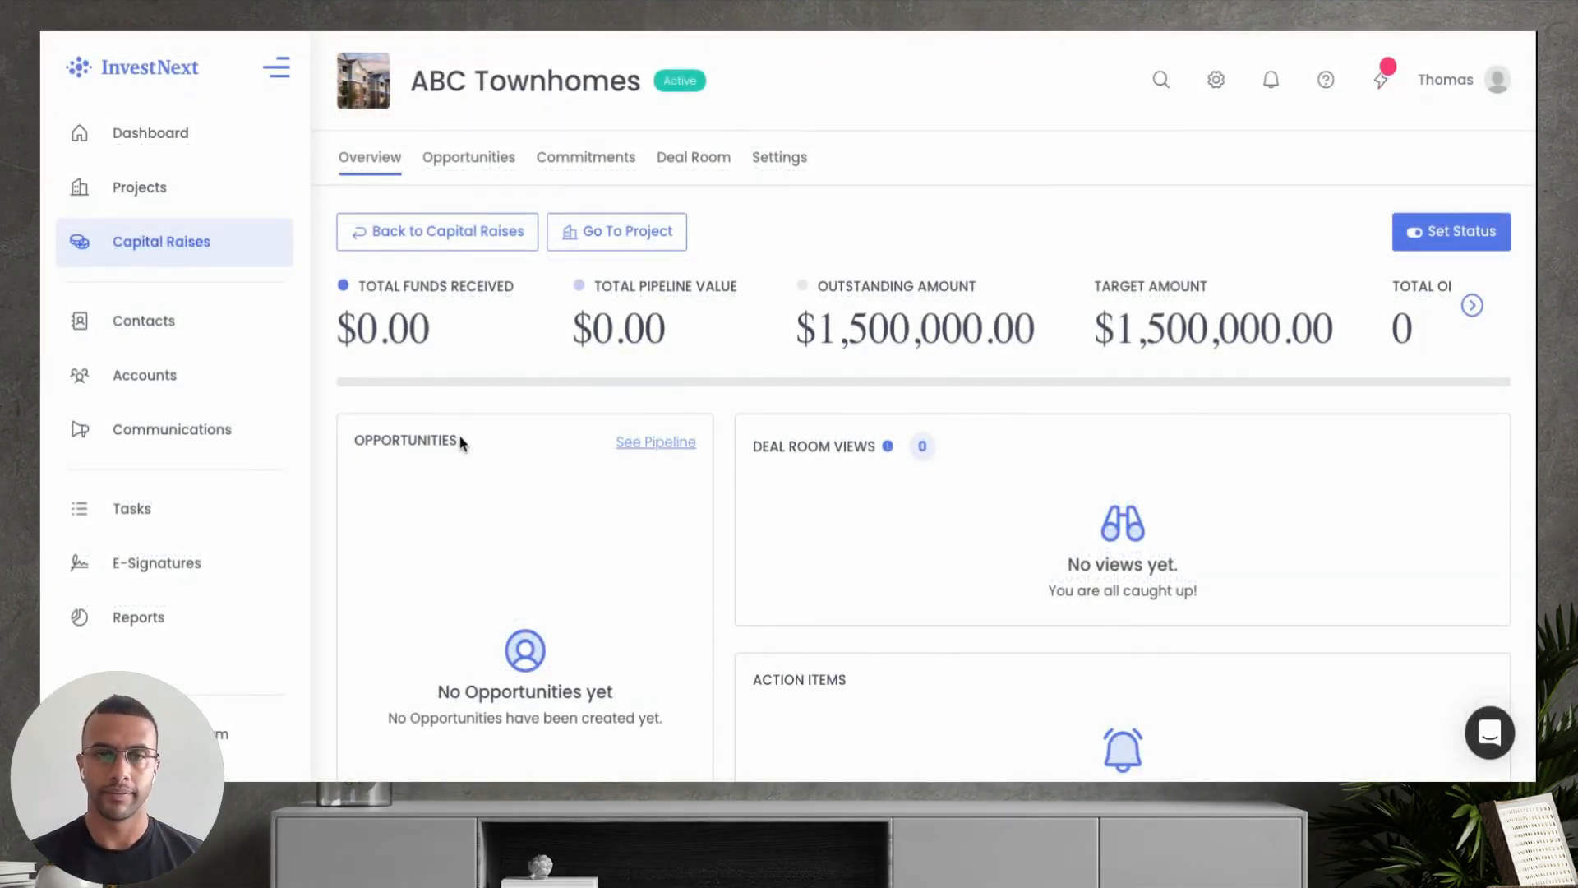
# Open the Investor Lead Form for editing from the forms in Communications
pyautogui.scroll(-1, 363, 436)
pyautogui.click(228, 433)
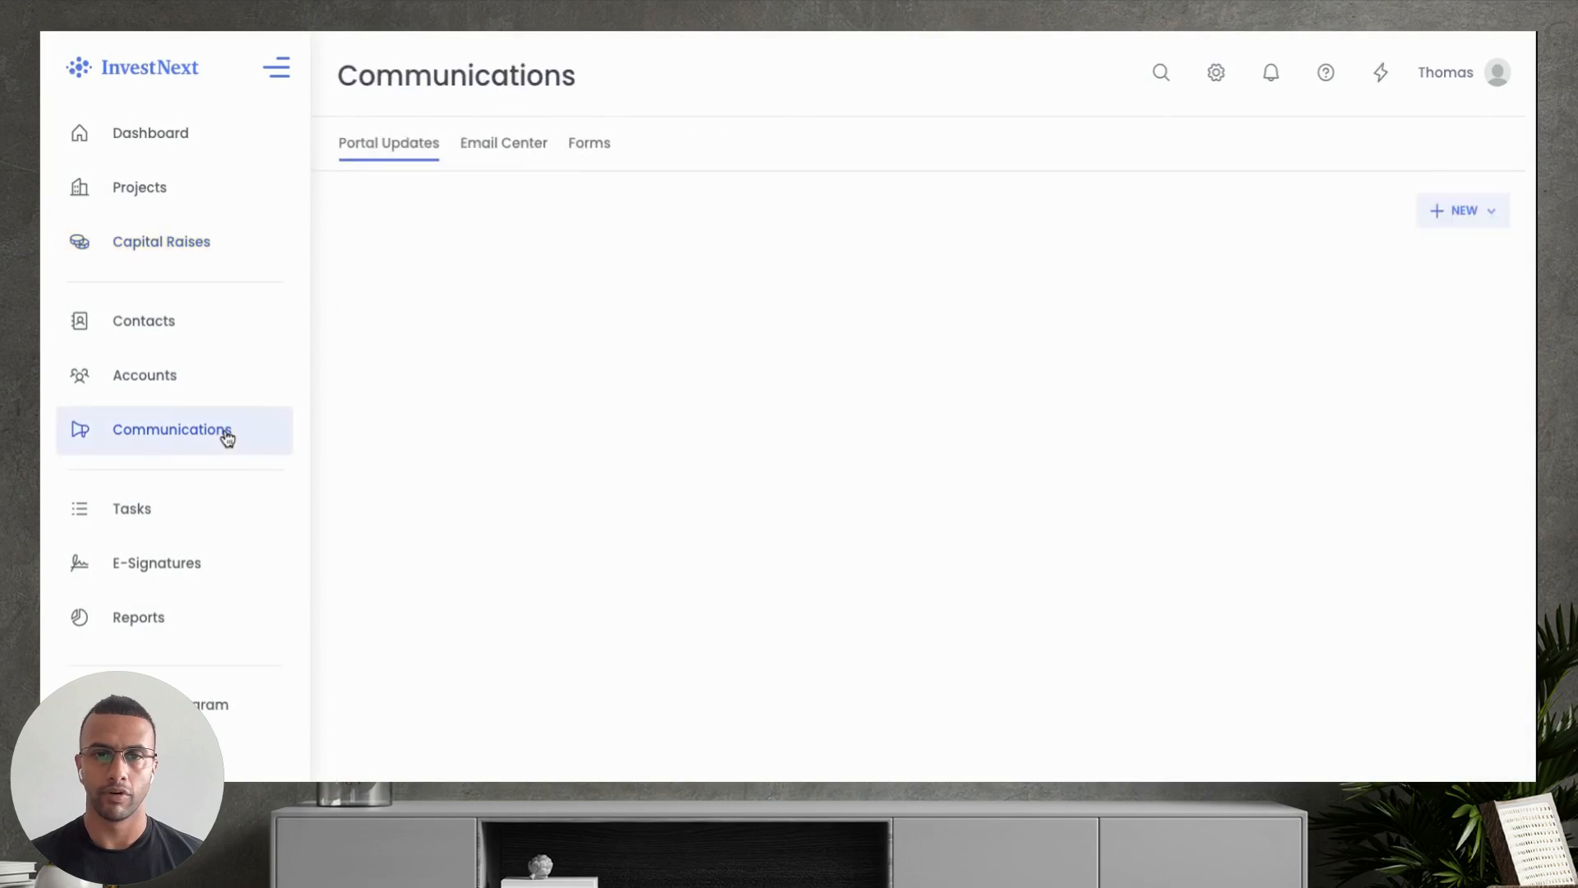
pyautogui.click(587, 148)
pyautogui.click(1468, 260)
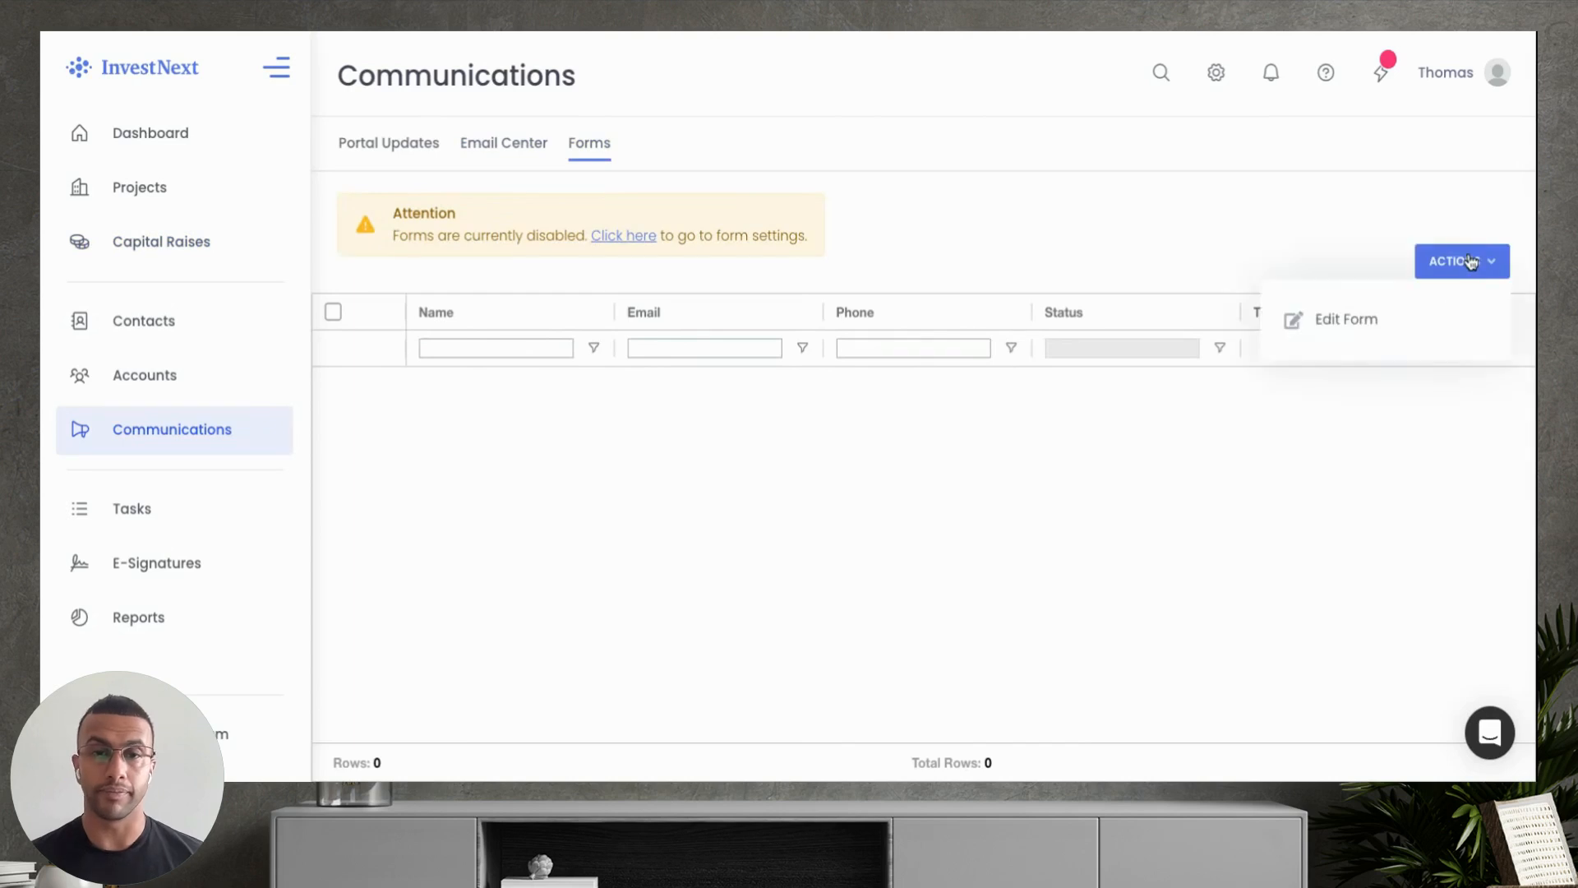
pyautogui.click(1420, 335)
# Examine the Investor Lead Form's fields, the note on the Soft Commitment field, and the additional InvestNext fields on offer
pyautogui.scroll(-2, 1195, 383)
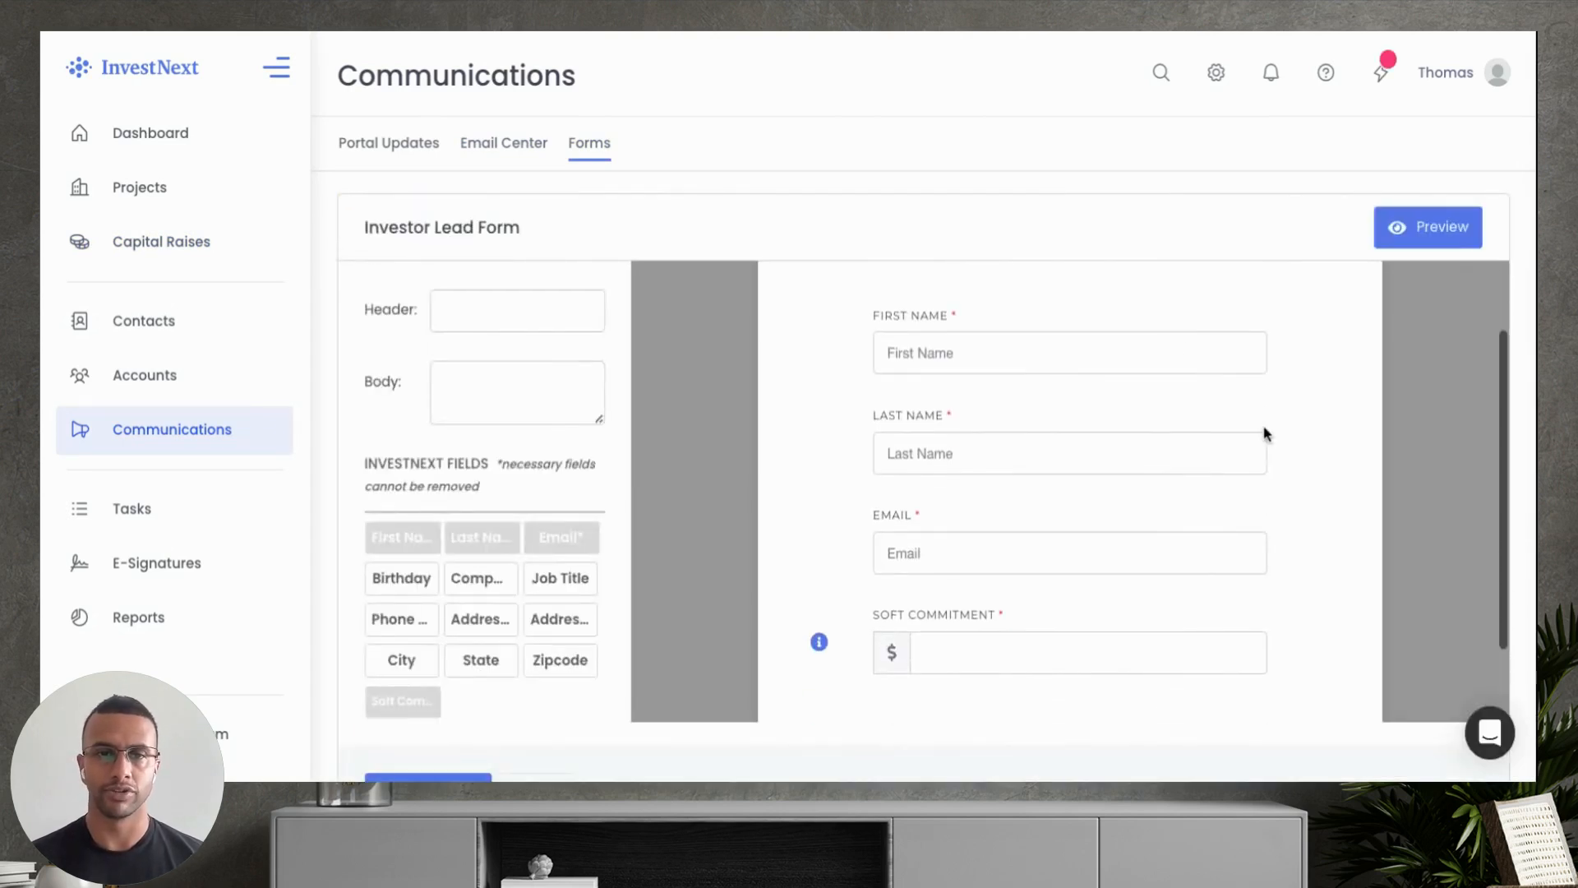
pyautogui.scroll(-2, 1324, 492)
pyautogui.scroll(2, 1324, 492)
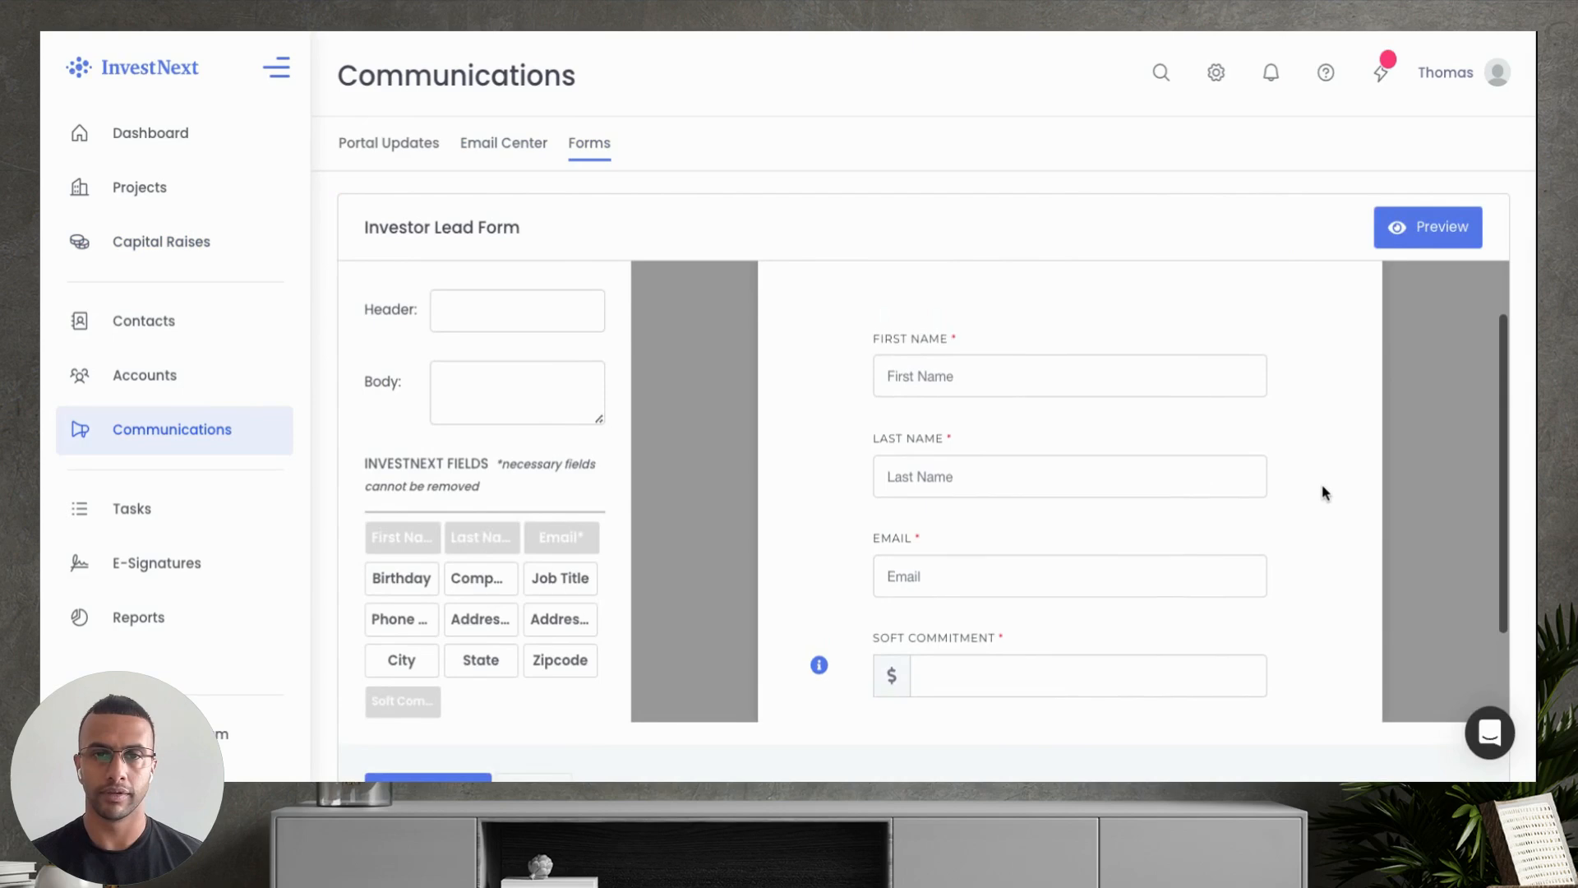
pyautogui.scroll(-1, 1325, 492)
pyautogui.scroll(-2, 1458, 478)
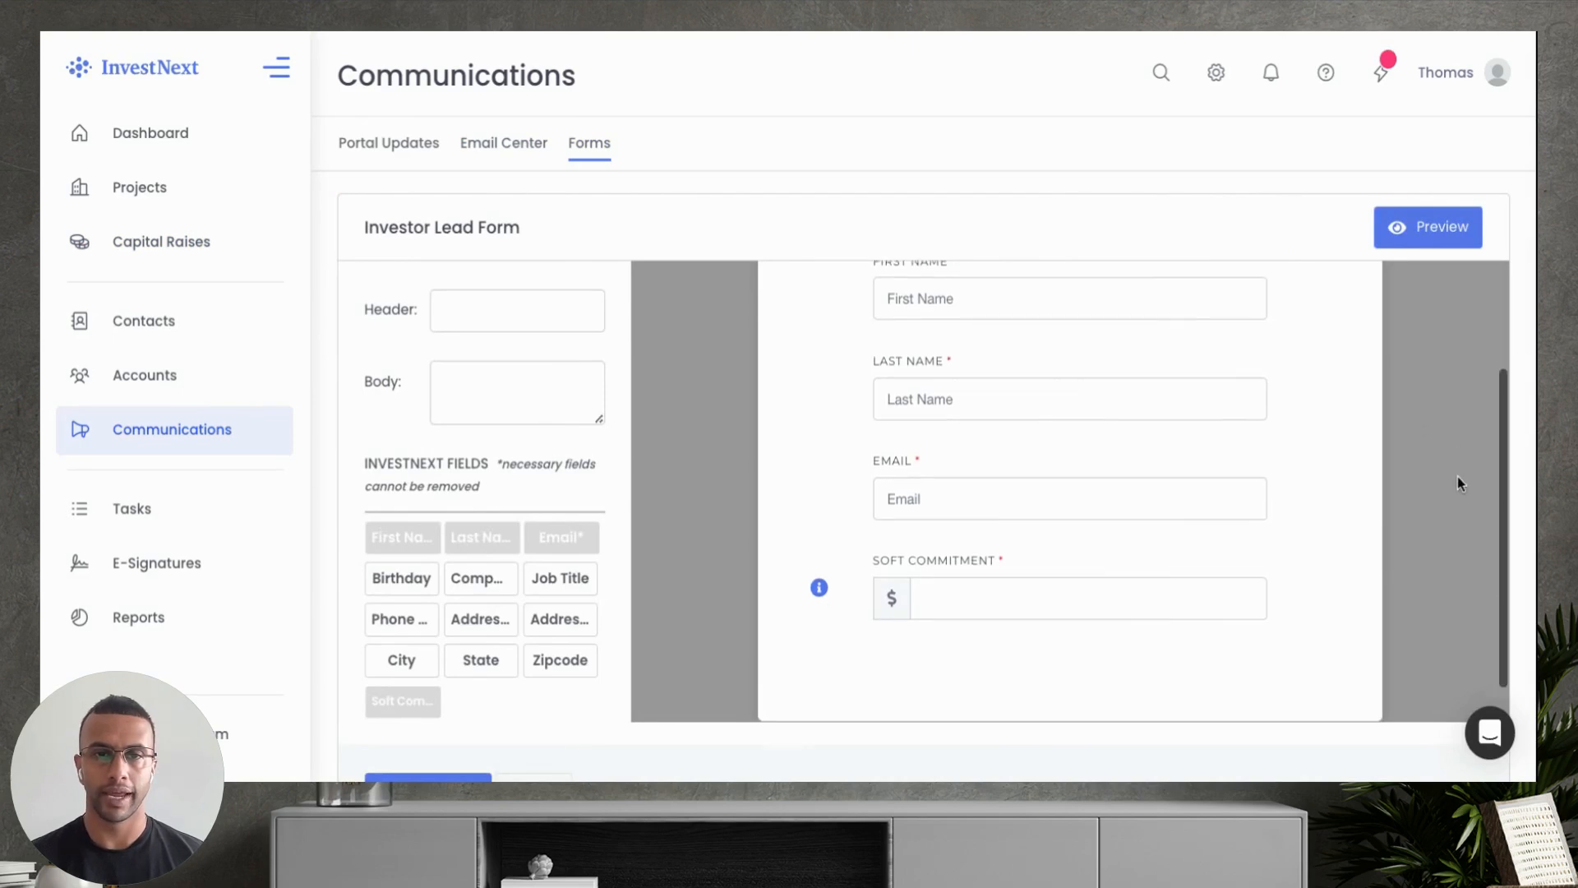
pyautogui.scroll(1, 1457, 476)
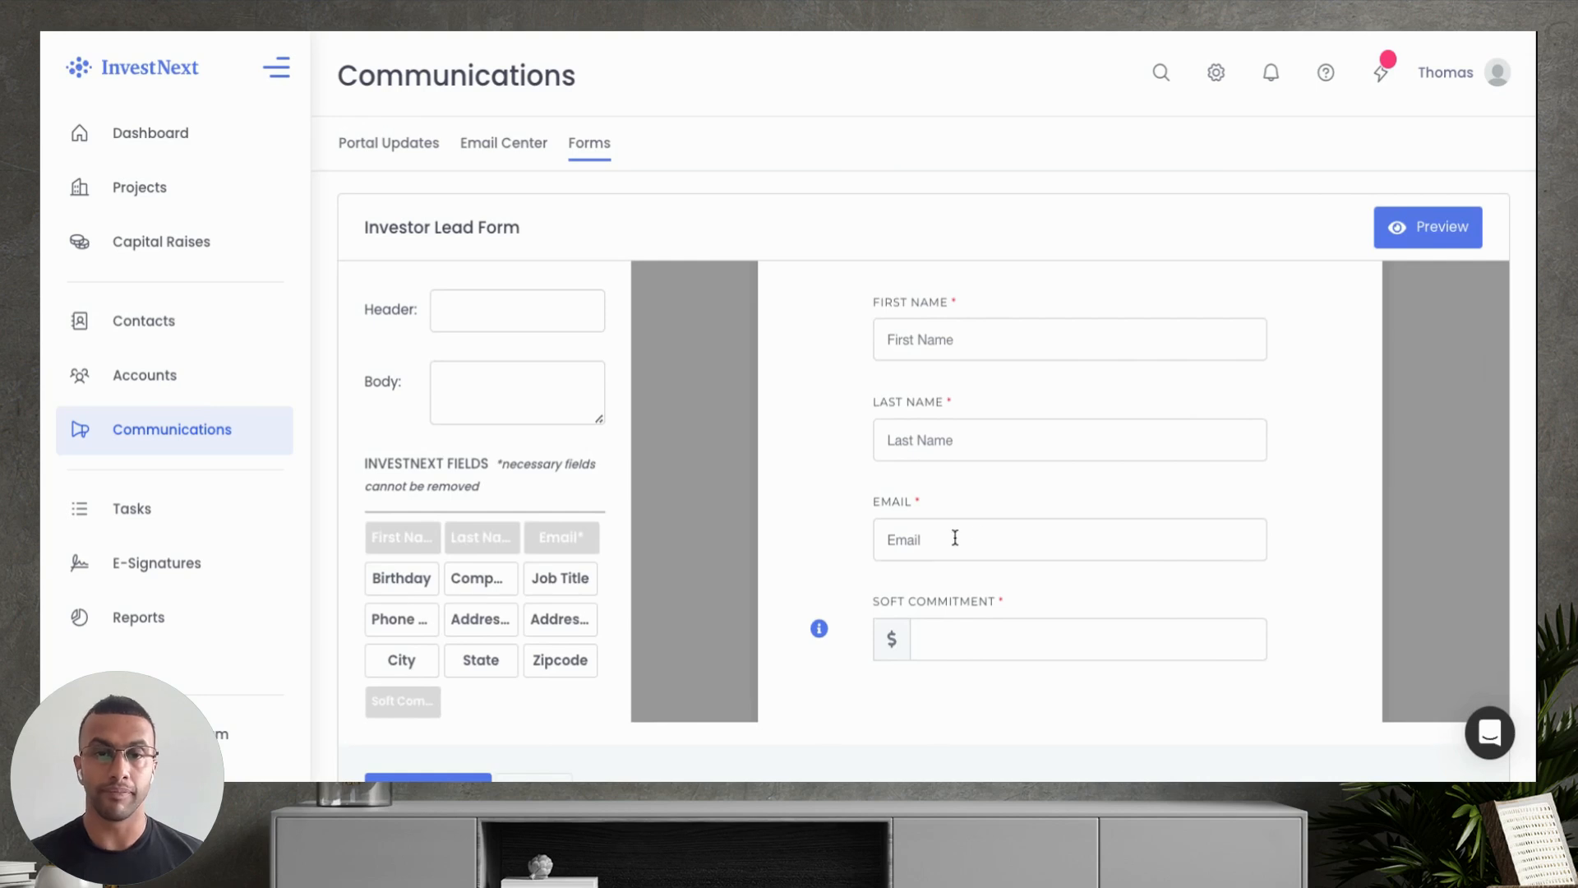
pyautogui.moveTo(821, 629)
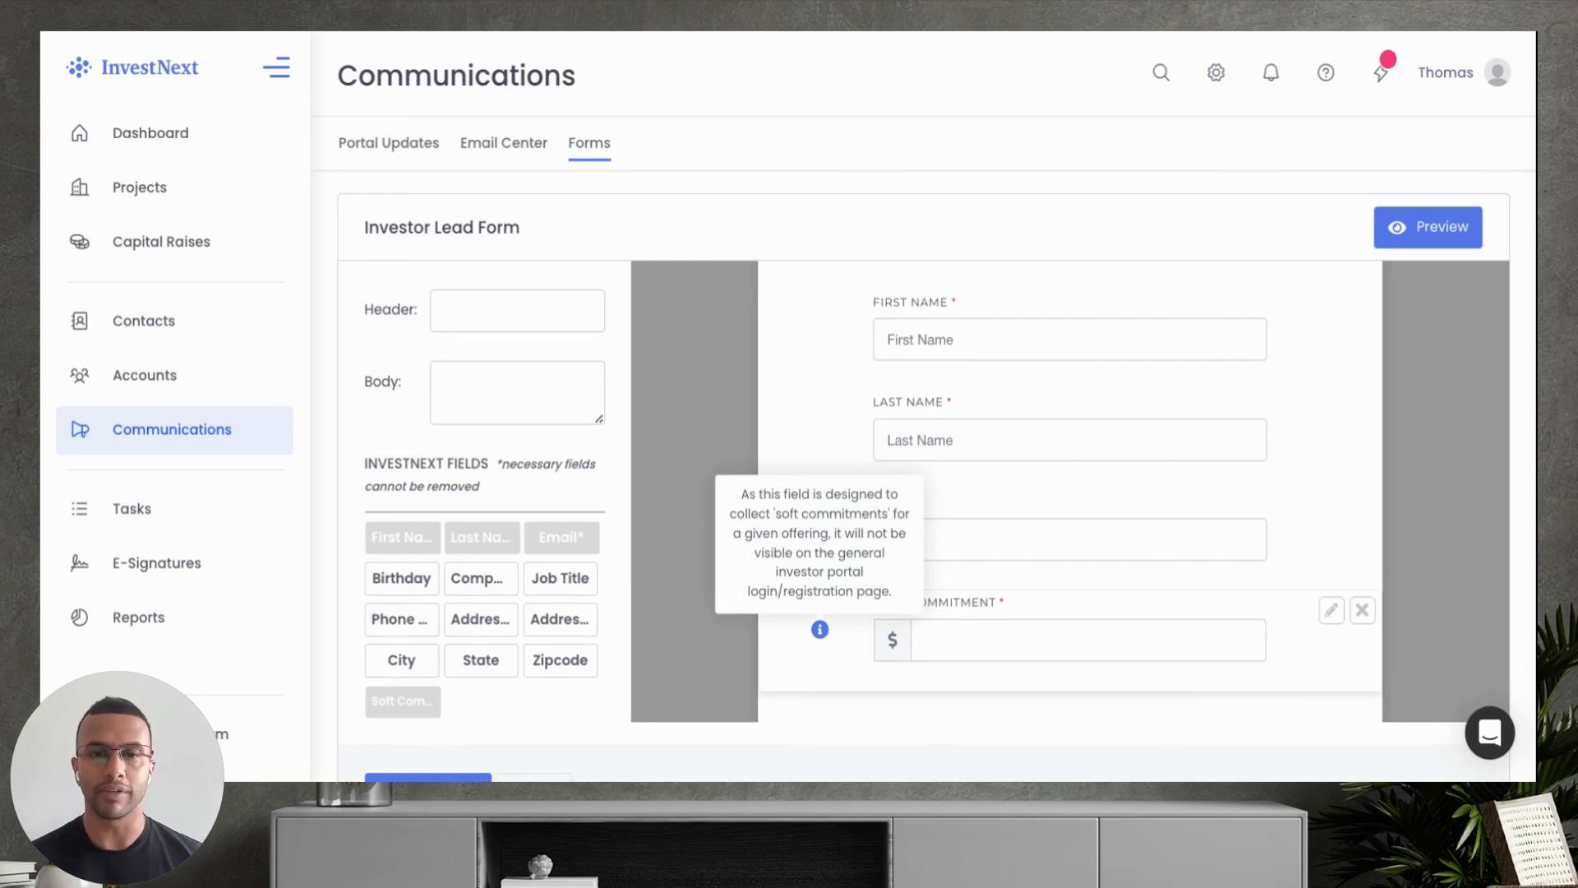
pyautogui.scroll(-2, 641, 623)
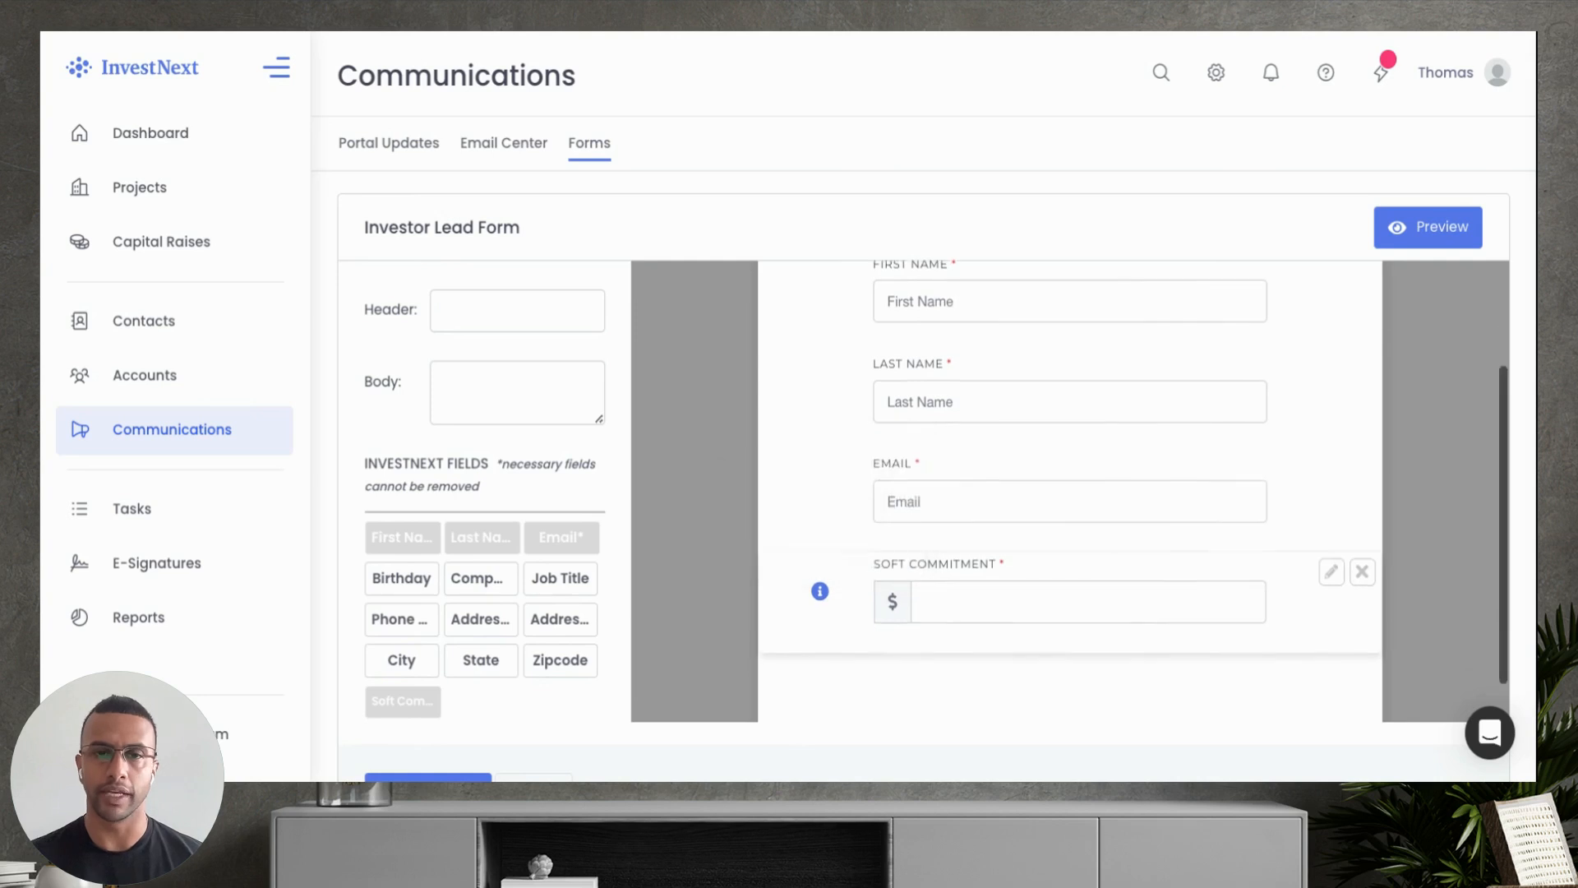
pyautogui.click(380, 579)
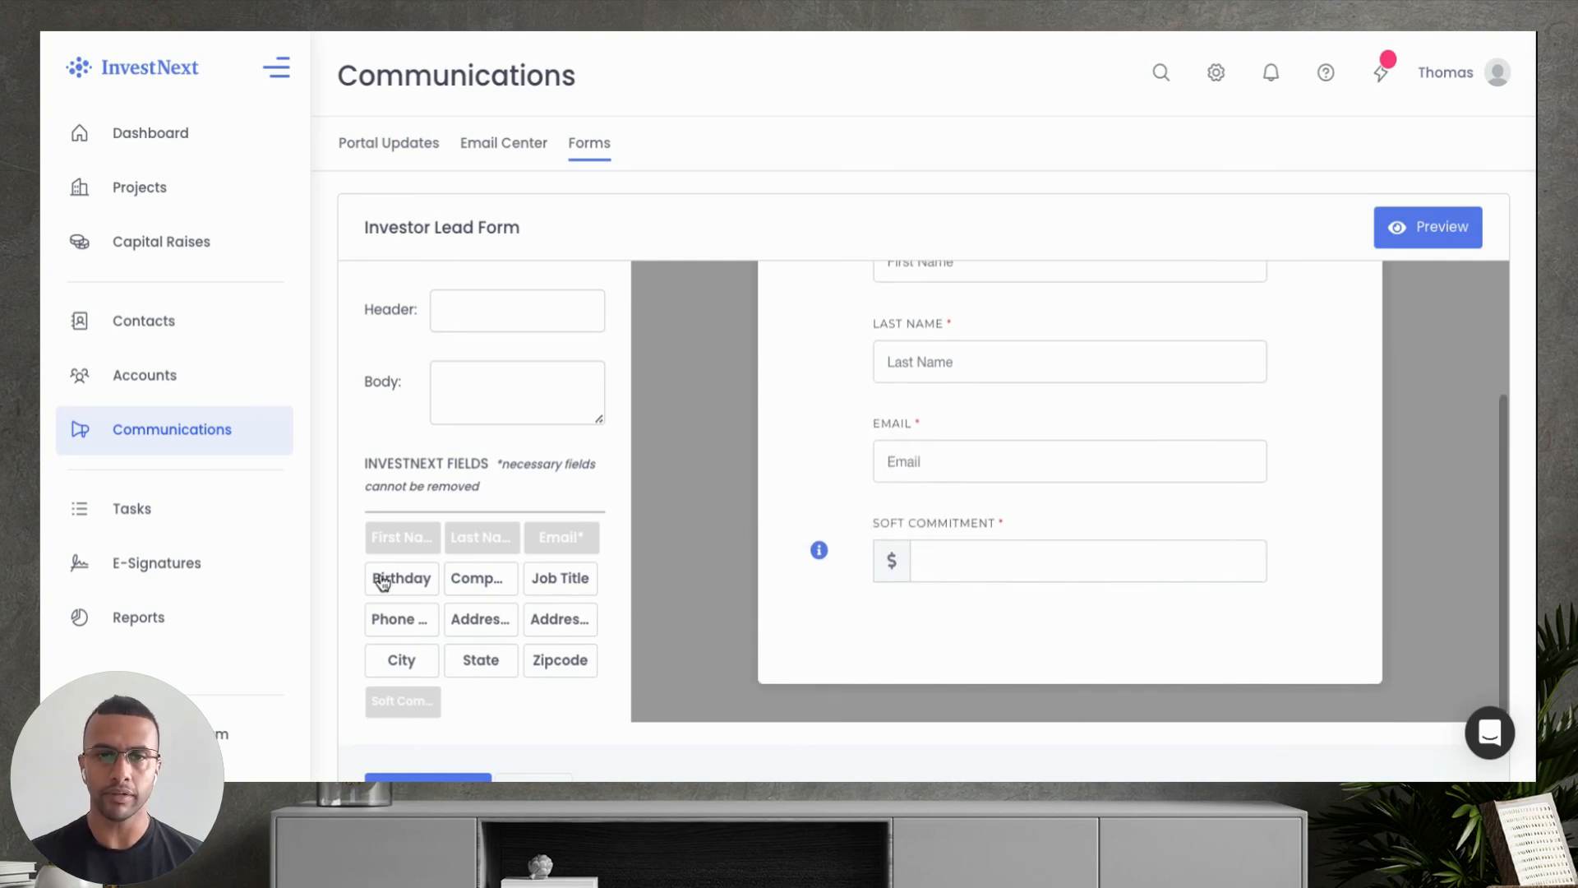
# Add the Birthday and Phone Number fields to the Investor Lead Form and make Phone Number required
pyautogui.click(386, 618)
pyautogui.scroll(-5, 811, 576)
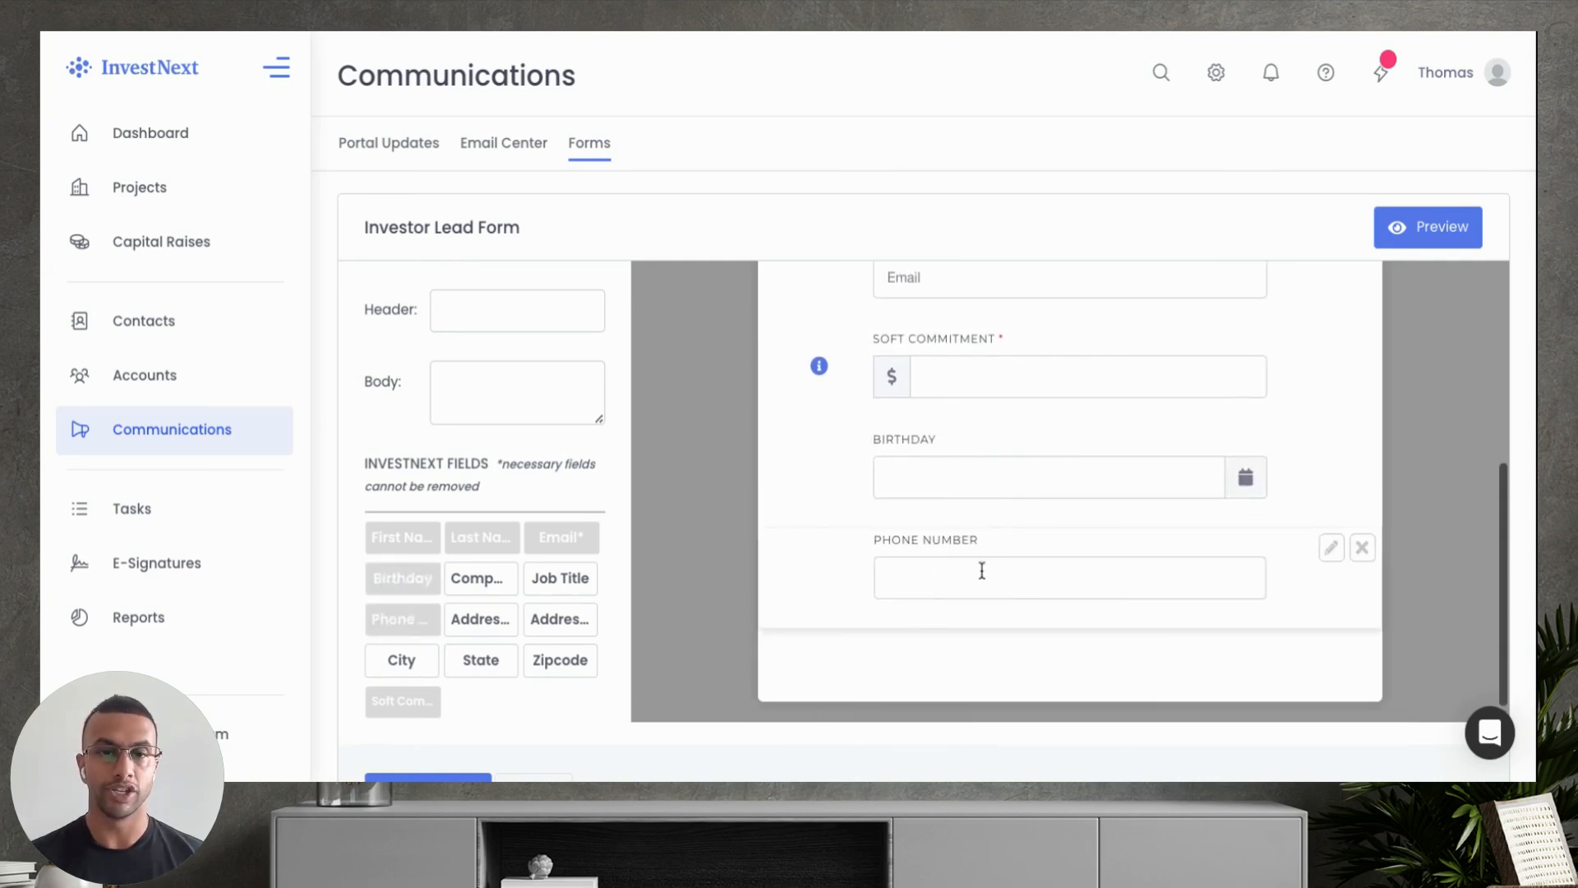
pyautogui.click(1332, 549)
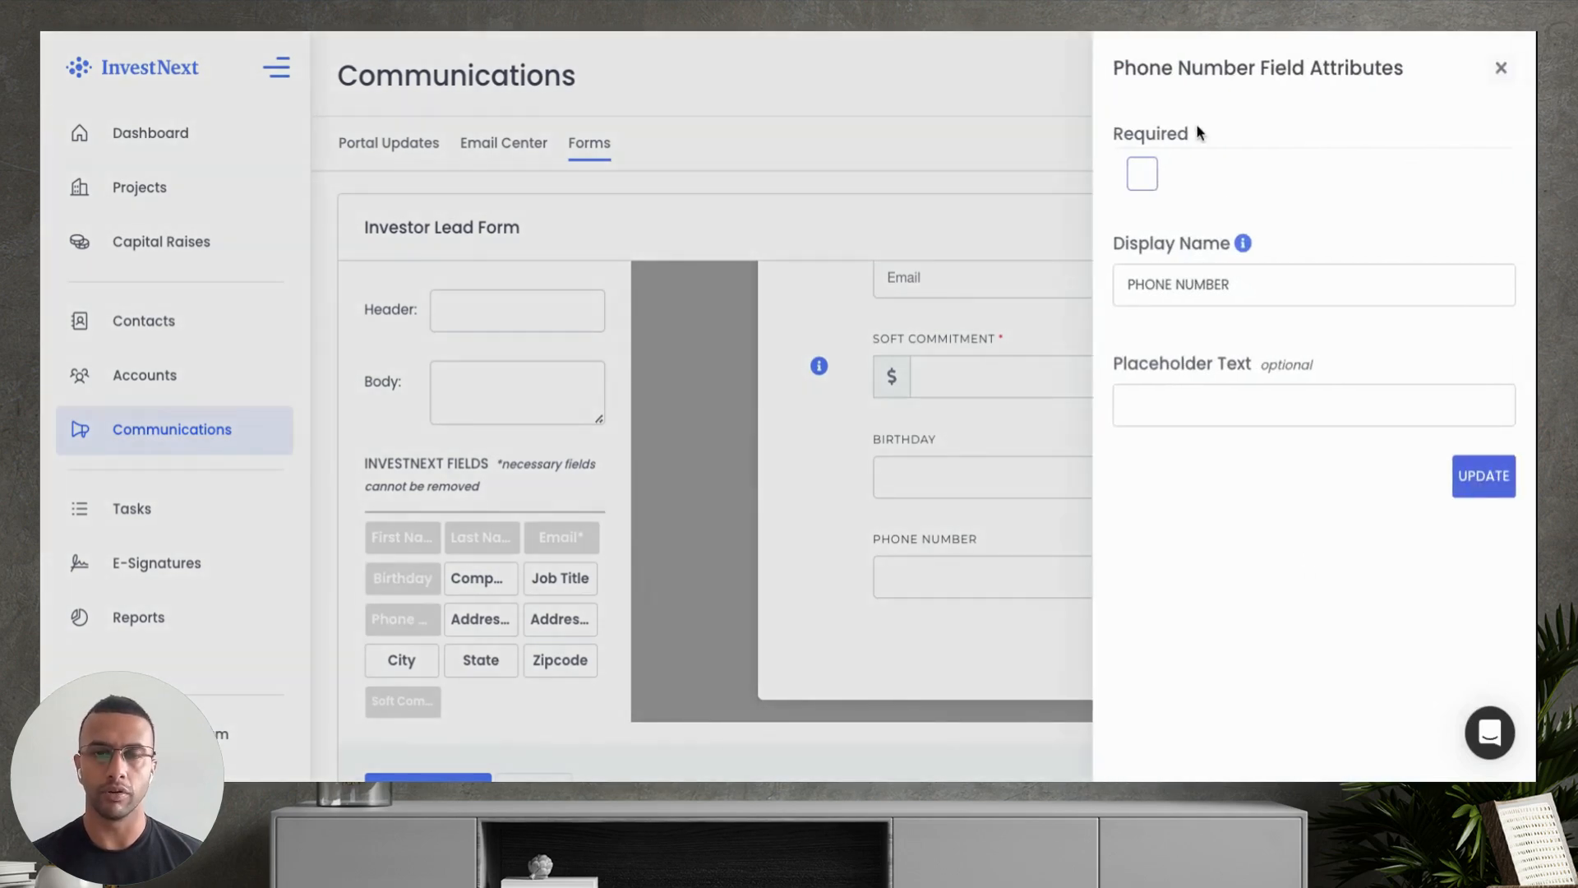
pyautogui.click(1142, 174)
pyautogui.click(1482, 478)
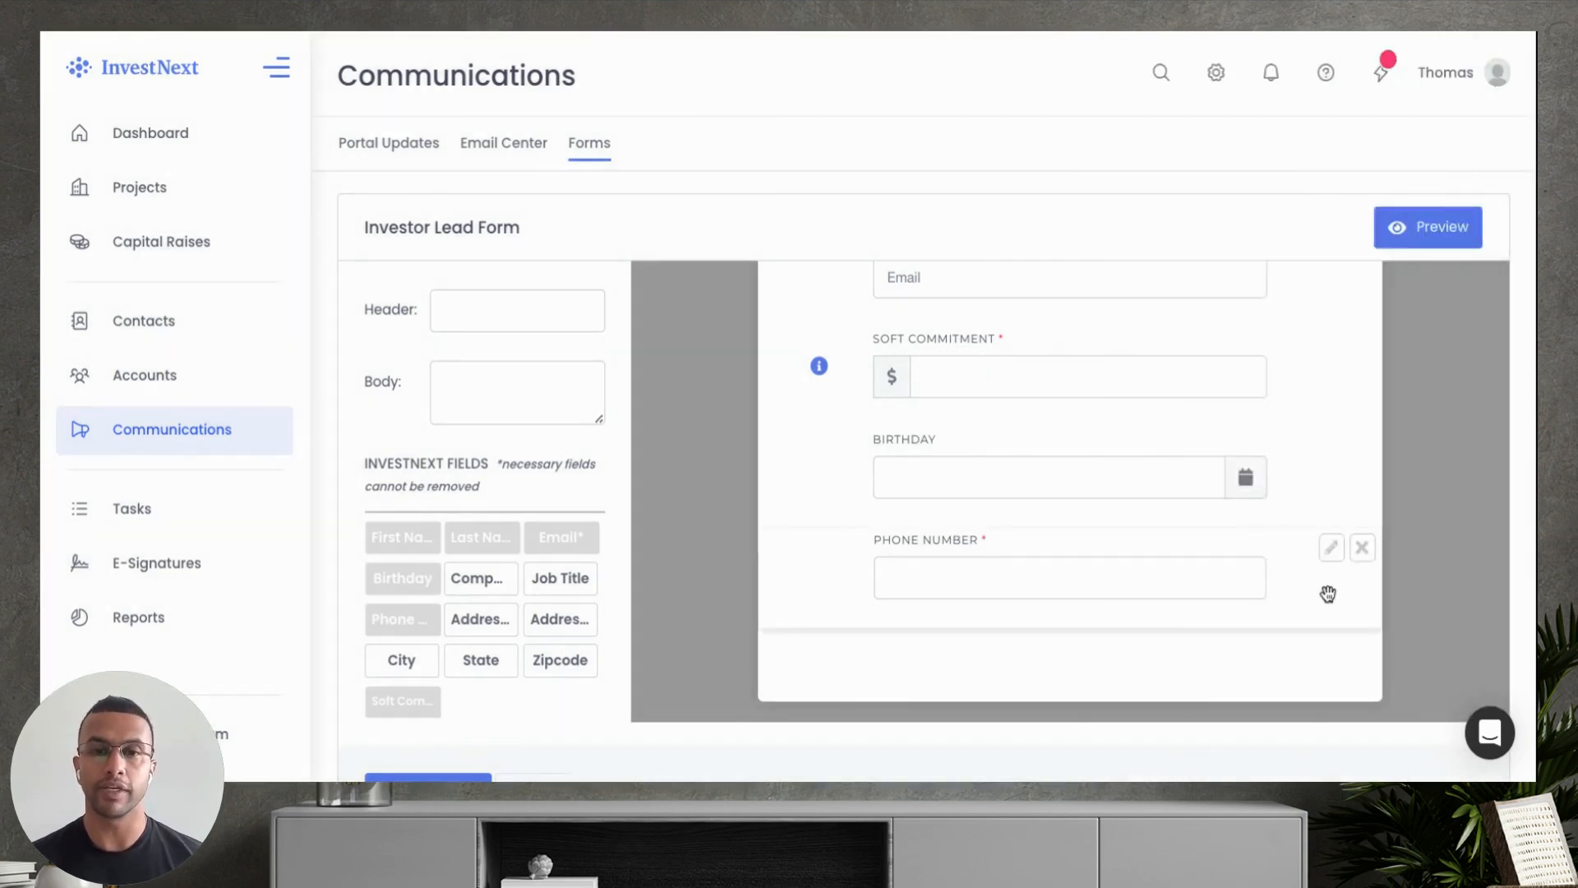
# Move the Phone Number field between Email and Soft Commitment, and preview the Investor Lead Form
pyautogui.moveTo(1327, 593); pyautogui.dragTo(1290, 448)
pyautogui.click(1432, 232)
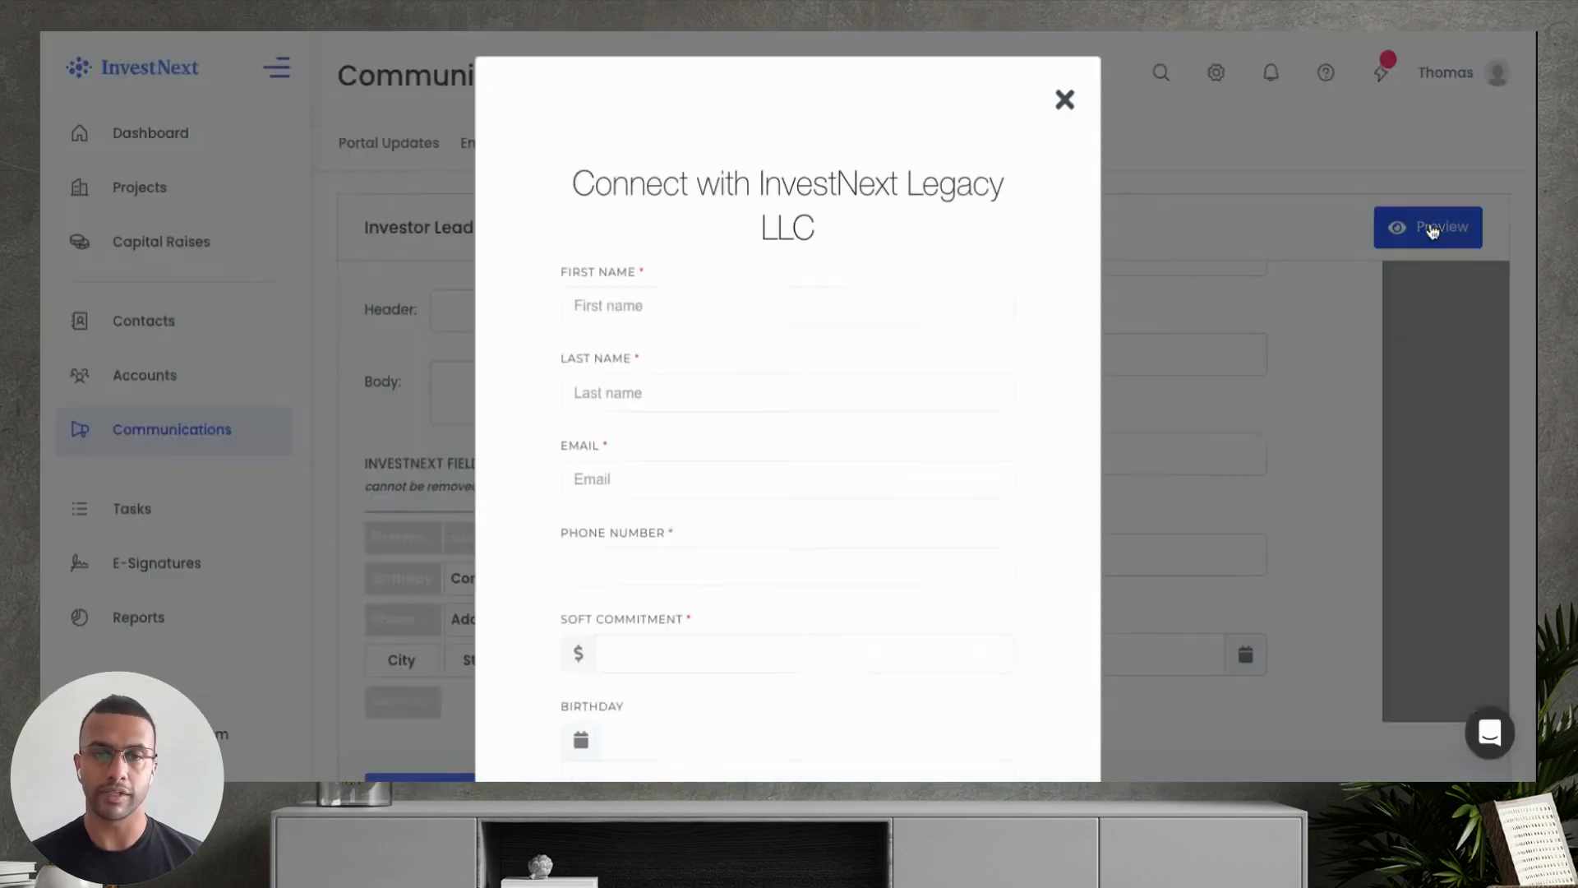
pyautogui.scroll(-2, 905, 375)
pyautogui.scroll(1, 905, 375)
pyautogui.scroll(-1, 905, 375)
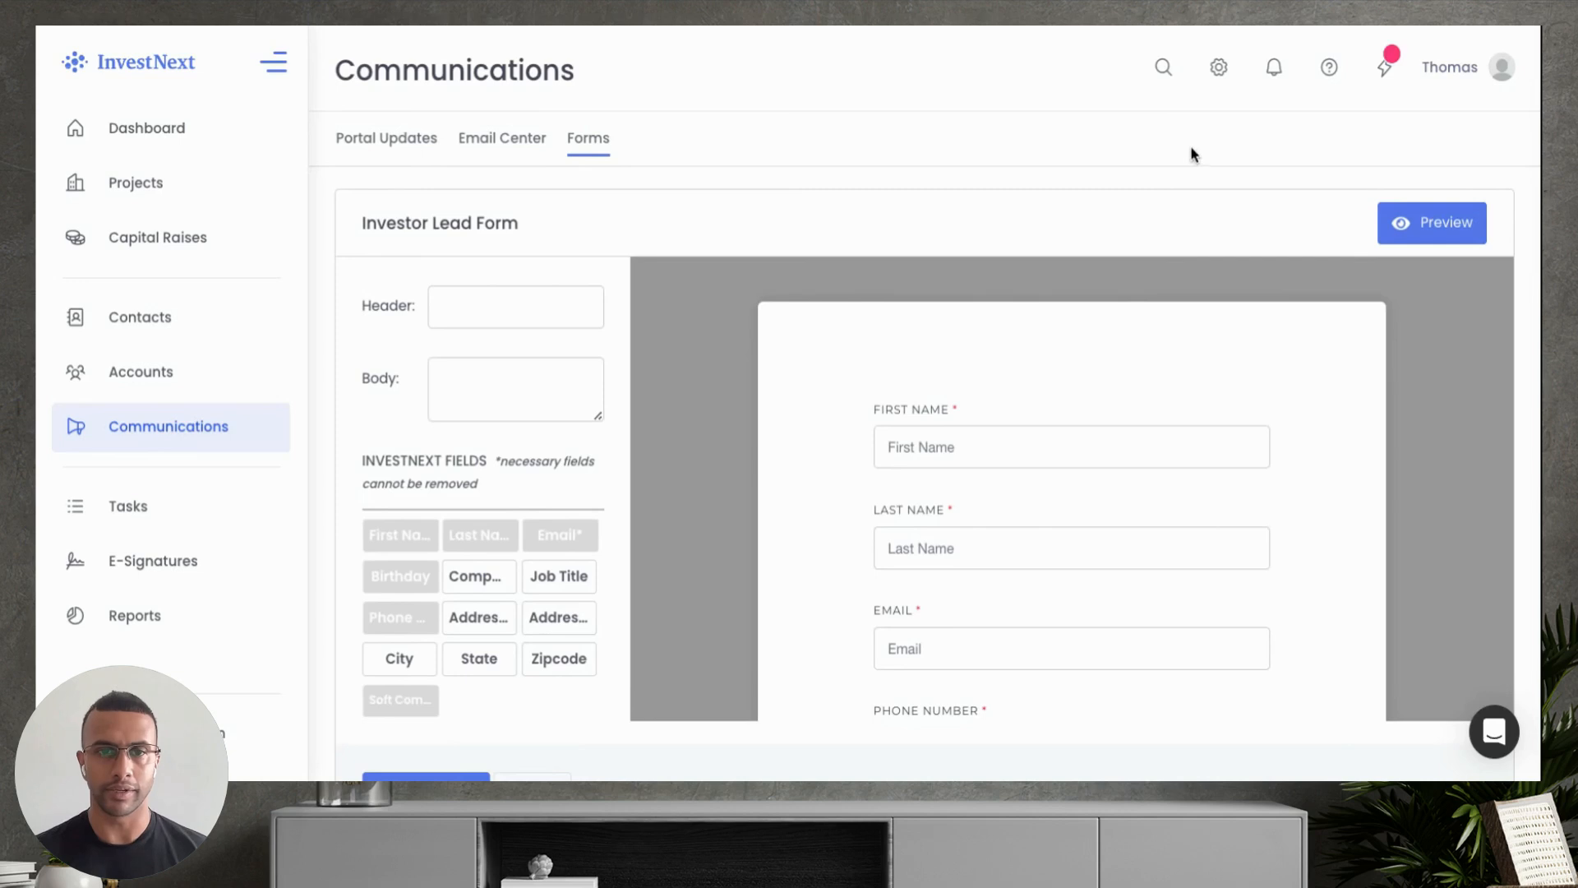
# Open the organization's Investor Portal settings and examine the Login Page image and logo options
pyautogui.click(1219, 69)
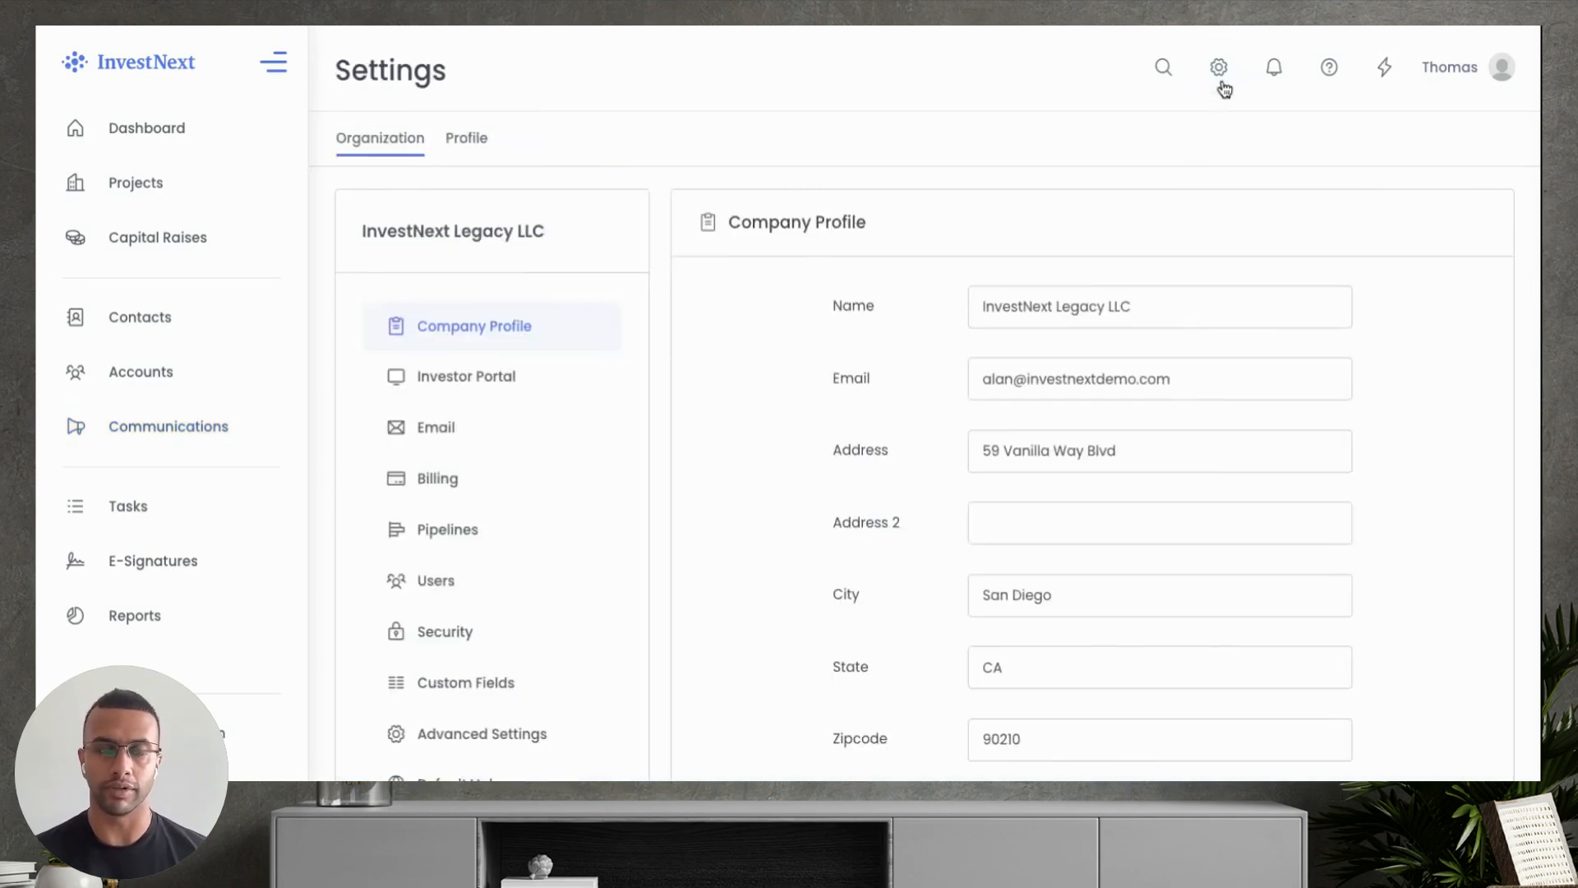
pyautogui.click(544, 377)
pyautogui.scroll(-2, 753, 424)
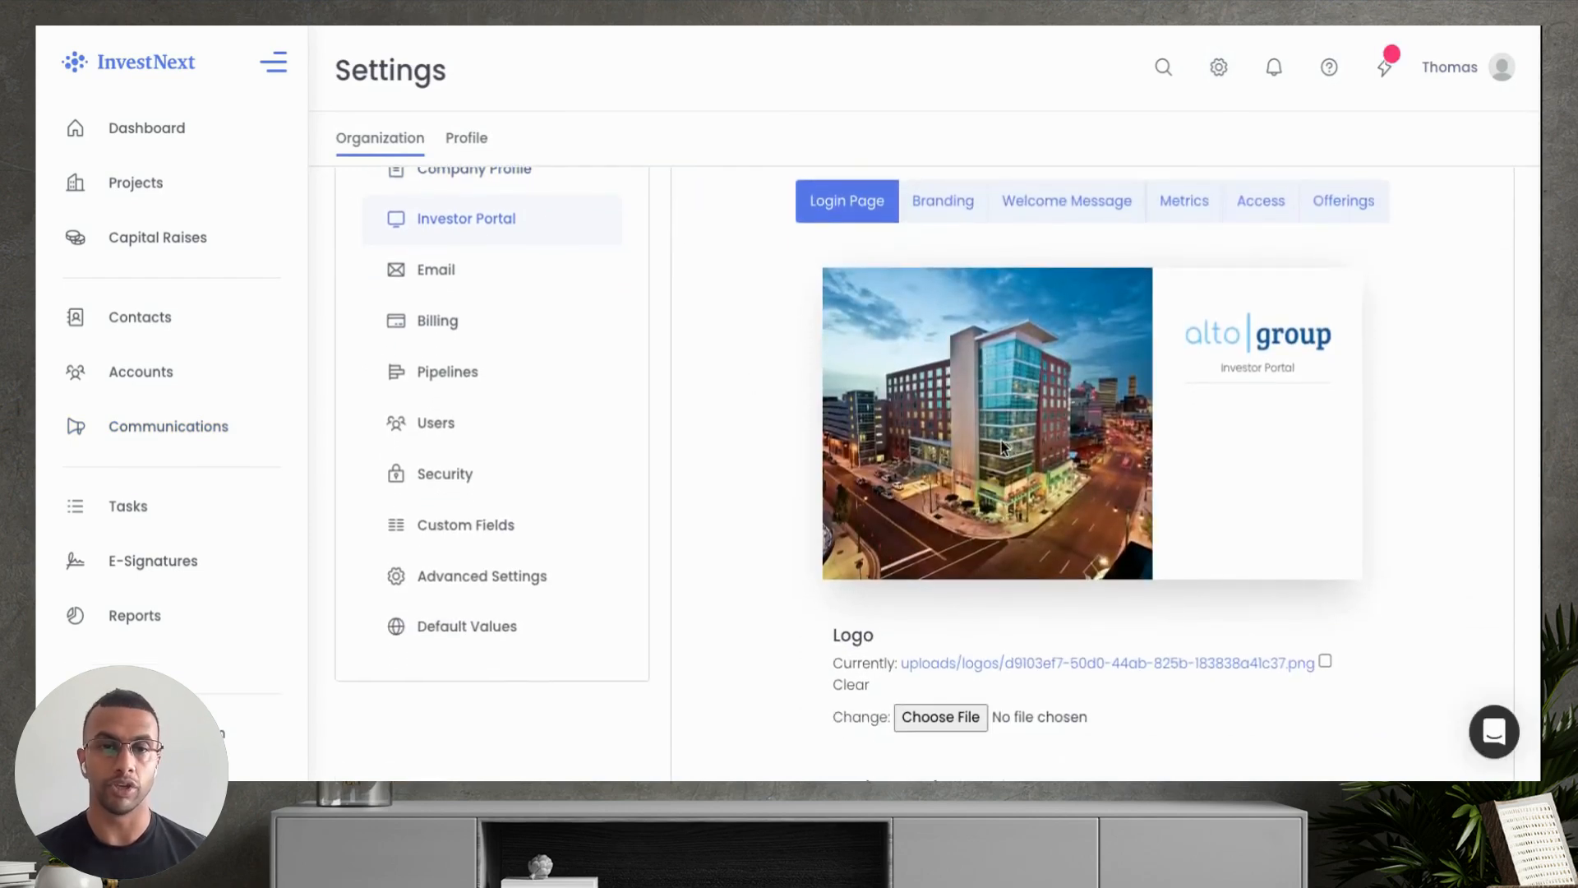
pyautogui.scroll(-1, 1001, 441)
pyautogui.scroll(1, 1001, 441)
pyautogui.scroll(-1, 1001, 440)
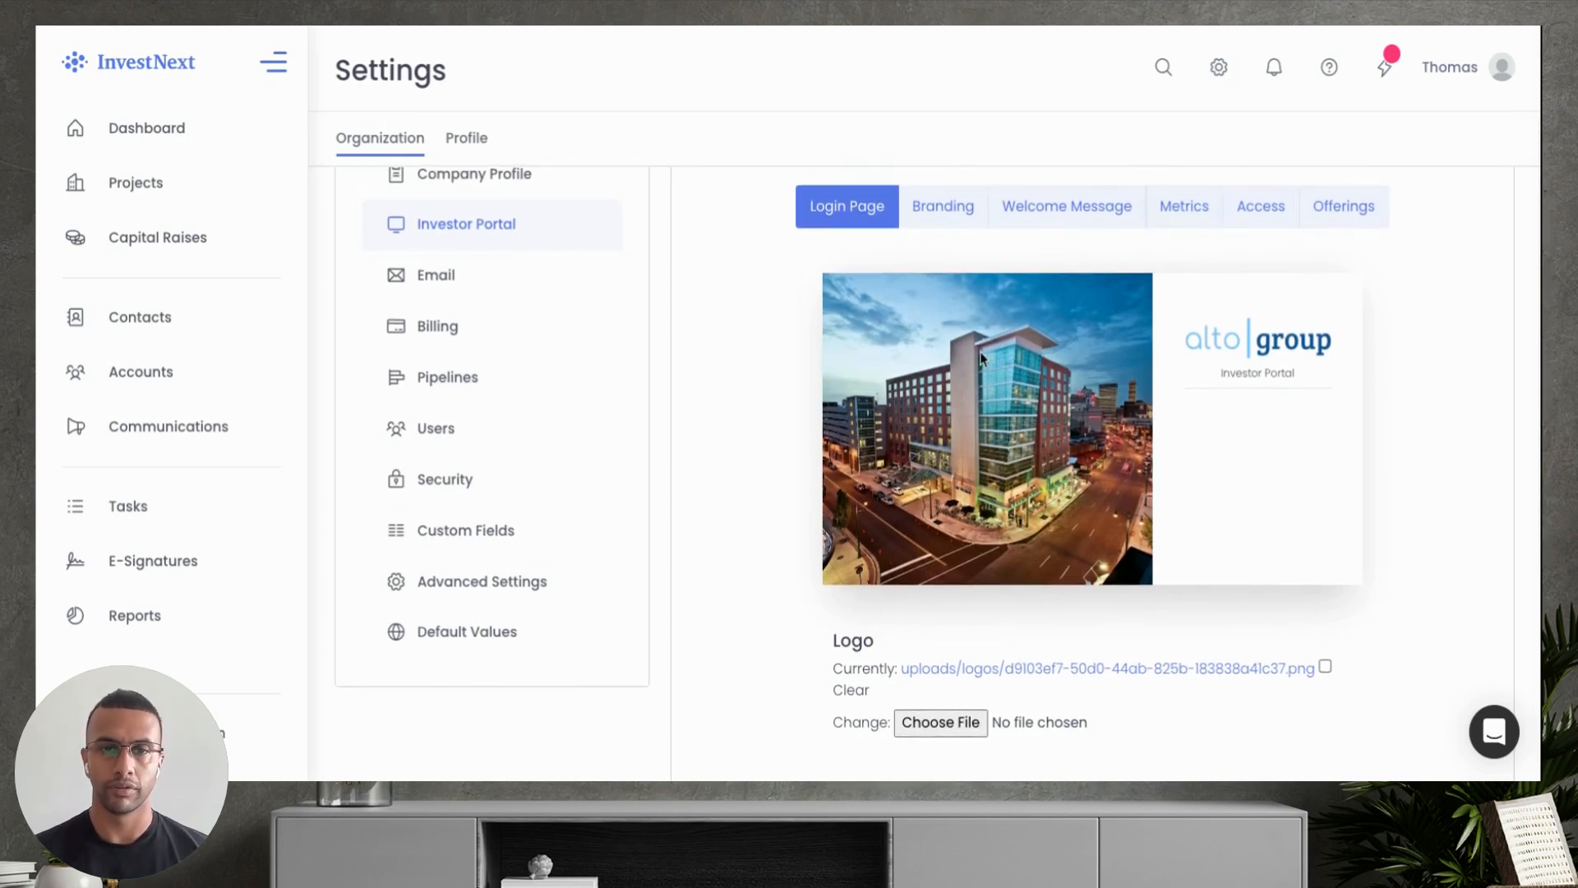
# Review the investor portal's Branding logo and colour options and its Welcome Message settings
pyautogui.click(942, 207)
pyautogui.scroll(-2, 781, 451)
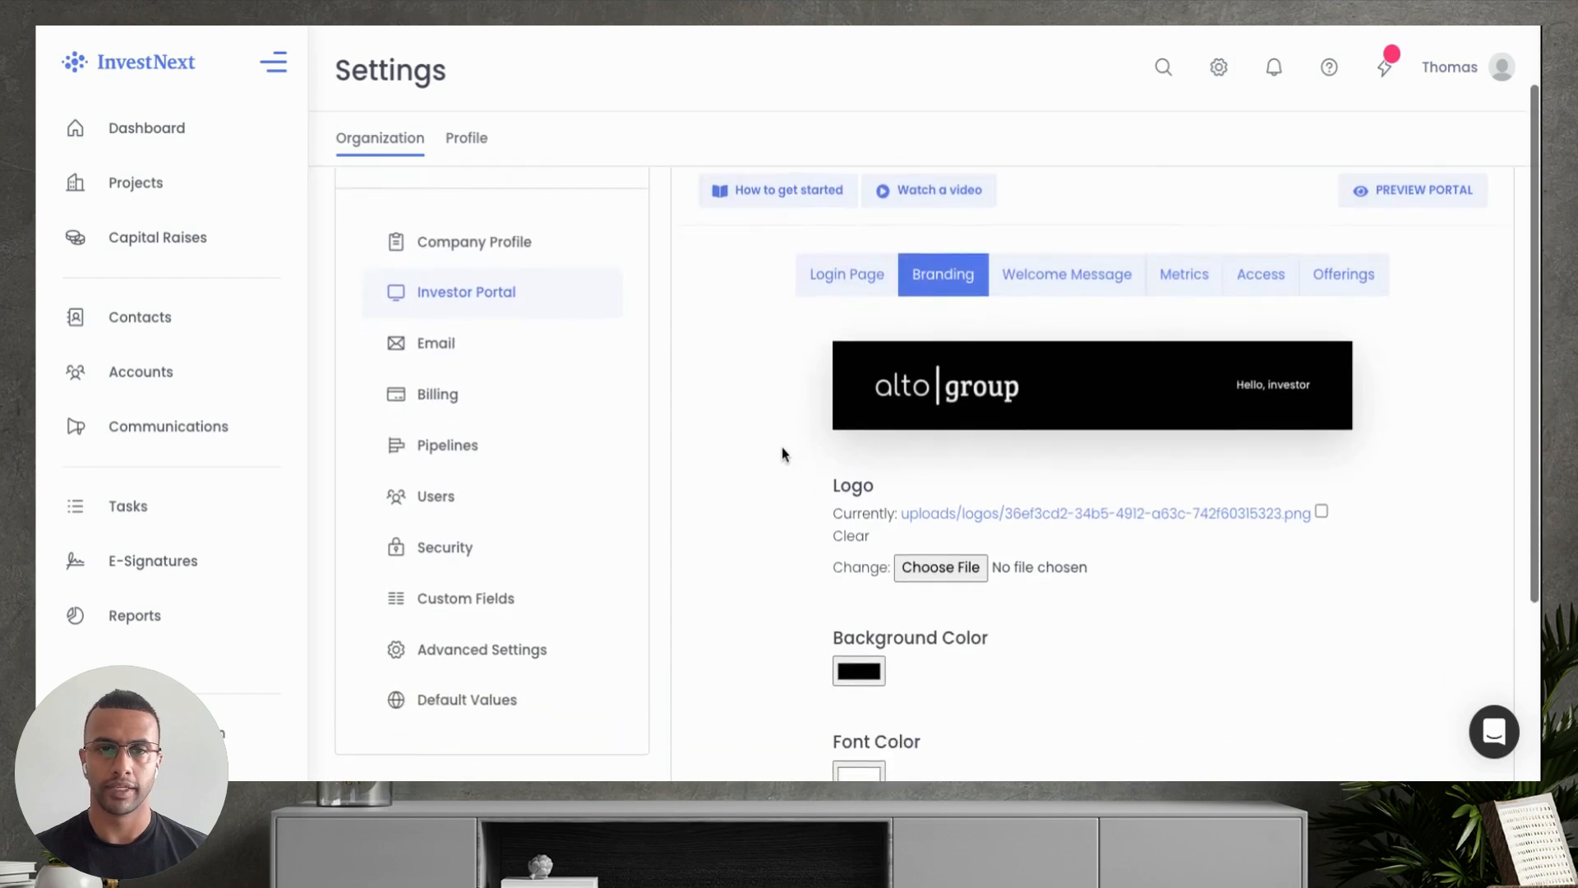
pyautogui.scroll(-2, 782, 452)
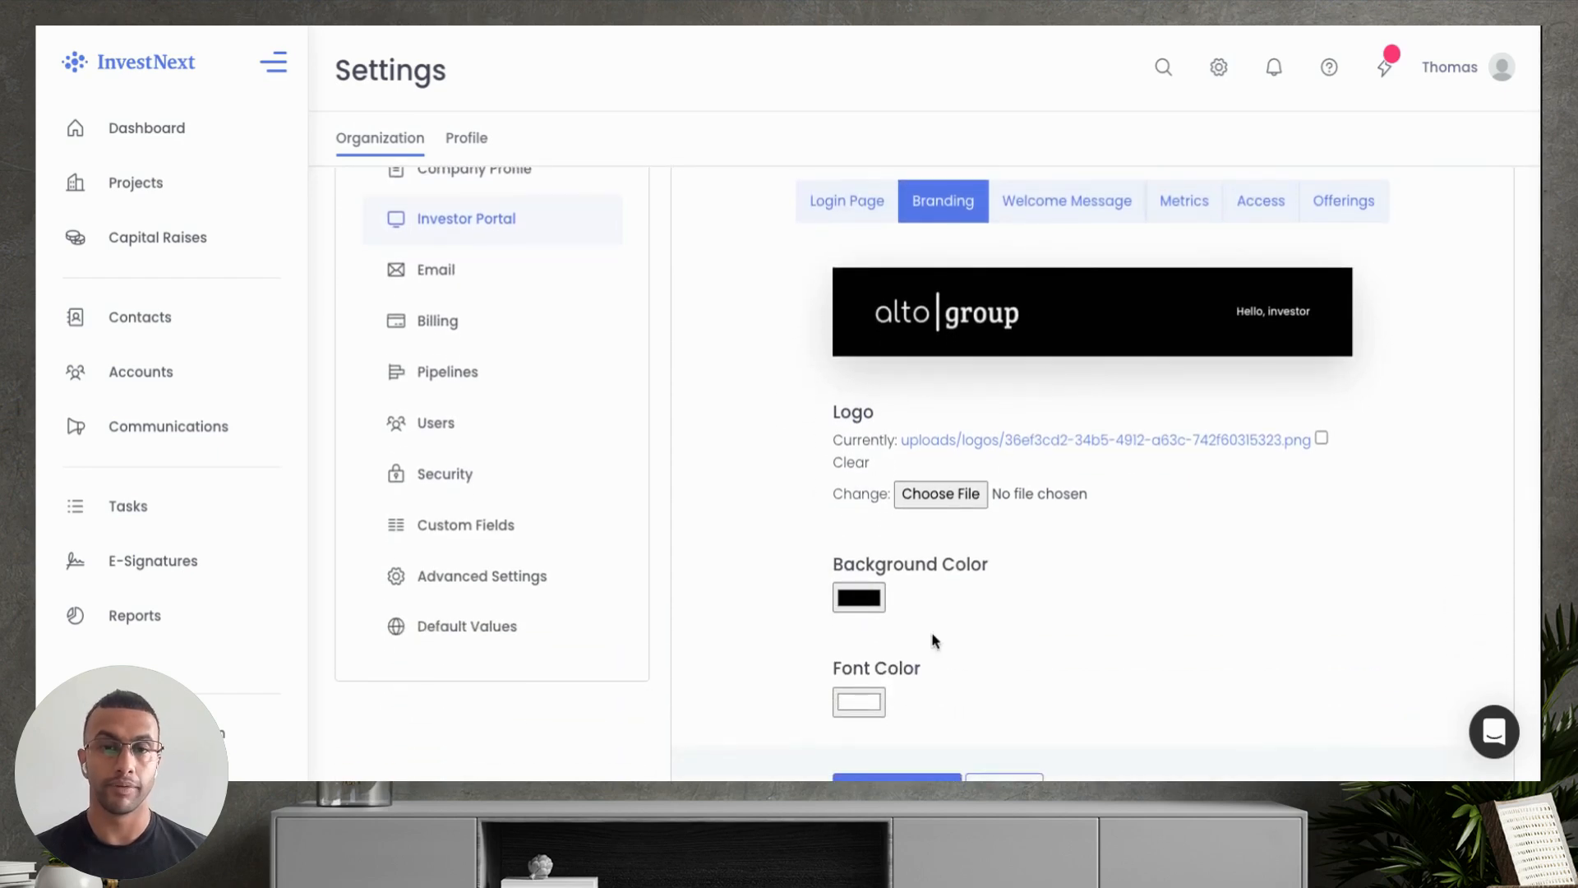
pyautogui.click(1047, 204)
pyautogui.scroll(-3, 740, 504)
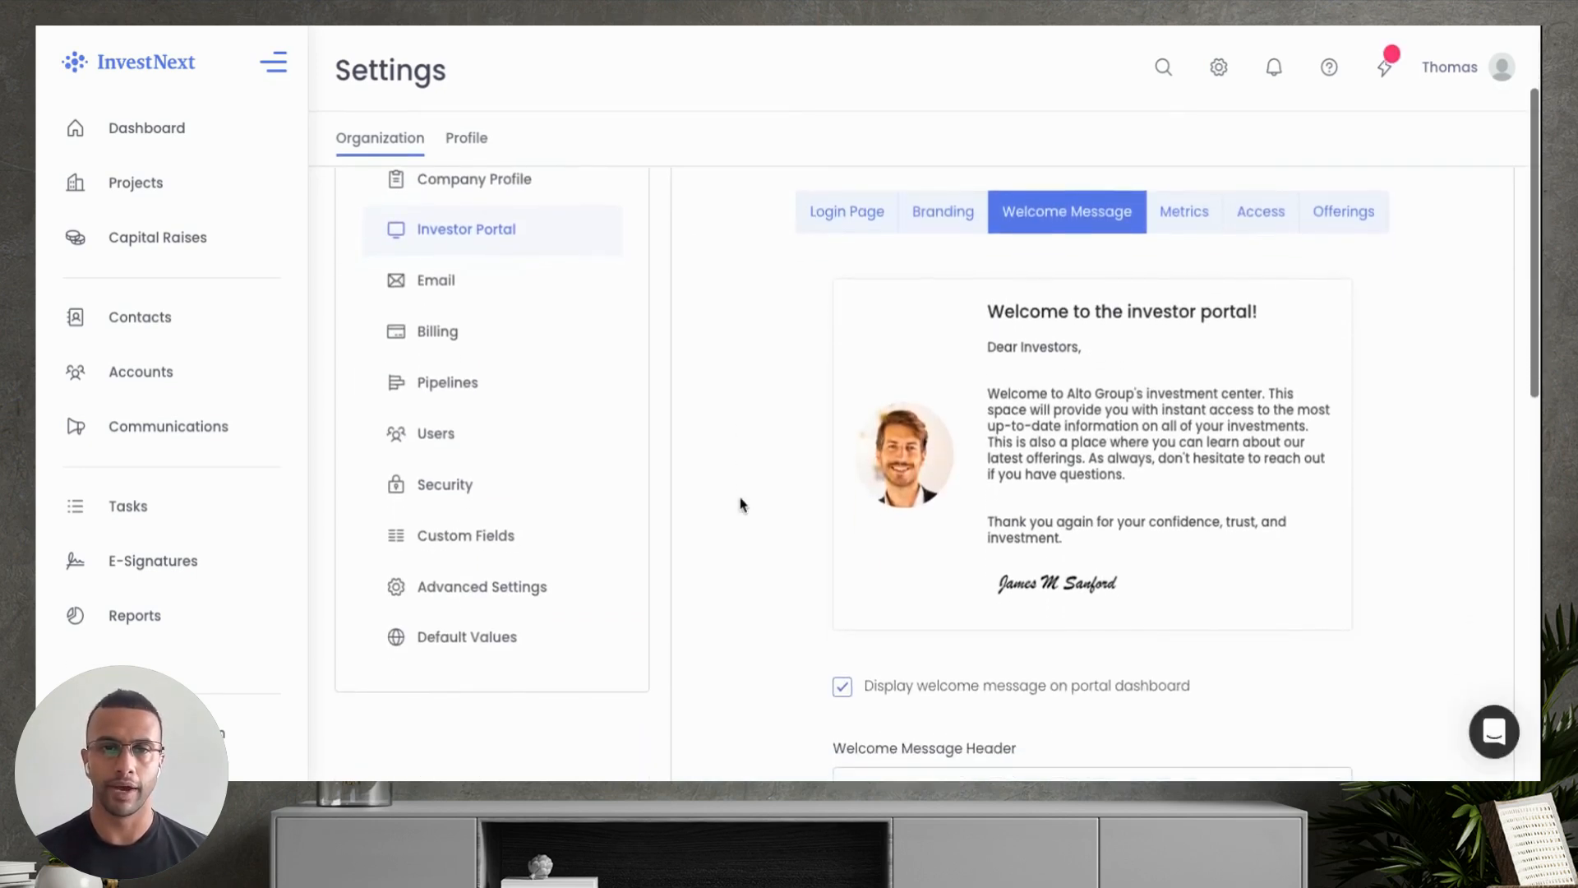
# Look over the investor portal's Metrics and its Access options, including the subdomain
pyautogui.click(1186, 218)
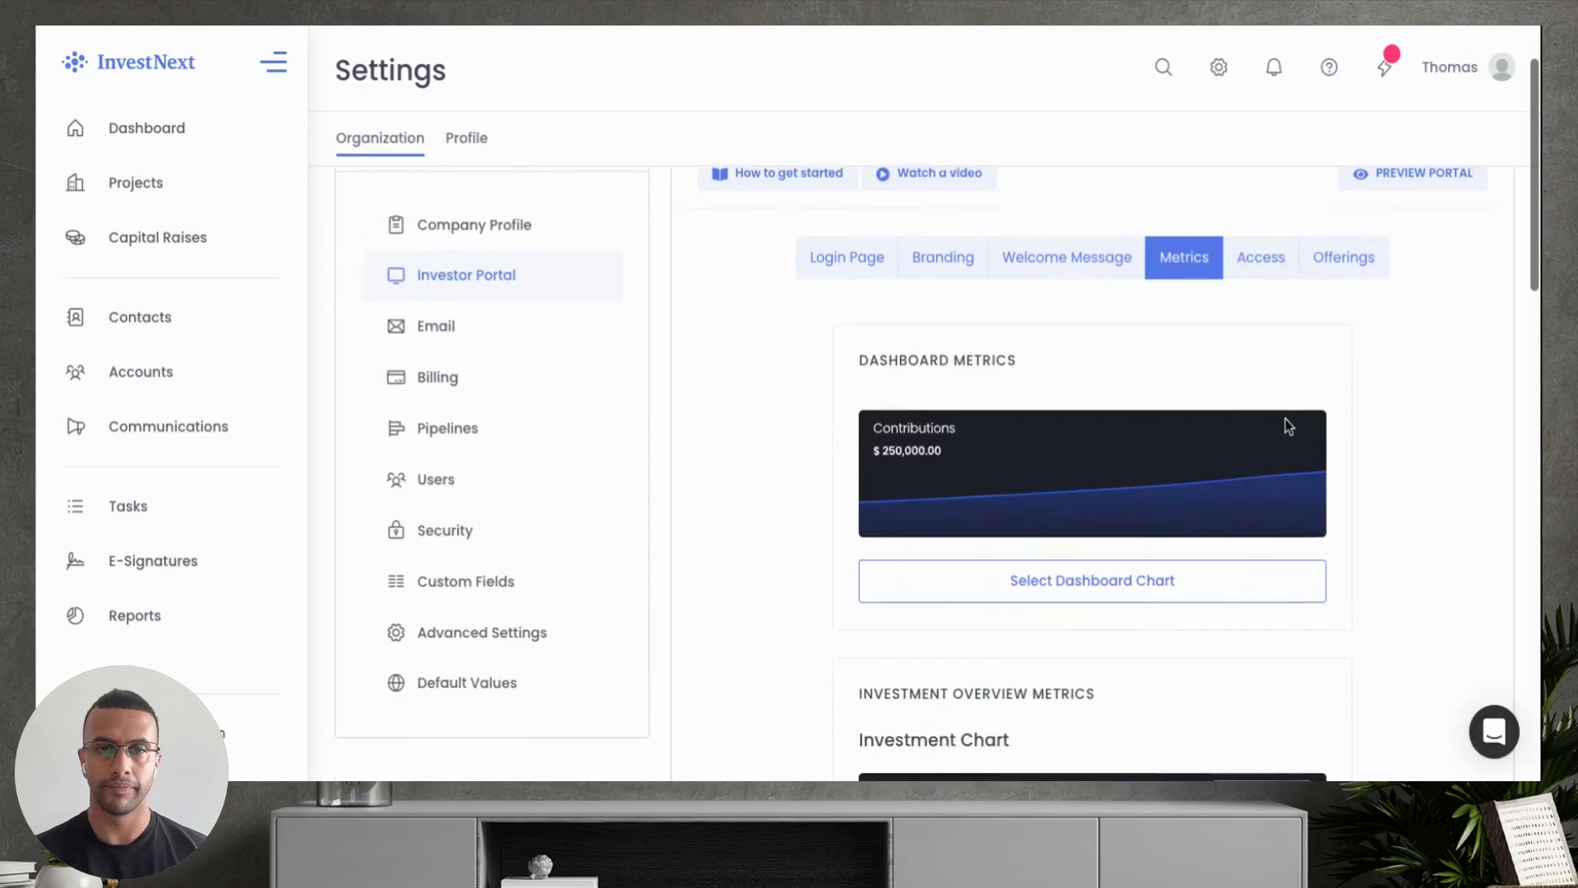
pyautogui.click(1260, 231)
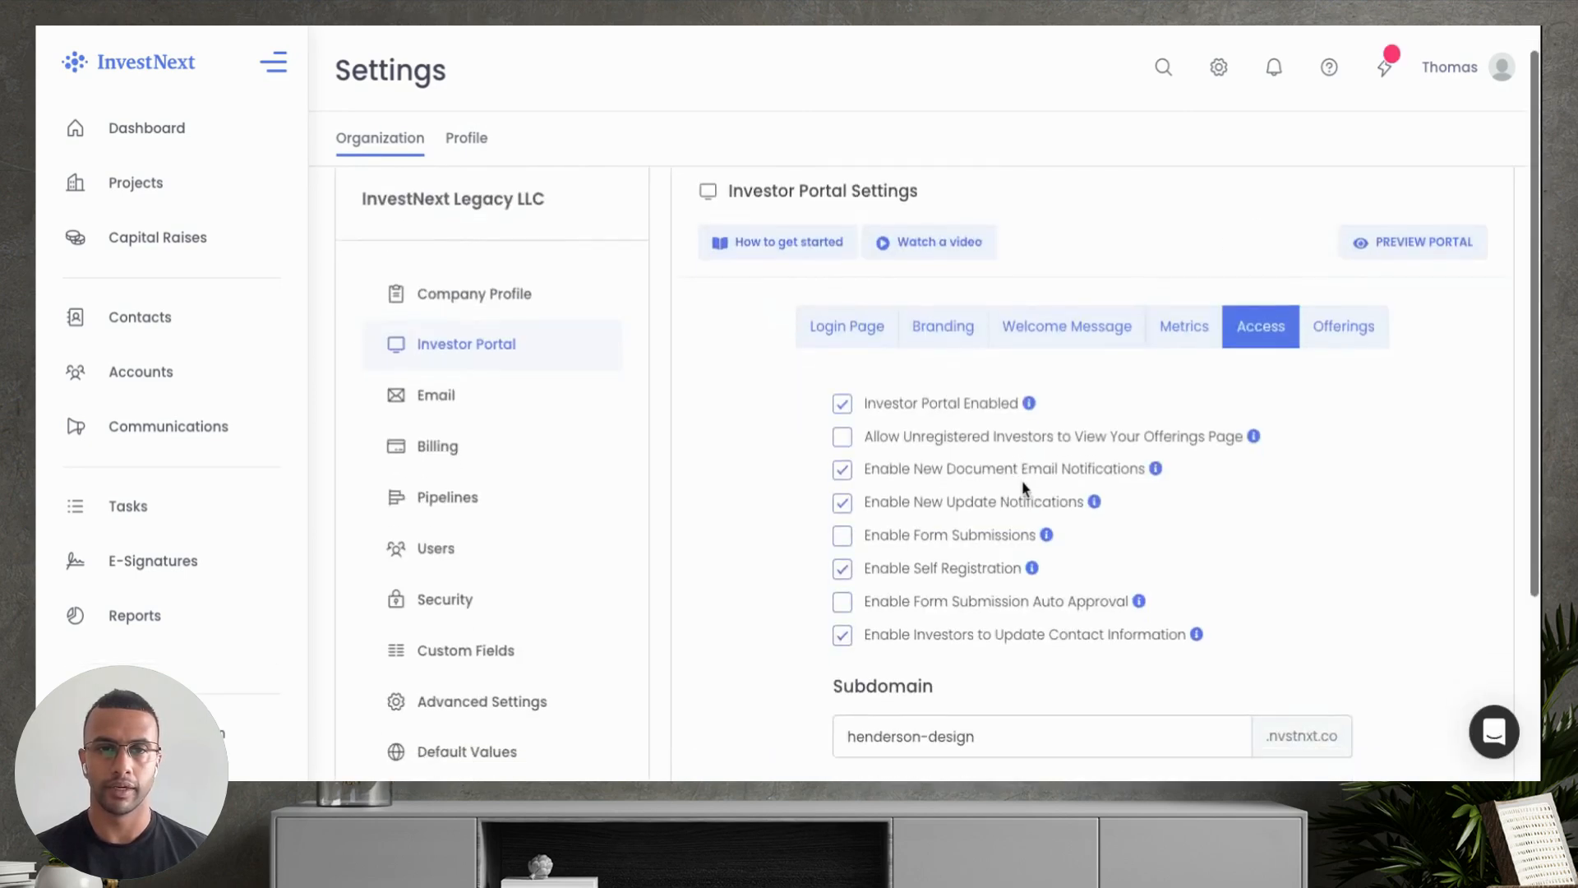
pyautogui.scroll(-1, 1025, 489)
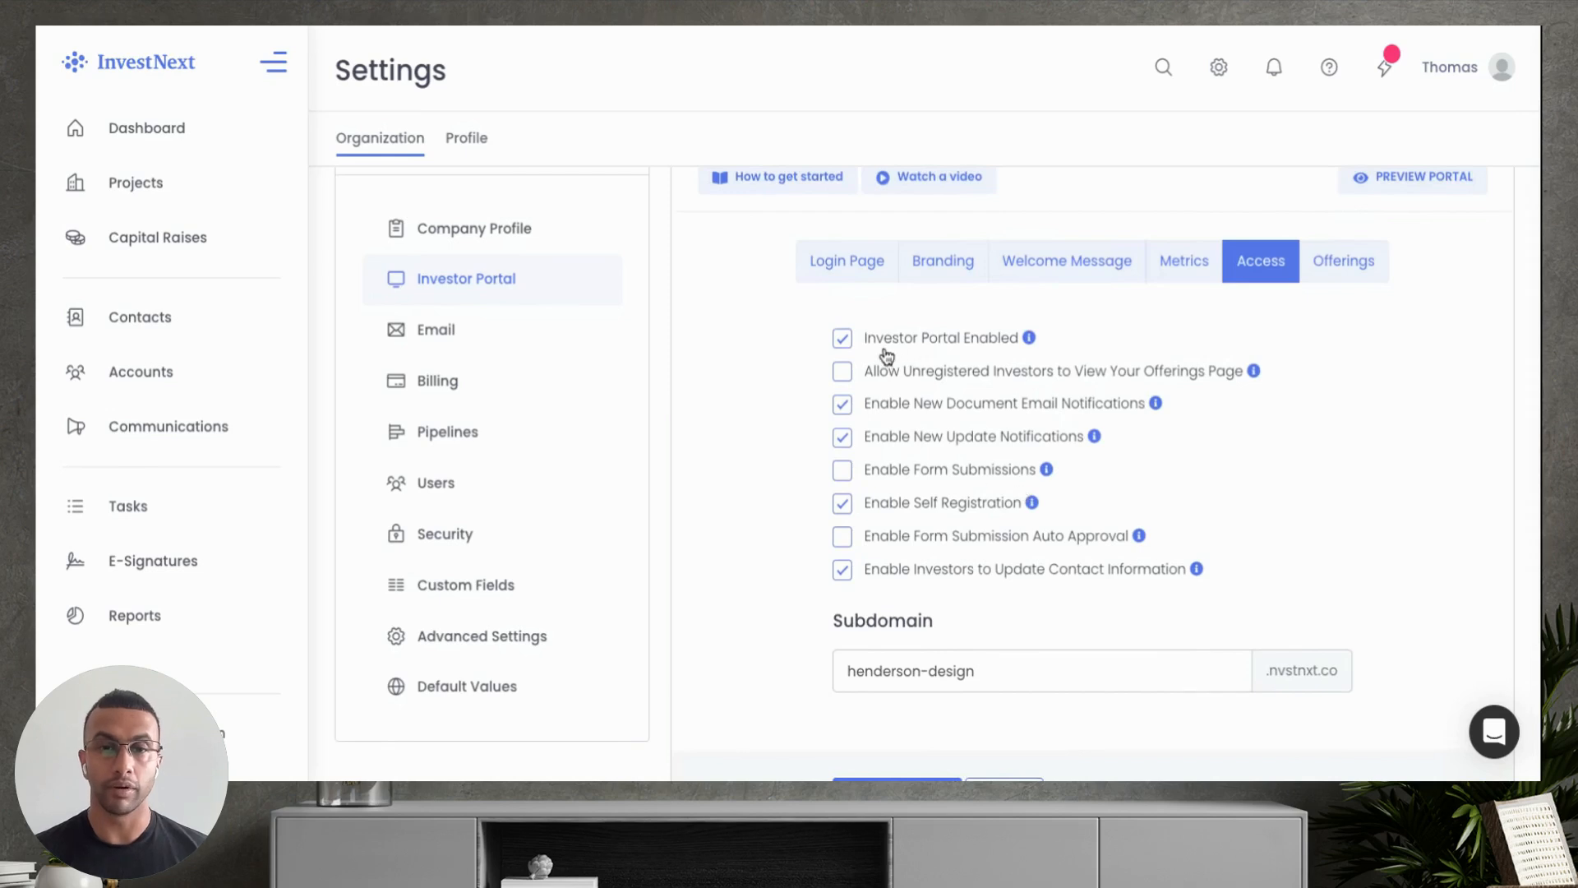